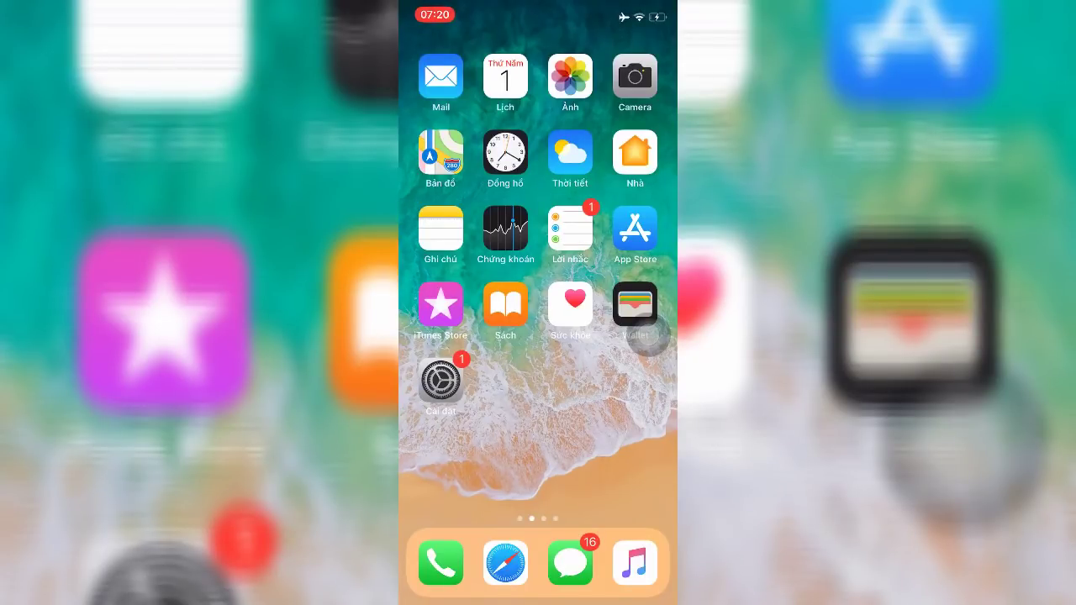
In Photos, flip between the baby ebook mockup, plain baby cover and yellow brochure photos
left_click(570, 77)
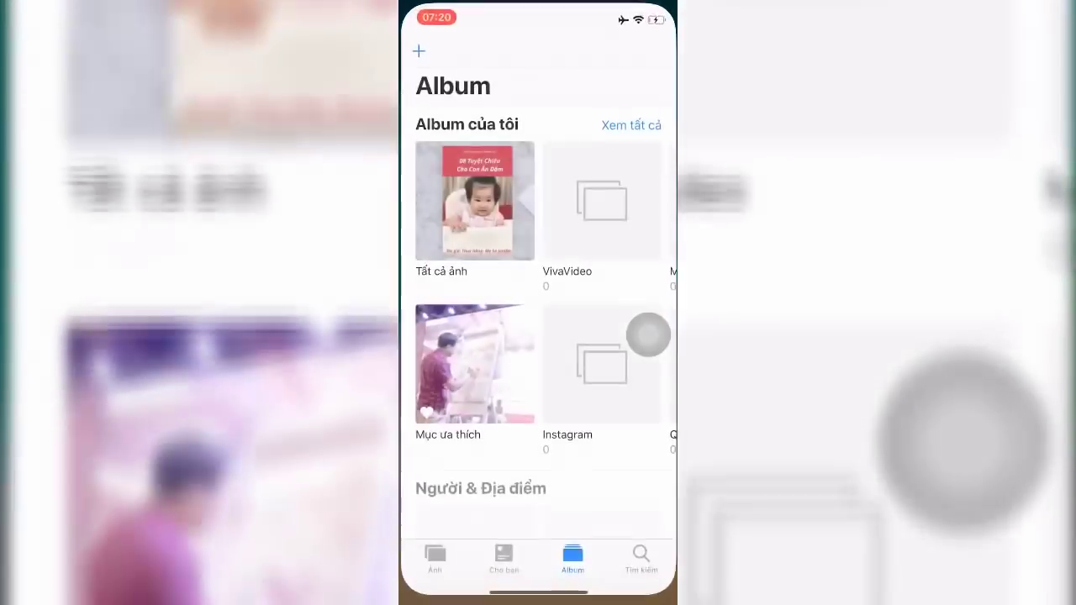
left_click(473, 197)
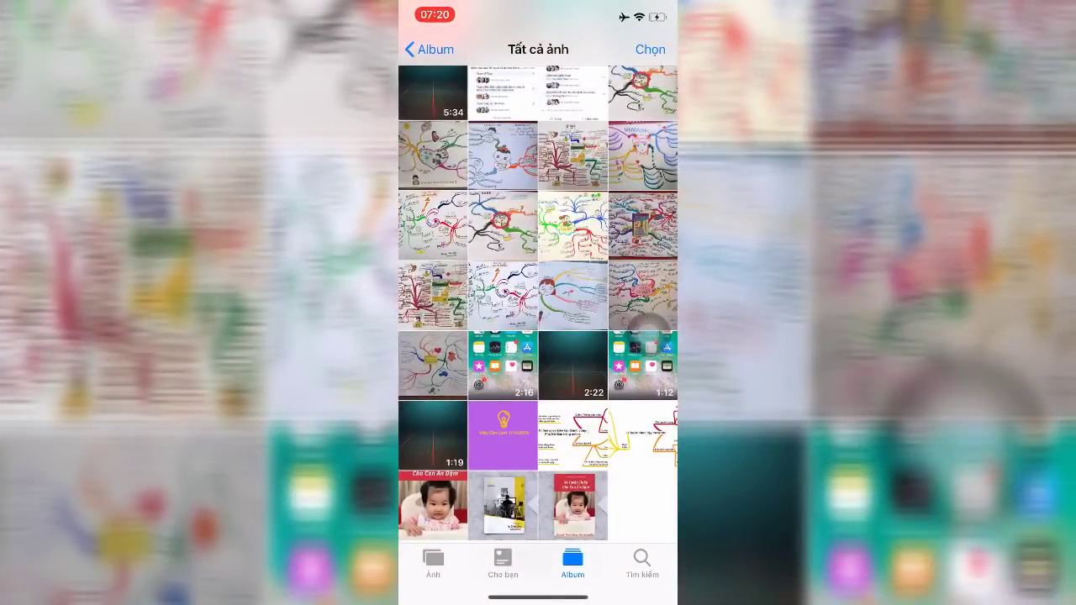
left_click(573, 505)
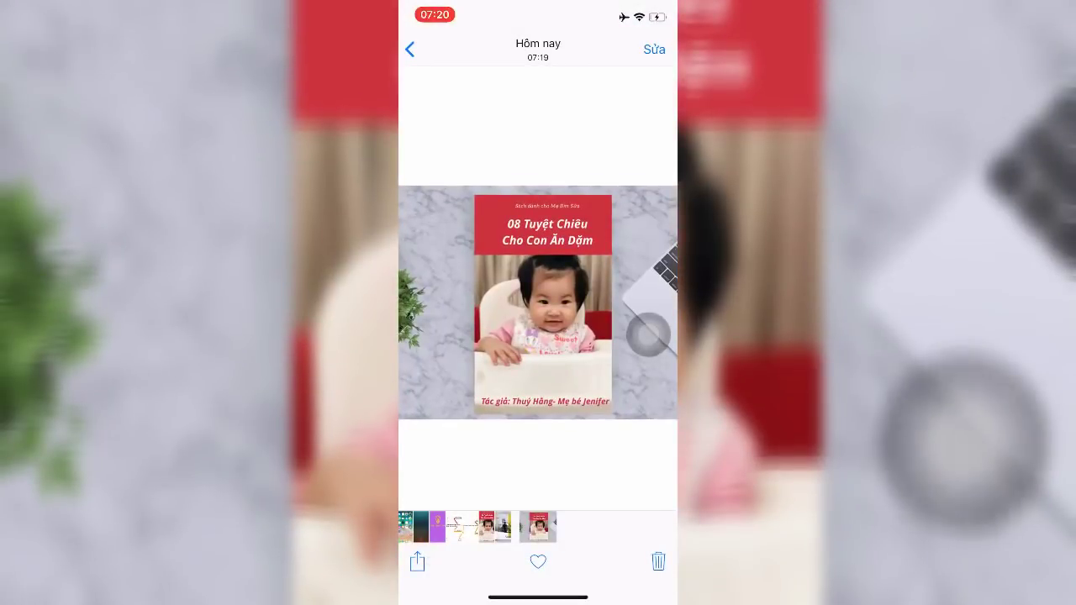
left_click_drag(648, 334, 648, 494)
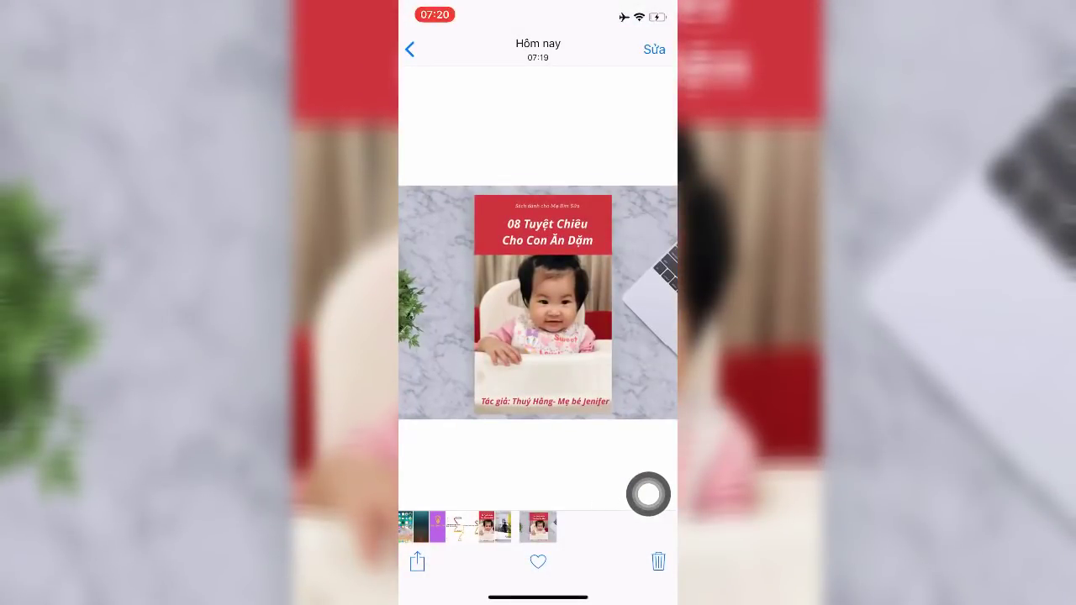
mouse_move(487, 527)
left_mouse_down()
mouse_move(580, 527)
mouse_move(521, 527)
left_mouse_up()
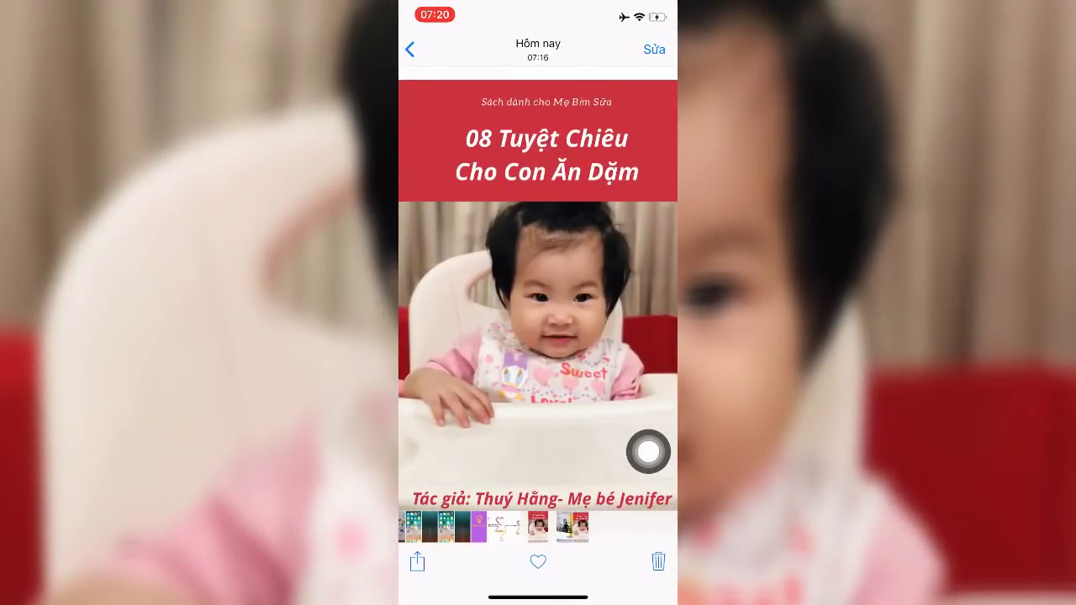
mouse_move(571, 527)
left_mouse_down()
mouse_move(504, 527)
mouse_move(546, 527)
left_mouse_up()
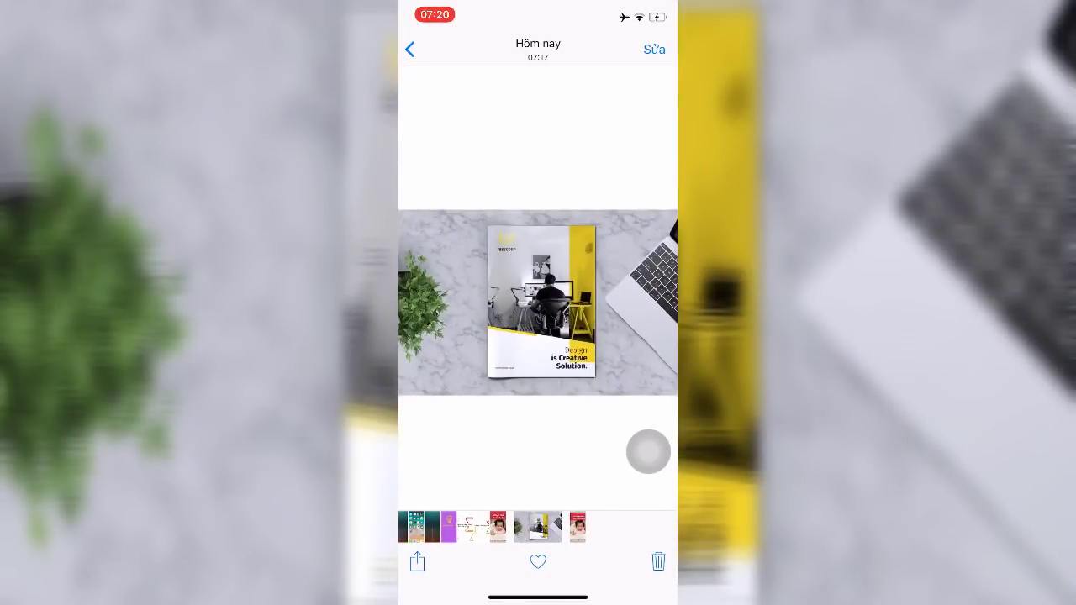
left_click_drag(588, 303, 454, 302)
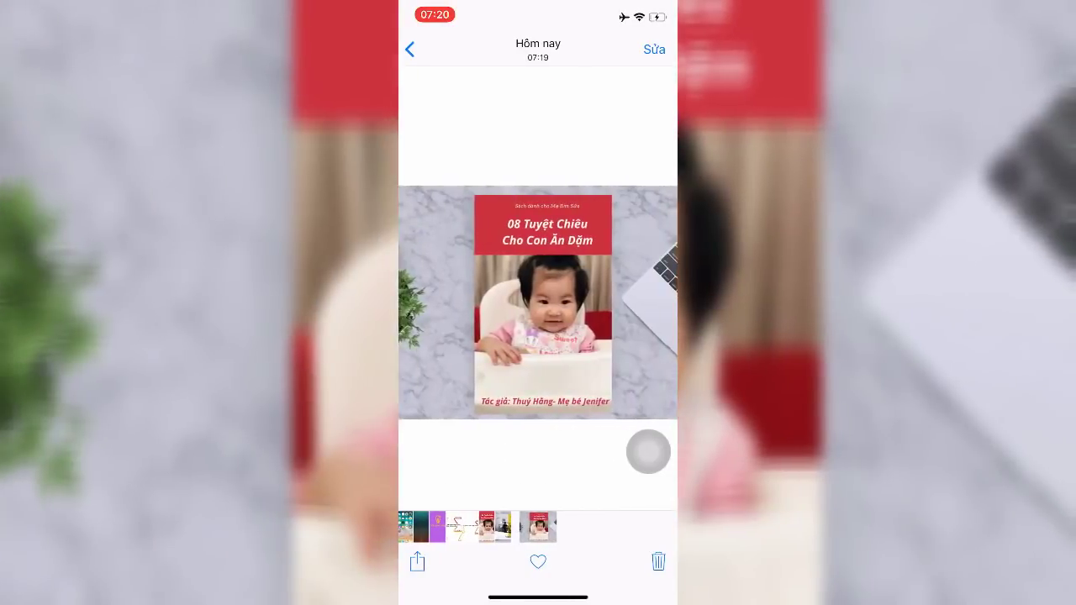
left_click_drag(454, 302, 605, 302)
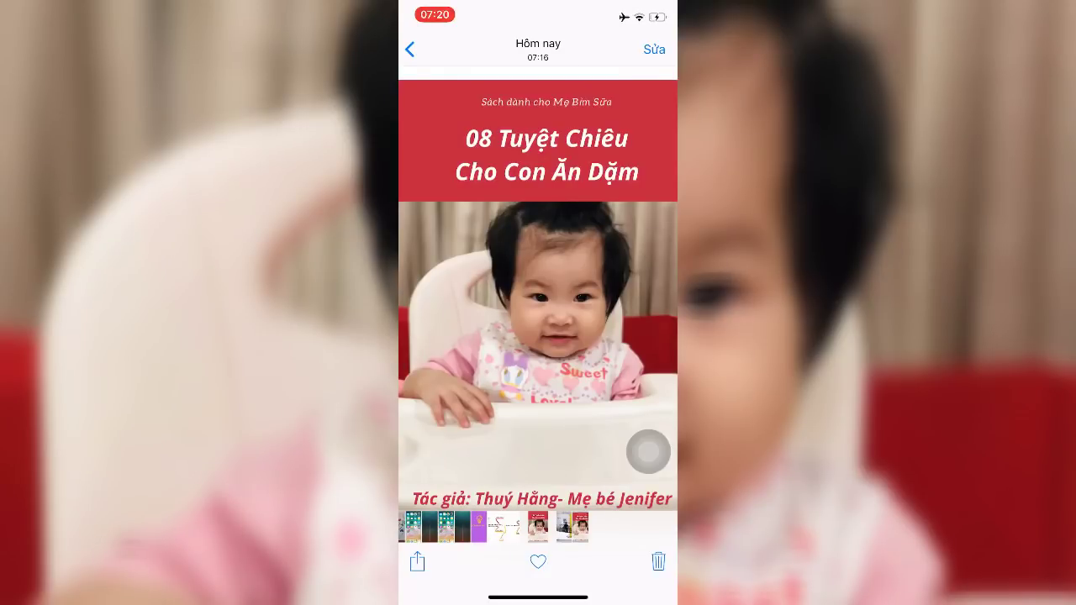
left_click_drag(605, 303, 454, 303)
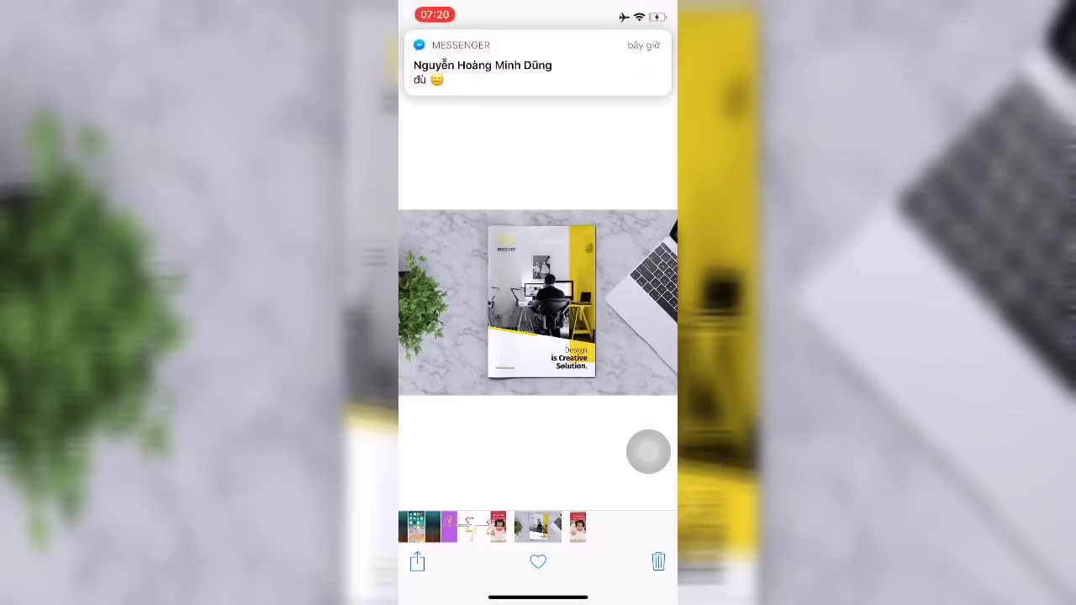
left_click_drag(454, 302, 605, 303)
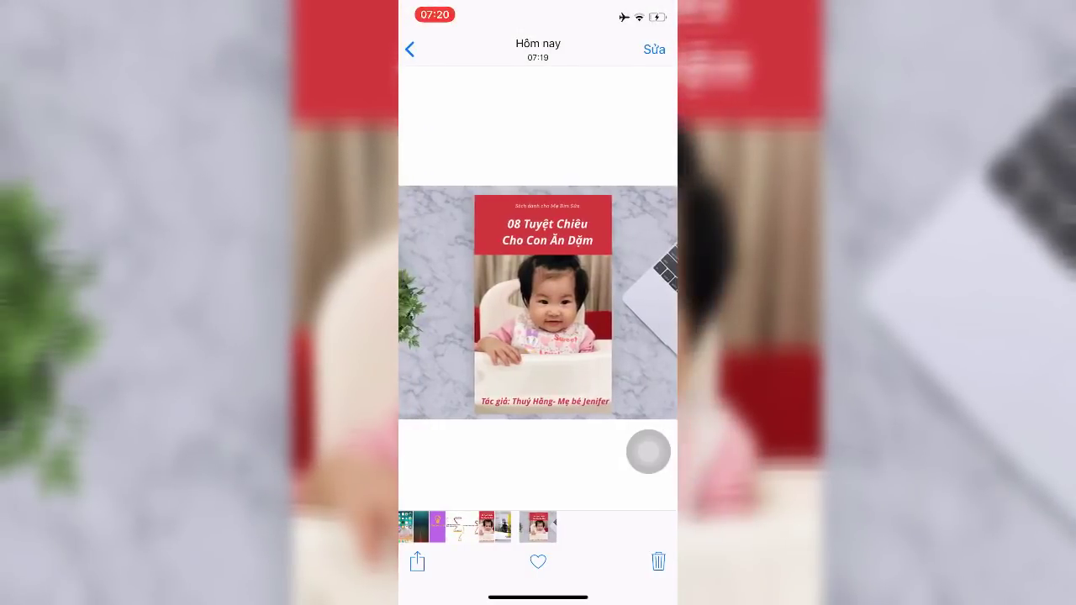
left_click(409, 49)
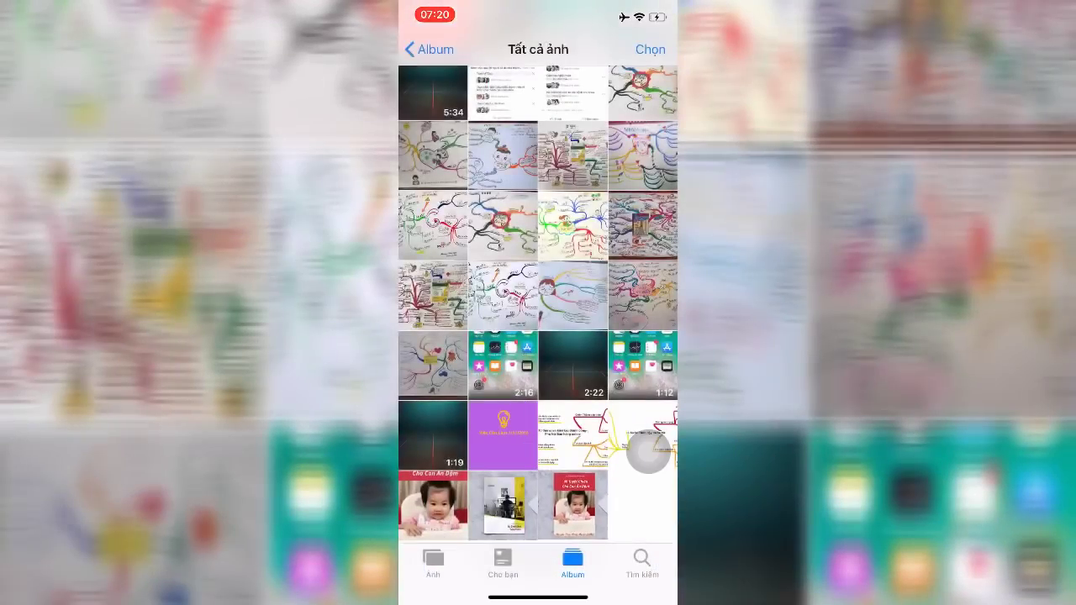
Leave Photos and page through the home screen apps to the App Store page
left_click_drag(537, 597, 537, 336)
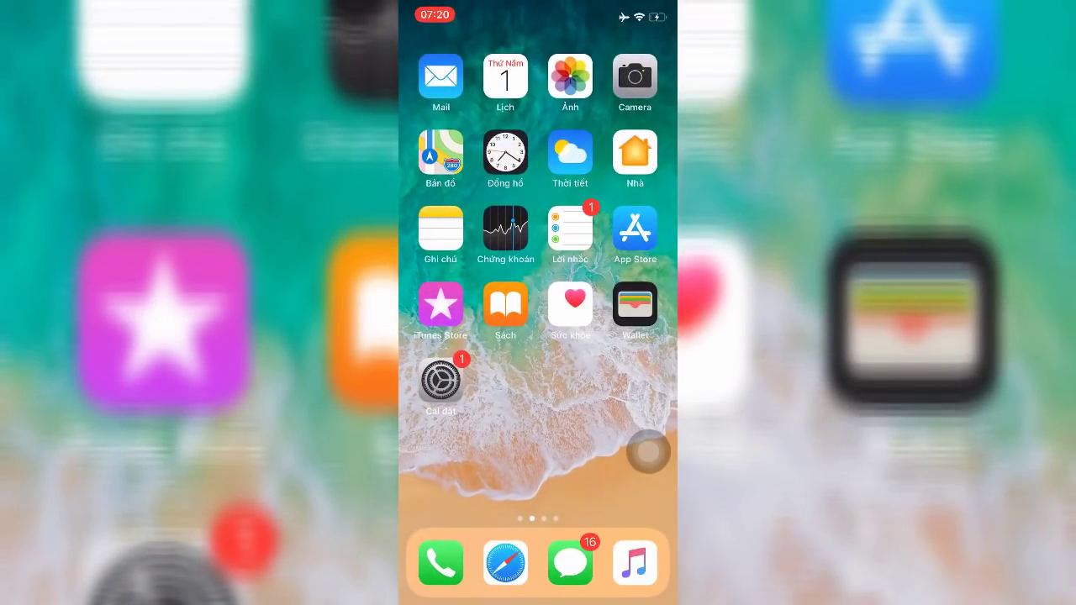
left_click_drag(622, 294, 454, 294)
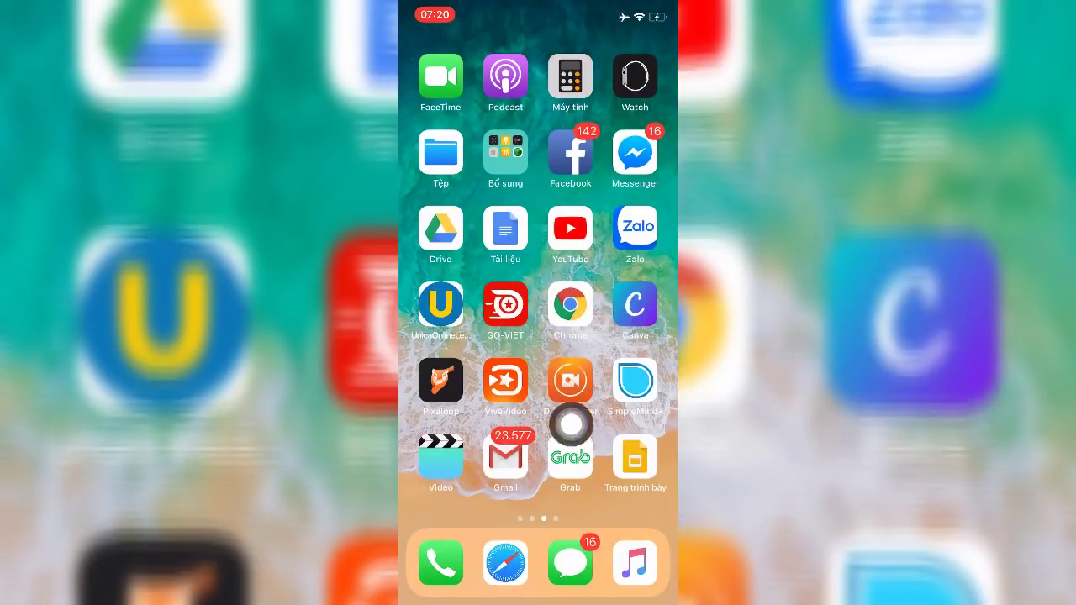
left_click_drag(643, 432, 518, 432)
left_click_drag(470, 295, 622, 294)
Search the App Store for Canva and view its store details
left_click(634, 227)
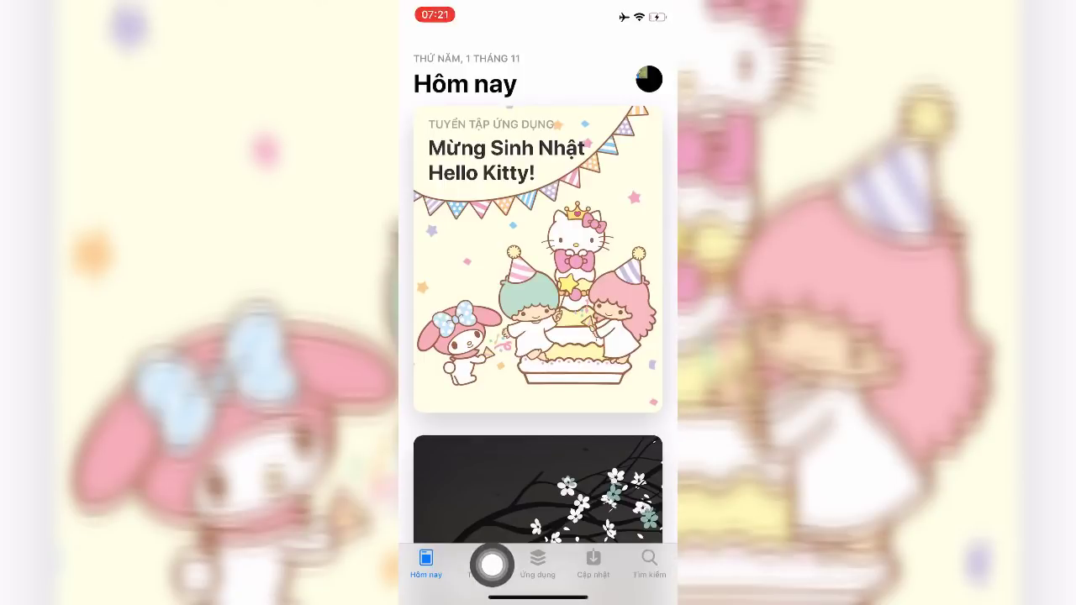
left_click(654, 572)
left_click(654, 572)
type("Can")
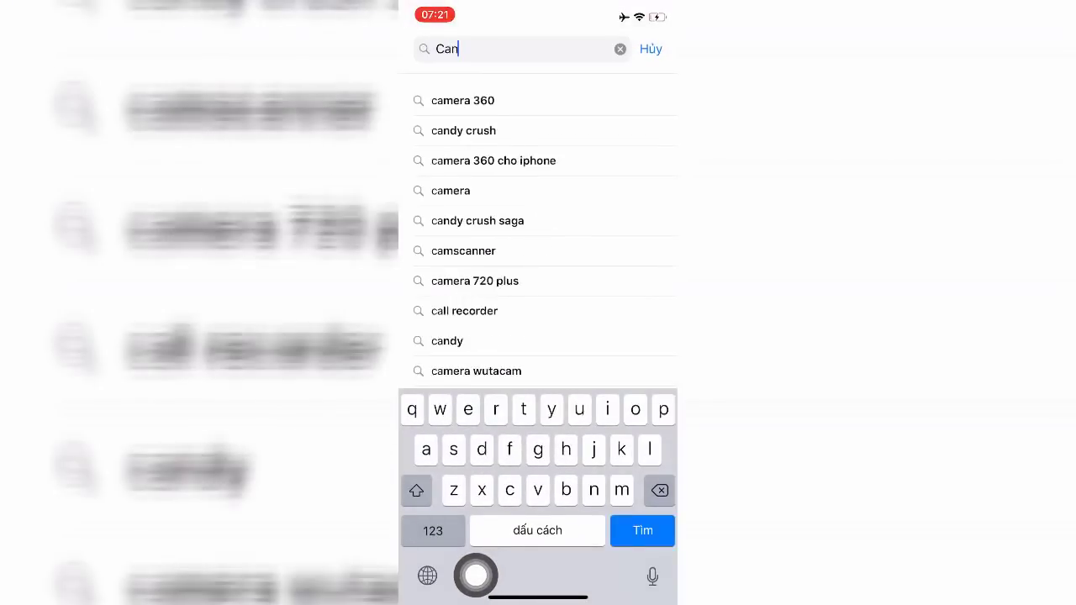
type("va")
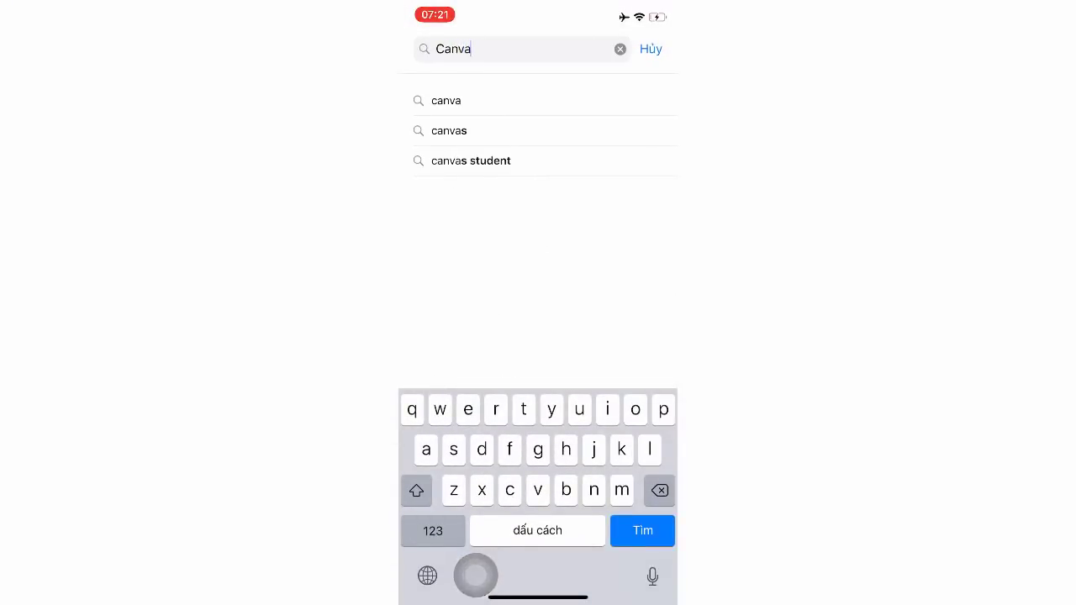
key("Return")
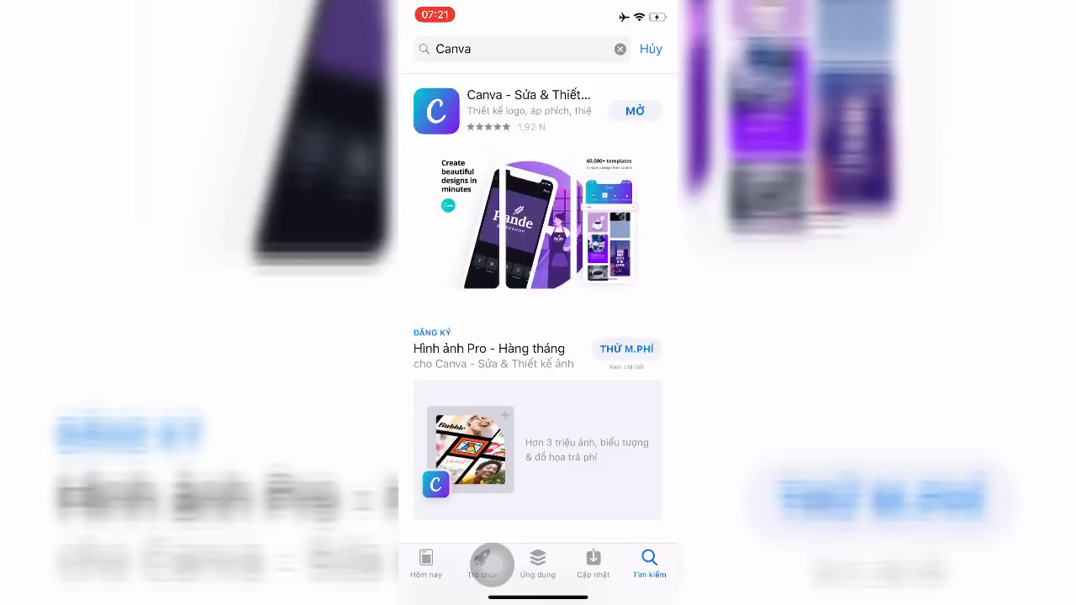
left_click(504, 110)
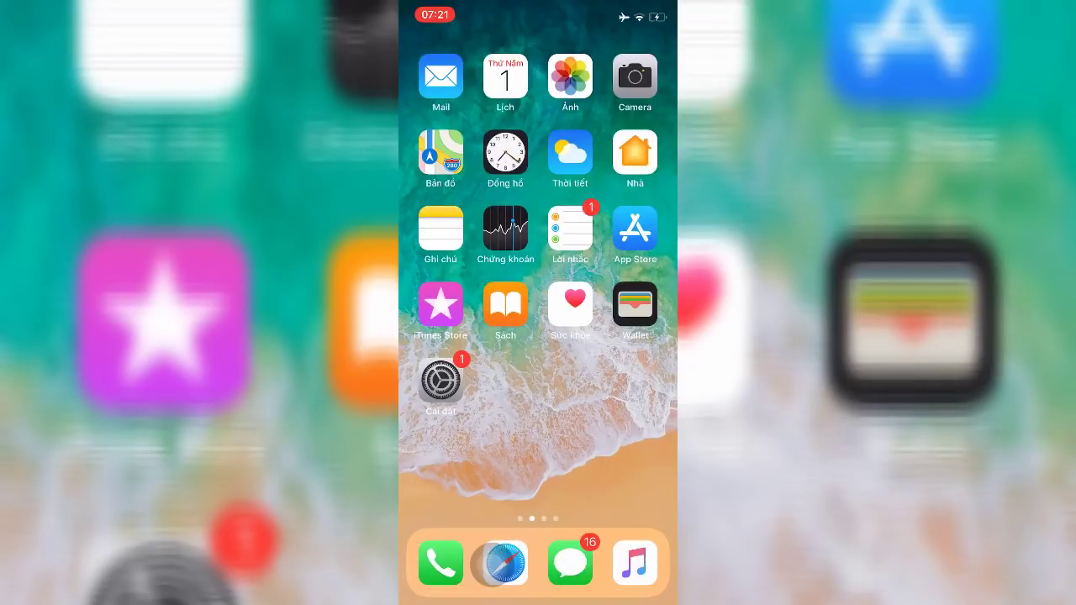
View the baby ebook cover photo once more, then go home and launch Canva
left_click(570, 76)
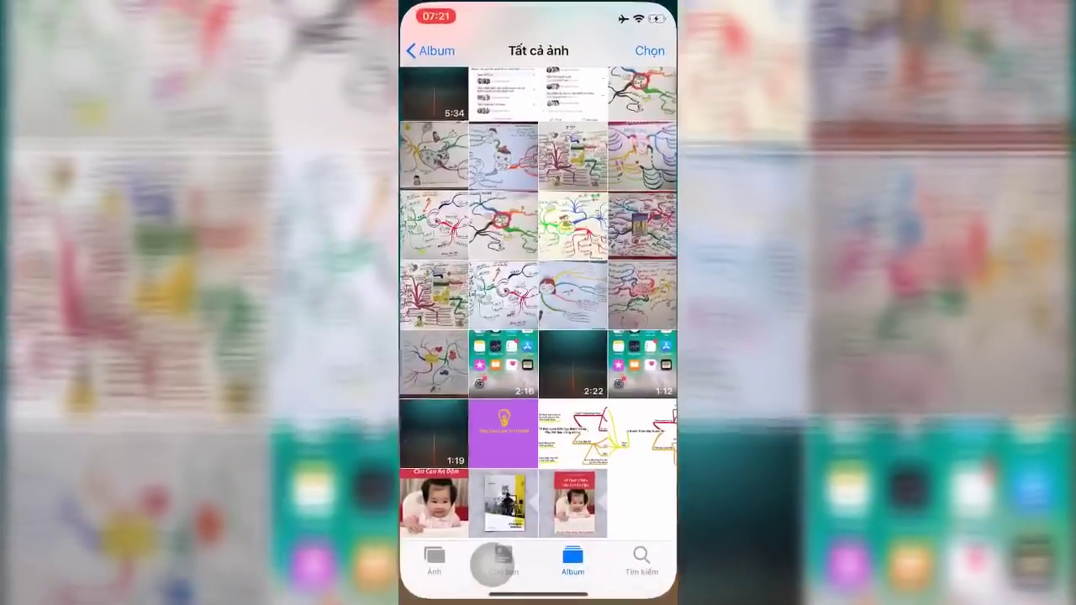
left_click(433, 504)
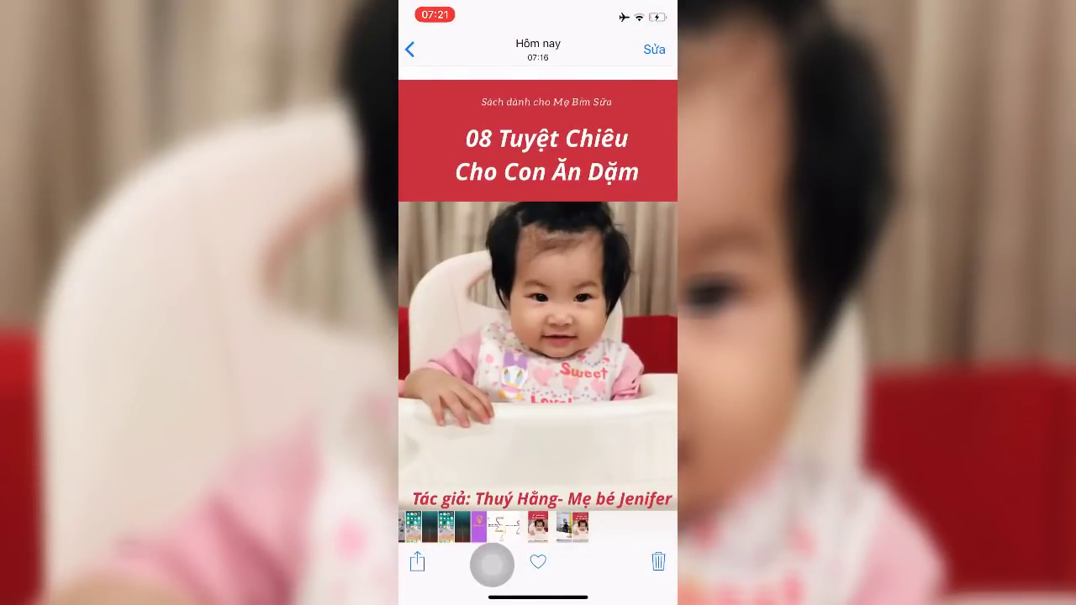
left_click(492, 565)
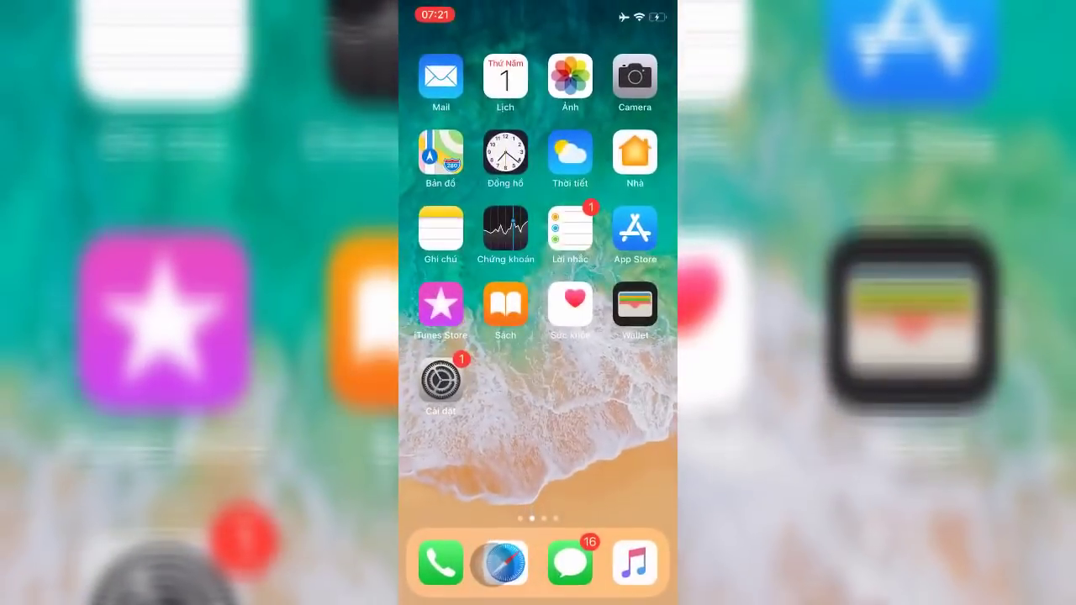
mouse_move(437, 336)
left_mouse_down()
mouse_move(638, 336)
mouse_move(437, 336)
left_mouse_up()
left_click_drag(639, 337, 437, 336)
left_click(634, 304)
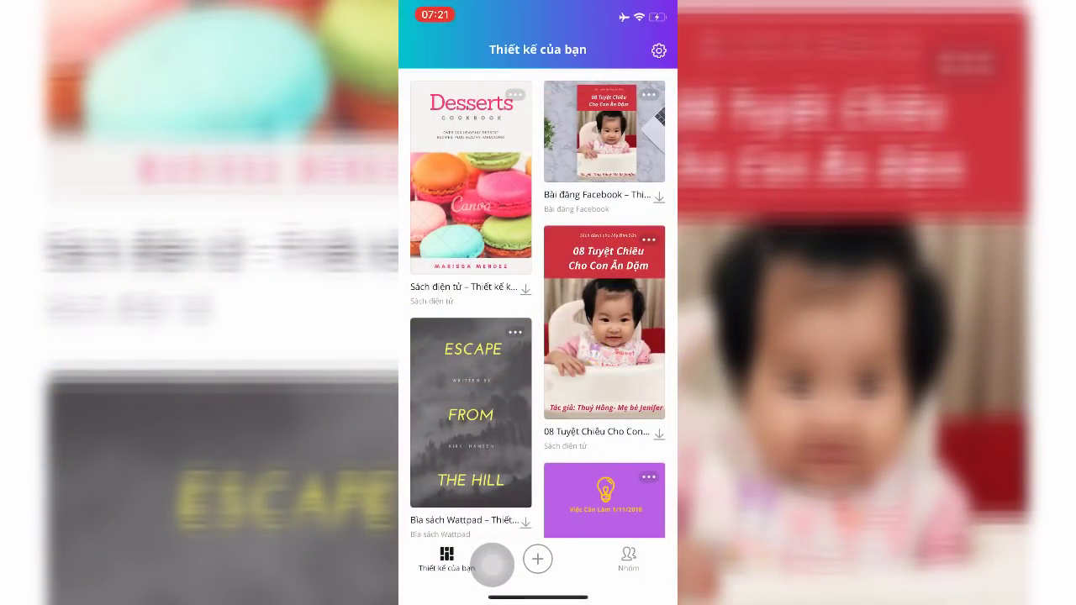
double_click(491, 564)
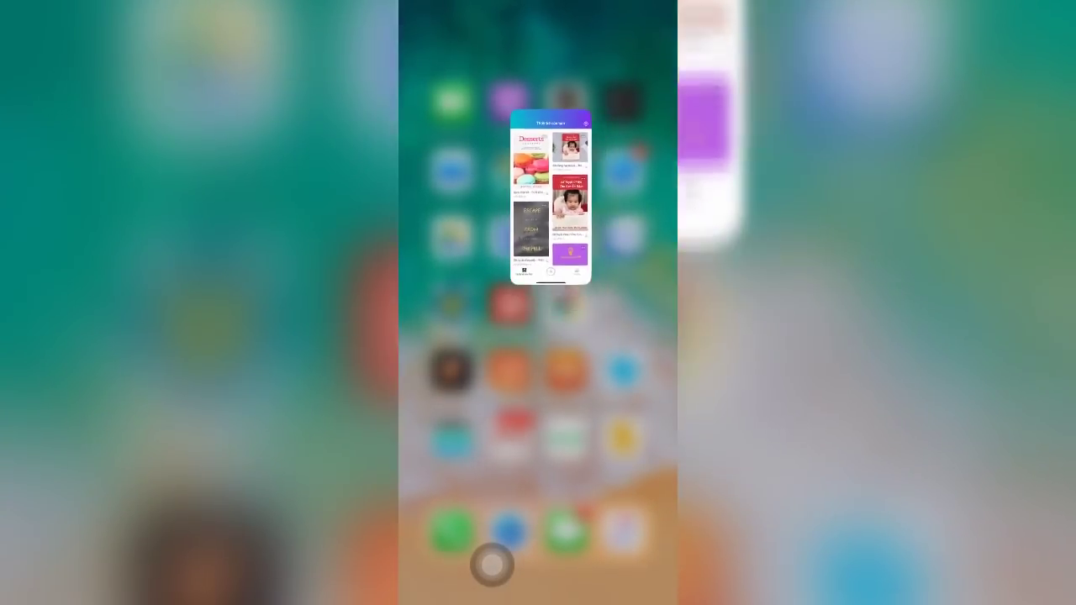
left_click(491, 564)
scroll(496, 563, "right", 3)
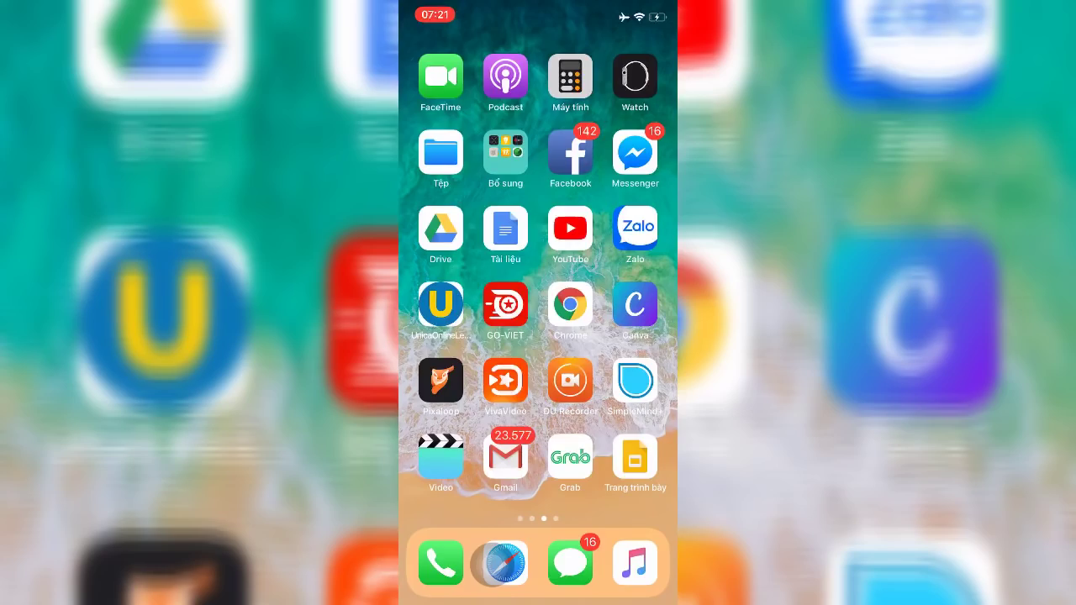
scroll(492, 564, "left", 3)
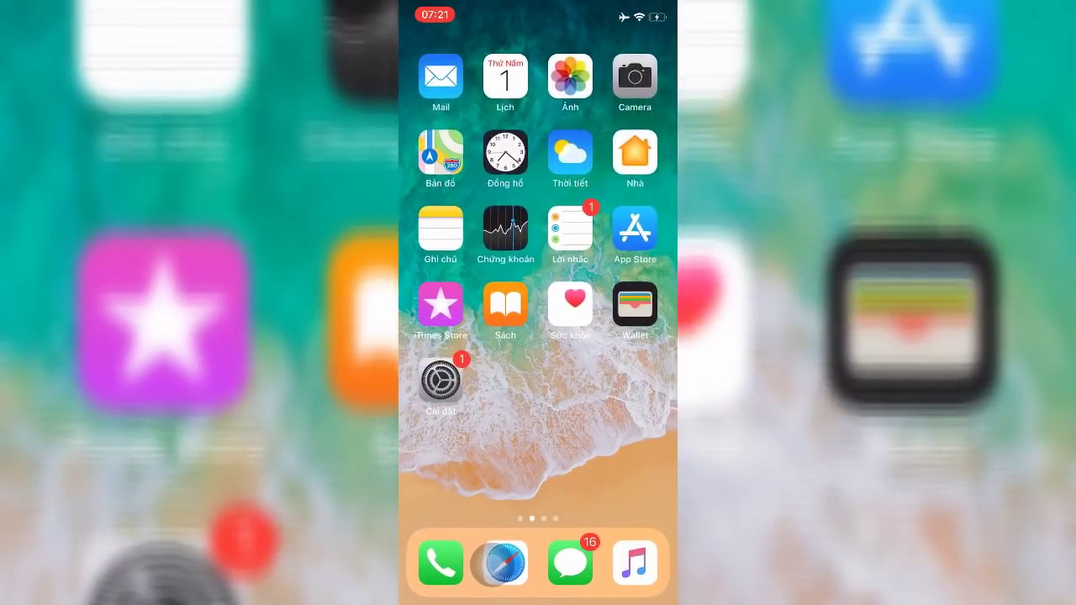
scroll(492, 564, "right", 3)
left_click(635, 305)
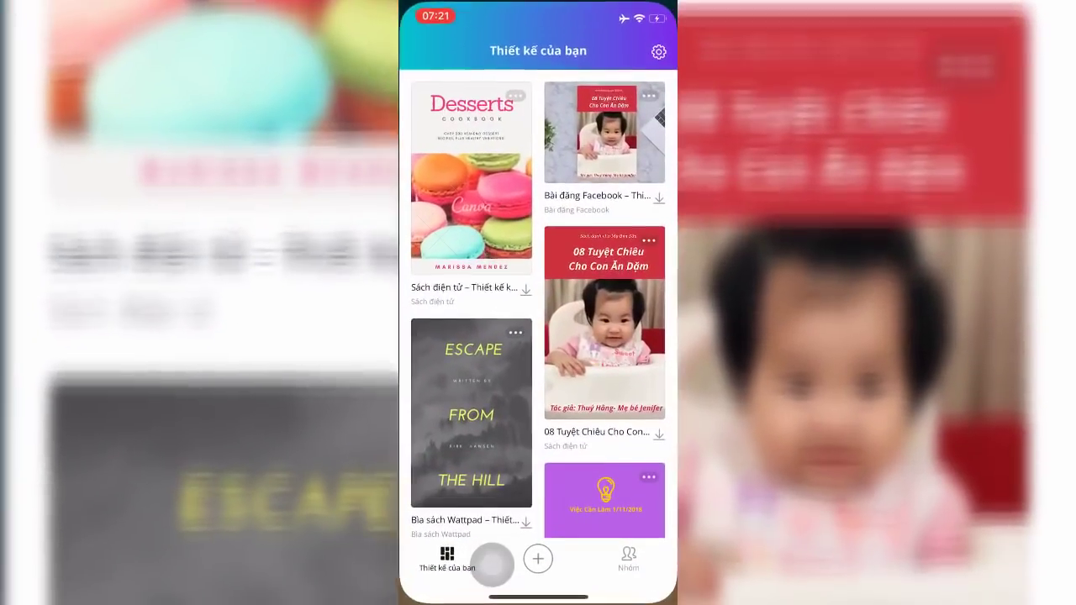
scroll(537, 302, "down", 3)
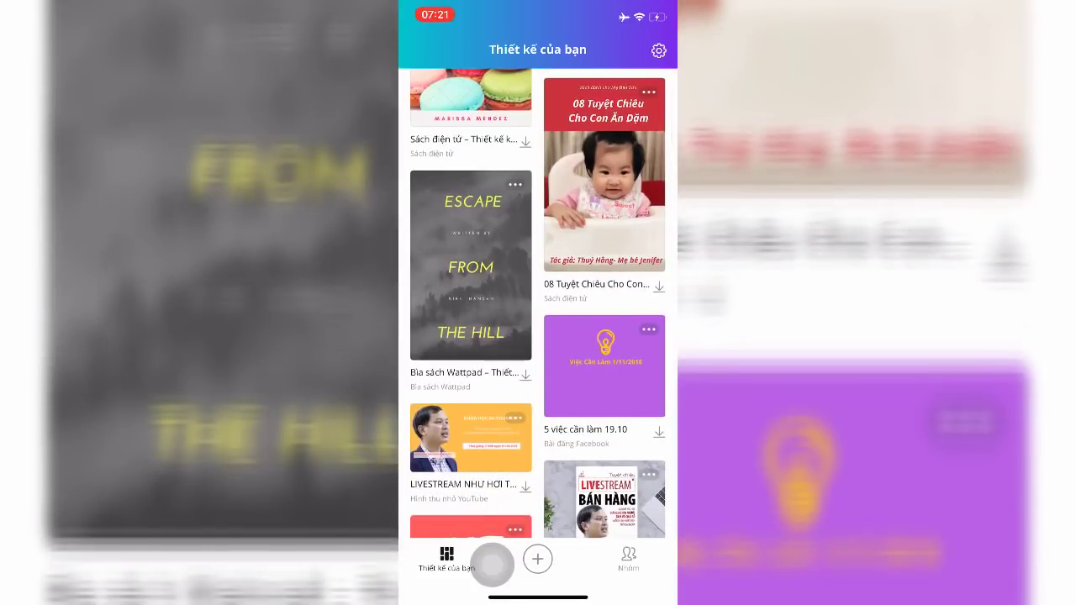
left_click_drag(538, 596, 537, 337)
left_click_drag(470, 252, 638, 252)
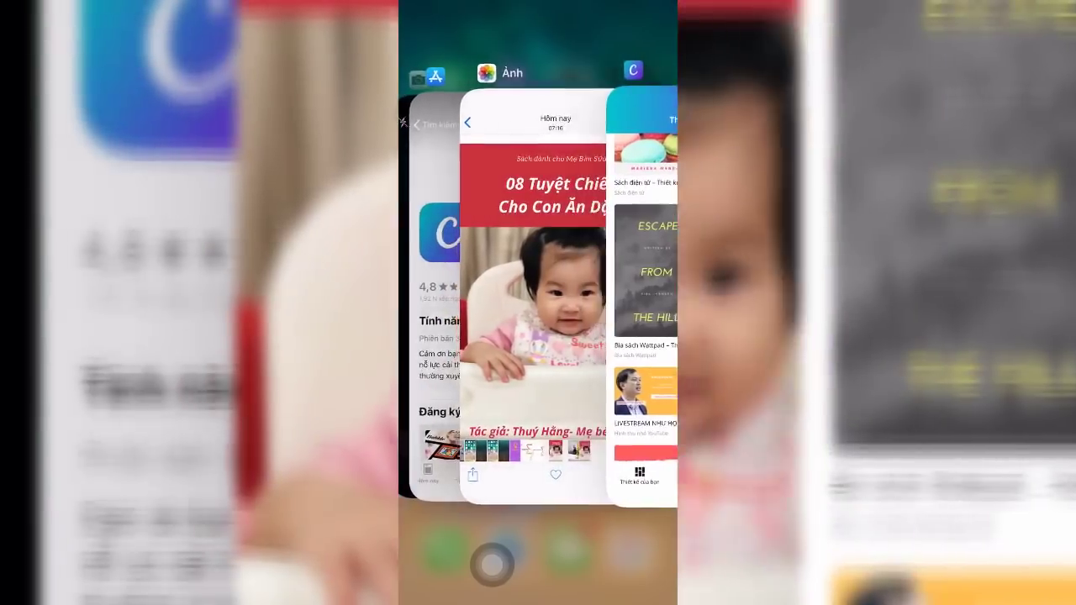
Close Photos, App Store, Camera, Safari, Messenger, Facebook, Zalo and Drive, then relaunch Canva
mouse_move(488, 294)
left_mouse_down()
mouse_move(639, 294)
mouse_move(454, 294)
mouse_move(589, 294)
left_mouse_up()
left_click_drag(538, 337, 538, 185)
left_click_drag(502, 336, 502, 101)
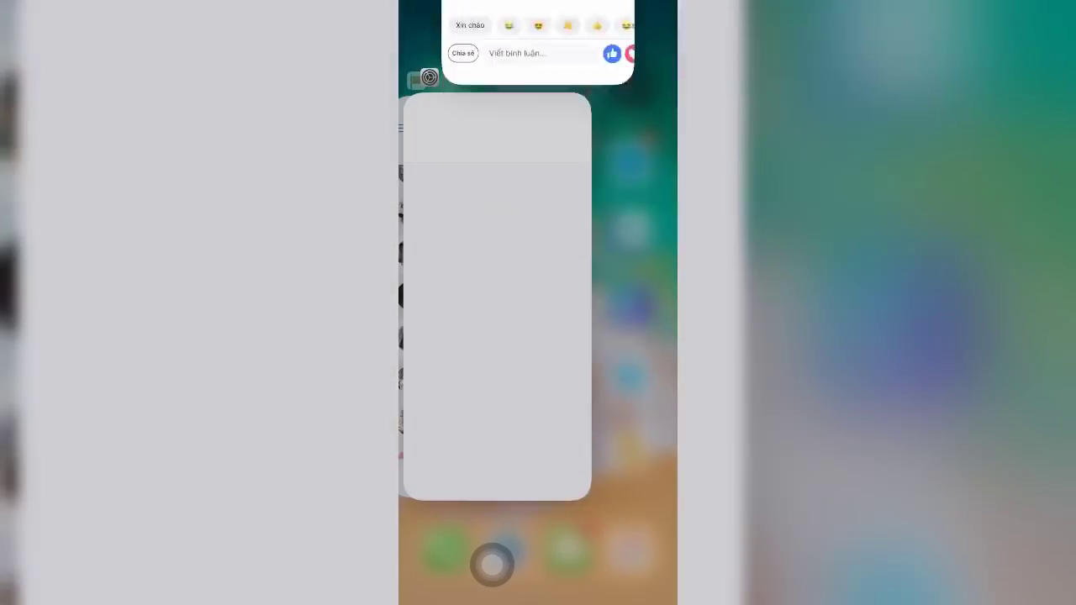
mouse_move(501, 336)
left_mouse_down()
mouse_move(502, 101)
mouse_move(491, 101)
left_mouse_up()
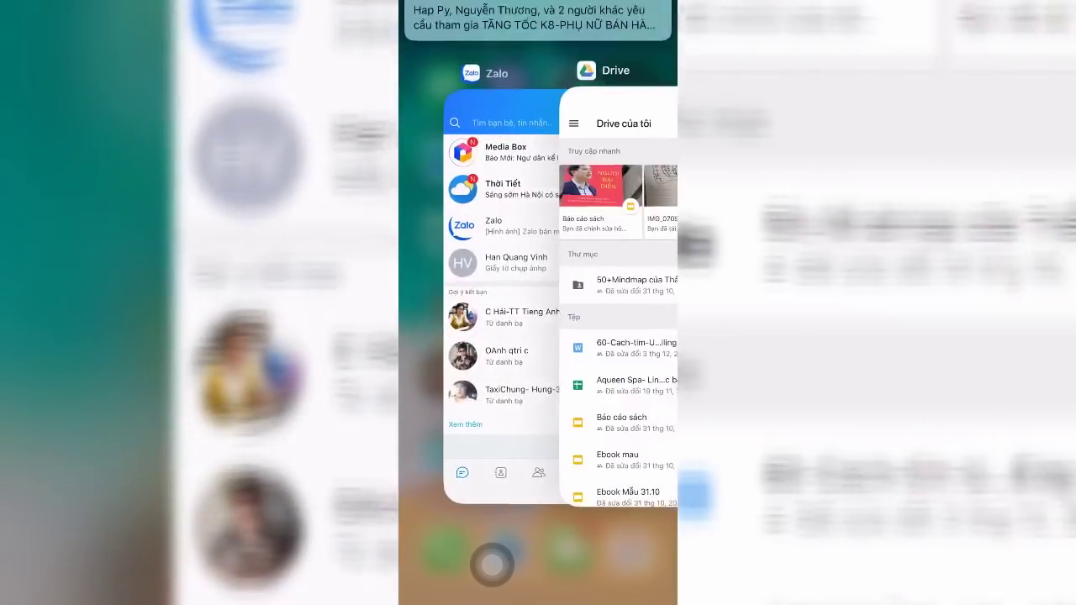
left_click_drag(492, 337, 492, 101)
mouse_move(437, 294)
left_mouse_down()
mouse_move(638, 294)
mouse_move(437, 294)
left_mouse_up()
left_click(637, 305)
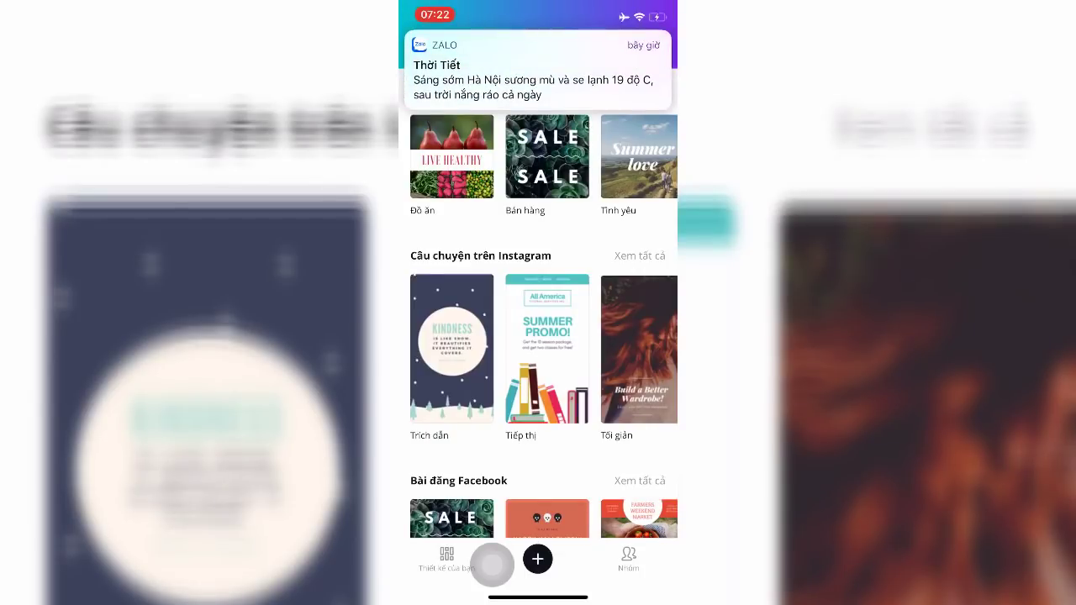
Search Canva's template library for 'Ebook free'
left_click(521, 48)
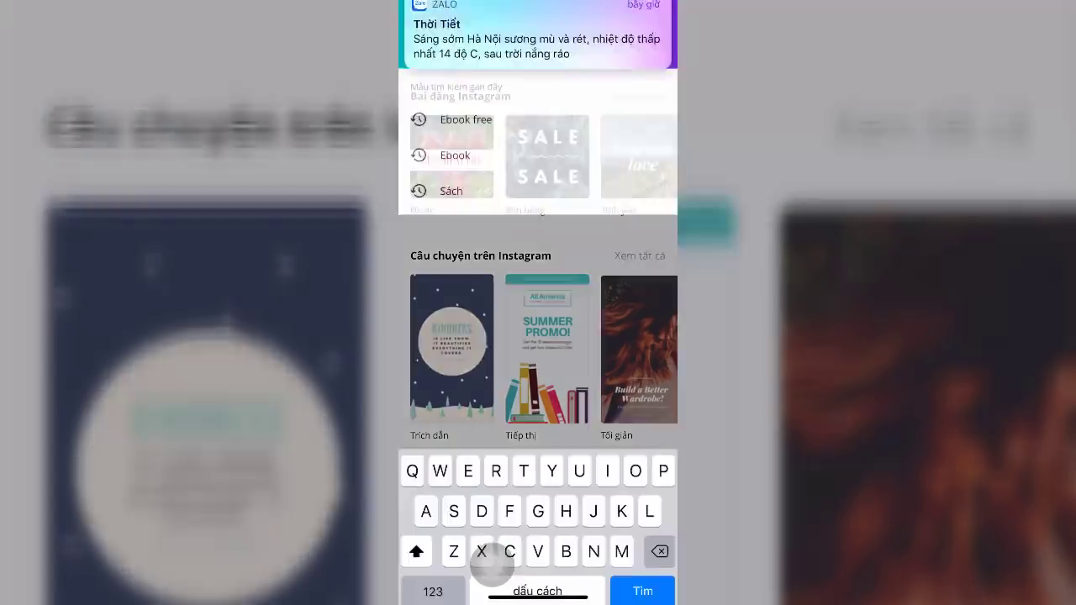
type("E")
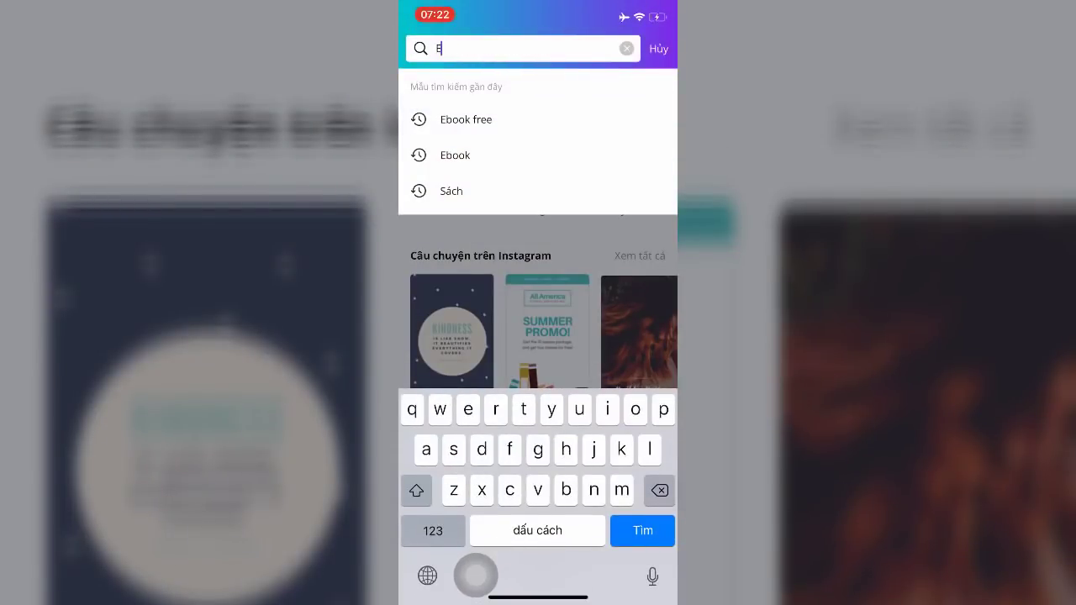
type("book")
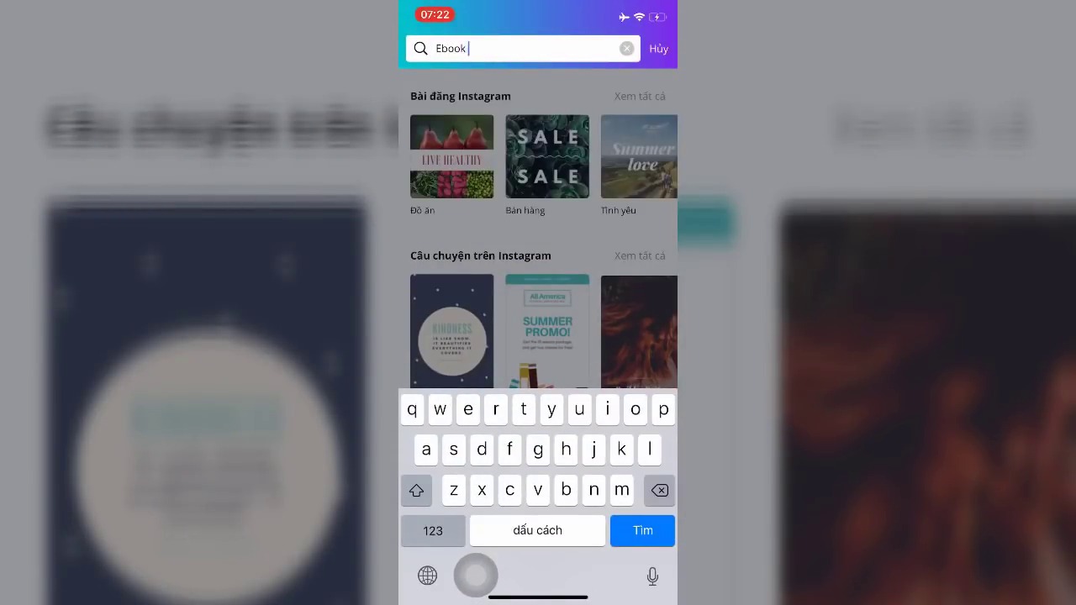
type(" free")
key("Return")
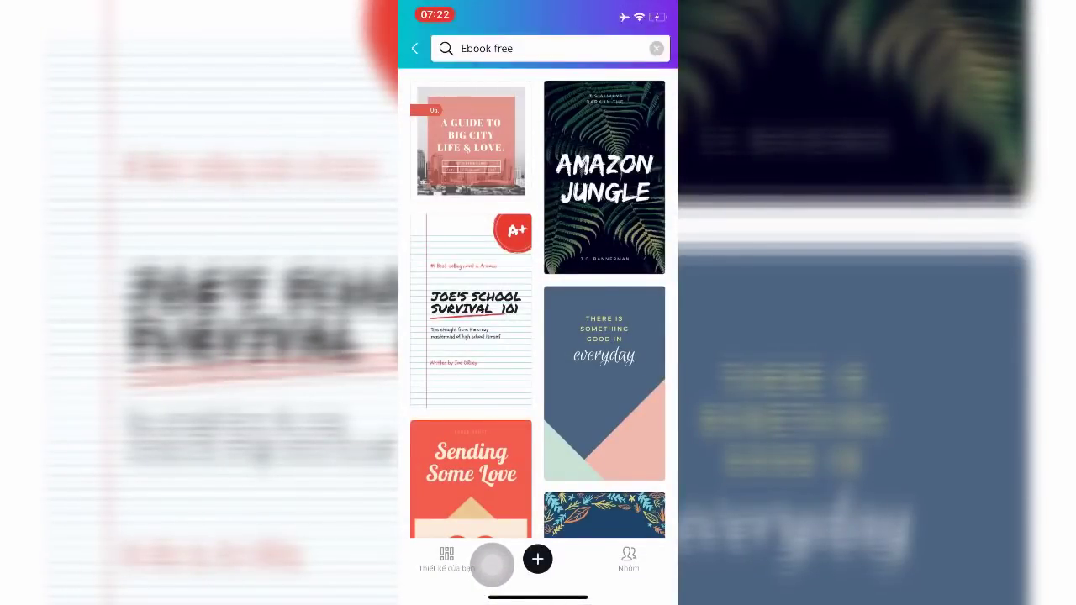
Scroll the 'Ebook free' results and open the Hey Sugar! cake cover in the editor
scroll(538, 302, "down", 3)
scroll(538, 303, "down", 5)
scroll(538, 303, "down", 5)
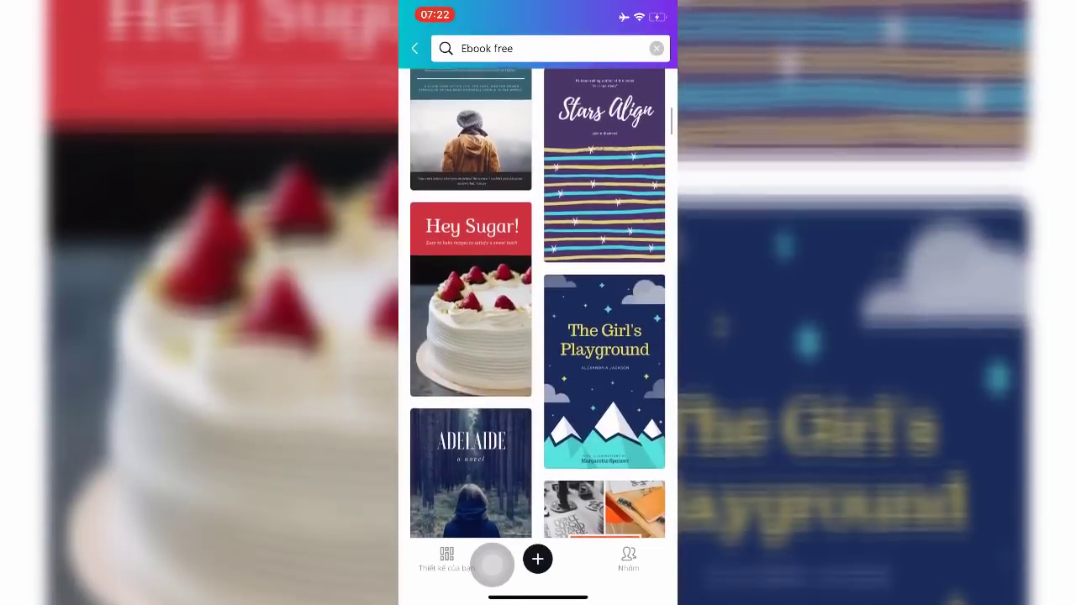
scroll(537, 302, "up", 5)
scroll(538, 303, "up", 5)
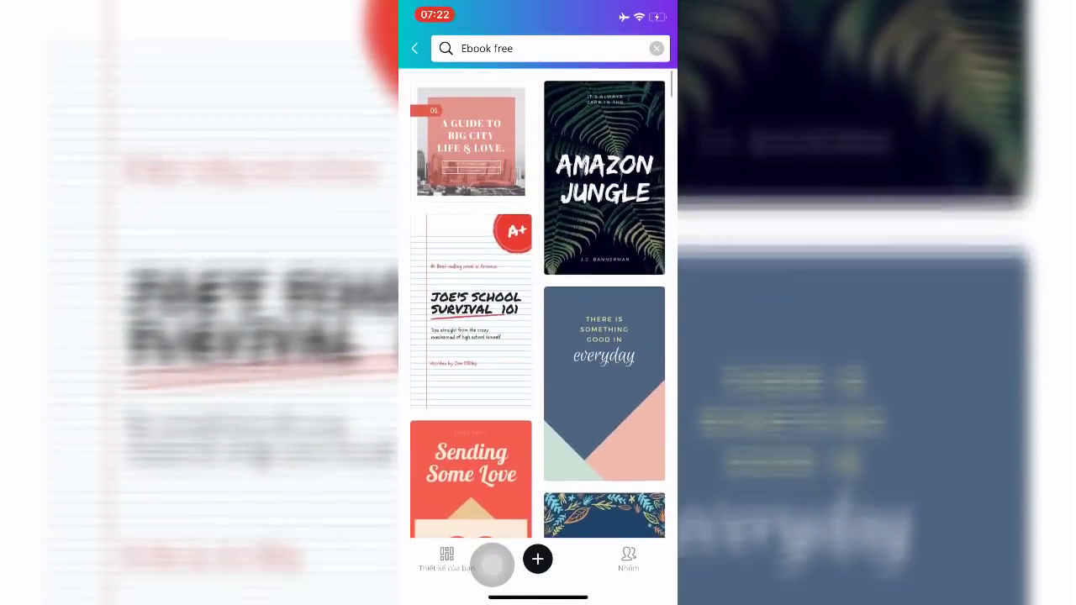
scroll(538, 302, "down", 2)
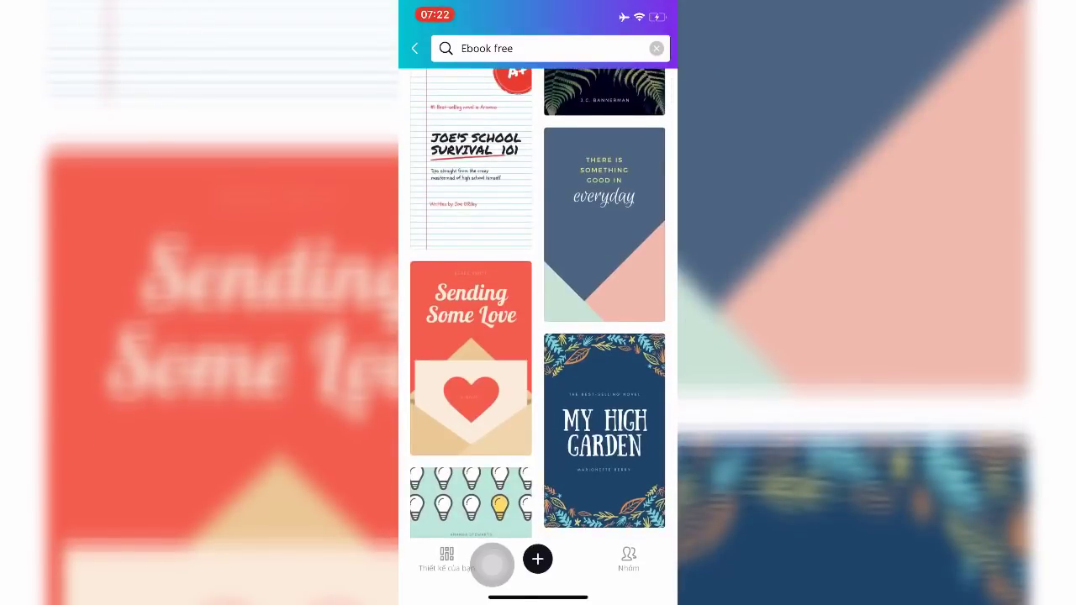
scroll(538, 303, "down", 2)
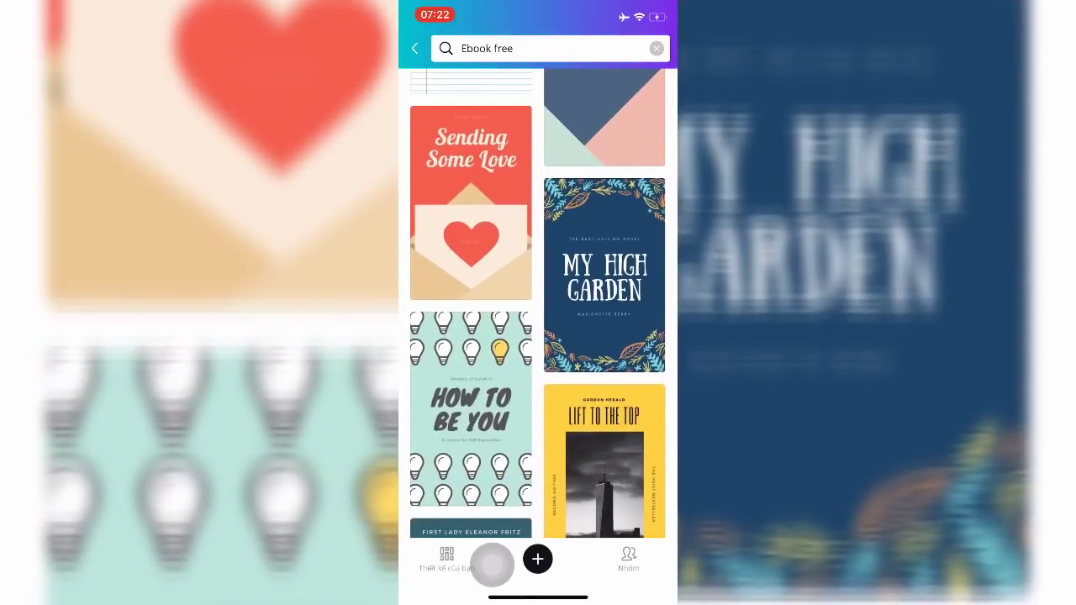
scroll(538, 303, "down", 3)
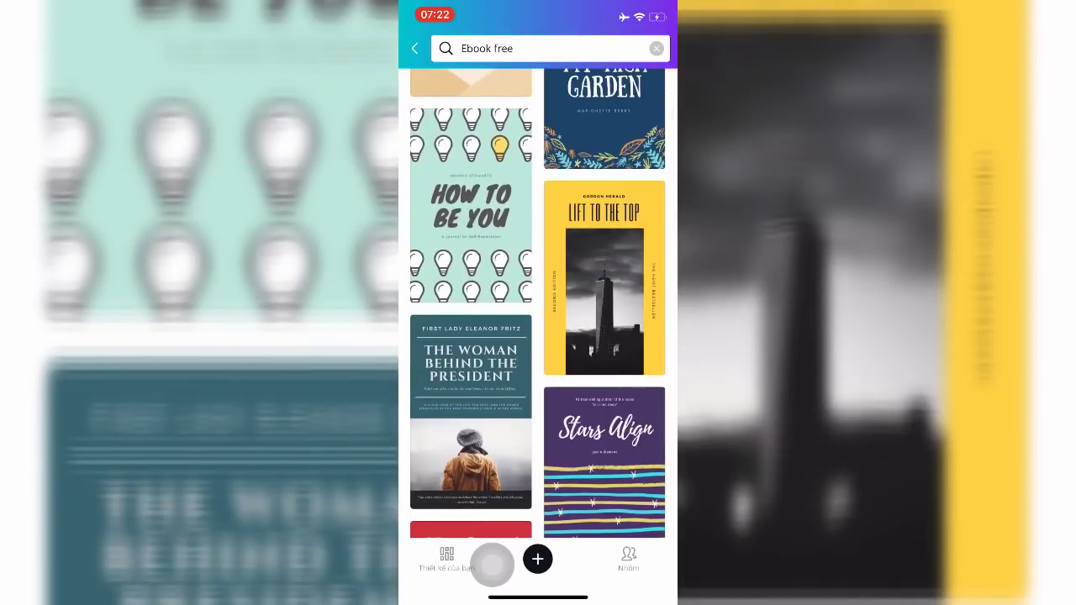
scroll(538, 303, "down", 3)
scroll(538, 303, "down", 2)
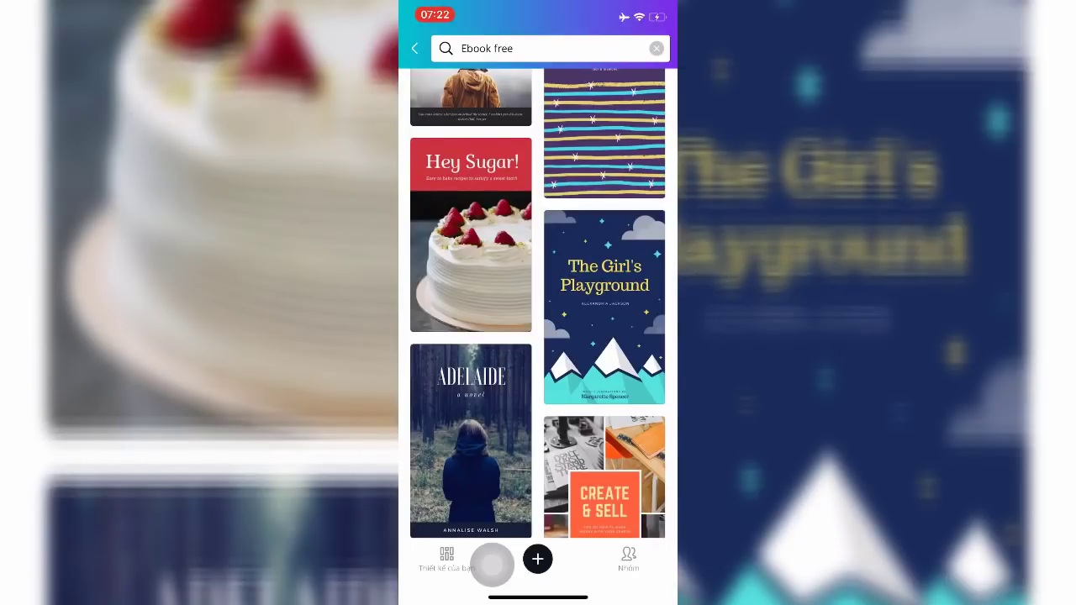
left_click(471, 235)
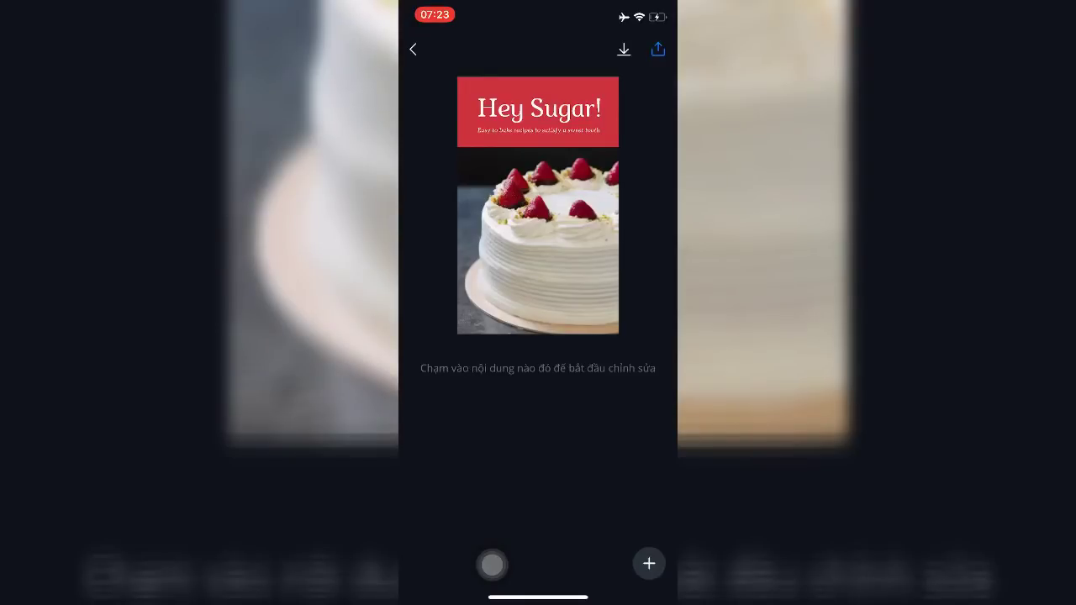
Select the cake picture on the Hey Sugar! cover to bring up camera-roll photos
left_click(538, 241)
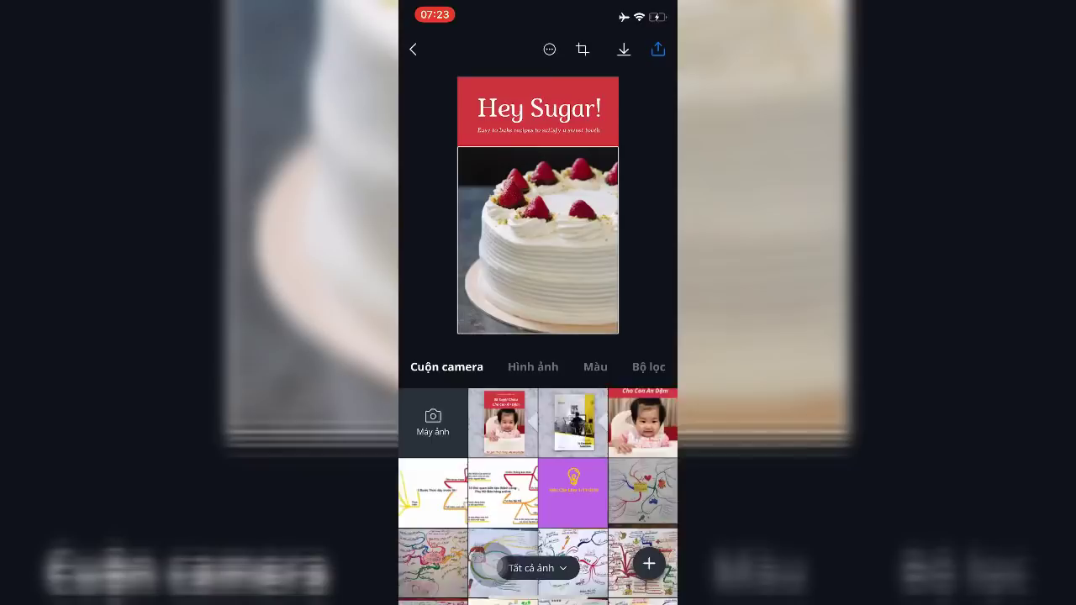
Scroll the camera roll and put a baby photo in place of the cake
scroll(538, 496, "down", 10)
scroll(538, 496, "down", 5)
scroll(538, 496, "down", 5)
scroll(538, 496, "down", 5)
scroll(492, 567, "down", 5)
scroll(493, 566, "down", 5)
scroll(493, 566, "down", 5)
scroll(493, 566, "down", 5)
scroll(491, 565, "down", 5)
scroll(488, 564, "down", 5)
scroll(487, 563, "down", 5)
scroll(487, 563, "down", 3)
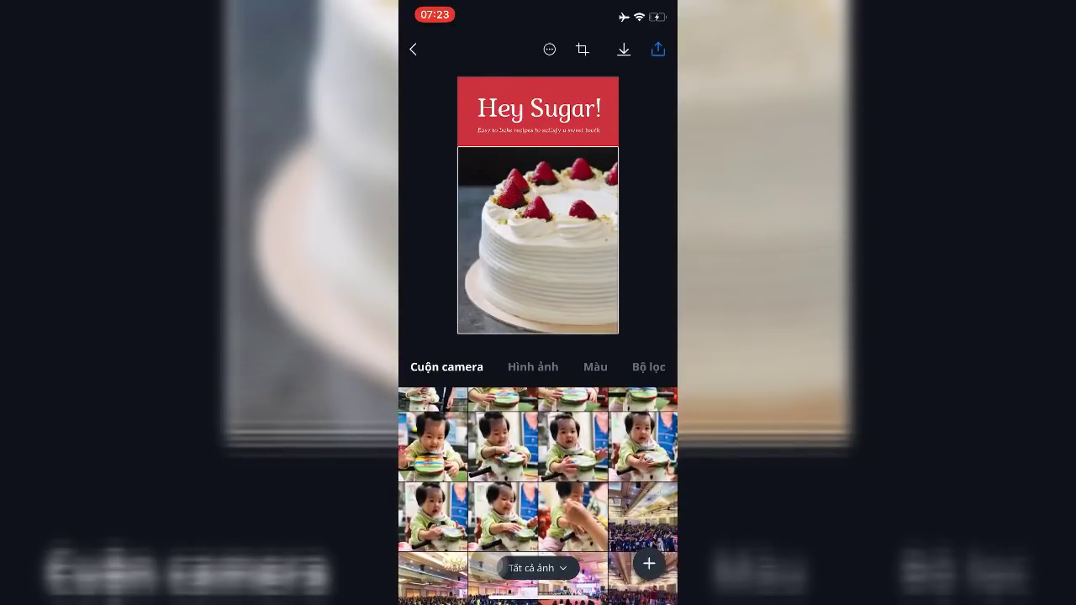
scroll(538, 496, "up", 1)
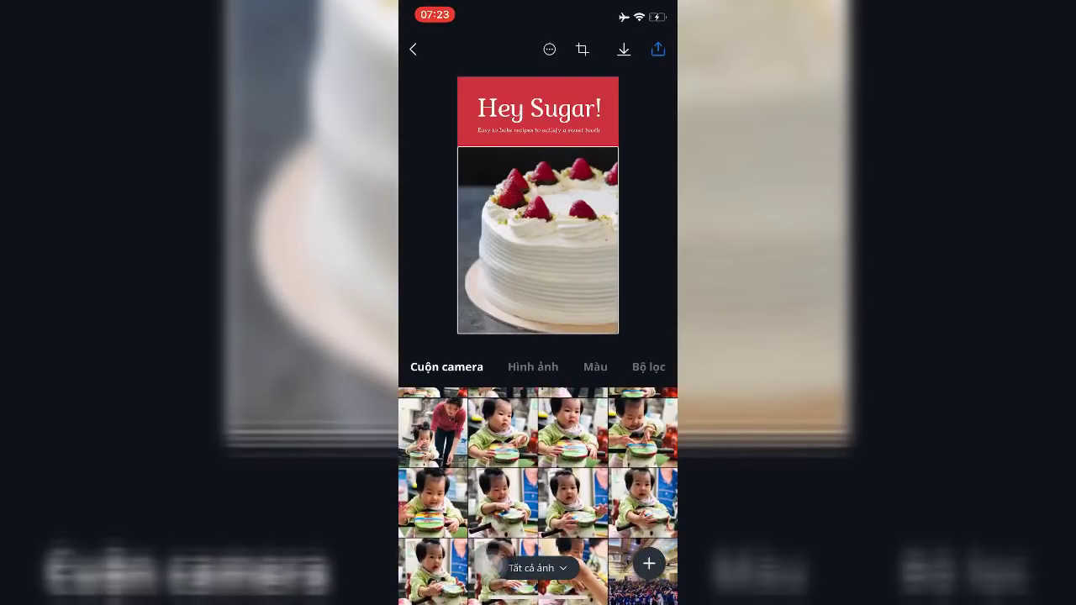
left_click(573, 502)
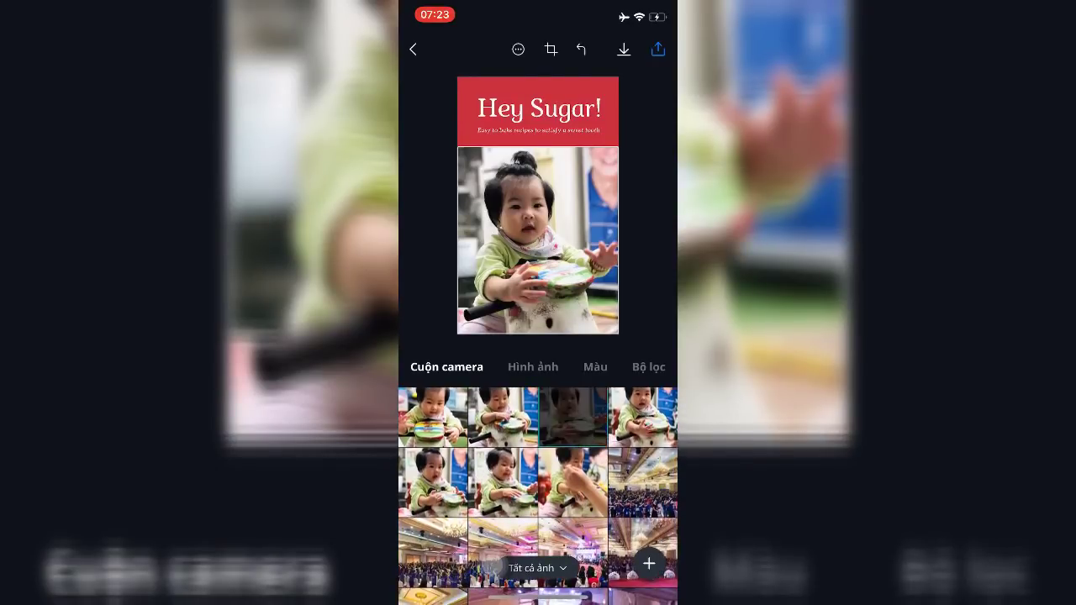
Swap in a different baby-in-high-chair photo for the cover
scroll(538, 496, "up", 10)
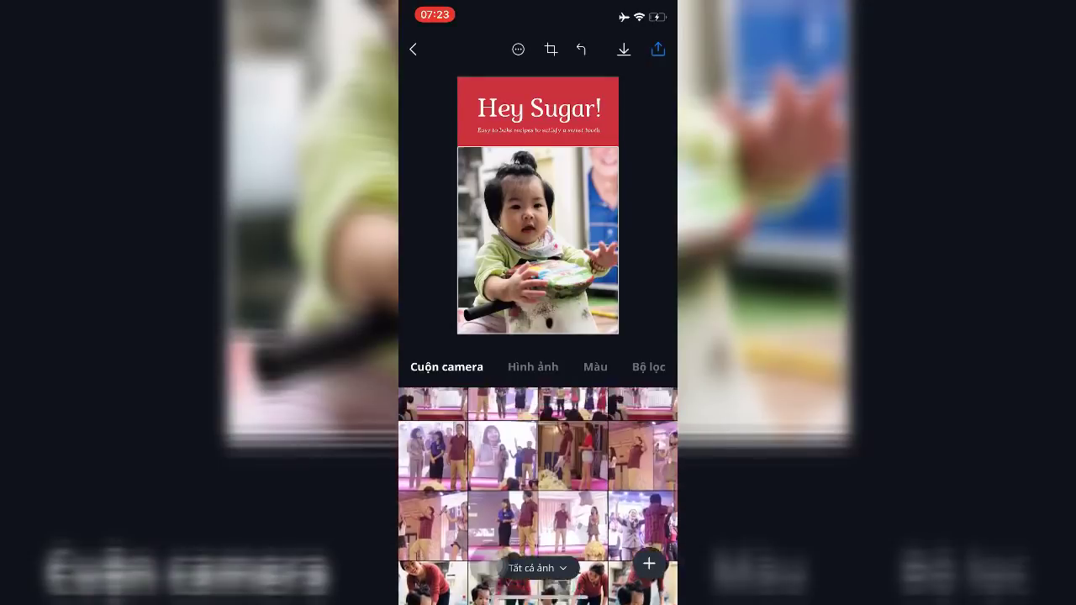
scroll(538, 496, "up", 10)
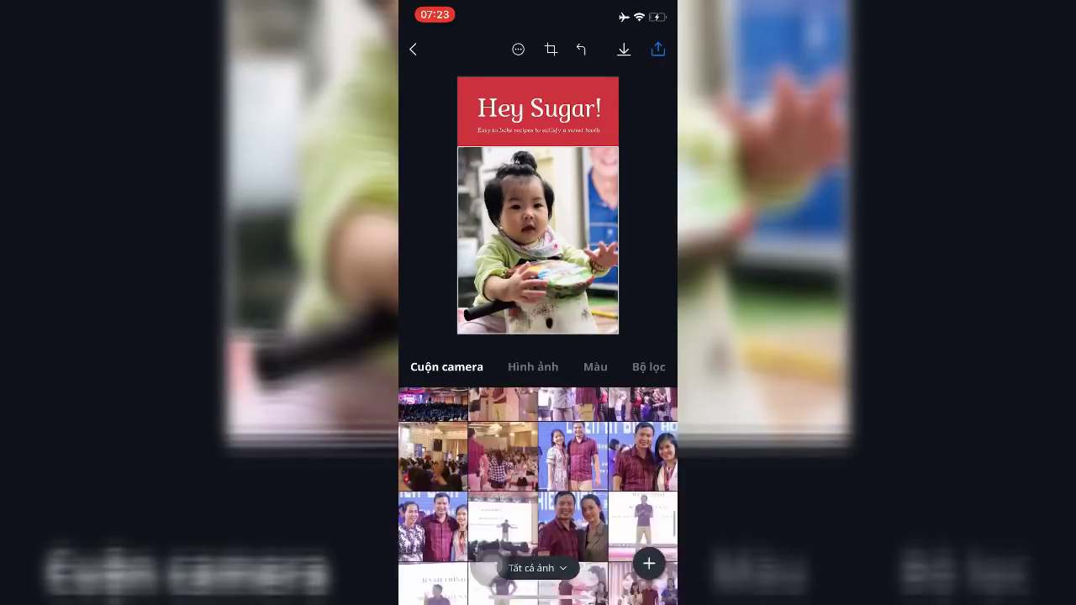
scroll(538, 496, "up", 10)
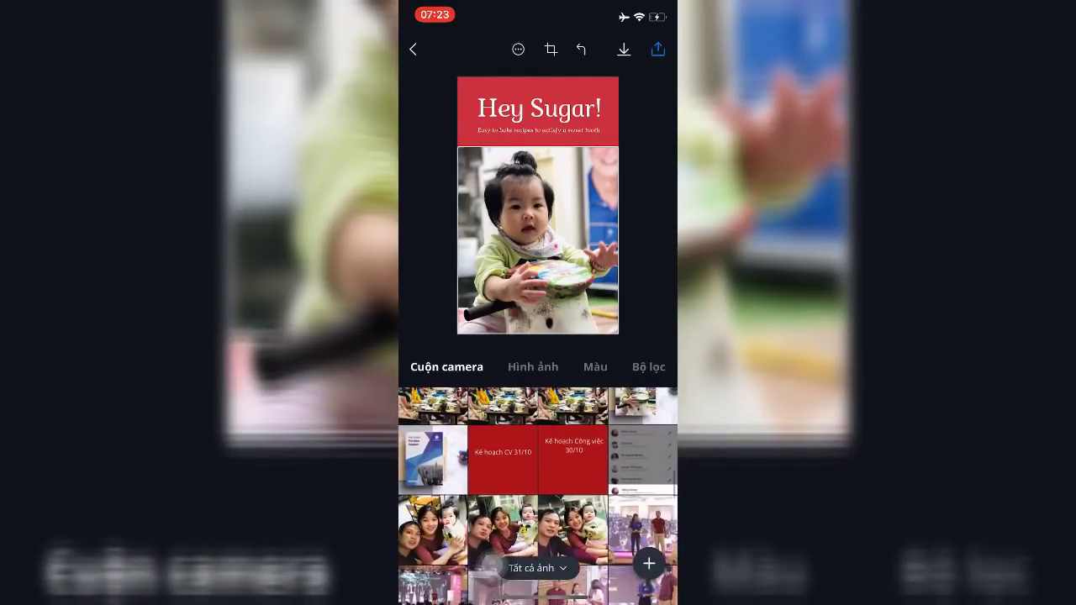
scroll(538, 496, "up", 10)
scroll(538, 495, "up", 10)
scroll(538, 496, "up", 10)
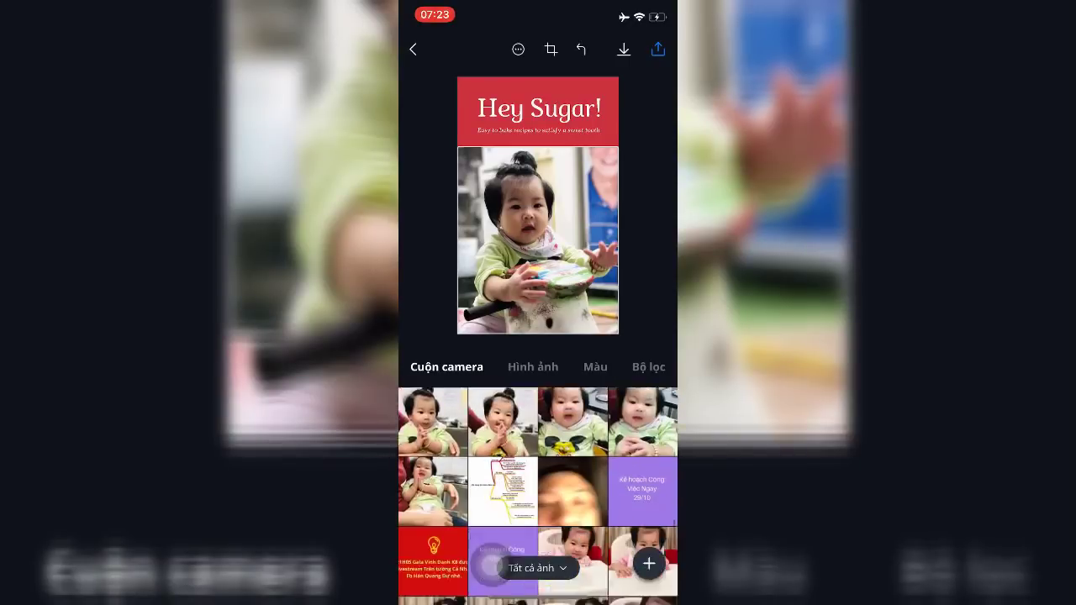
scroll(538, 496, "down", 5)
scroll(537, 496, "down", 5)
scroll(538, 495, "down", 2)
scroll(538, 496, "up", 1)
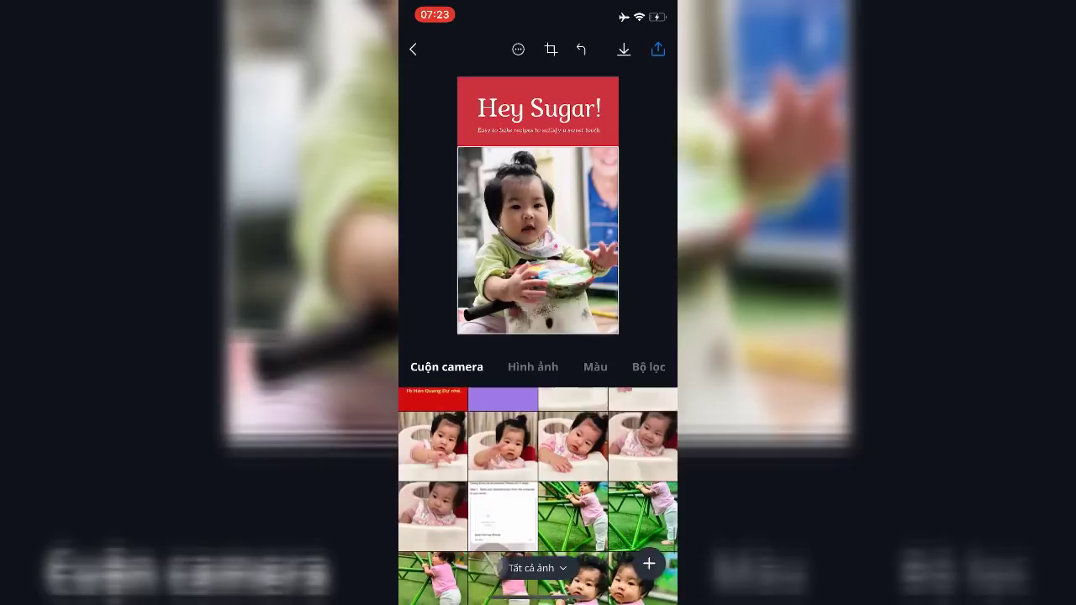
scroll(538, 496, "down", 2)
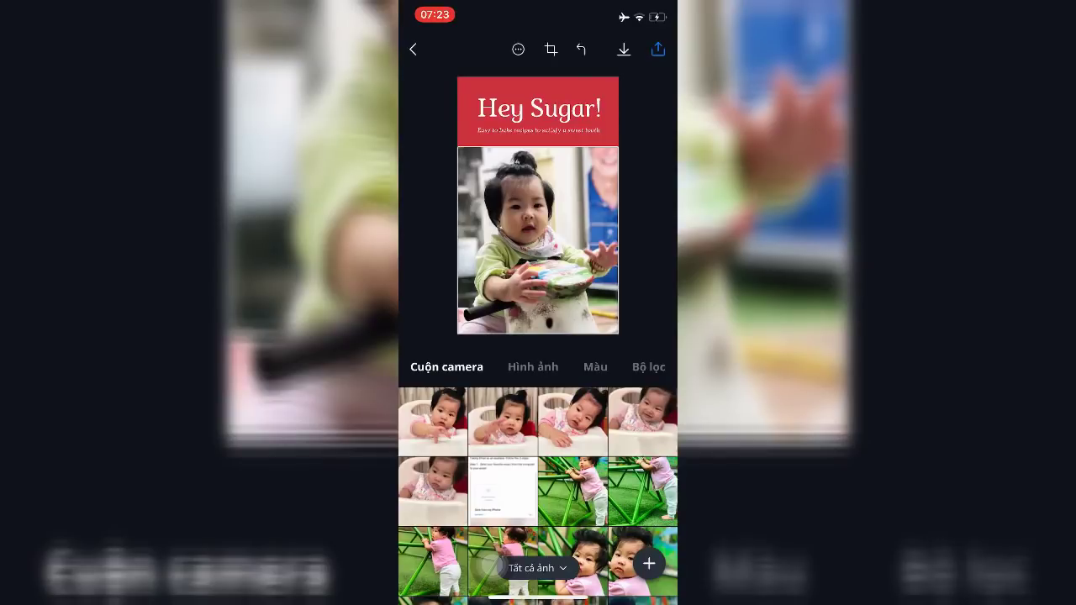
scroll(487, 559, "up", 2)
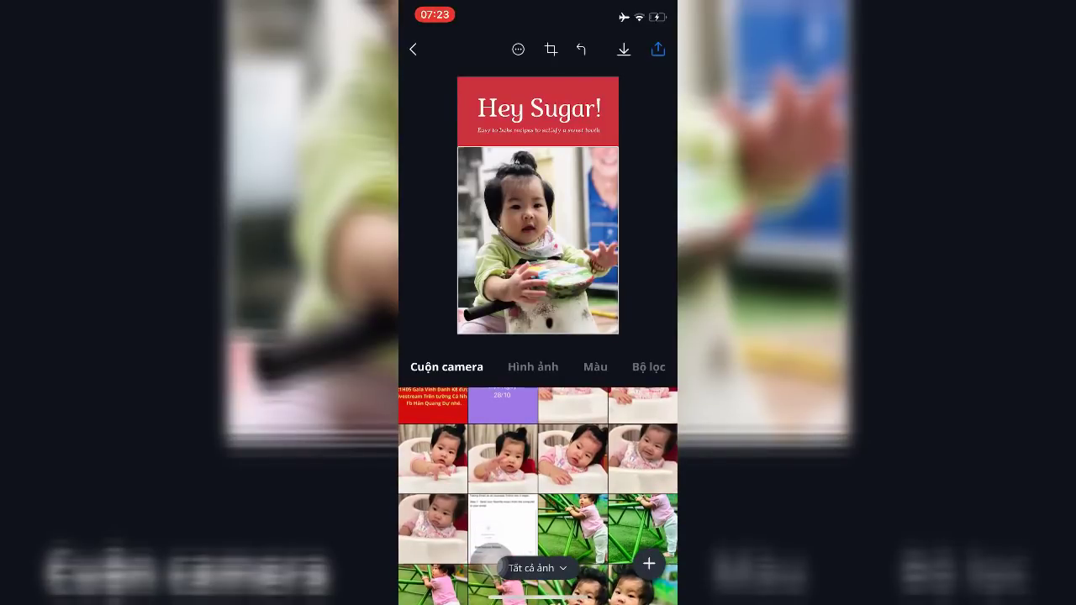
left_click(433, 458)
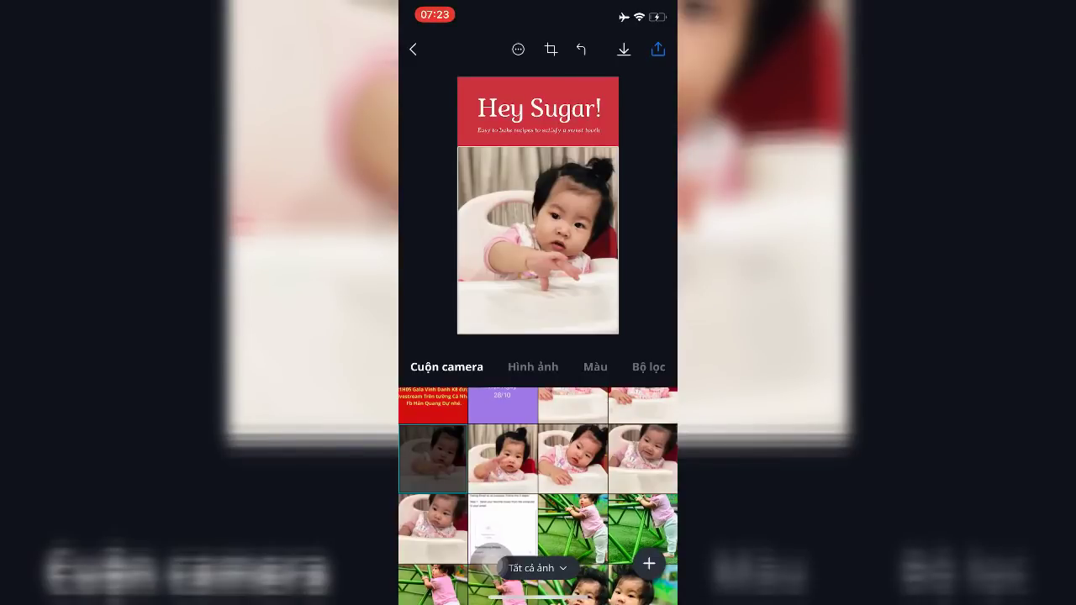
Switch to browsing Canva's free stock images in the Hình ảnh tab
scroll(538, 496, "up", 10)
scroll(538, 496, "up", 10)
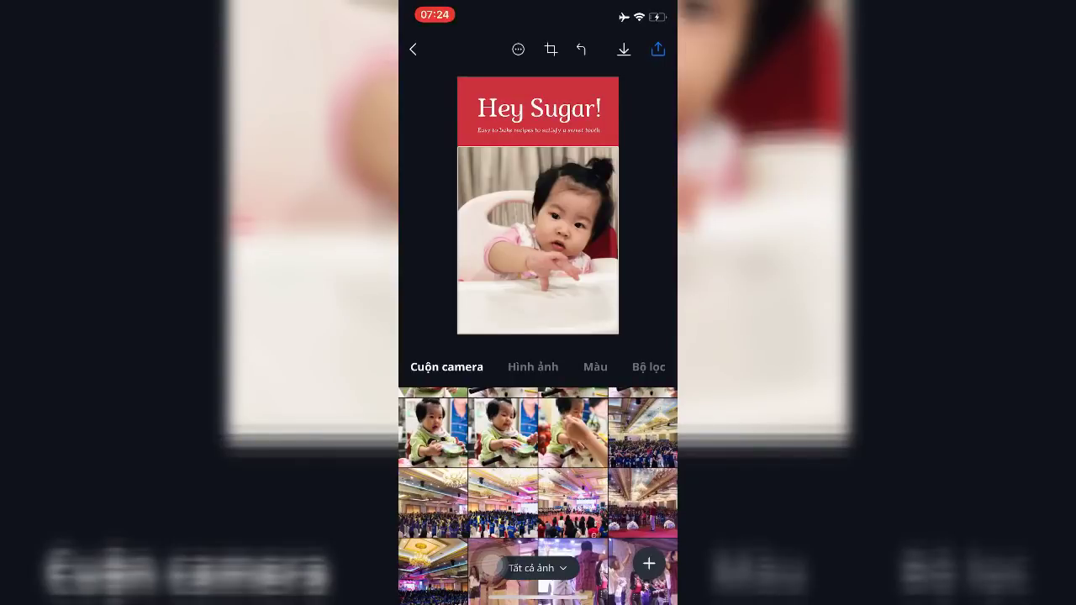
left_click(532, 366)
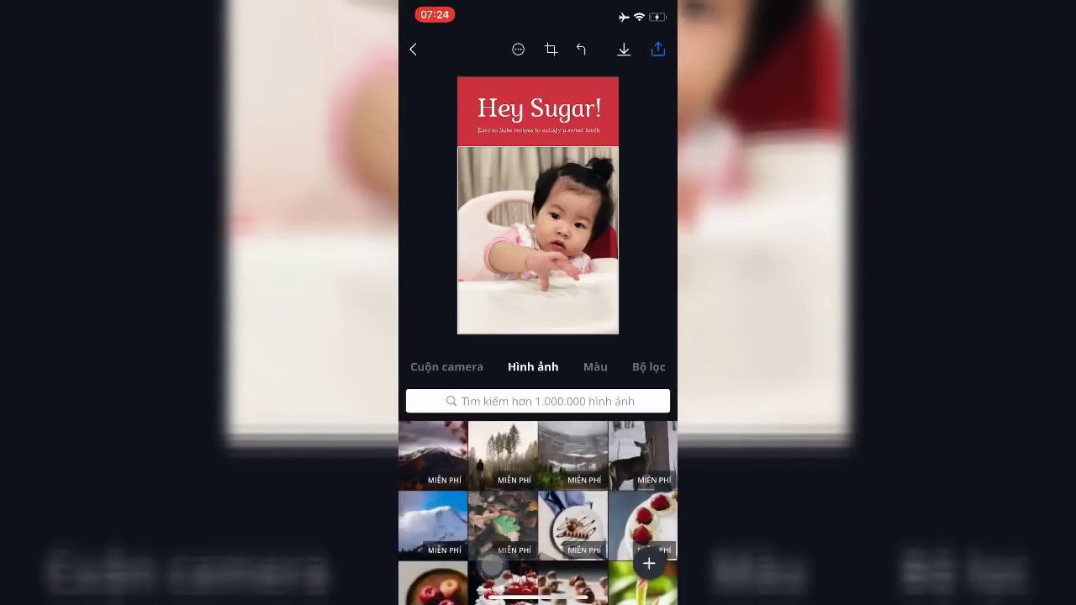
Try the Nordic, Ominous, Warm and Vintage filters, settling on Mooloolaba for the baby photo
left_click(595, 367)
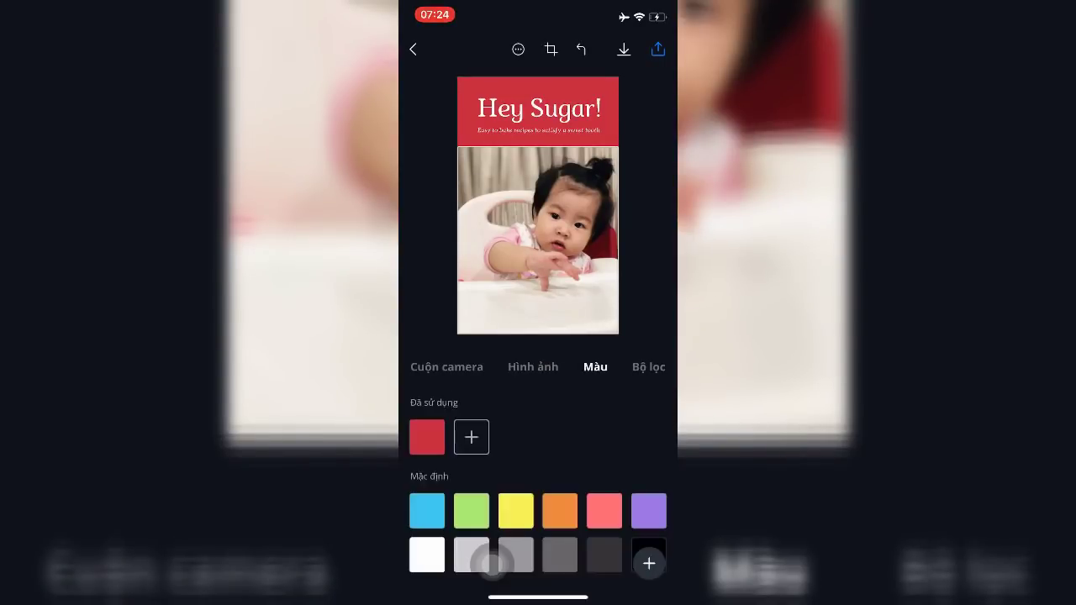
left_click(648, 366)
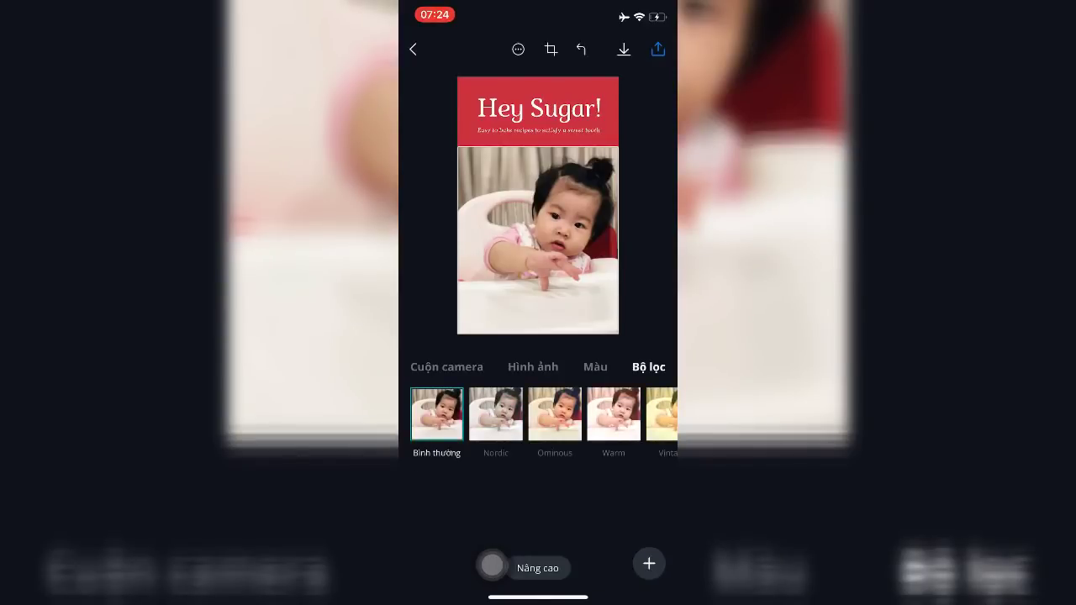
left_click(495, 413)
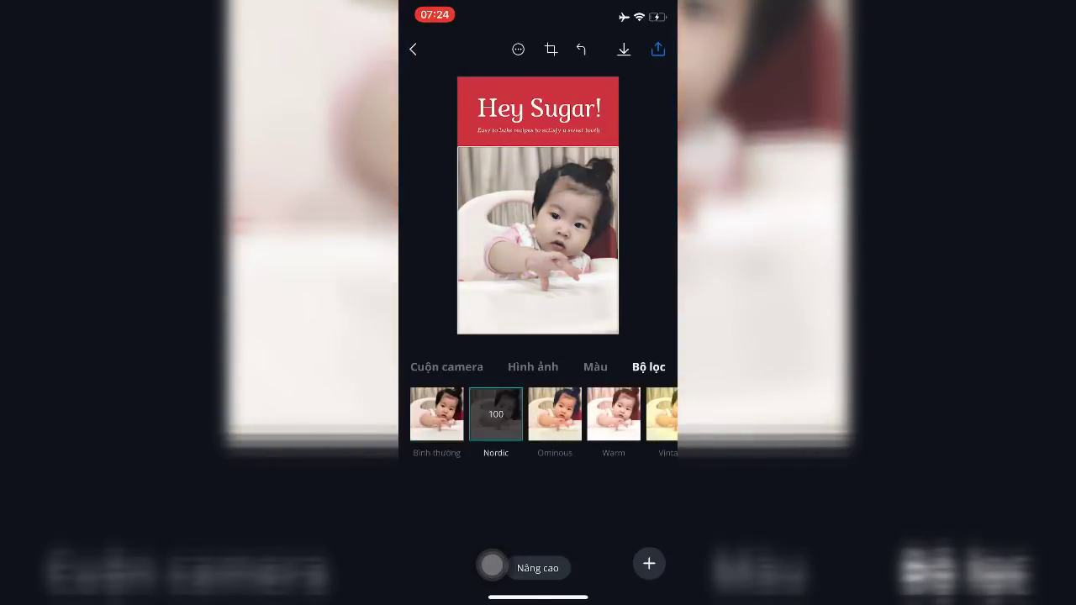
left_click(554, 414)
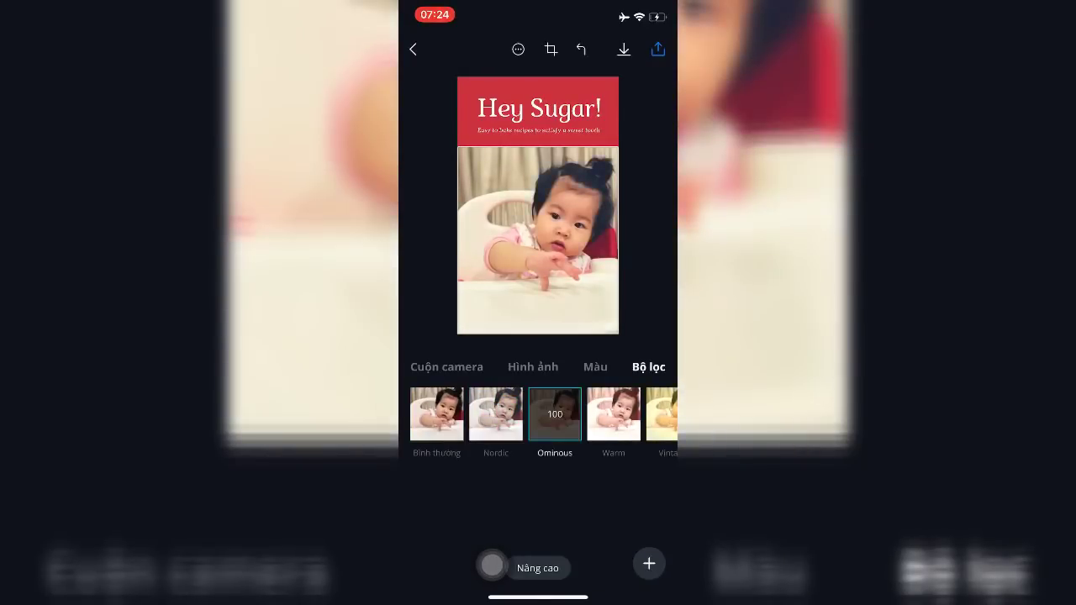
left_click(614, 413)
left_click(657, 413)
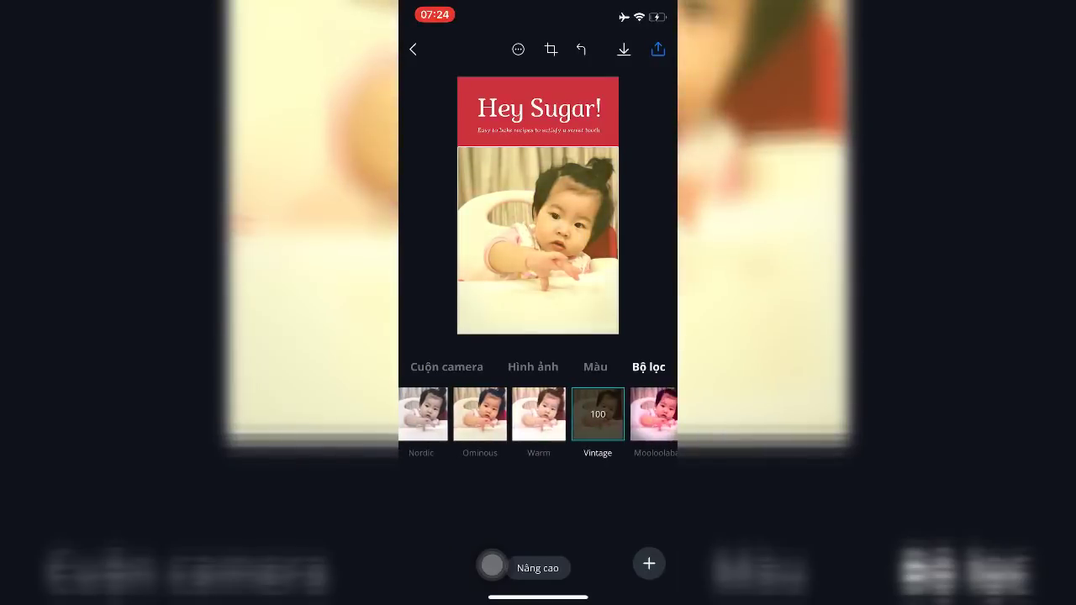
left_click(654, 414)
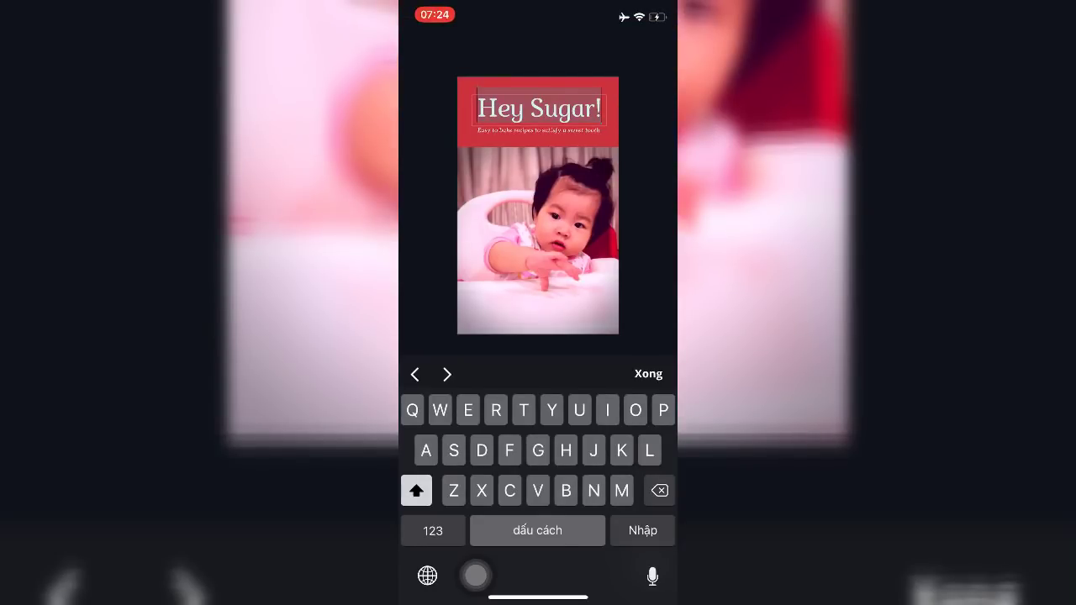
Enter '08 Bí Kíp Chăm Con Ăn Dặm' as the cover title, correcting typos along the way
left_click(432, 530)
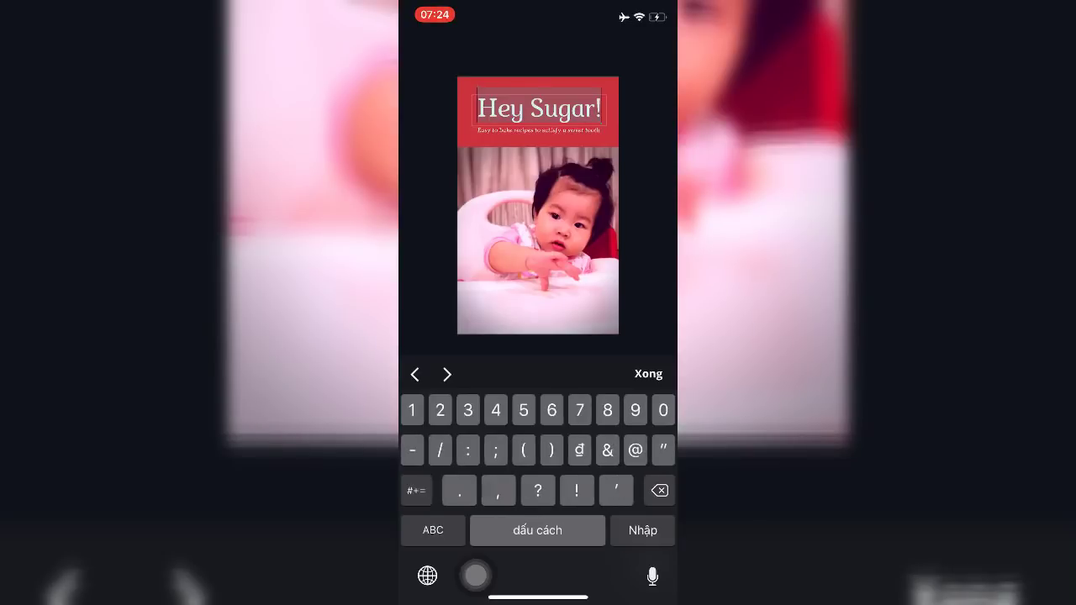
type("08")
left_click(432, 530)
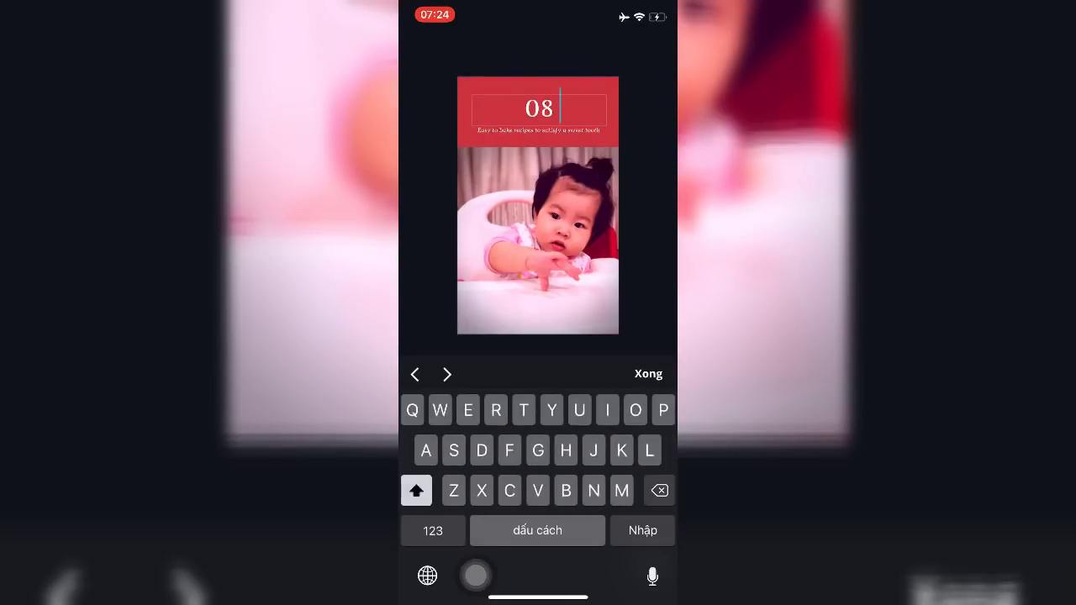
type("Bí Kiíp")
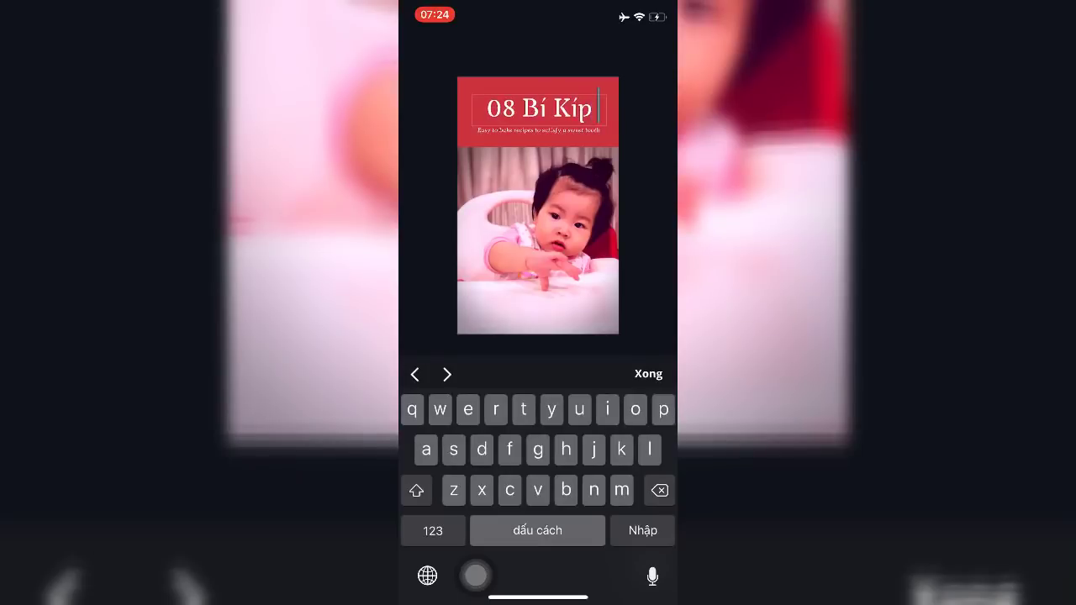
left_click(416, 490)
type("C")
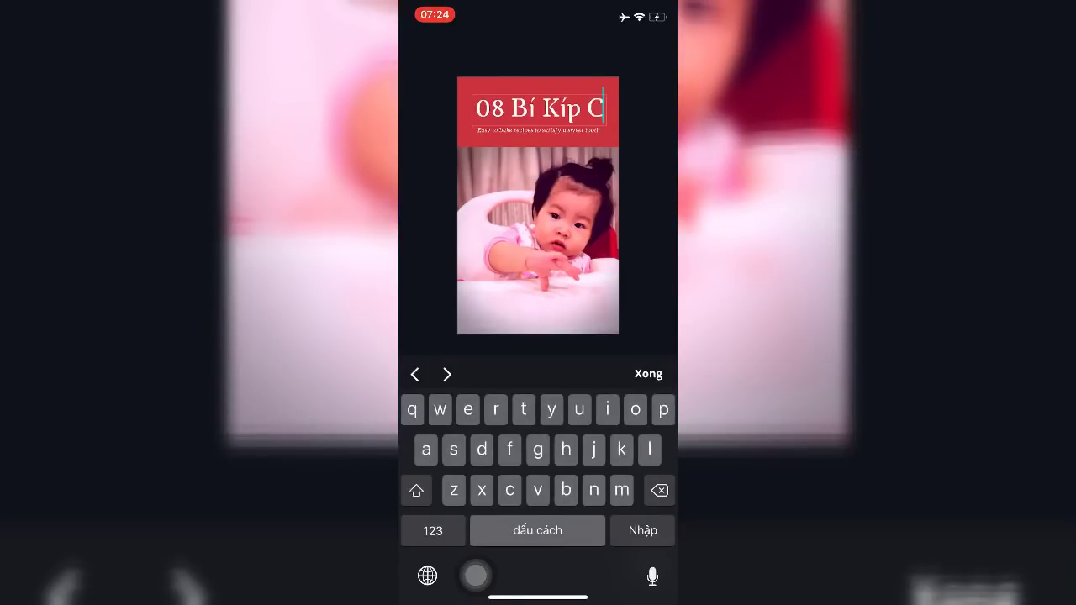
key("BackSpace")
type("Vh")
key("BackSpace")
key("BackSpace")
type("Chaăm")
left_click(416, 489)
type("Co")
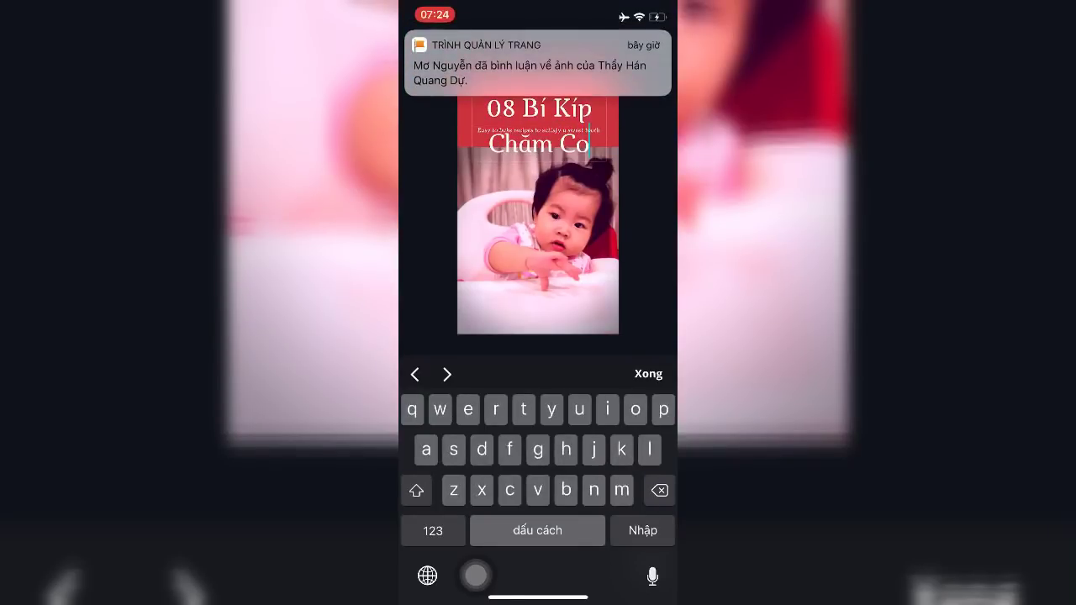
type("n Ăn ")
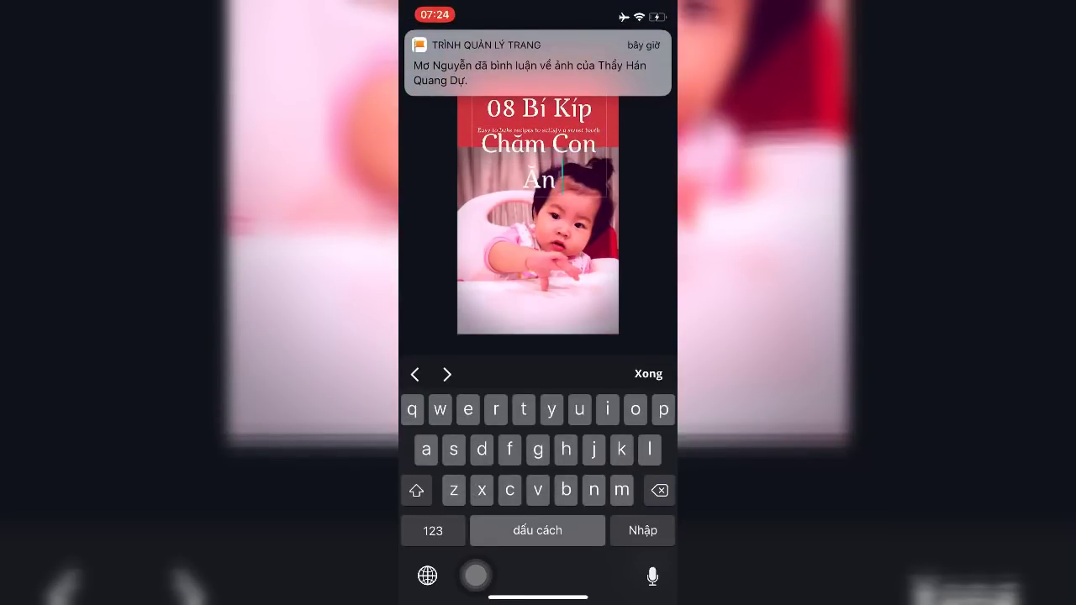
type("Damw")
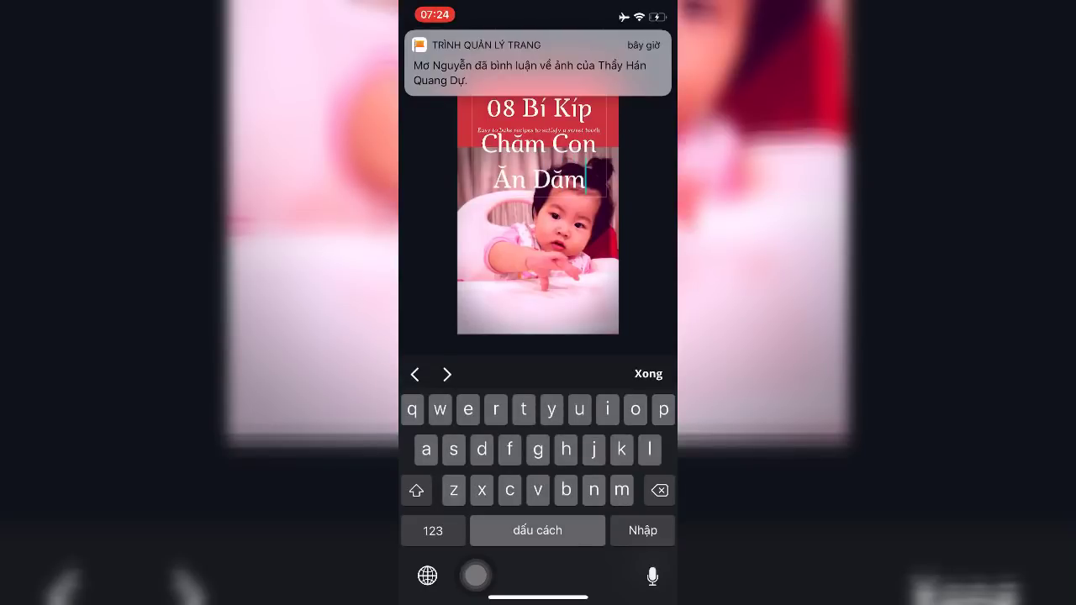
type("j")
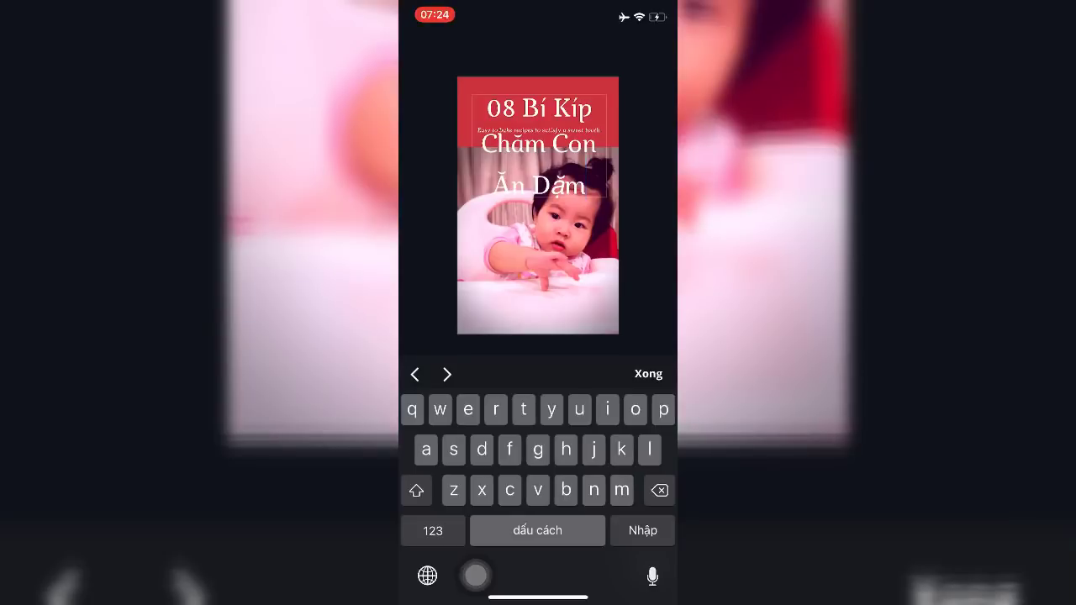
left_click(648, 374)
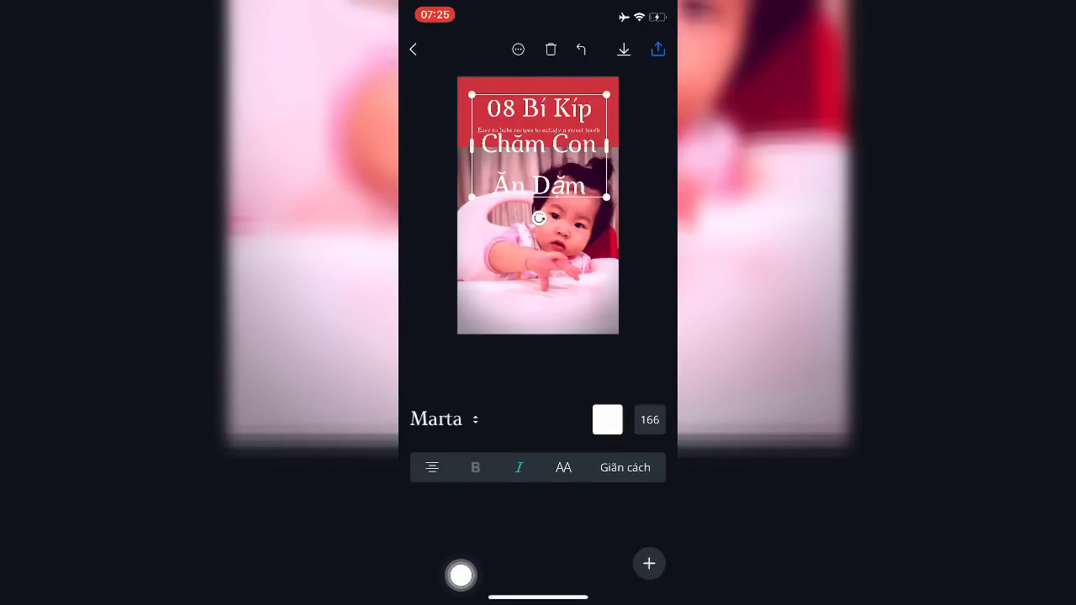
Switch the '08 Bí Kíp Chăm Con Ăn Dặm' title font from Marta to Open Sans
left_click(444, 419)
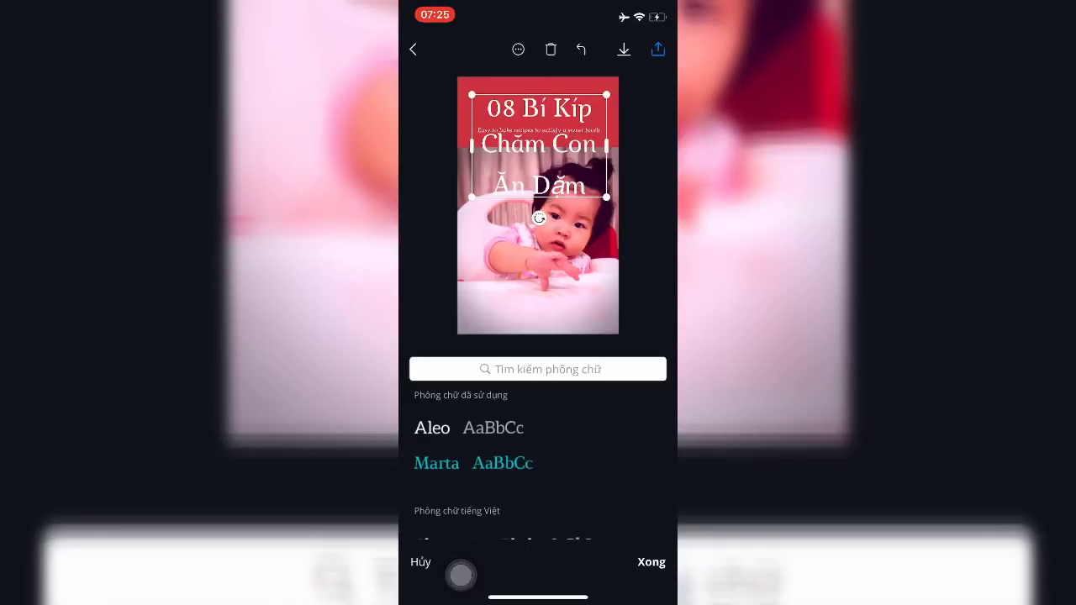
scroll(538, 454, "down", 1)
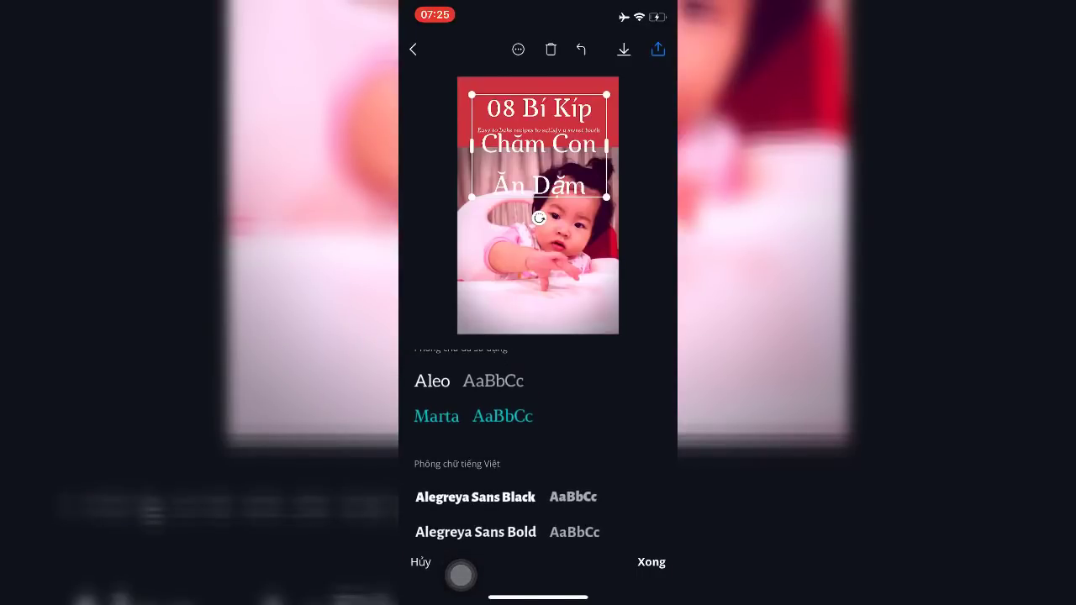
scroll(538, 454, "down", 5)
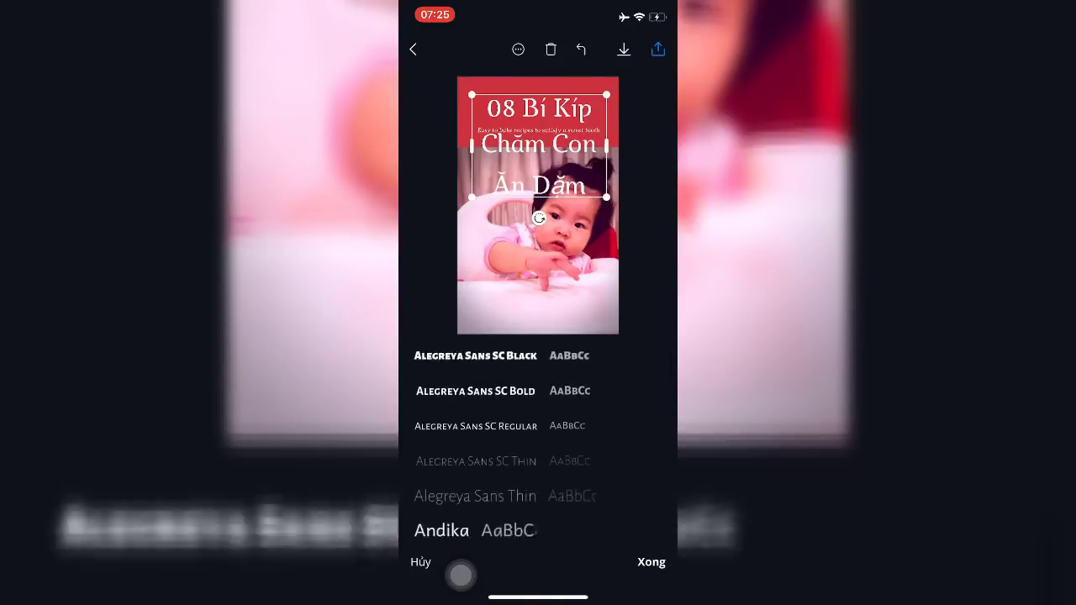
scroll(538, 454, "down", 10)
scroll(538, 454, "down", 10)
scroll(538, 454, "down", 10)
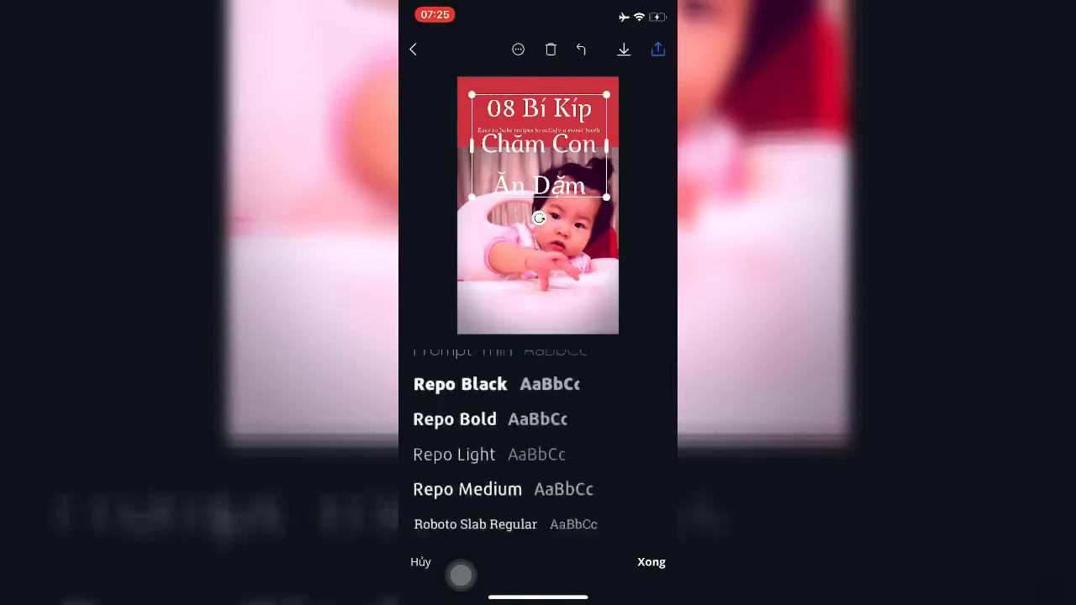
scroll(538, 454, "down", 10)
scroll(538, 454, "up", 20)
scroll(537, 454, "down", 3)
scroll(538, 454, "down", 5)
scroll(538, 454, "down", 5)
scroll(537, 454, "down", 10)
scroll(538, 454, "down", 10)
scroll(538, 453, "down", 10)
scroll(538, 454, "down", 10)
scroll(538, 454, "down", 10)
scroll(538, 454, "down", 5)
scroll(538, 454, "down", 10)
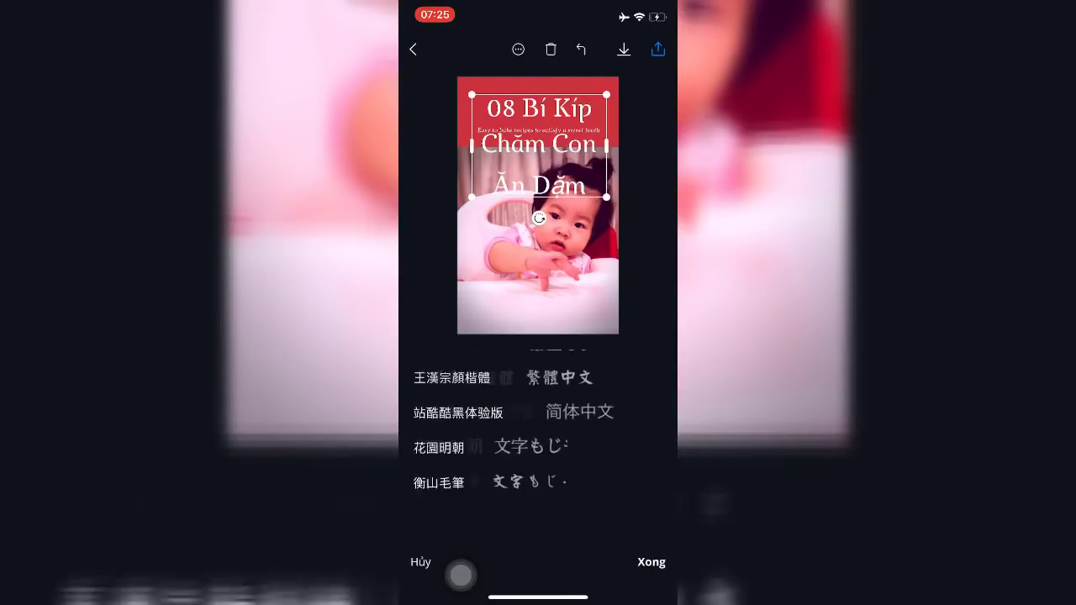
scroll(538, 454, "up", 10)
scroll(538, 453, "up", 3)
scroll(538, 463, "down", 5)
scroll(538, 462, "down", 5)
scroll(538, 463, "down", 5)
scroll(538, 463, "down", 5)
scroll(538, 462, "up", 10)
scroll(538, 462, "up", 10)
scroll(538, 463, "down", 1)
scroll(538, 462, "up", 2)
scroll(538, 462, "up", 1)
scroll(538, 462, "up", 10)
scroll(538, 462, "up", 10)
scroll(537, 463, "up", 5)
scroll(538, 462, "up", 5)
scroll(538, 462, "up", 10)
scroll(538, 462, "up", 3)
scroll(537, 463, "up", 2)
scroll(538, 463, "up", 3)
scroll(538, 462, "up", 10)
scroll(538, 462, "up", 3)
scroll(538, 462, "down", 2)
scroll(538, 463, "down", 1)
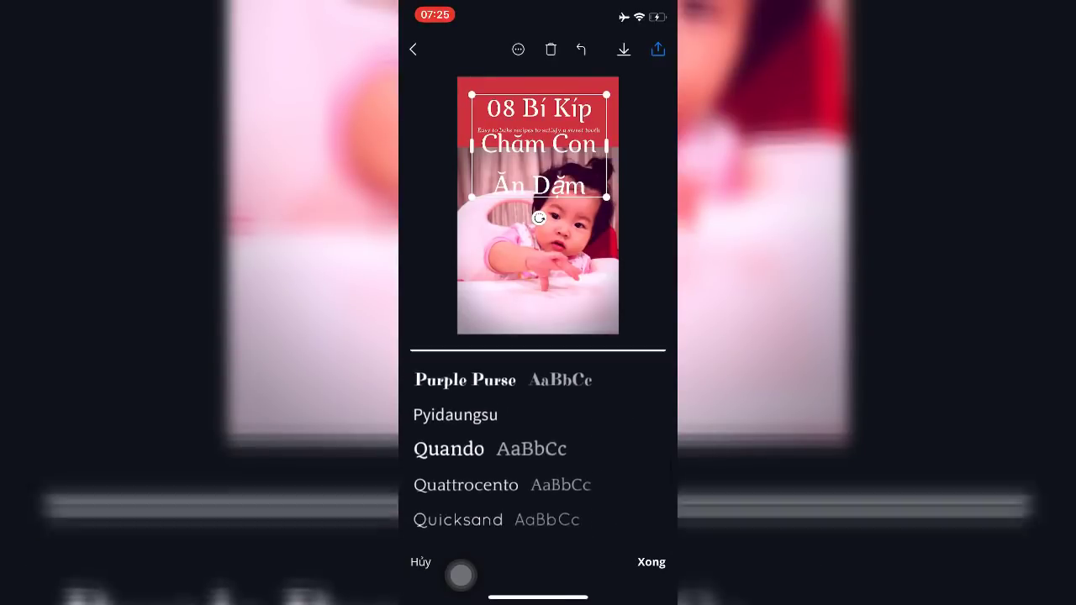
scroll(538, 462, "up", 10)
scroll(538, 462, "up", 3)
scroll(538, 462, "up", 1)
scroll(538, 463, "up", 10)
scroll(538, 463, "up", 3)
scroll(538, 463, "up", 5)
scroll(538, 462, "up", 3)
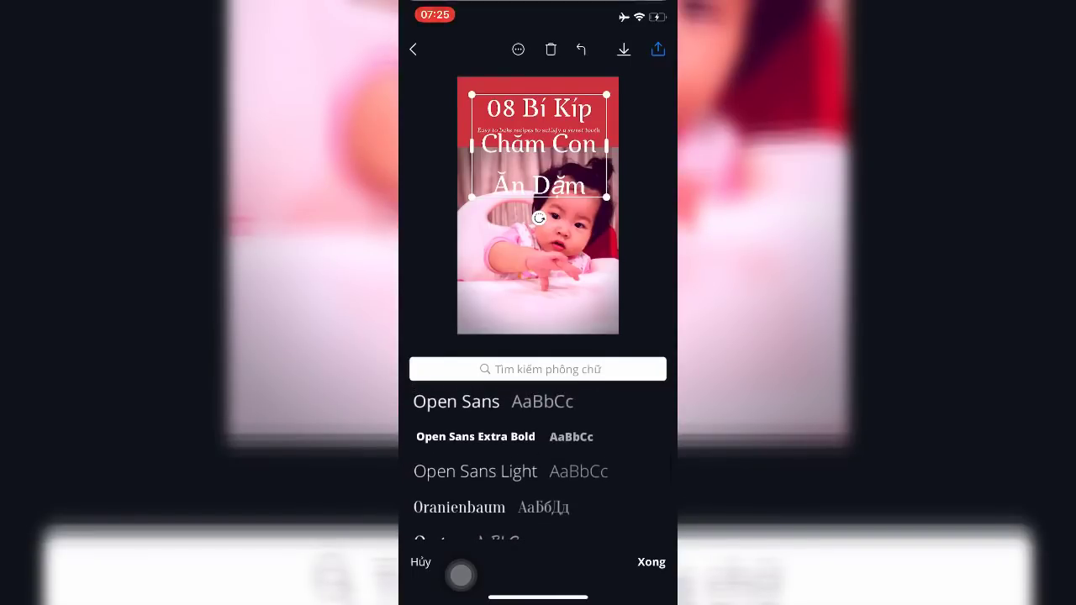
scroll(538, 463, "up", 1)
scroll(512, 462, "up", 1)
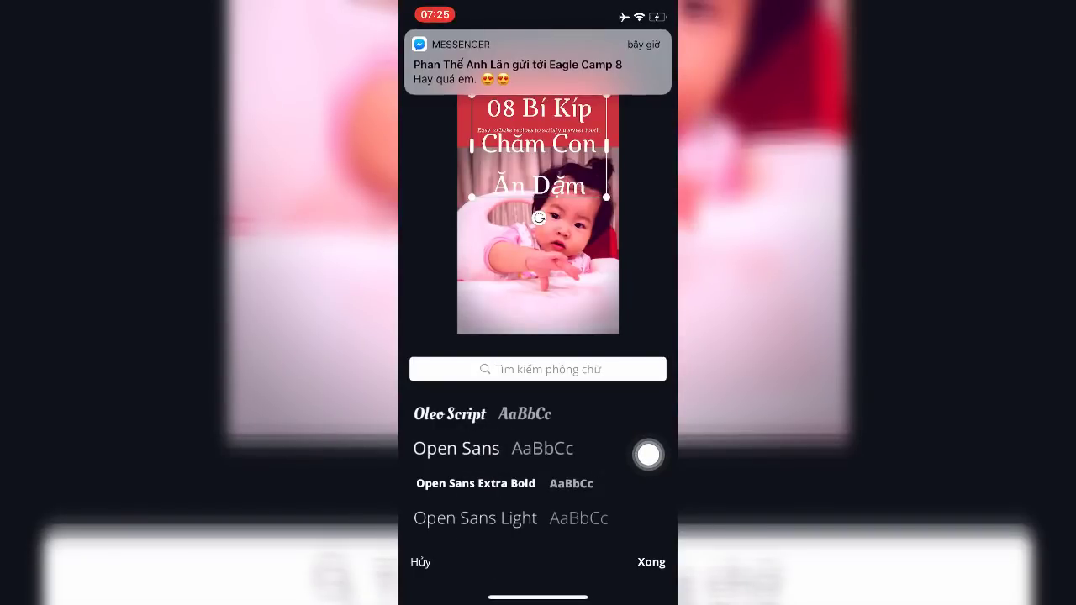
left_click(648, 455)
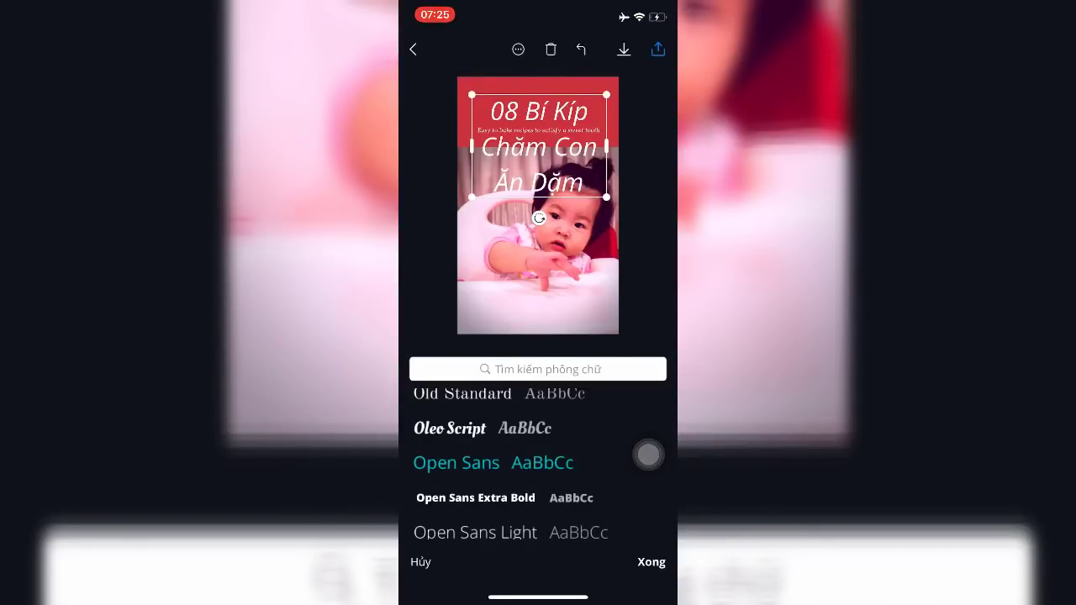
left_click(650, 562)
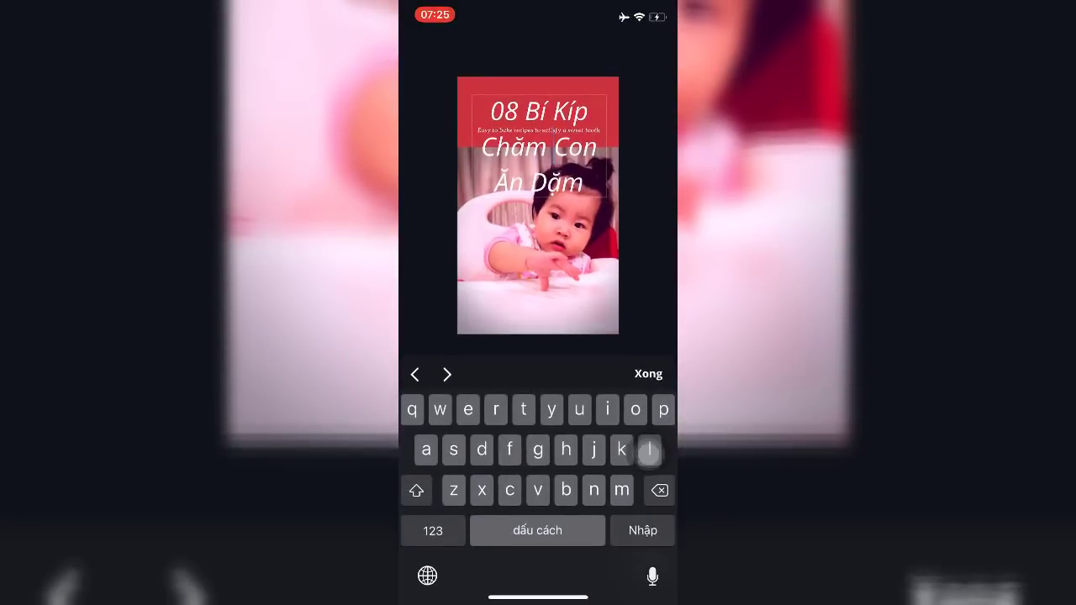
Shrink the title text and break it onto a new line after 'Kíp'
left_click(648, 398)
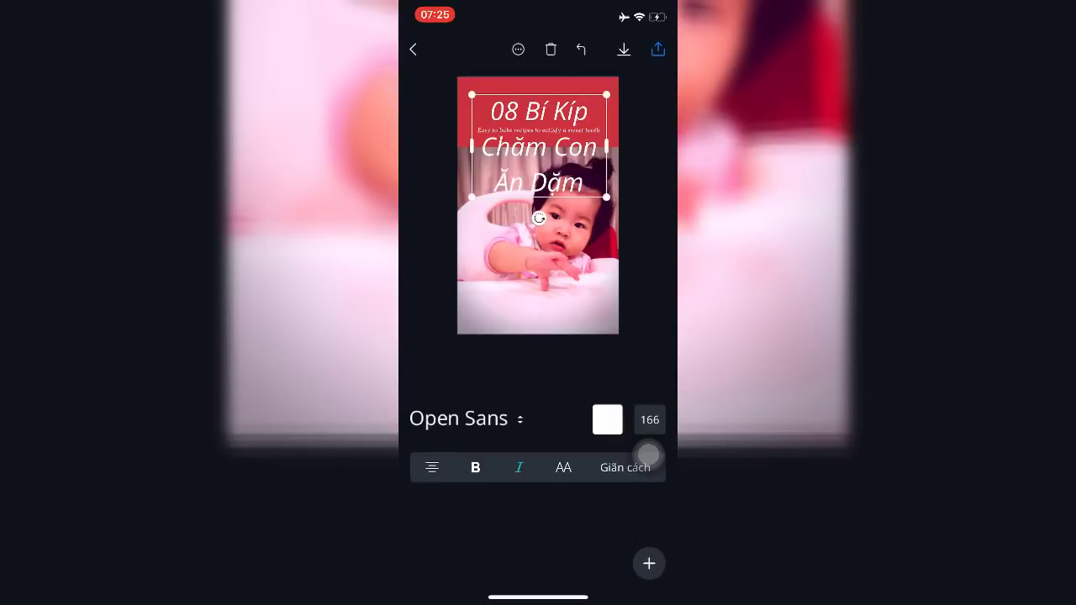
left_click(649, 429)
left_click_drag(553, 444, 490, 444)
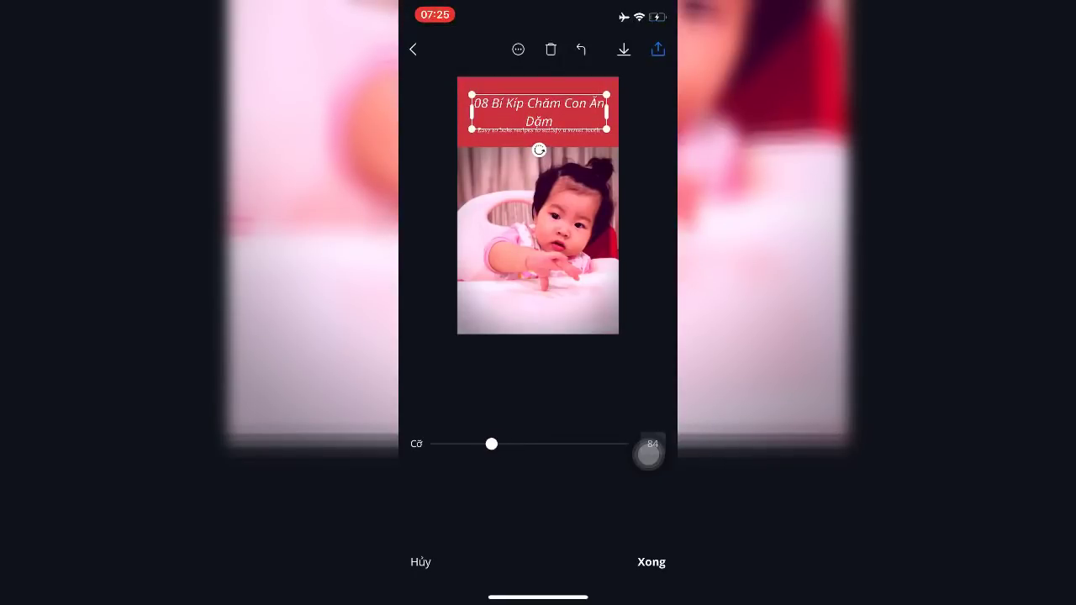
left_click(527, 103)
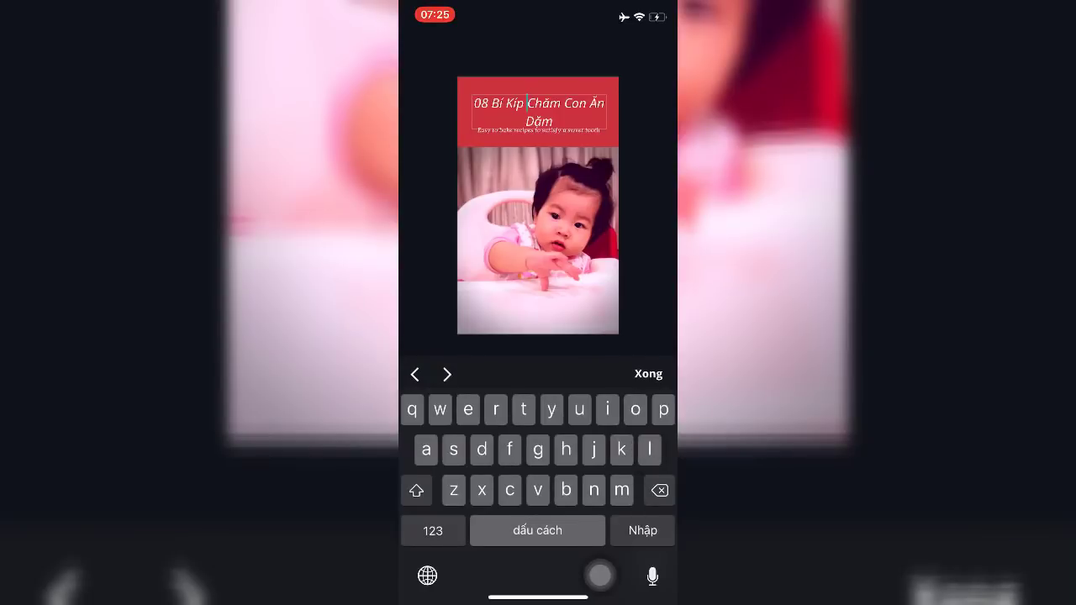
key("Return")
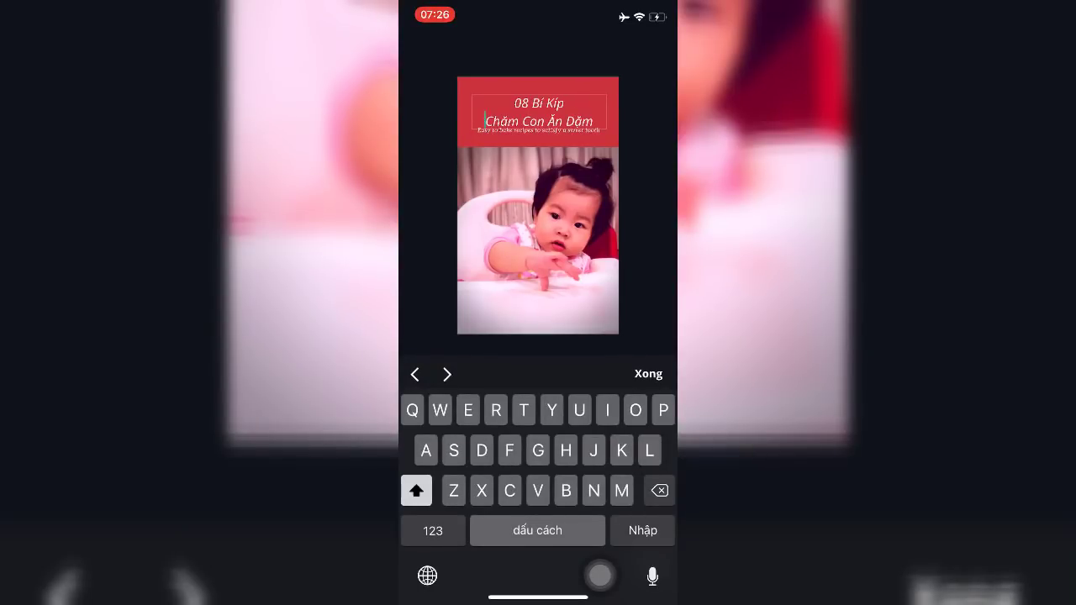
left_click(648, 373)
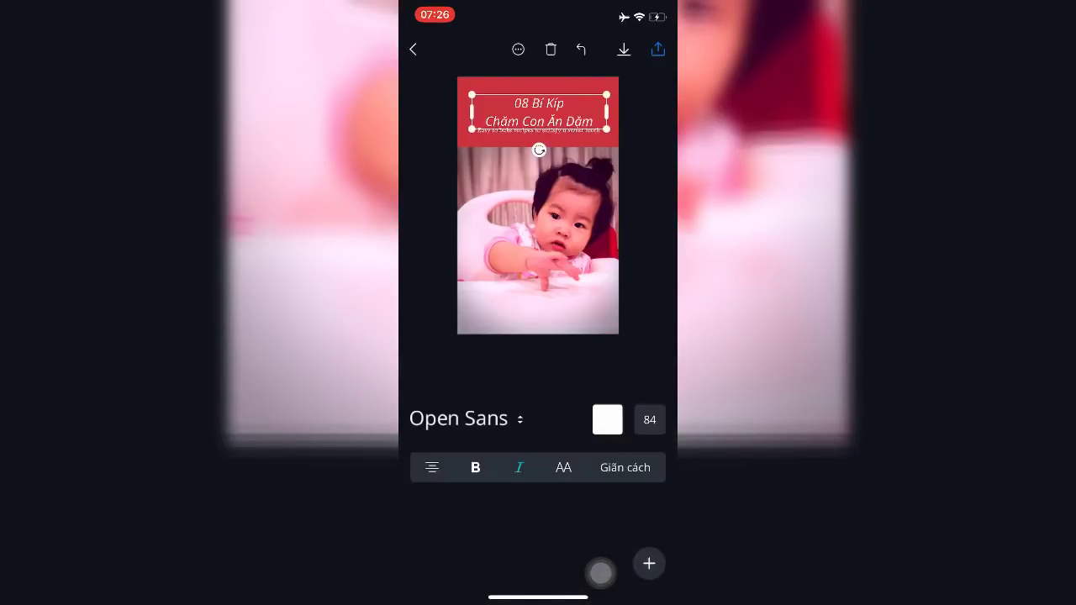
Set the title size to 103, make it bold, and move it onto the baby photo
left_click(649, 419)
left_click_drag(493, 443, 511, 443)
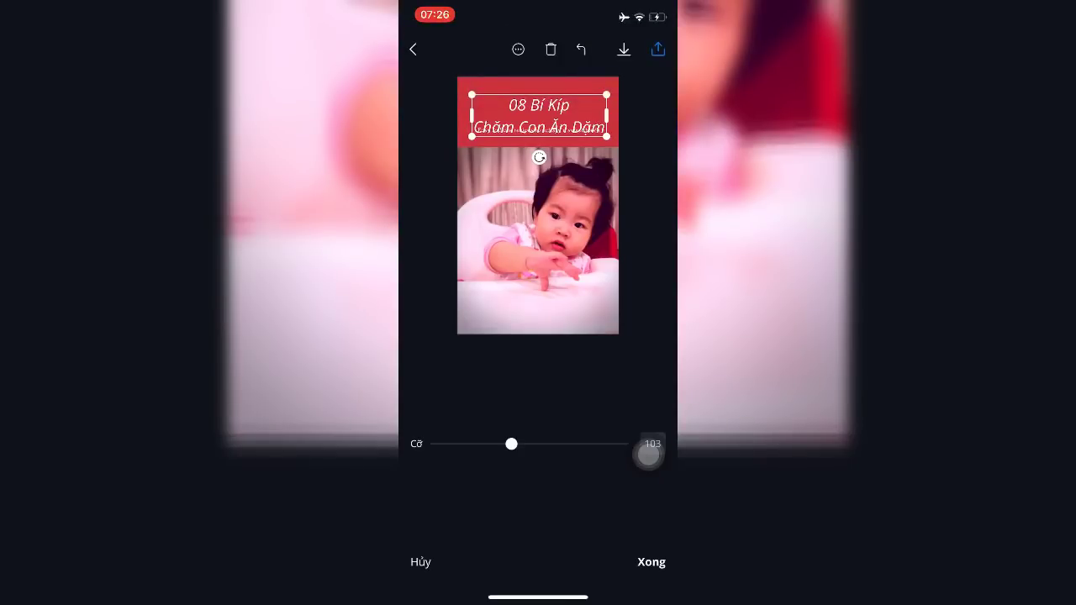
left_click(652, 444)
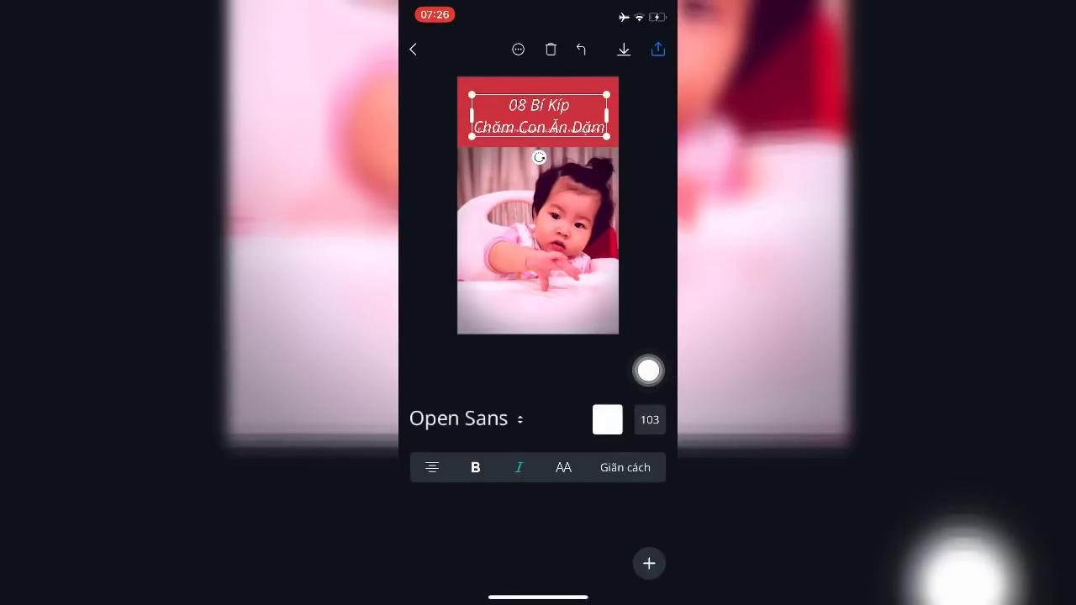
left_click(474, 467)
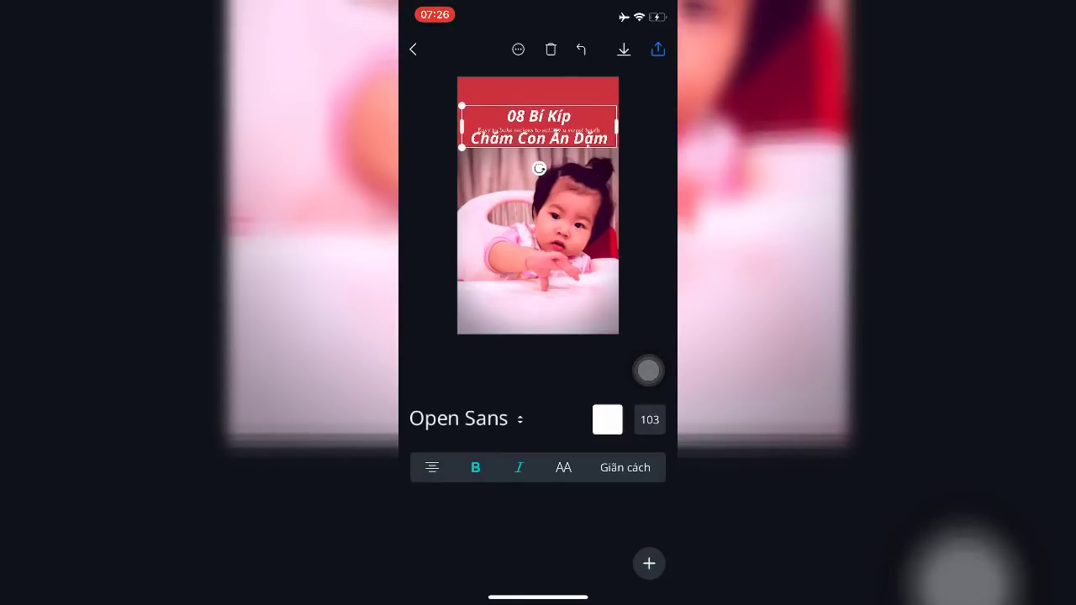
mouse_move(539, 126)
left_mouse_down()
mouse_move(539, 103)
mouse_move(539, 180)
left_mouse_up()
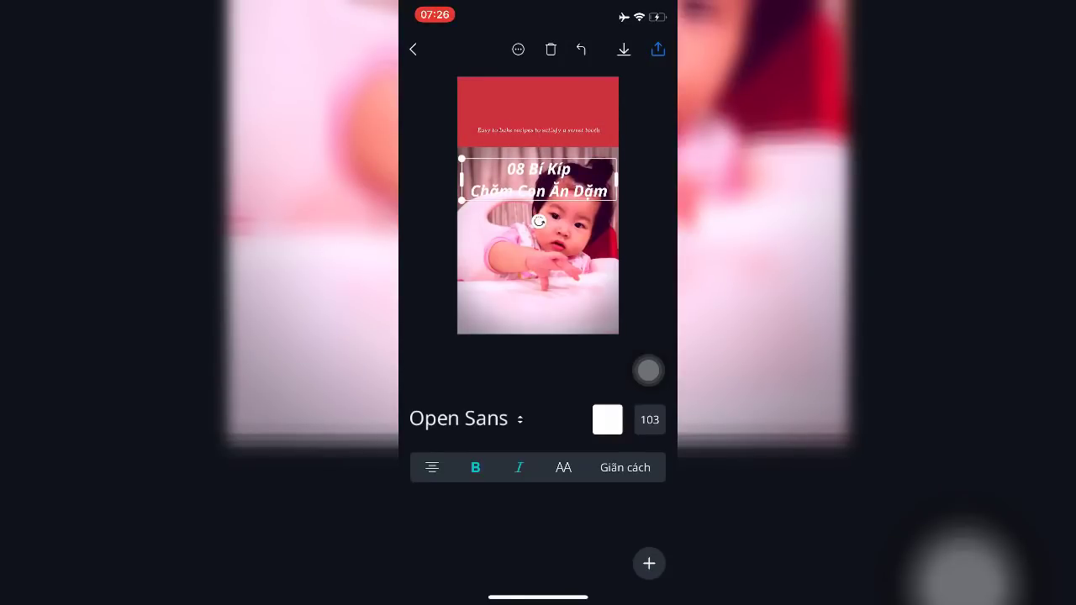
Replace the English banner subtitle with 'Sách dành cho Mẹ bỉm Sữa'
double_click(538, 130)
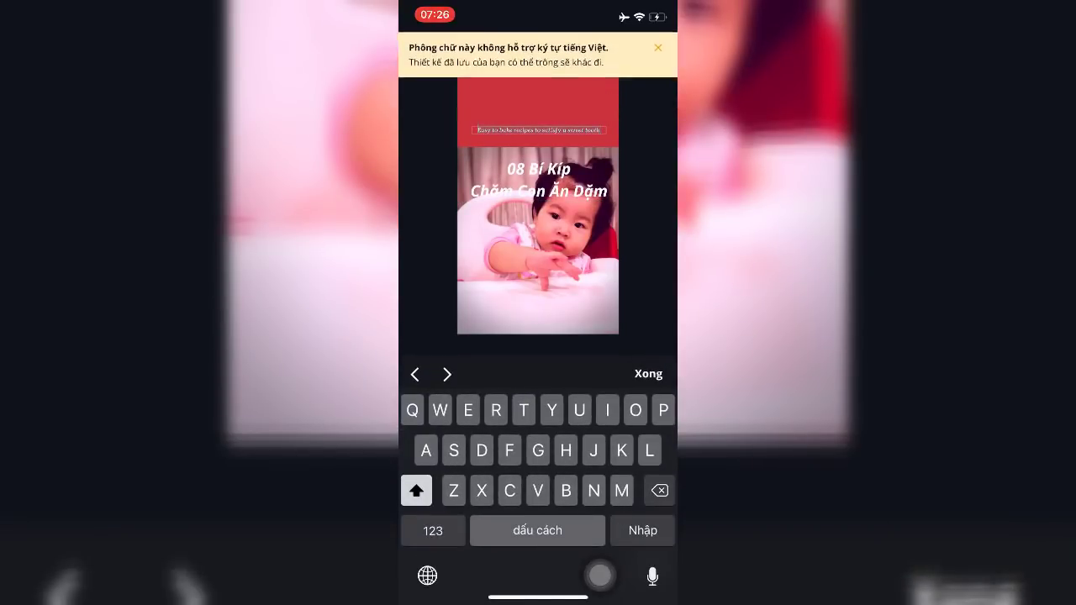
left_click(648, 373)
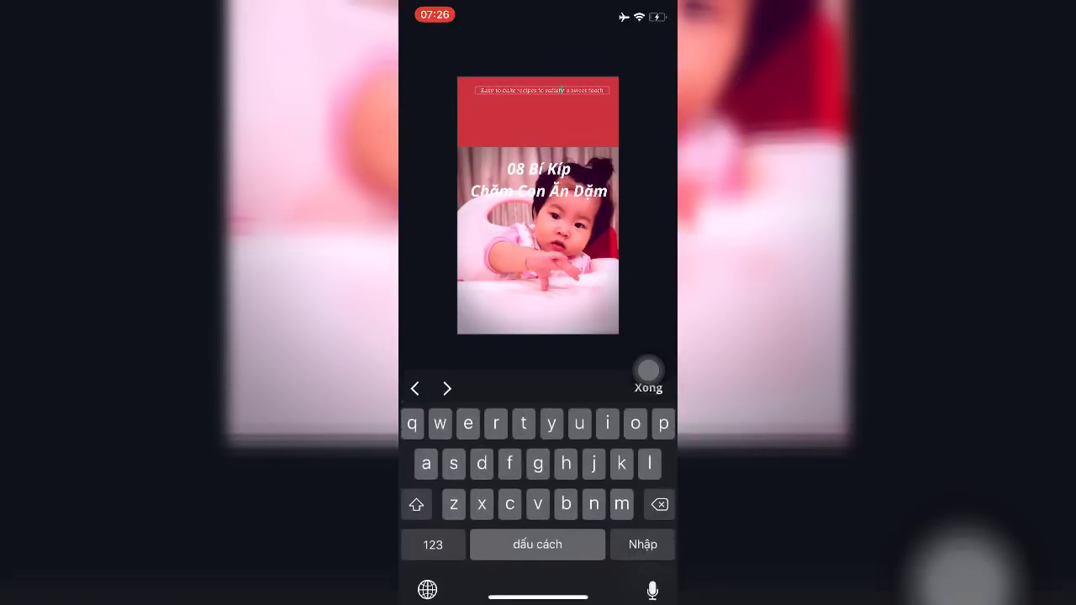
left_click(585, 58)
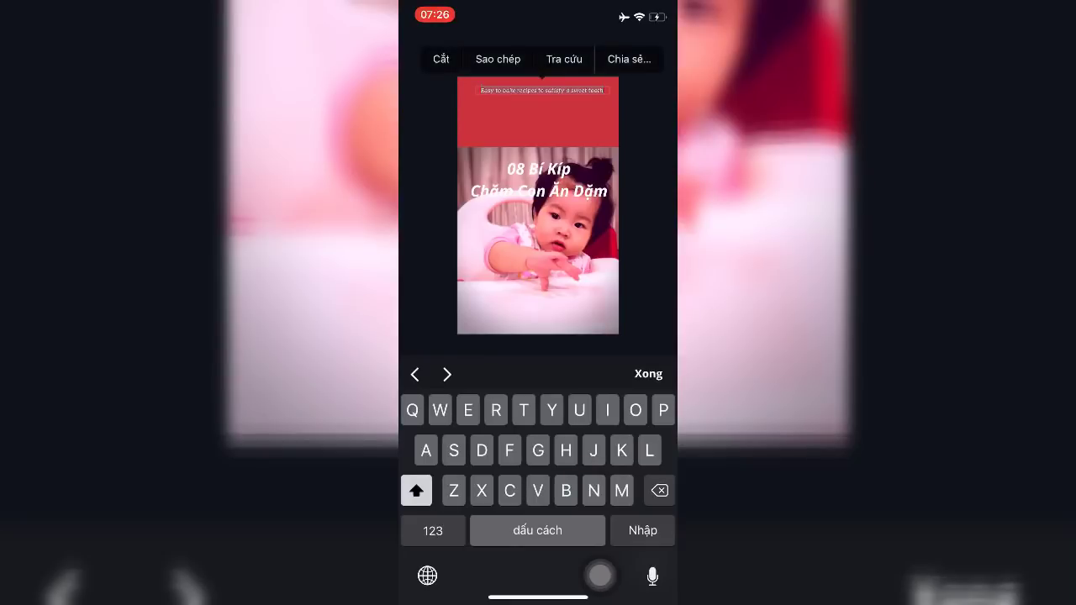
key("BackSpace")
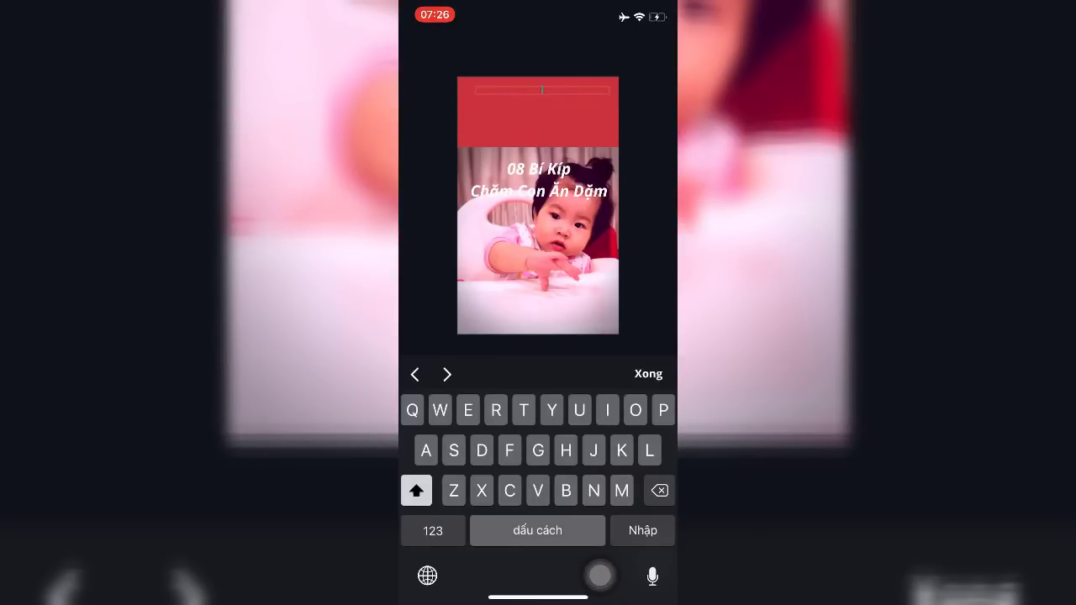
type("Sách da")
type("ành cho")
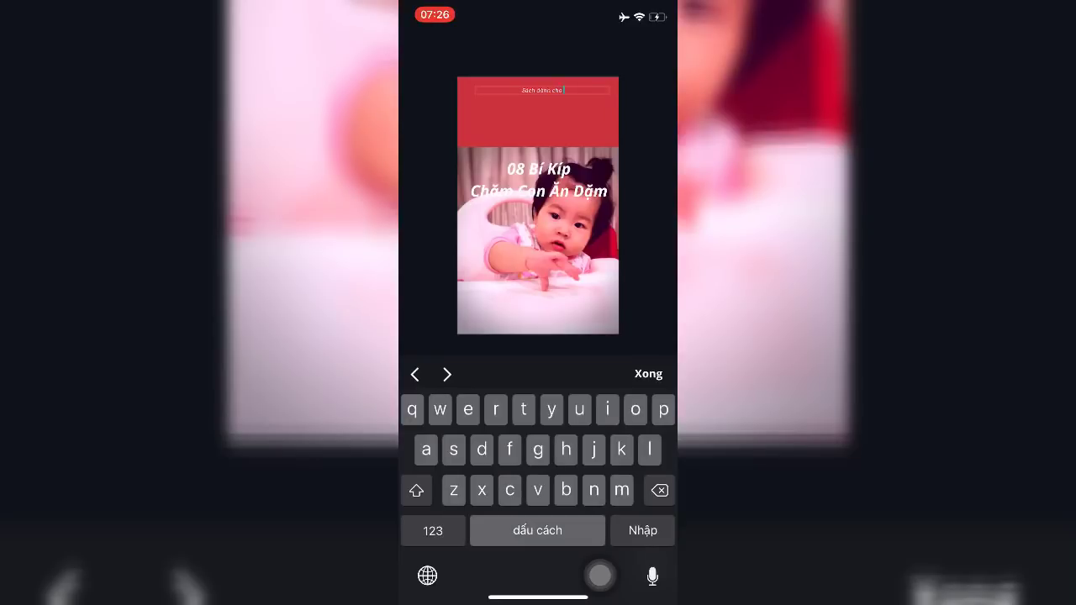
type(" Mẹ ")
type("Bin")
type("r Sưa")
left_click(647, 373)
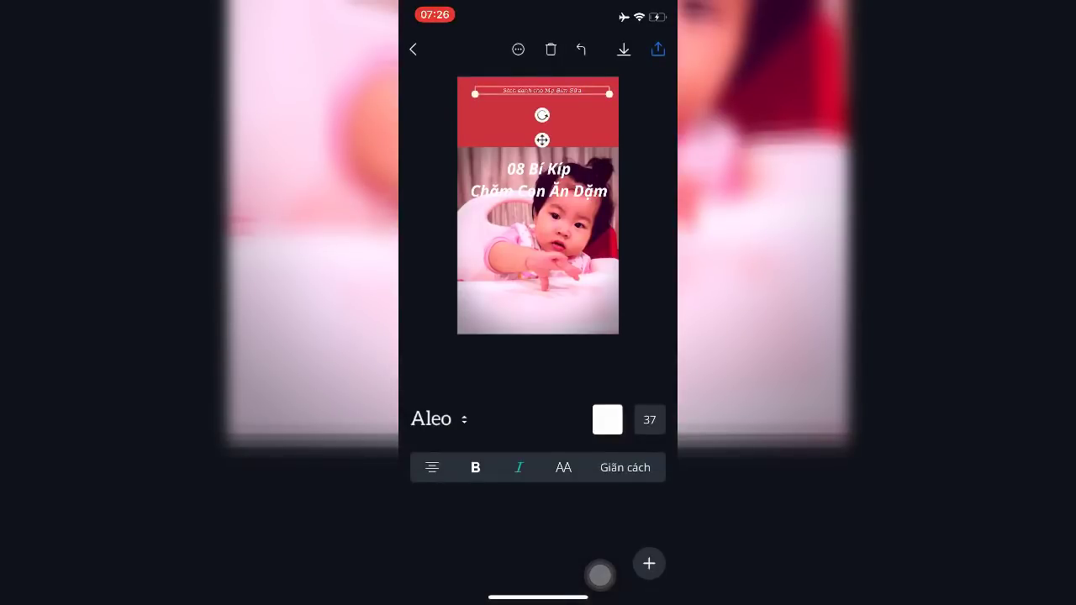
Enlarge the top caption from size 37 to 44
left_click(648, 417)
left_click_drag(461, 444, 469, 443)
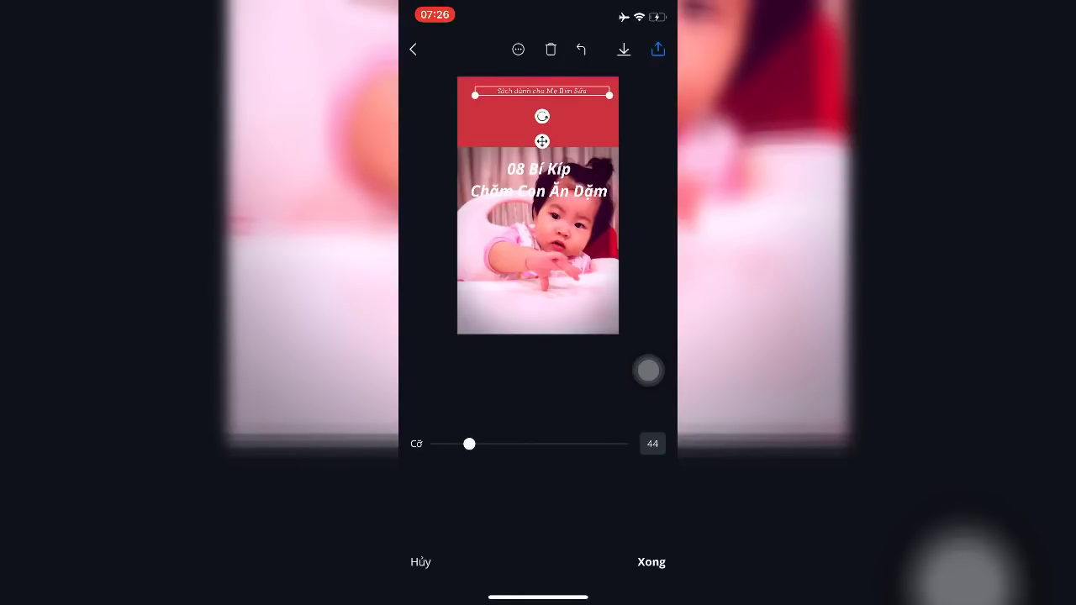
left_click(648, 370)
Move the '08 Bí Kíp' title up into the red banner
left_click(648, 367)
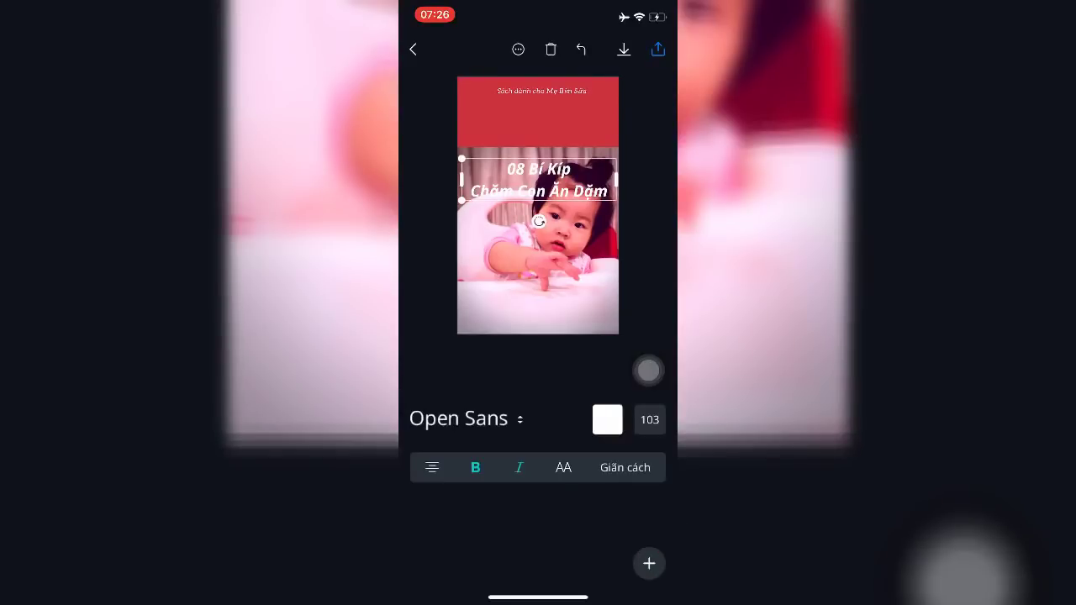
left_click_drag(538, 180, 538, 121)
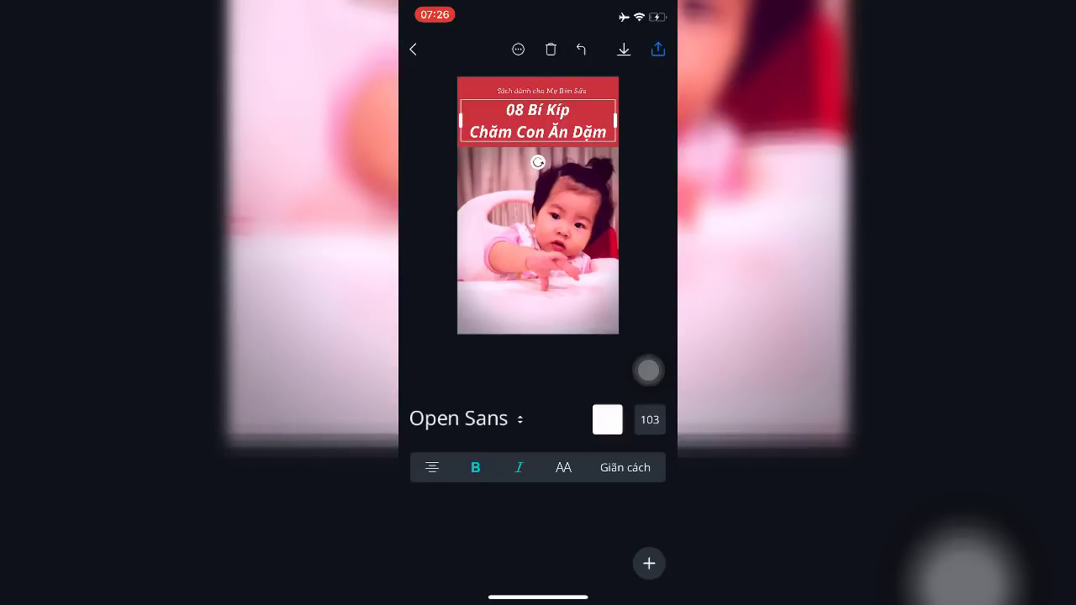
left_click(648, 370)
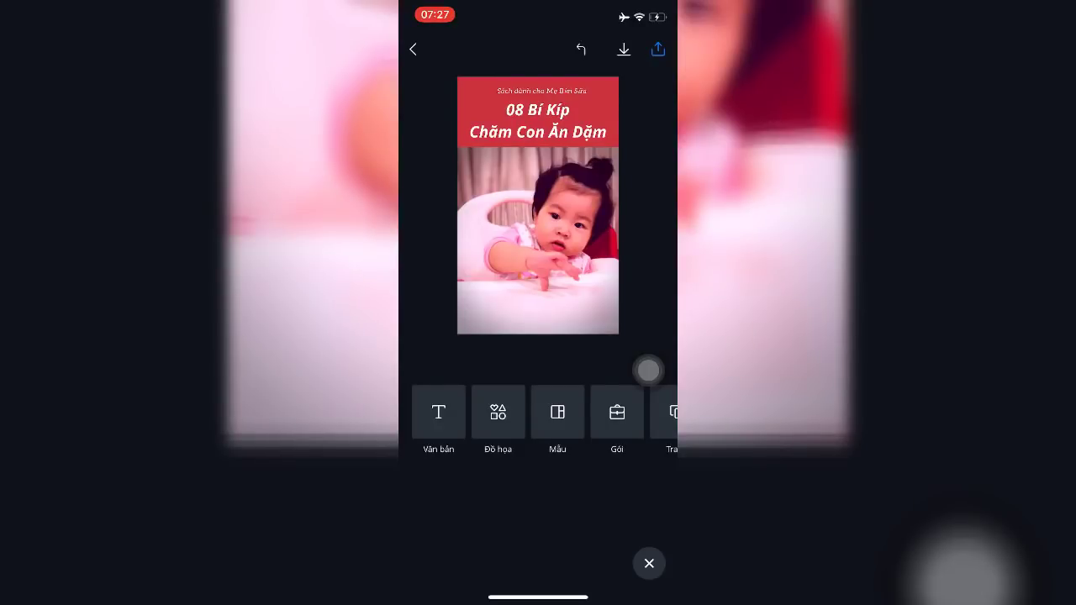
Place a white square on the baby's hand, delete it, re-add it, and delete it again
left_click(648, 369)
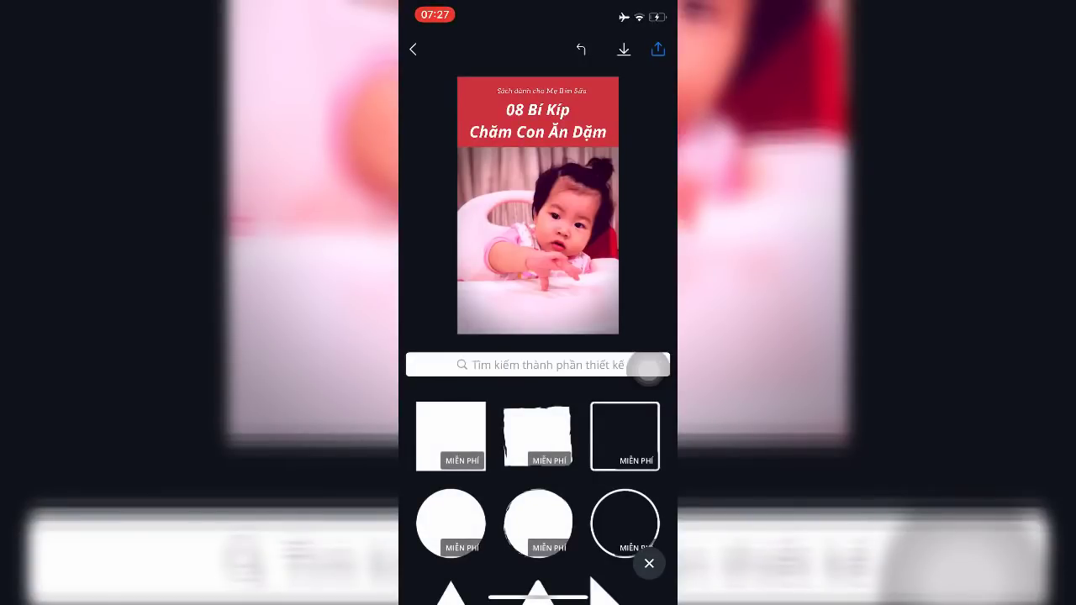
left_click(537, 435)
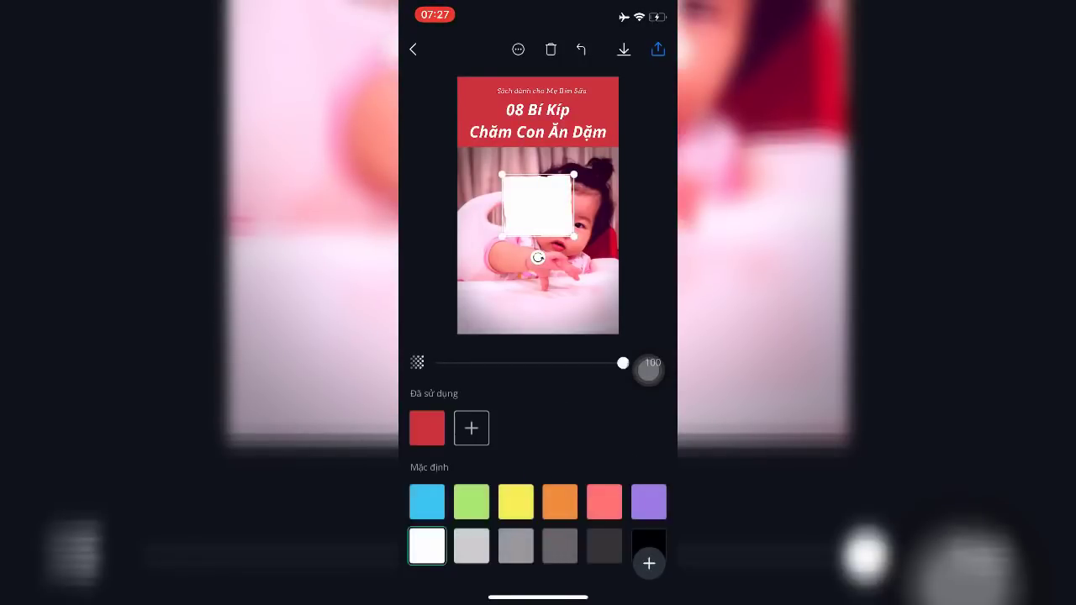
mouse_move(573, 237)
left_mouse_down()
mouse_move(537, 278)
mouse_move(573, 310)
left_mouse_up()
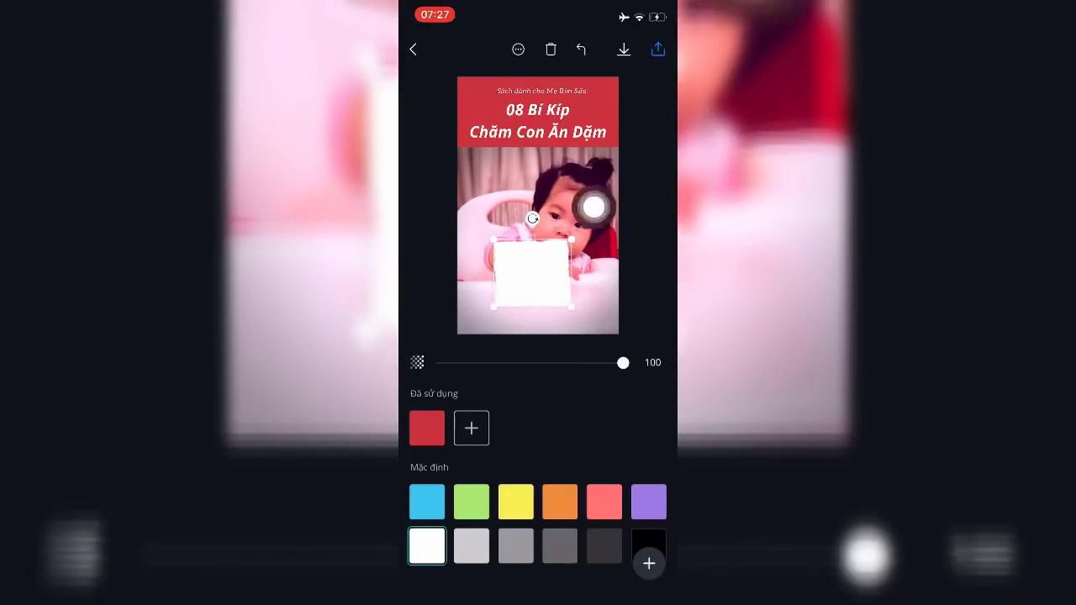
left_click(551, 49)
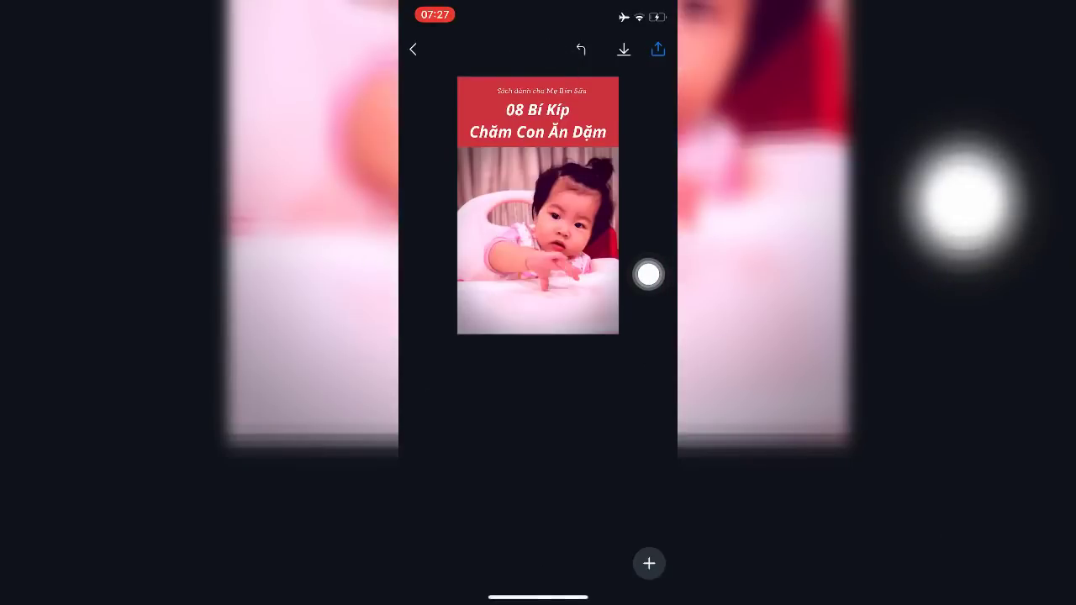
left_click(649, 563)
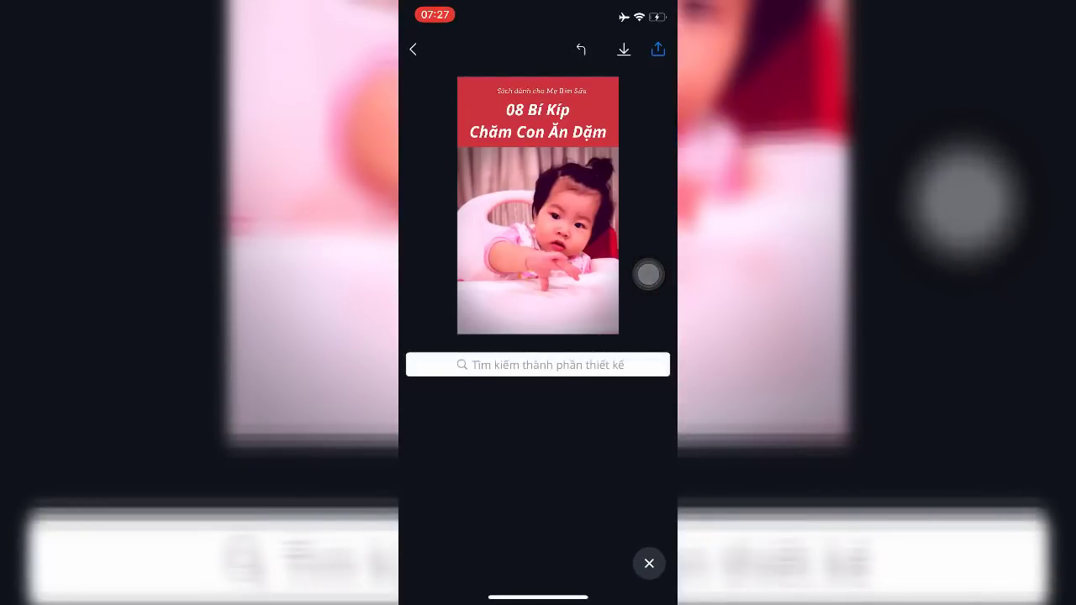
left_click(451, 436)
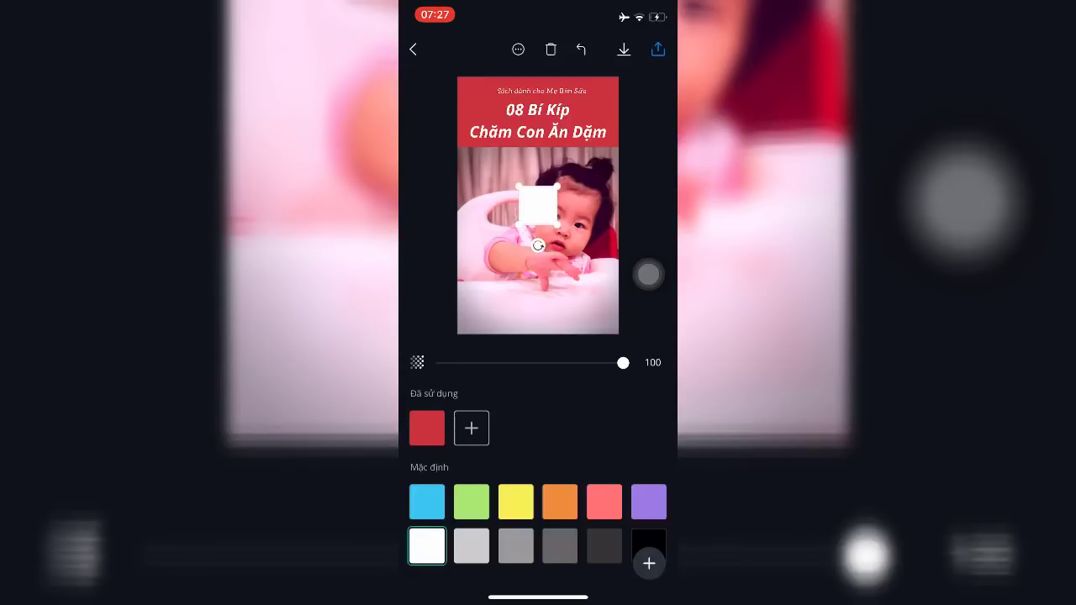
left_click(550, 49)
Add a white line as a short bar near the photo's bottom, then delete it
left_click(649, 563)
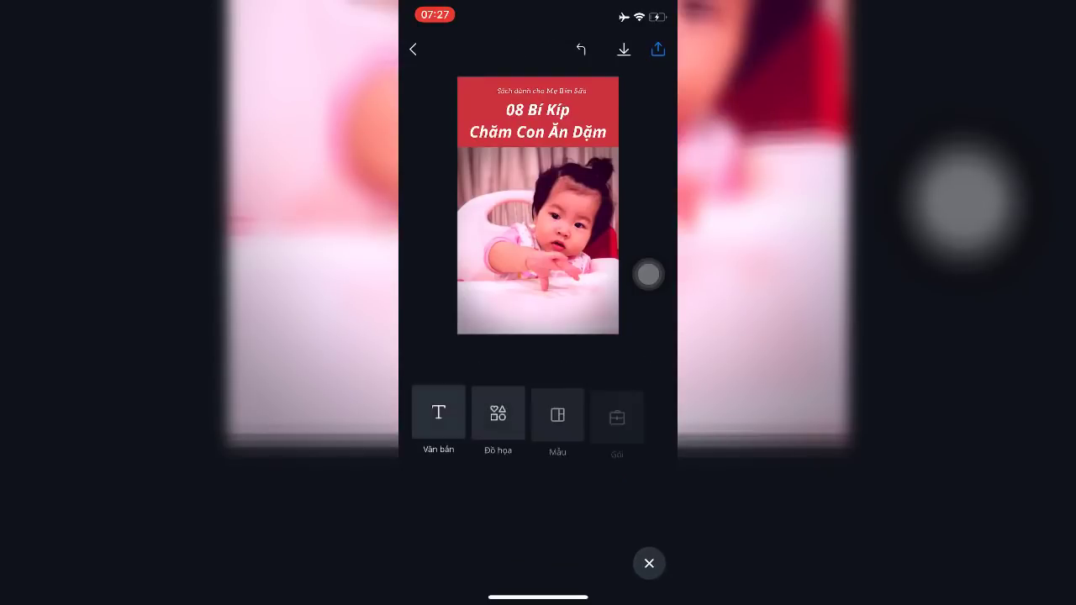
left_click(498, 412)
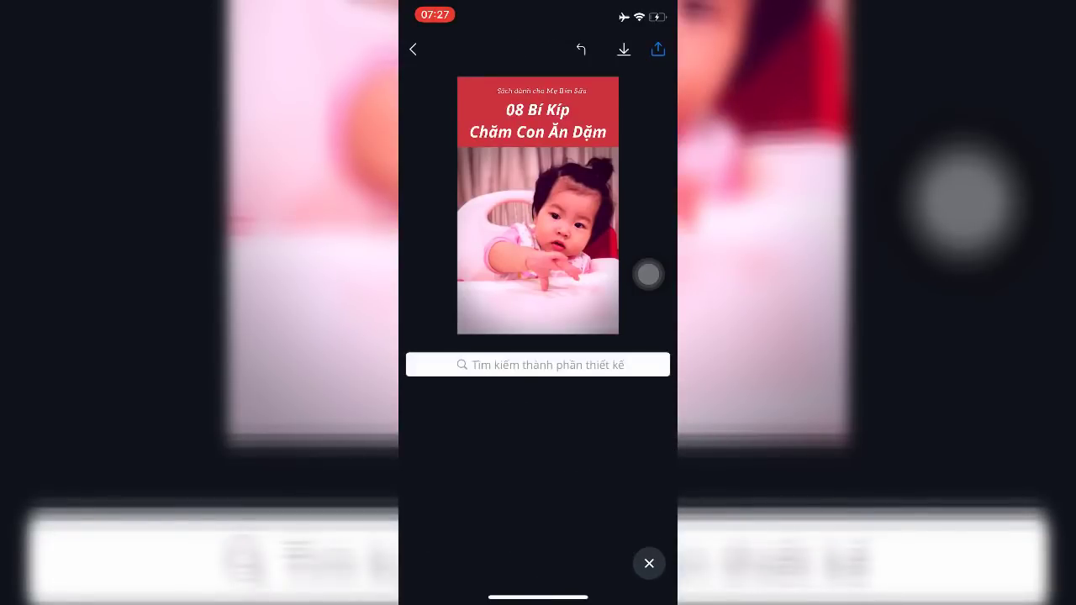
scroll(538, 487, "down", 1)
scroll(538, 488, "down", 2)
scroll(538, 488, "down", 2)
scroll(537, 487, "down", 1)
scroll(538, 471, "down", 2)
scroll(538, 471, "down", 2)
scroll(538, 471, "down", 1)
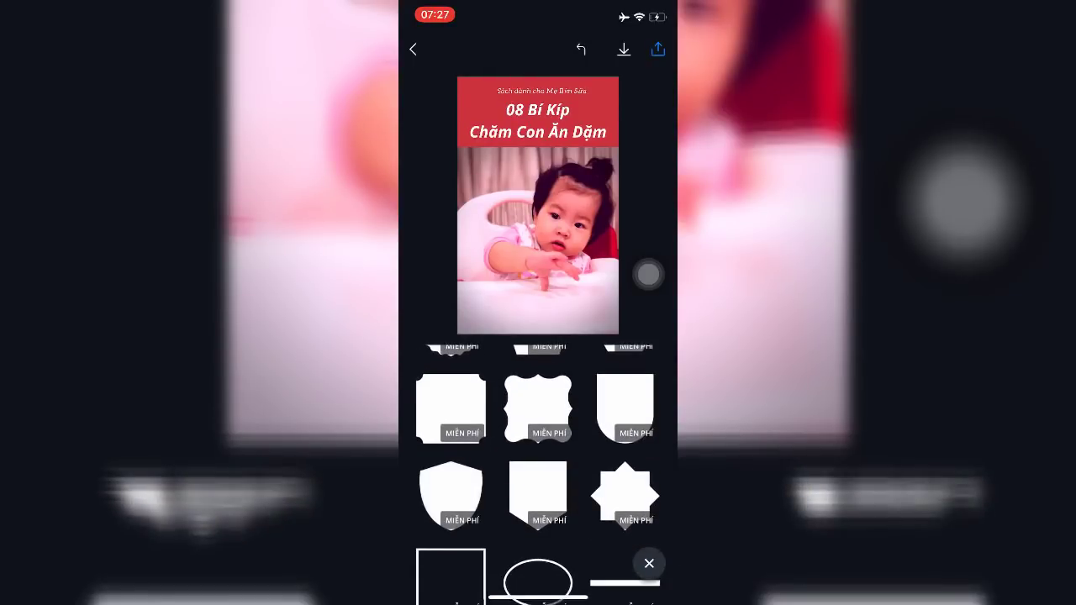
scroll(538, 471, "down", 1)
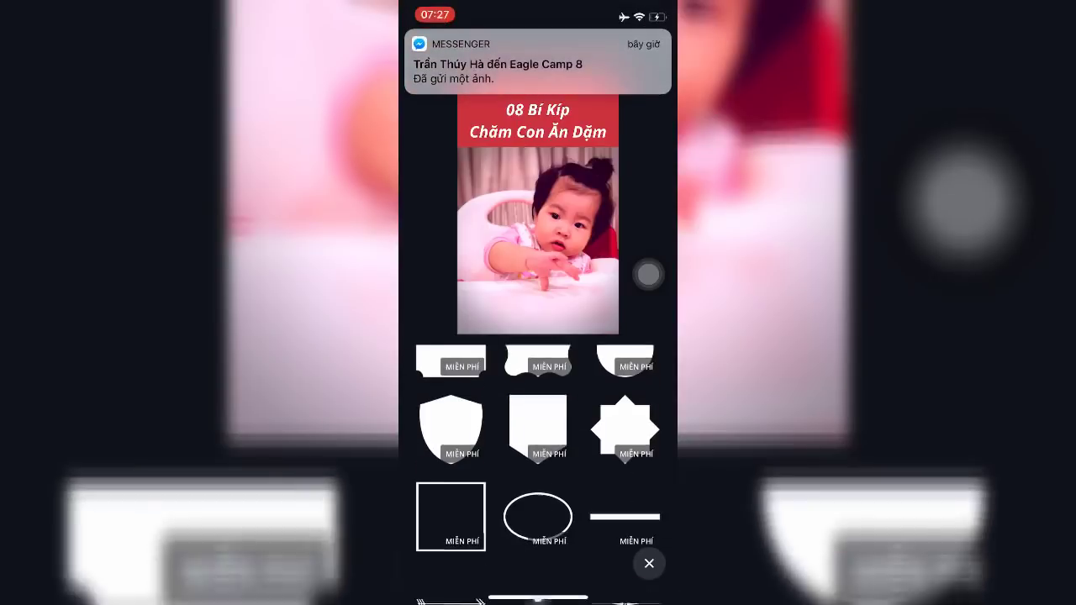
left_click(625, 497)
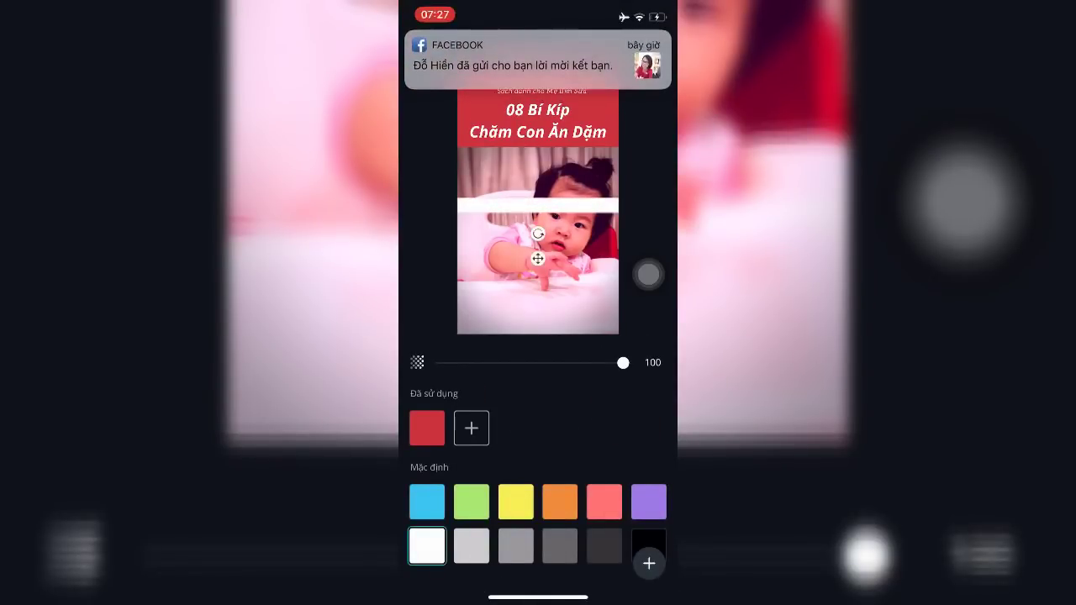
left_click_drag(538, 205, 535, 317)
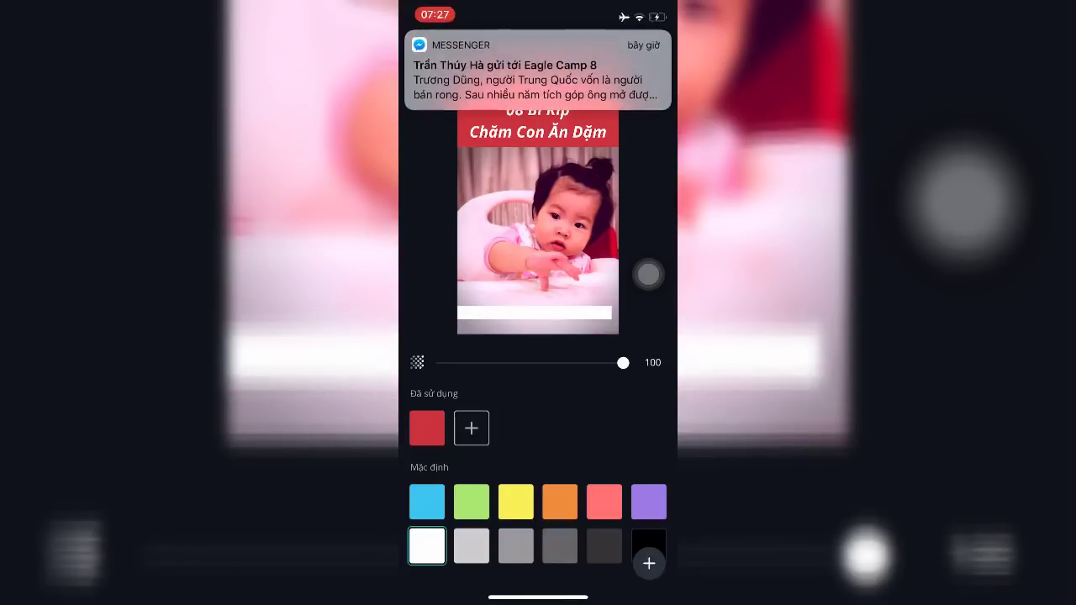
mouse_move(619, 313)
left_mouse_down()
mouse_move(584, 313)
mouse_move(619, 321)
mouse_move(595, 318)
left_mouse_up()
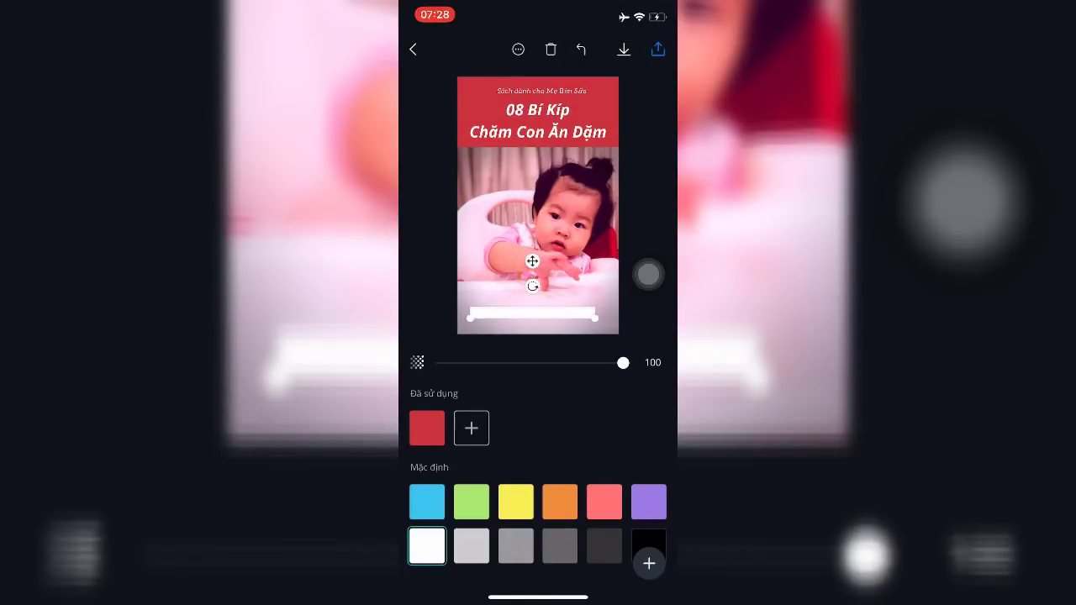
key("Delete")
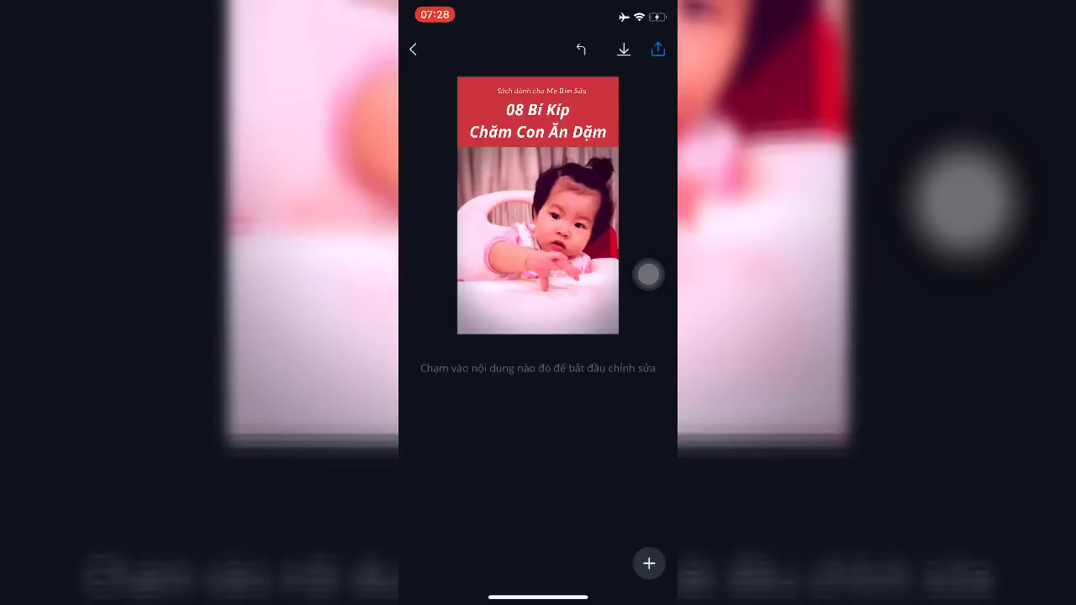
Add a new white text box reading 'Ti' on the baby photo and show its font choices
left_click(538, 240)
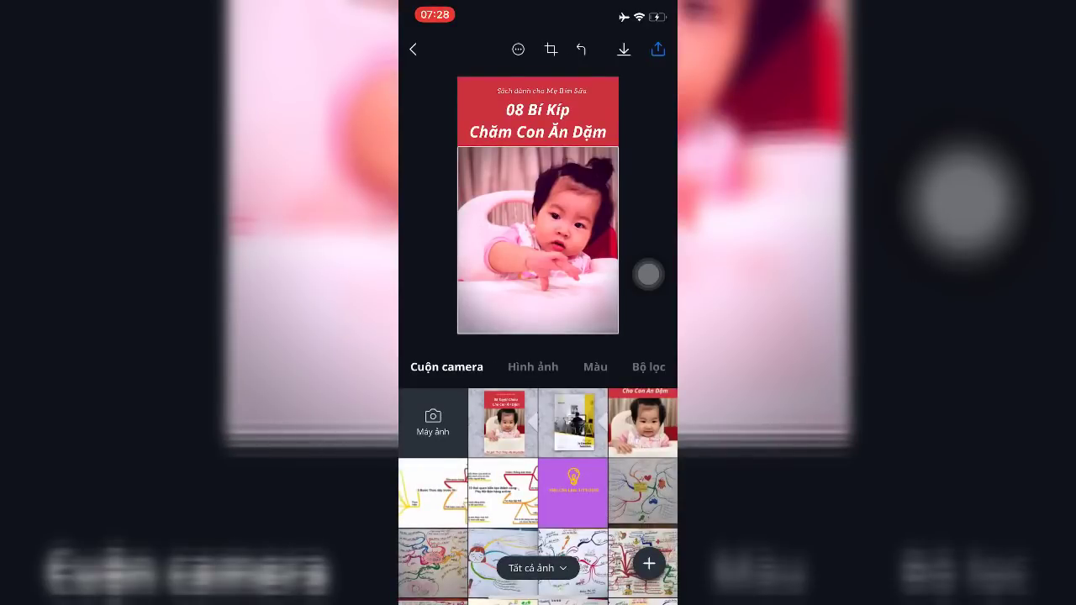
left_click(649, 563)
left_click(438, 411)
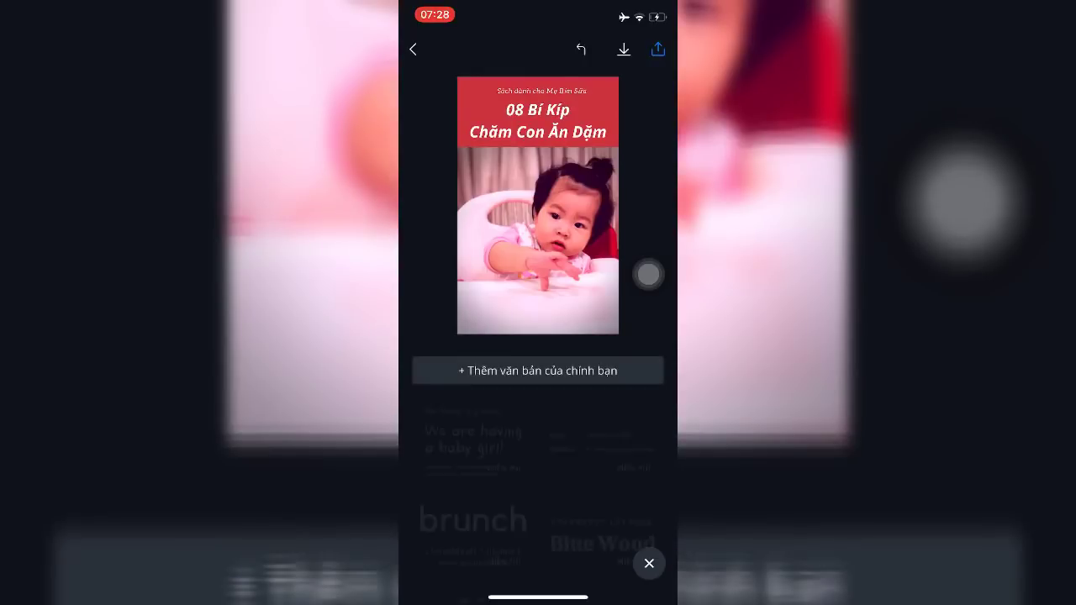
left_click(538, 371)
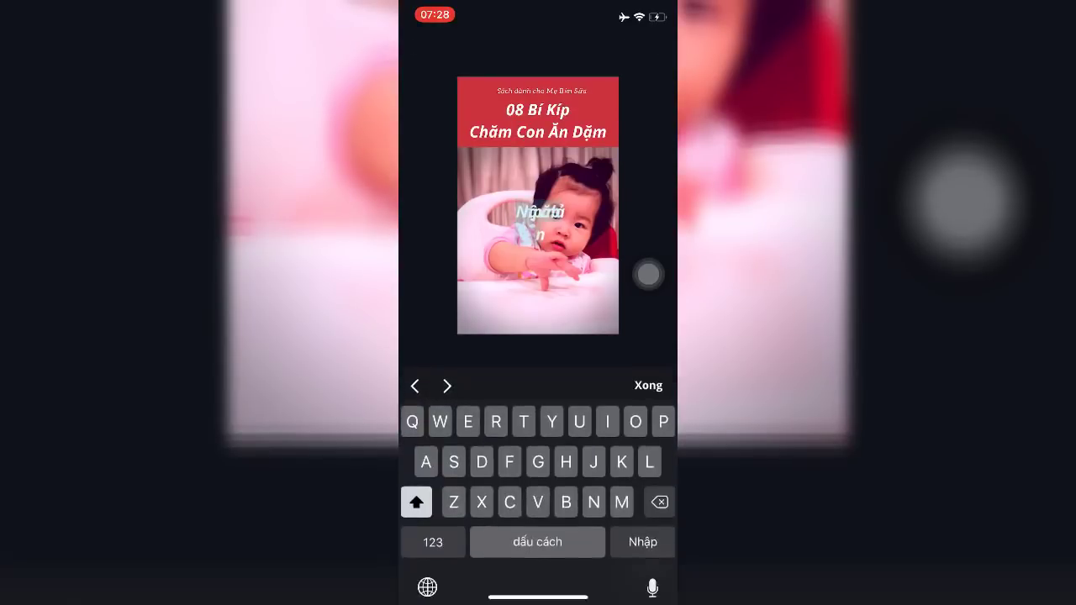
type("T")
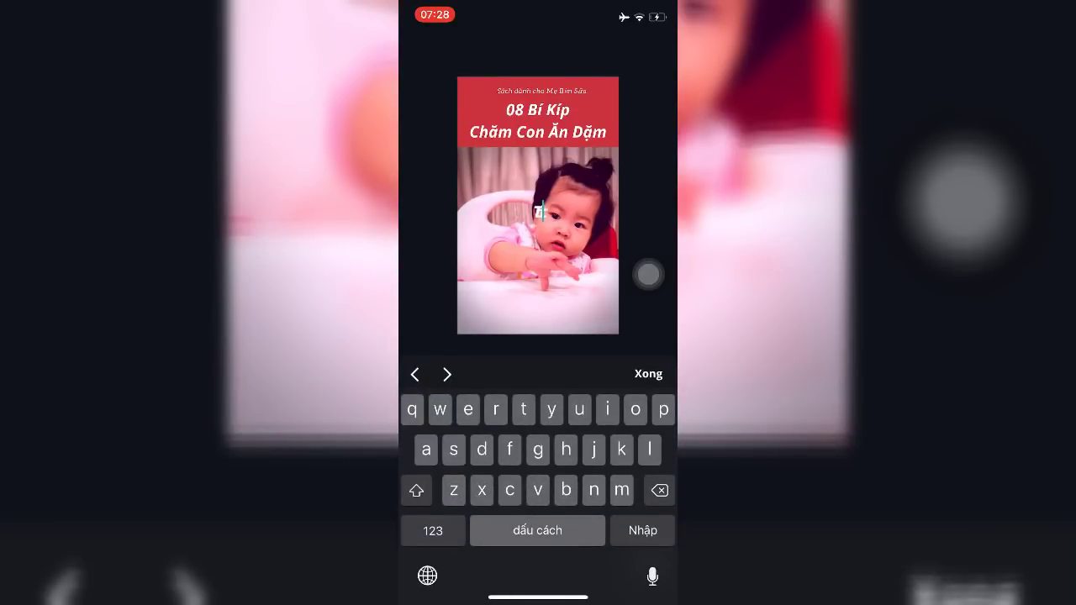
type("ại")
left_click(648, 373)
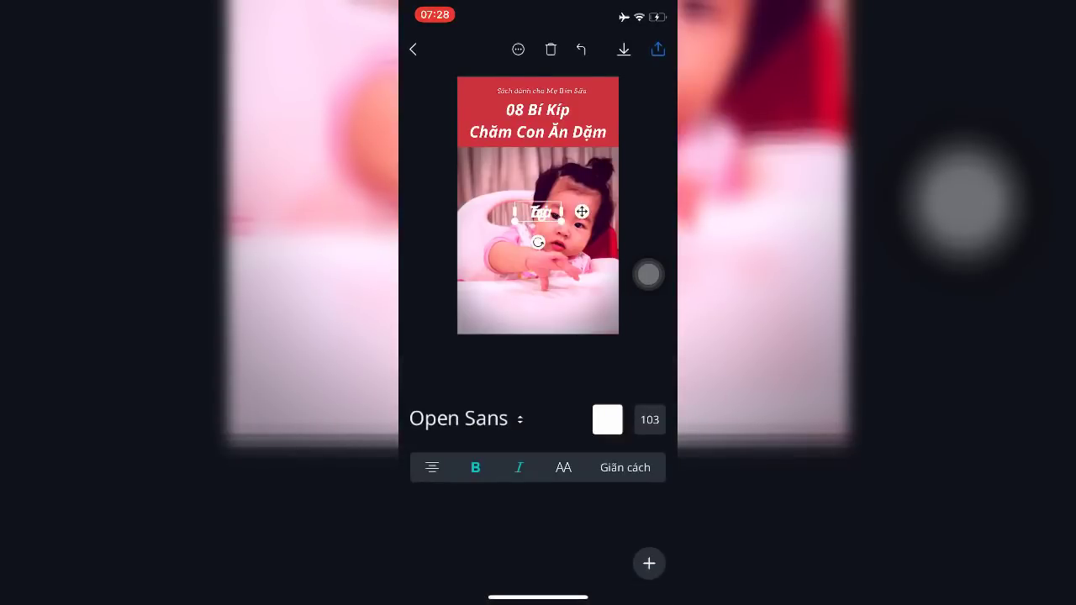
left_click(462, 418)
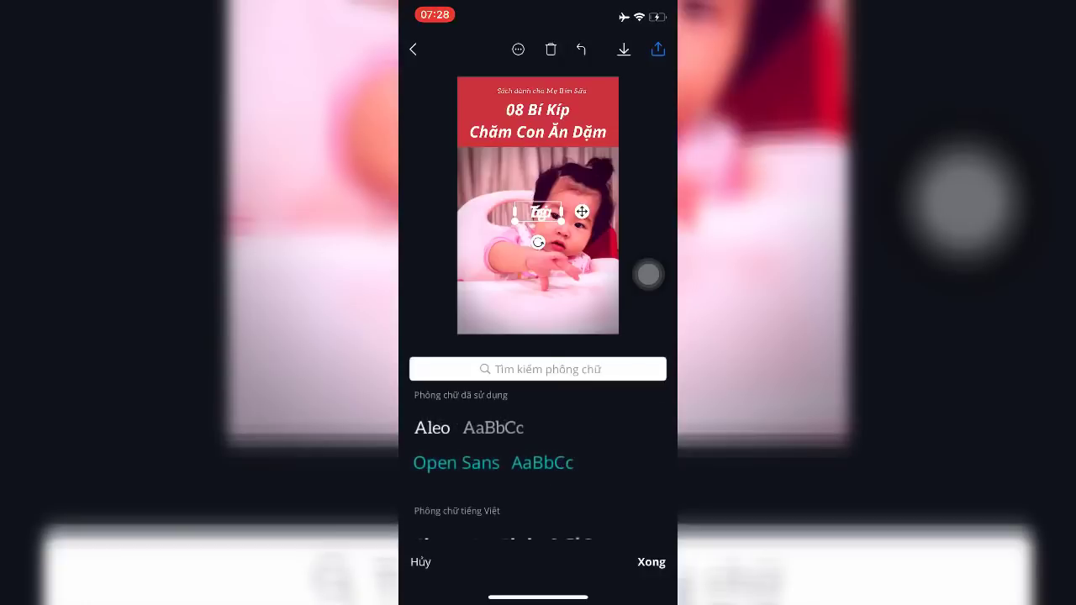
Browse the font list, trying a heavy display font and Oregano on the 'Tác giả' caption
scroll(538, 454, "down", 15)
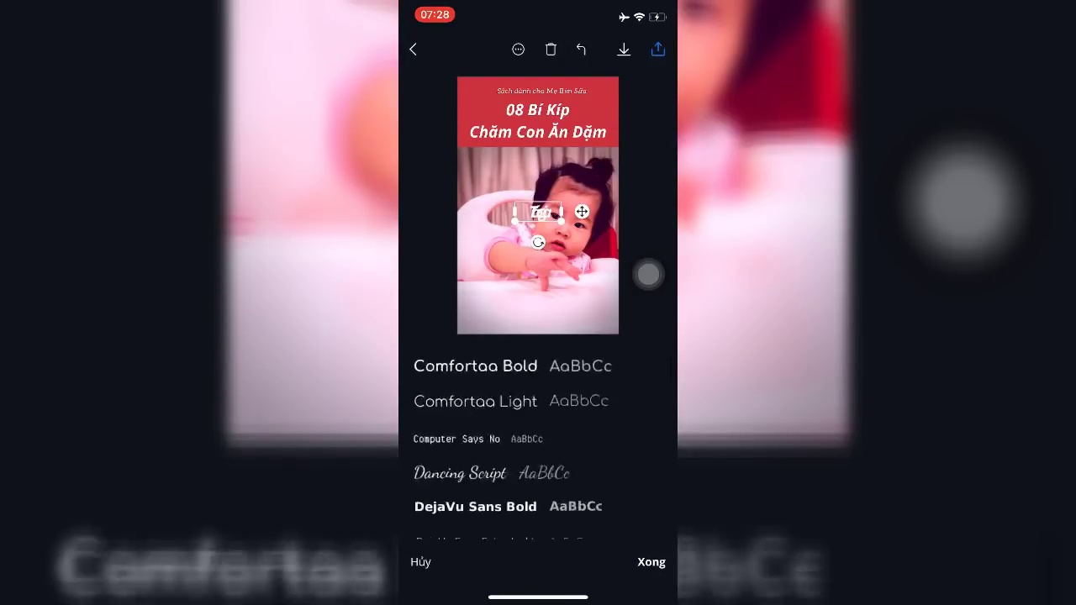
scroll(538, 454, "up", 15)
left_click(475, 522)
scroll(538, 446, "down", 5)
scroll(538, 446, "down", 5)
scroll(538, 445, "down", 5)
scroll(538, 446, "down", 10)
scroll(537, 445, "down", 10)
scroll(538, 445, "down", 10)
scroll(538, 453, "down", 5)
scroll(537, 454, "down", 3)
scroll(538, 454, "up", 10)
scroll(538, 462, "up", 2)
scroll(538, 463, "up", 5)
scroll(538, 462, "up", 5)
scroll(538, 462, "up", 3)
scroll(538, 463, "up", 5)
scroll(538, 462, "up", 1)
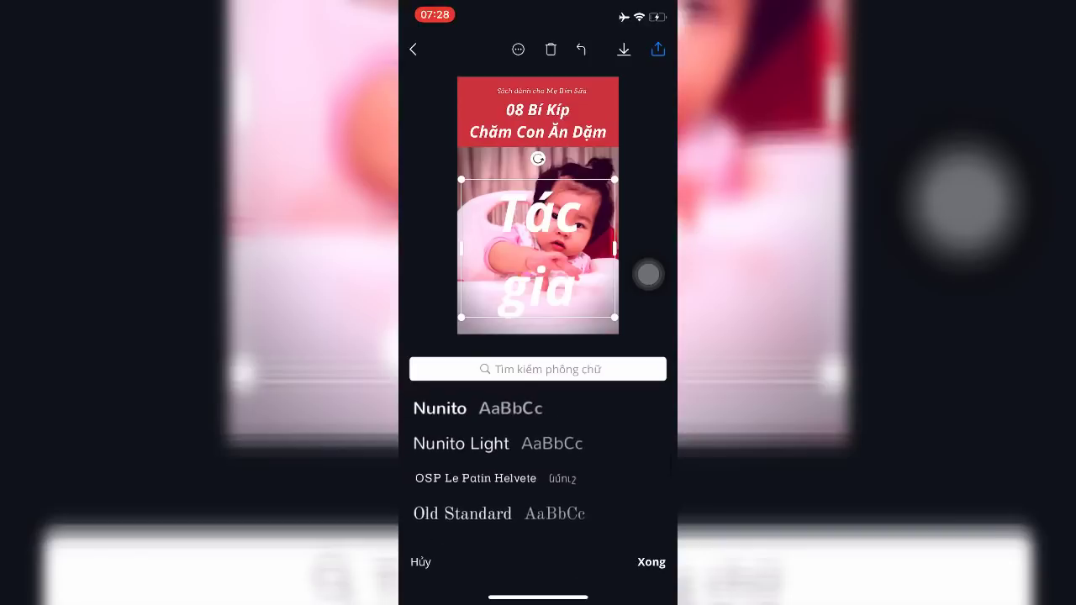
scroll(538, 462, "down", 3)
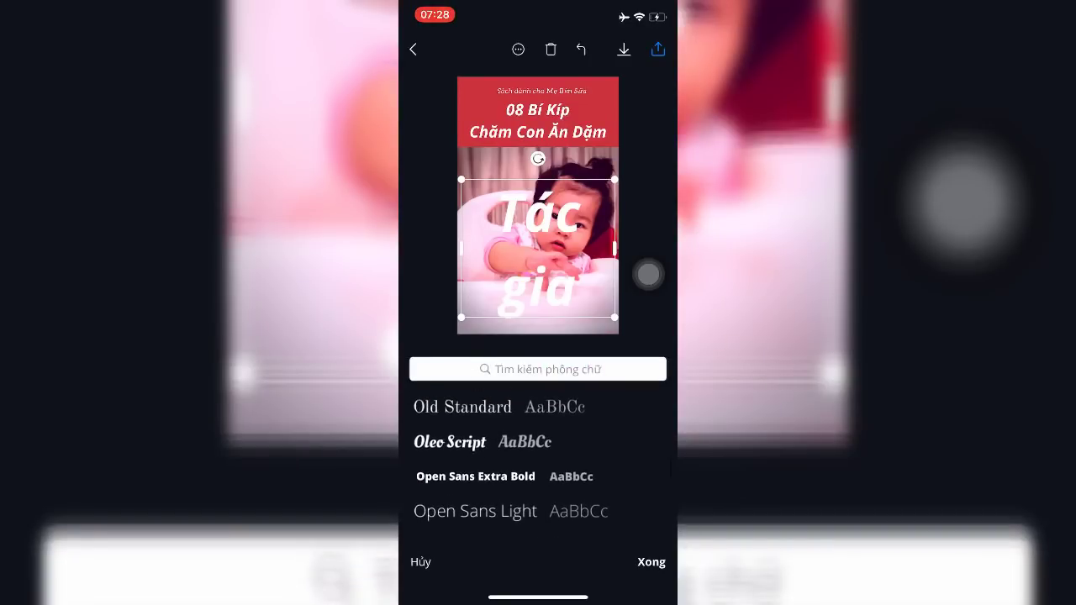
scroll(538, 454, "down", 2)
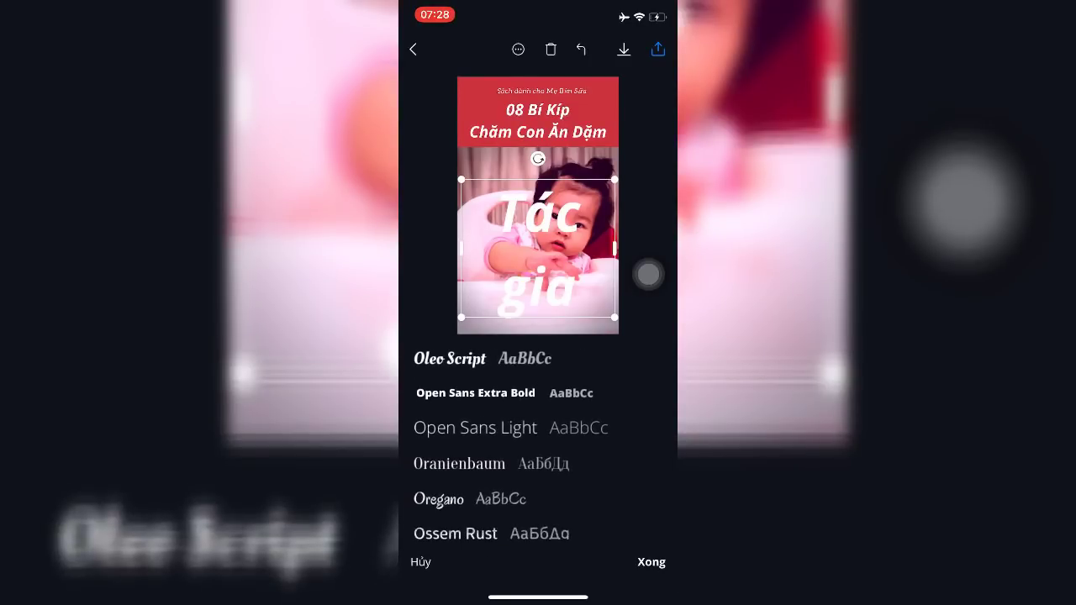
left_click(438, 498)
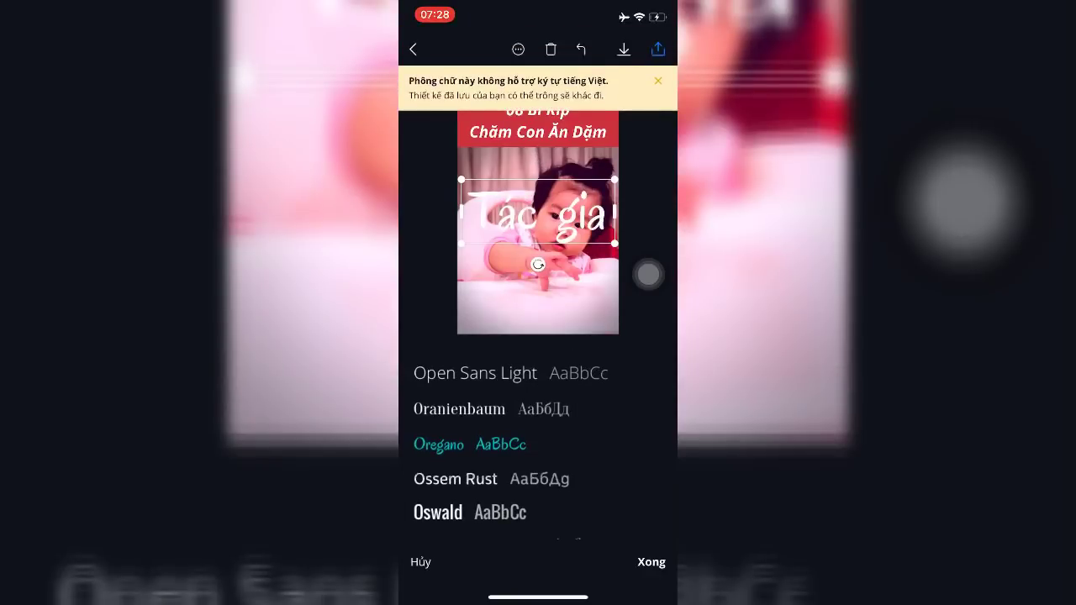
scroll(538, 462, "up", 1)
scroll(538, 462, "up", 2)
scroll(538, 462, "up", 1)
scroll(538, 471, "down", 1)
Settle on Open Sans for the 'Tác giả' caption and confirm with Xong
left_click(475, 484)
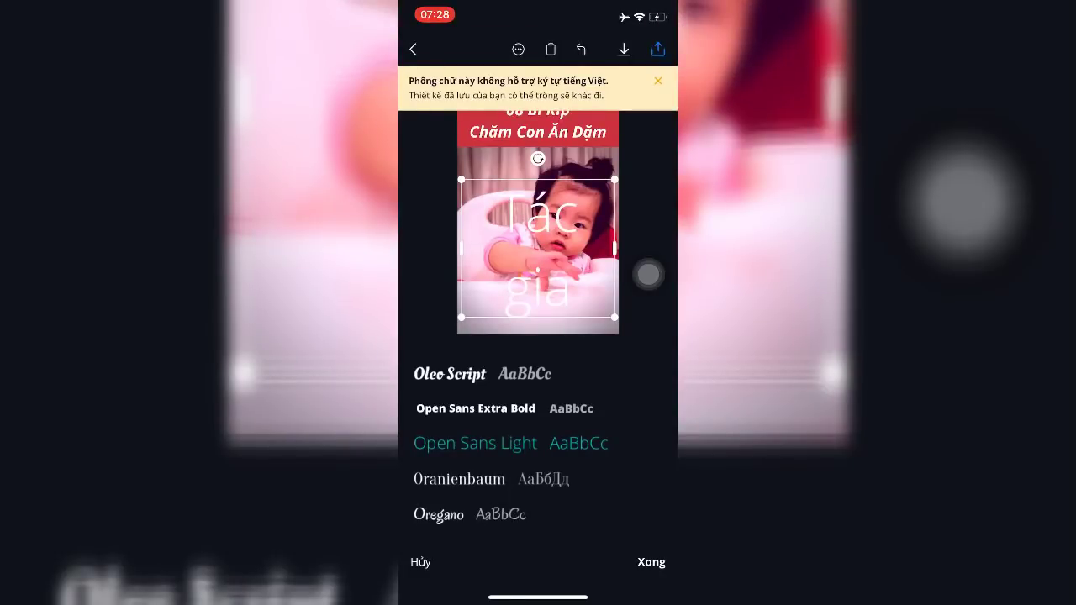
scroll(538, 462, "down", 1)
scroll(538, 462, "down", 2)
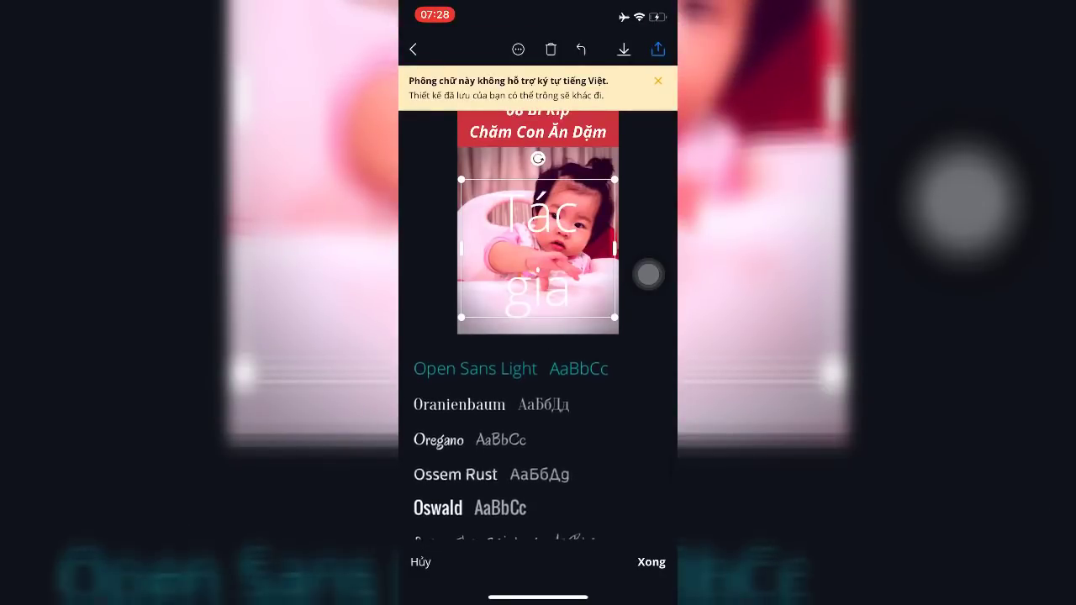
scroll(538, 462, "up", 5)
scroll(538, 463, "up", 5)
scroll(538, 462, "up", 5)
scroll(537, 462, "up", 5)
scroll(538, 462, "up", 5)
scroll(538, 462, "up", 5)
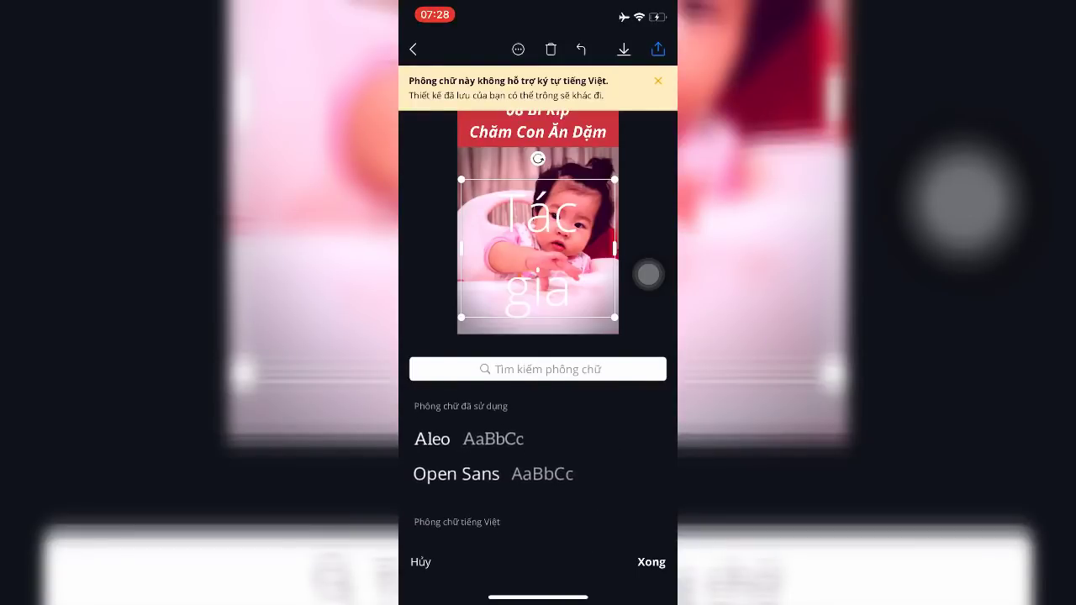
left_click(457, 472)
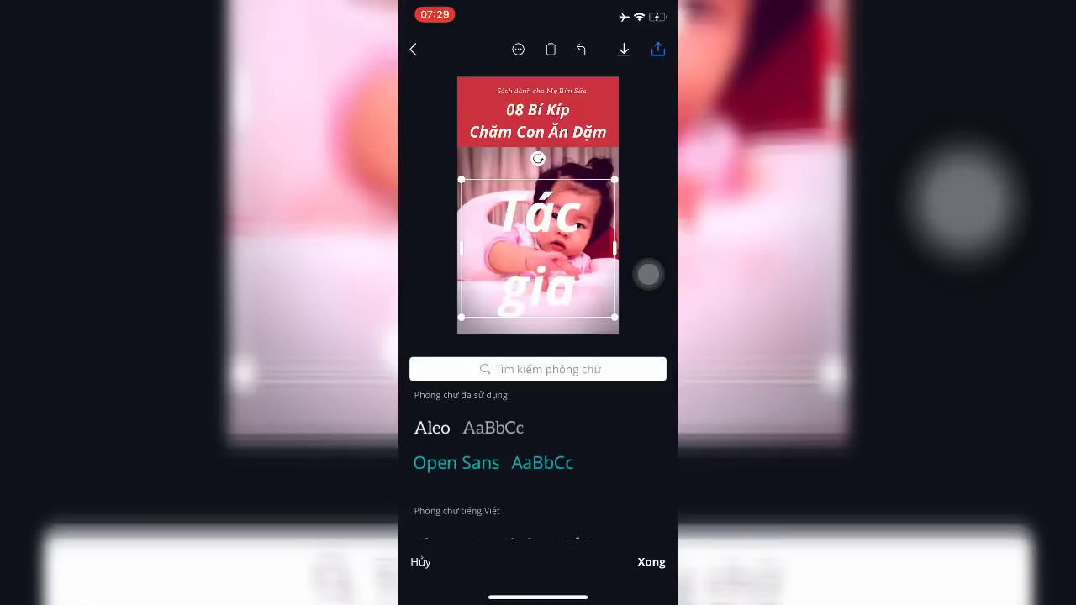
left_click(651, 562)
Shrink the caption to size 68 and drag it to the baby photo's bottom edge
left_click(650, 420)
left_click_drag(506, 444, 479, 443)
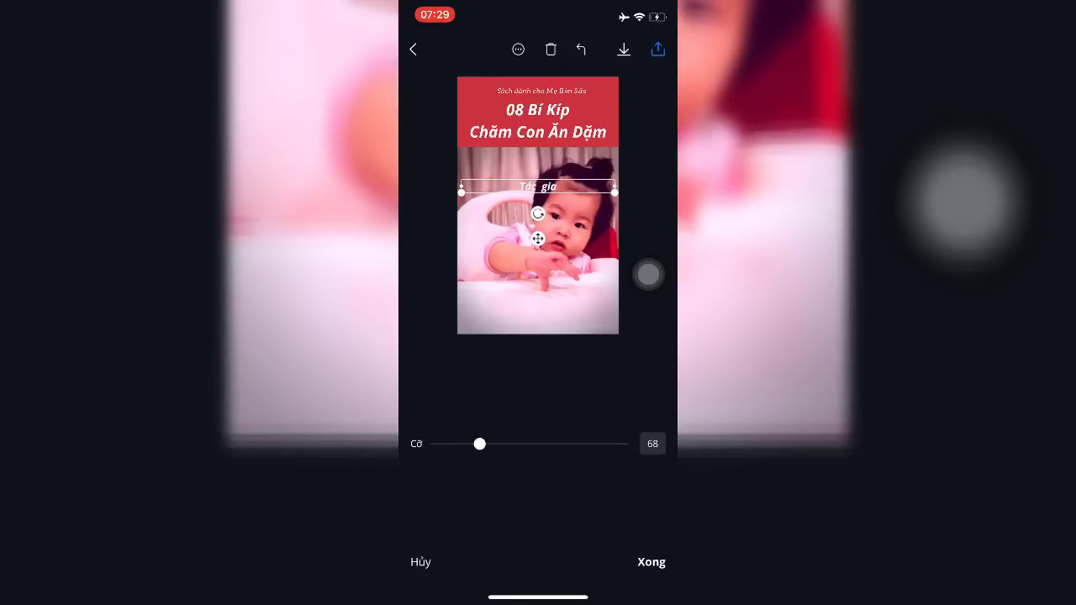
left_click(538, 277)
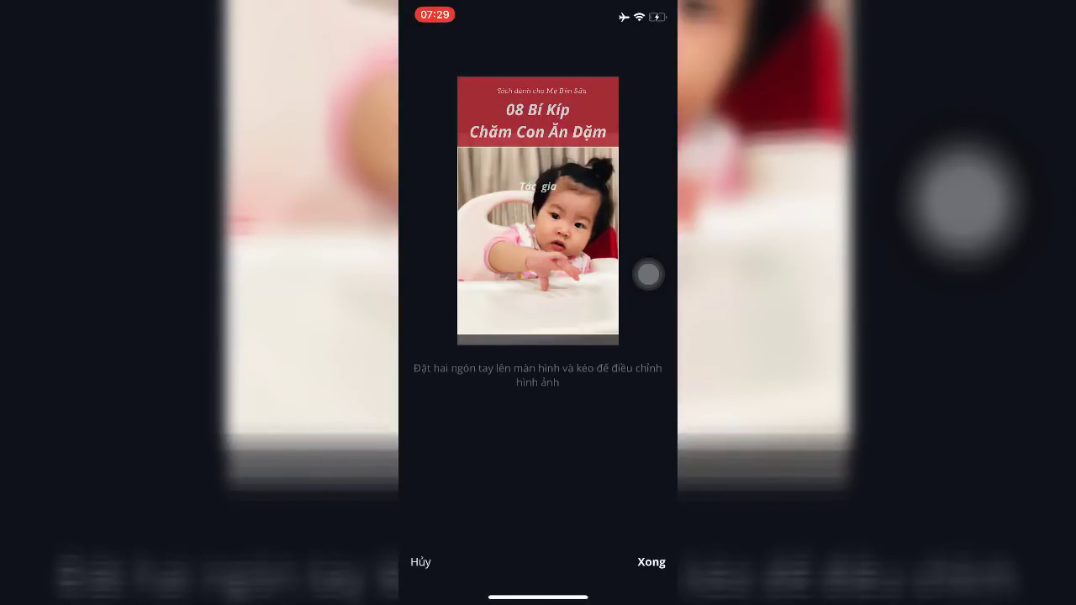
left_click(651, 561)
left_click_drag(538, 187, 514, 300)
left_click(538, 252)
left_click(651, 562)
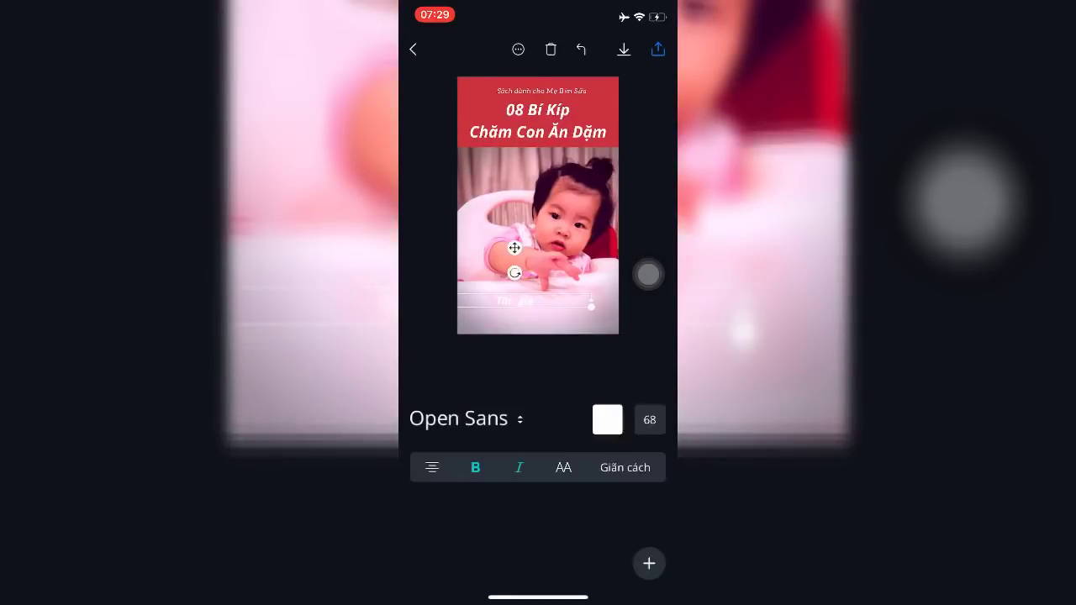
left_click(521, 300)
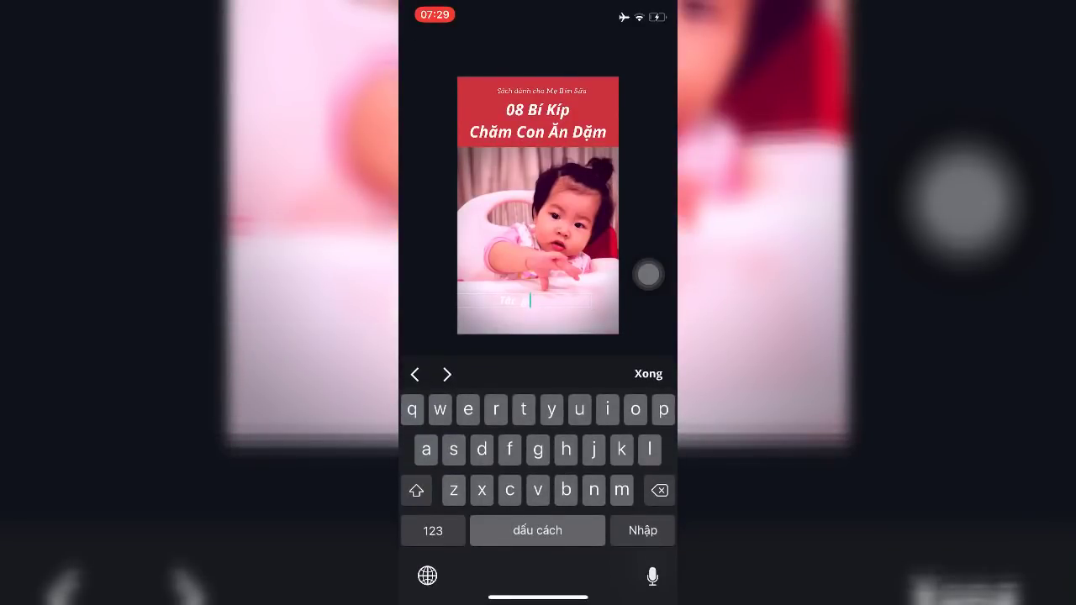
Add a colon, the author's name and the baby's mother credit to the caption
left_click(433, 530)
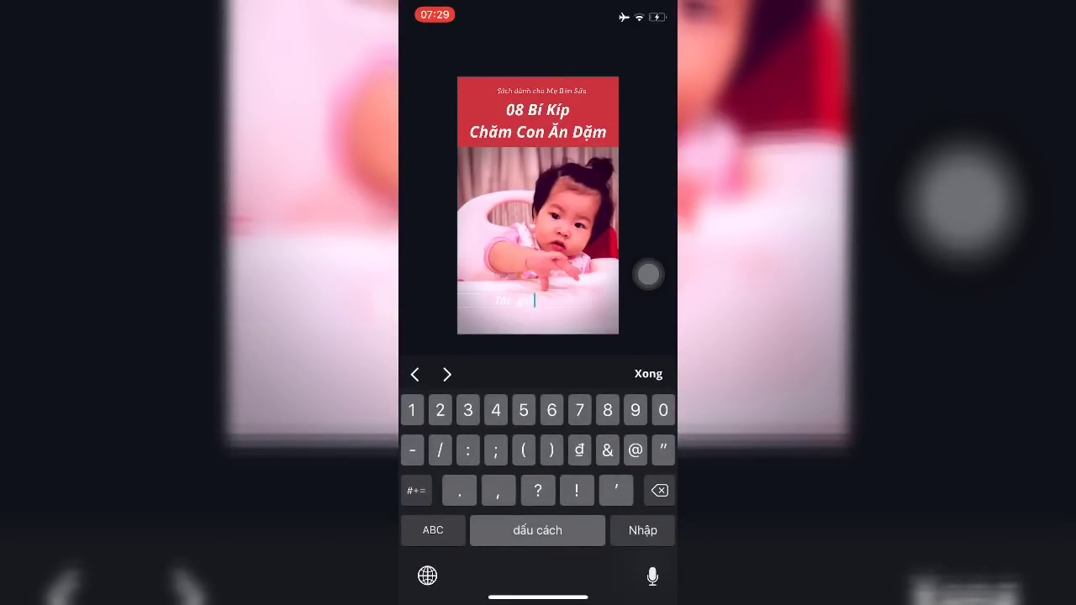
type("thu")
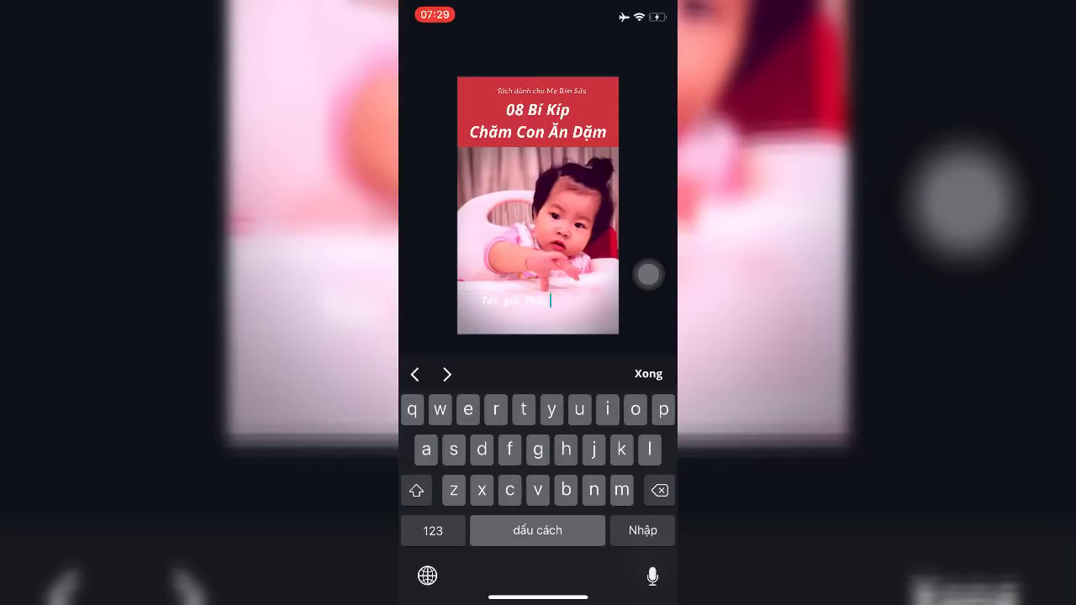
type("ỳ Hằng -")
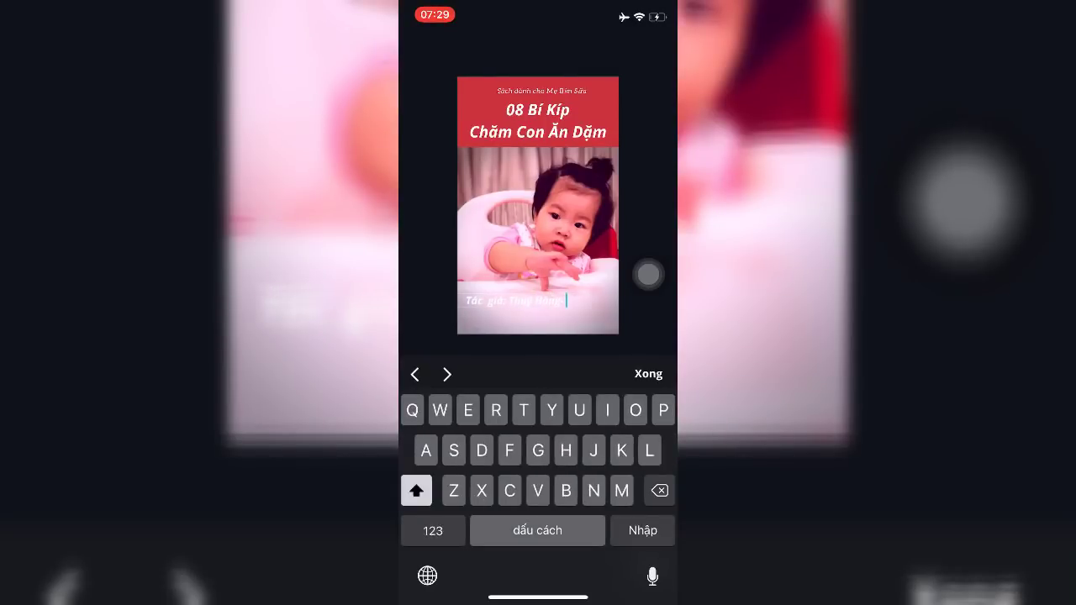
type("Mẹ bé Jiunifer")
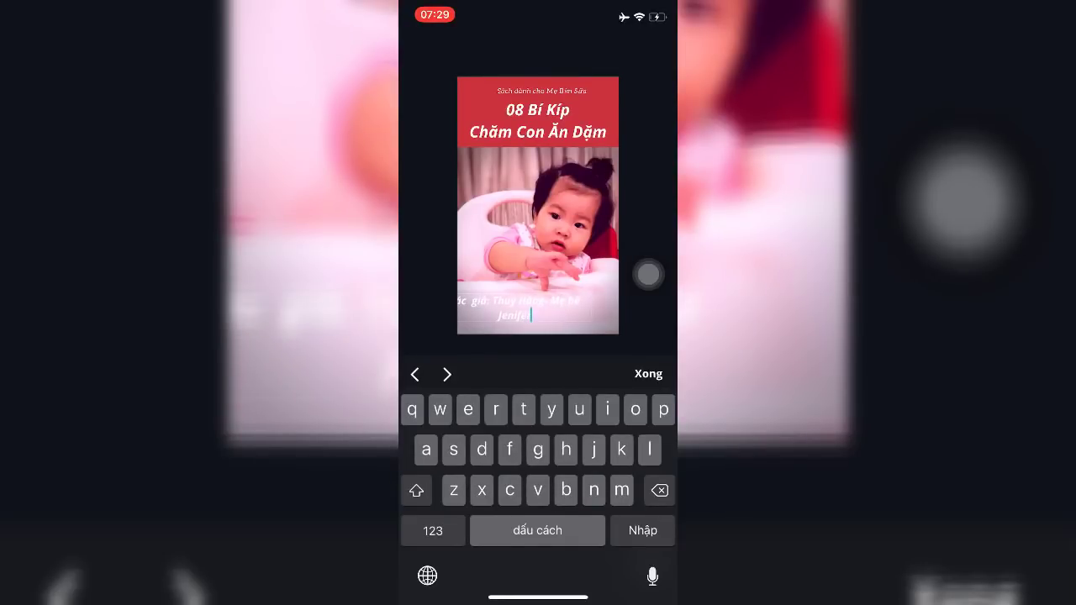
left_click(648, 373)
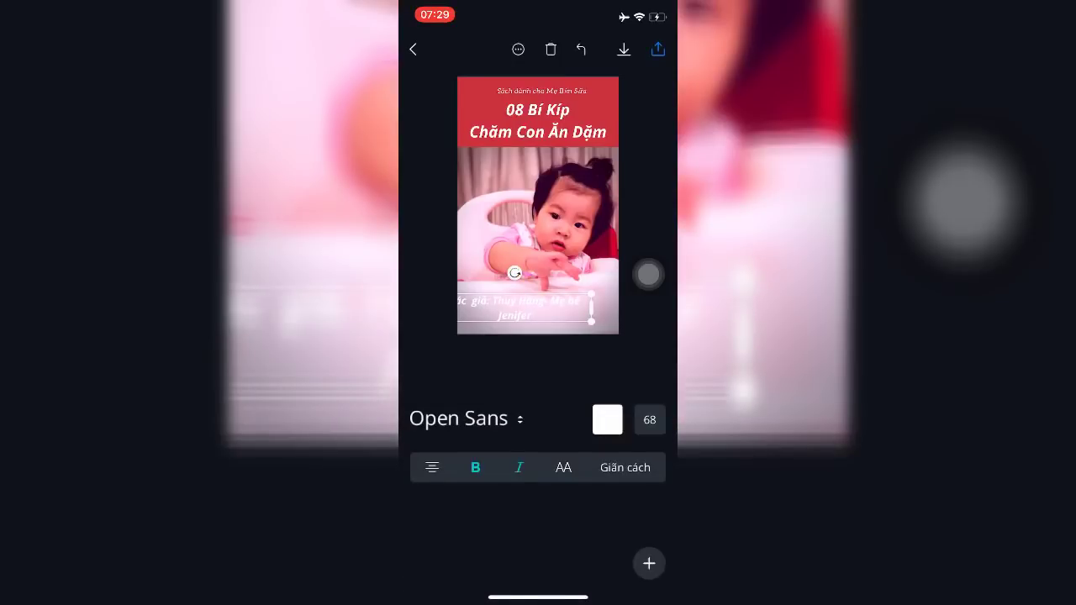
Shrink the author credit to size 49 and move it to the photo's bottom edge
left_click(650, 419)
left_click_drag(482, 444, 466, 444)
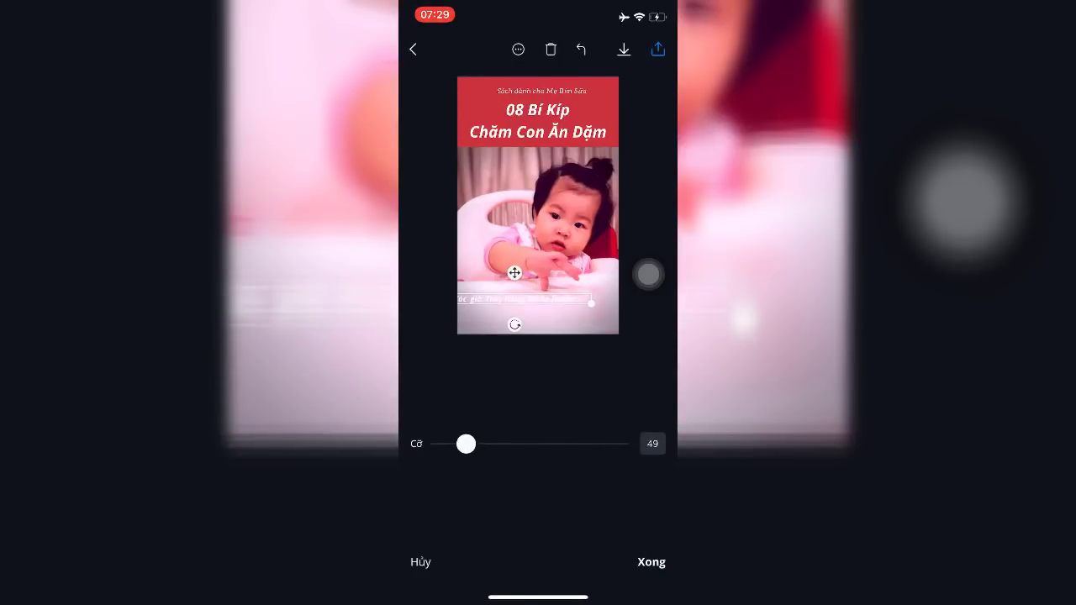
left_click_drag(526, 298, 545, 316)
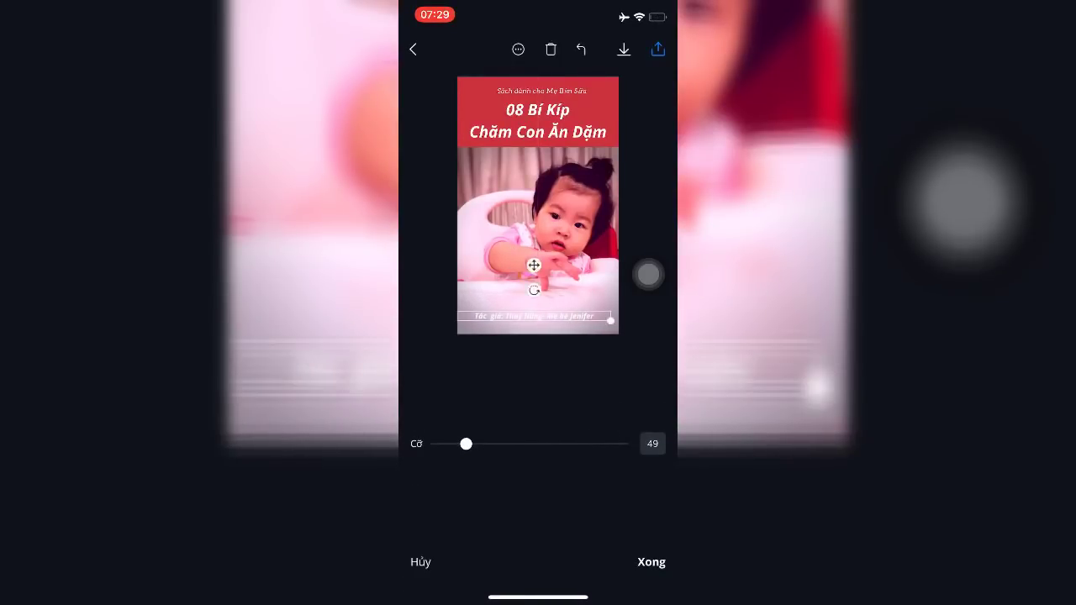
left_click(651, 561)
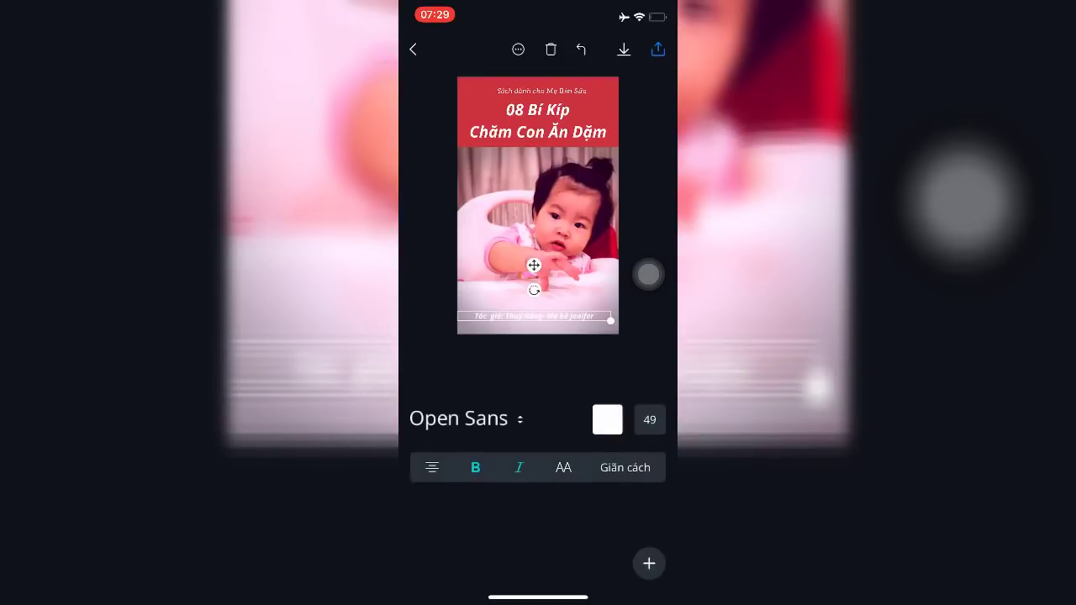
Colour the author credit the same red as the title band
left_click(607, 419)
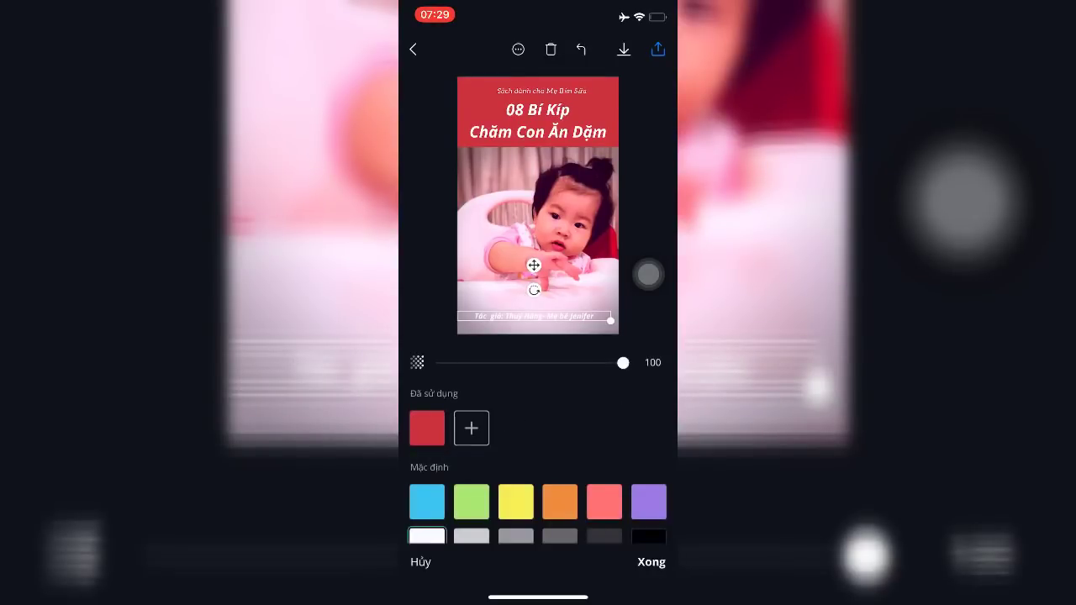
left_click(427, 428)
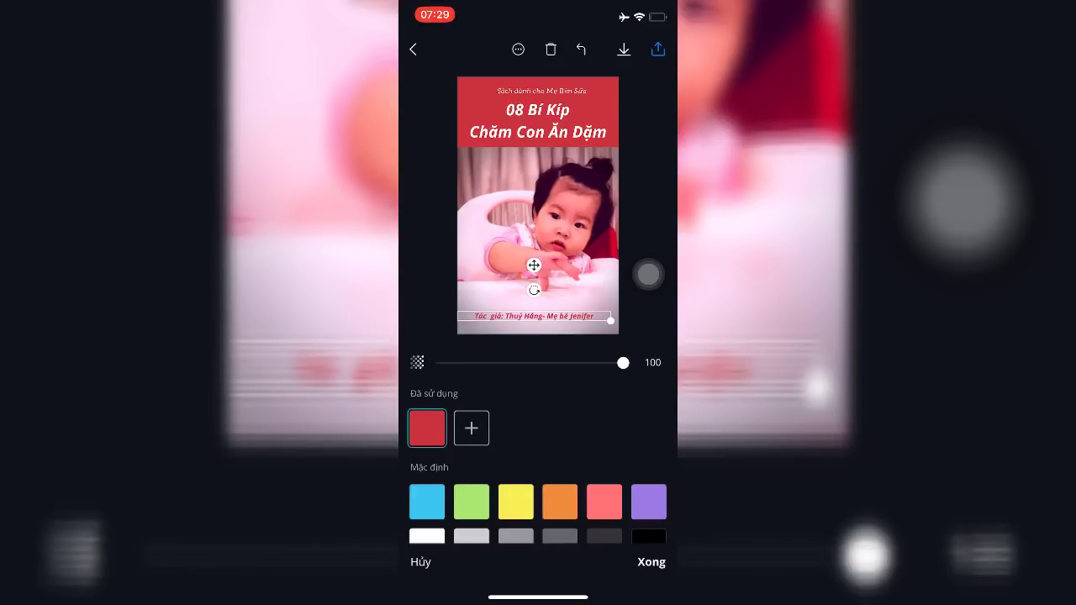
left_click(650, 562)
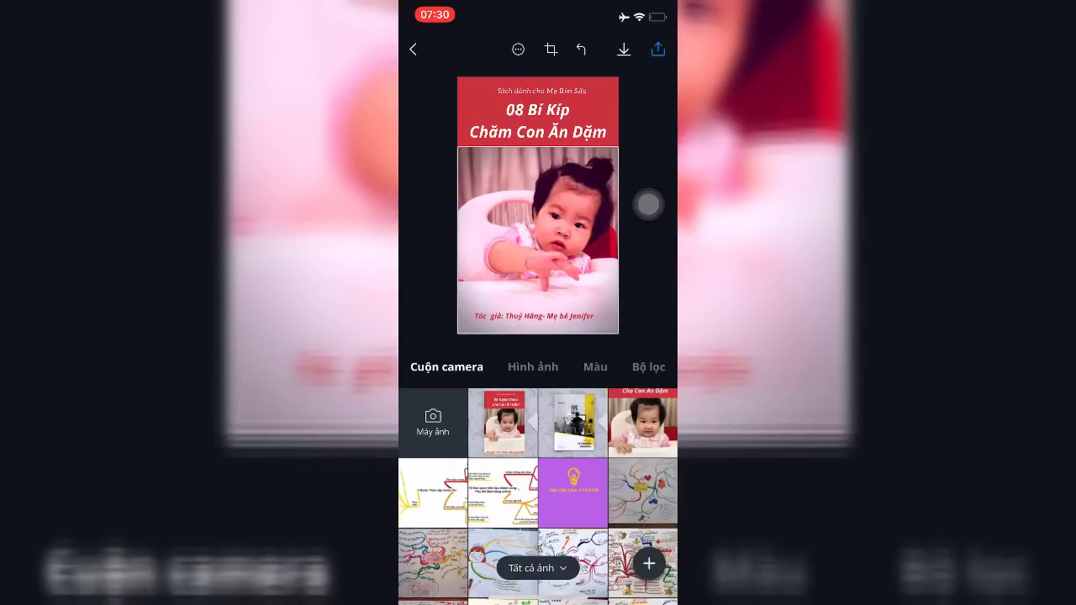
Return to the home screen and open Safari on the Google Drive BOOK folder
left_click(648, 204)
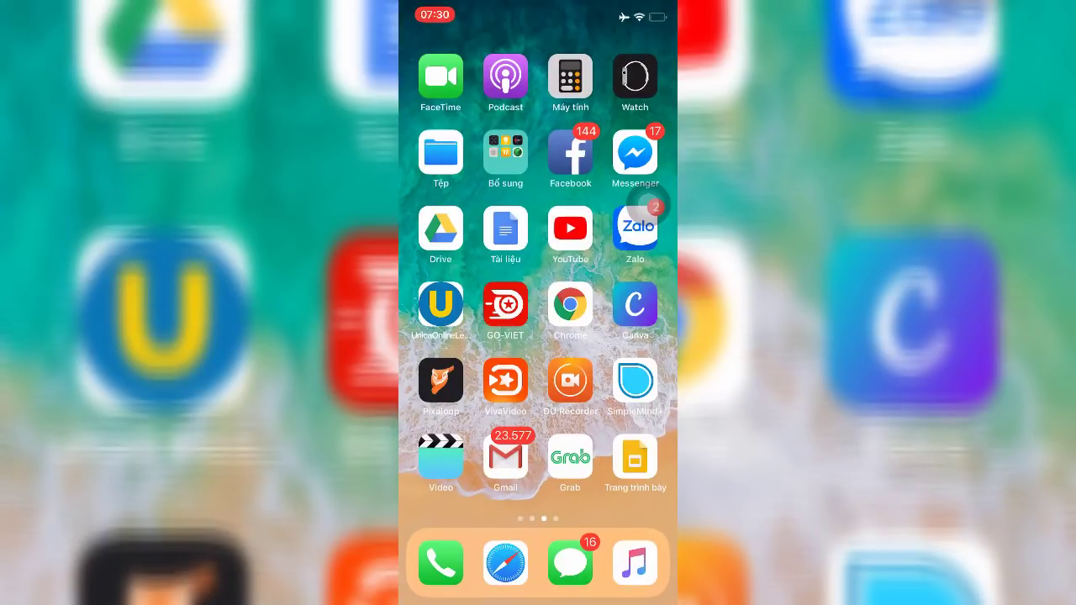
left_click(505, 562)
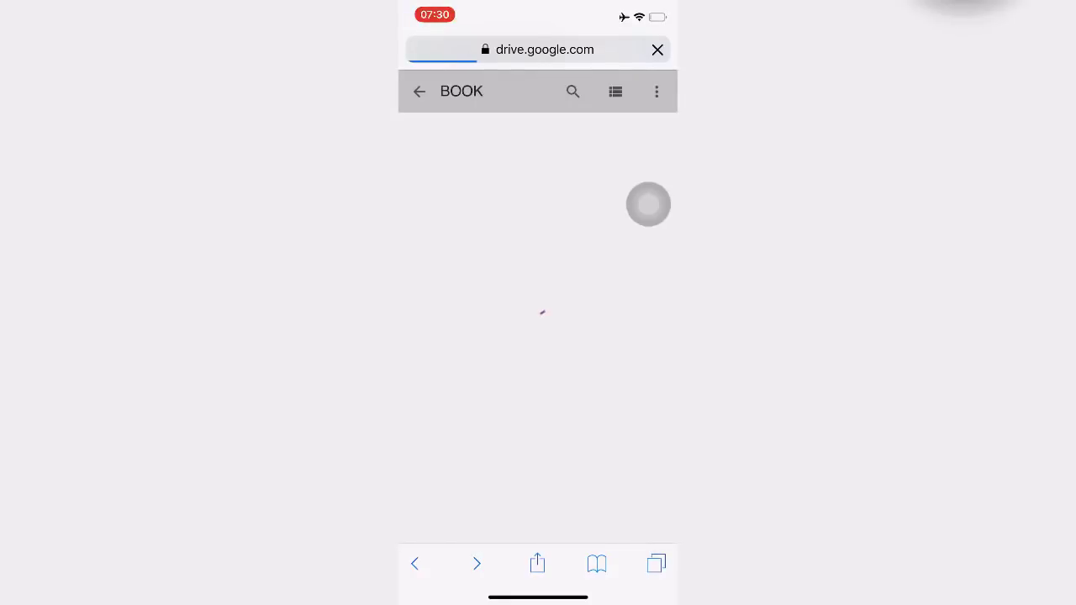
Scroll through the BOOK folder's mockup images, go back to DỮ LIỆU ẢNH, then return home
scroll(538, 327, "down", 10)
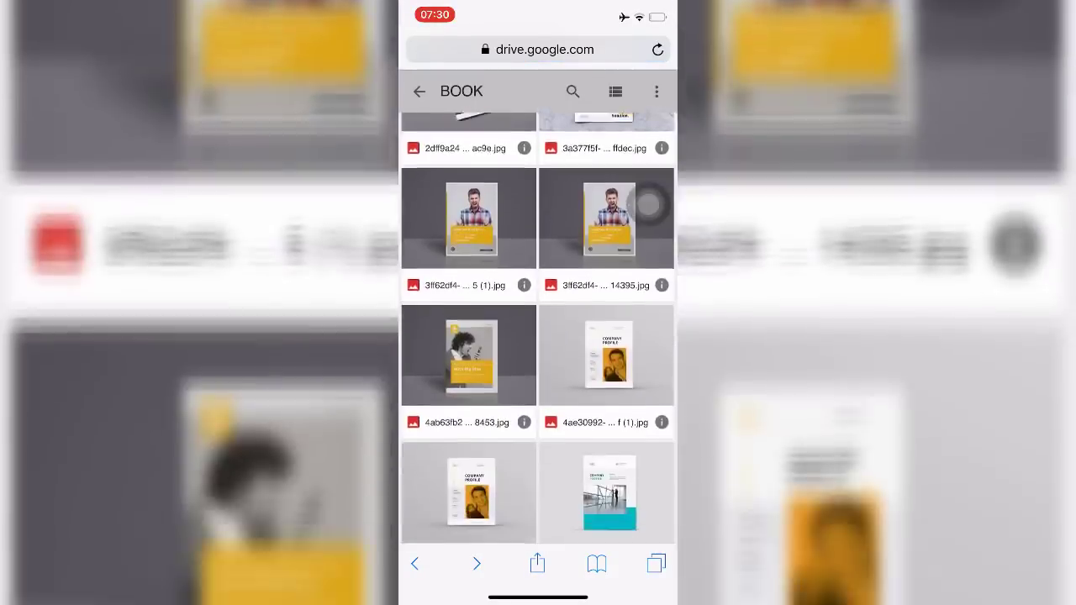
scroll(647, 202, "down", 3)
scroll(647, 202, "up", 2)
scroll(647, 201, "down", 10)
scroll(647, 202, "down", 10)
scroll(649, 204, "up", 5)
scroll(648, 204, "up", 10)
scroll(649, 203, "up", 5)
scroll(648, 203, "up", 5)
scroll(649, 204, "up", 5)
scroll(649, 203, "down", 10)
scroll(649, 203, "down", 5)
scroll(649, 203, "down", 10)
scroll(649, 203, "up", 2)
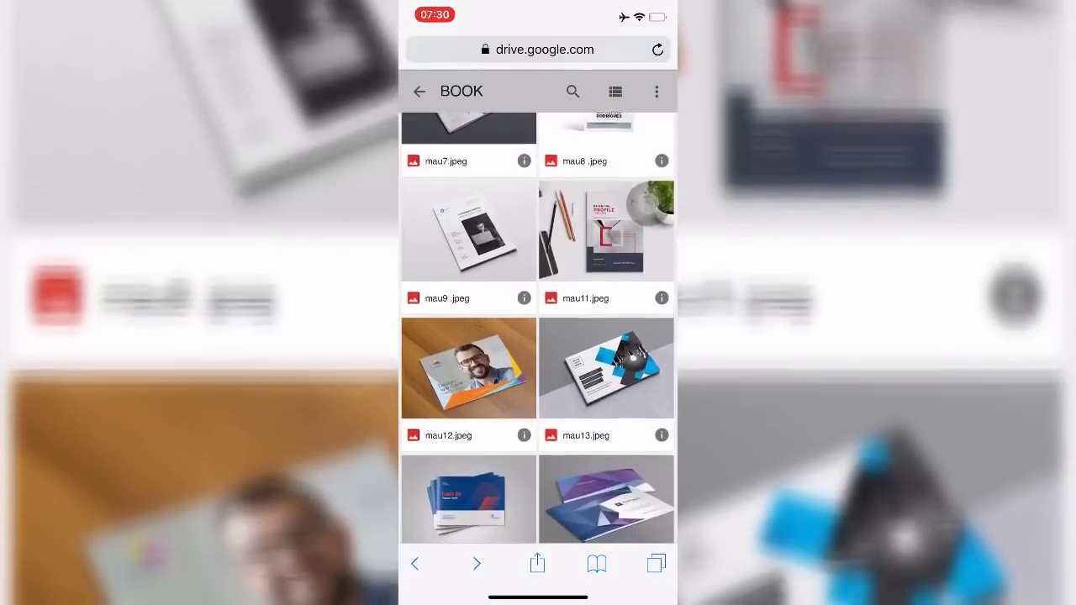
scroll(649, 204, "up", 5)
scroll(649, 203, "up", 5)
scroll(649, 204, "up", 5)
scroll(649, 203, "up", 5)
scroll(649, 204, "up", 1)
scroll(648, 204, "up", 1)
key("alt+Left")
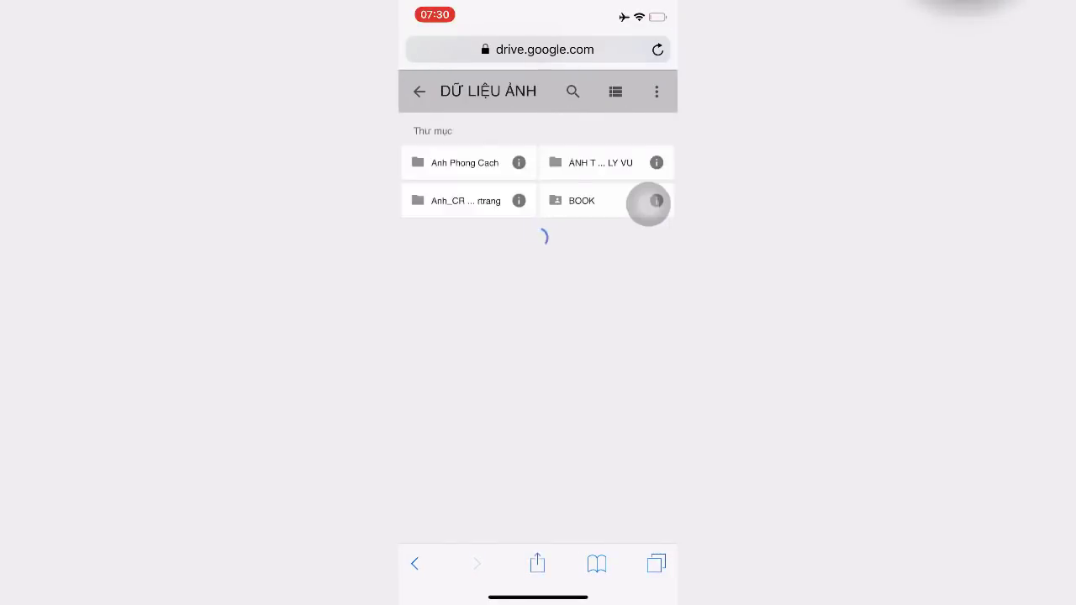
left_click(646, 203)
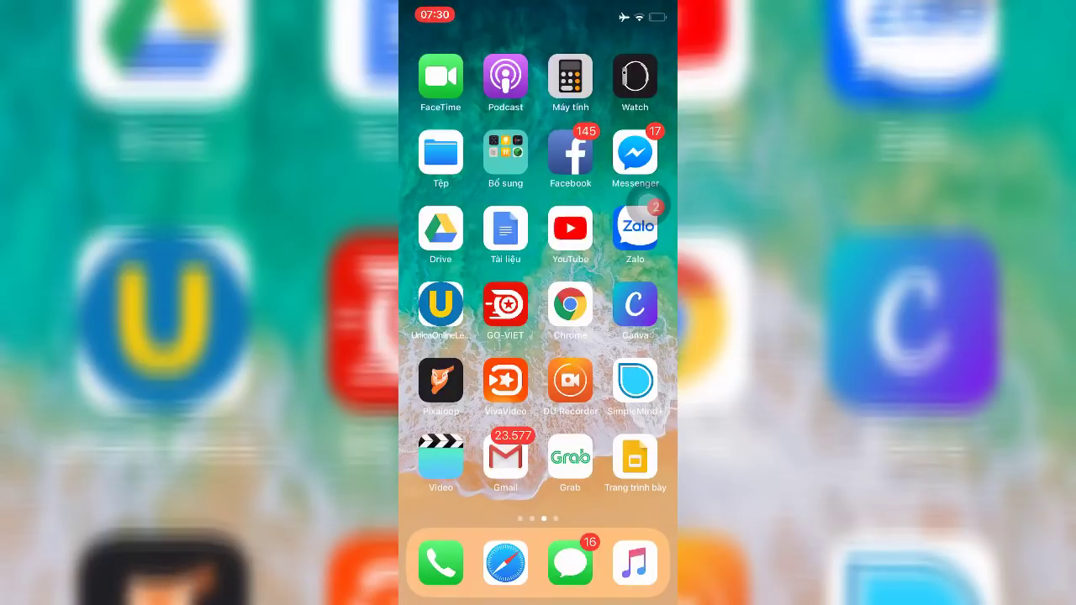
Reopen Safari and enter the hanquangdu.com address using autocomplete
left_click(505, 563)
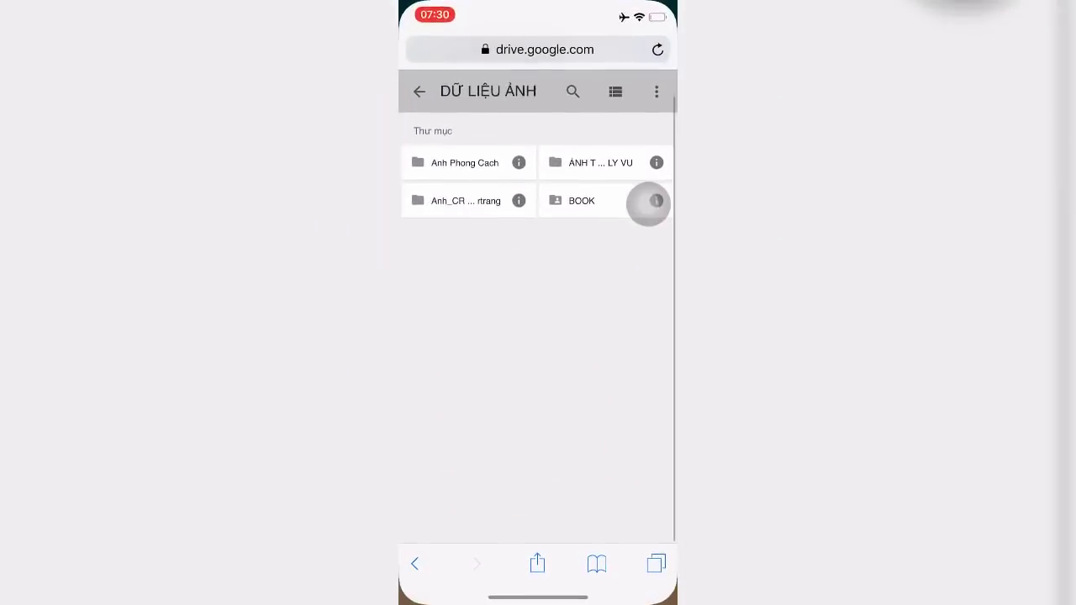
left_click(538, 49)
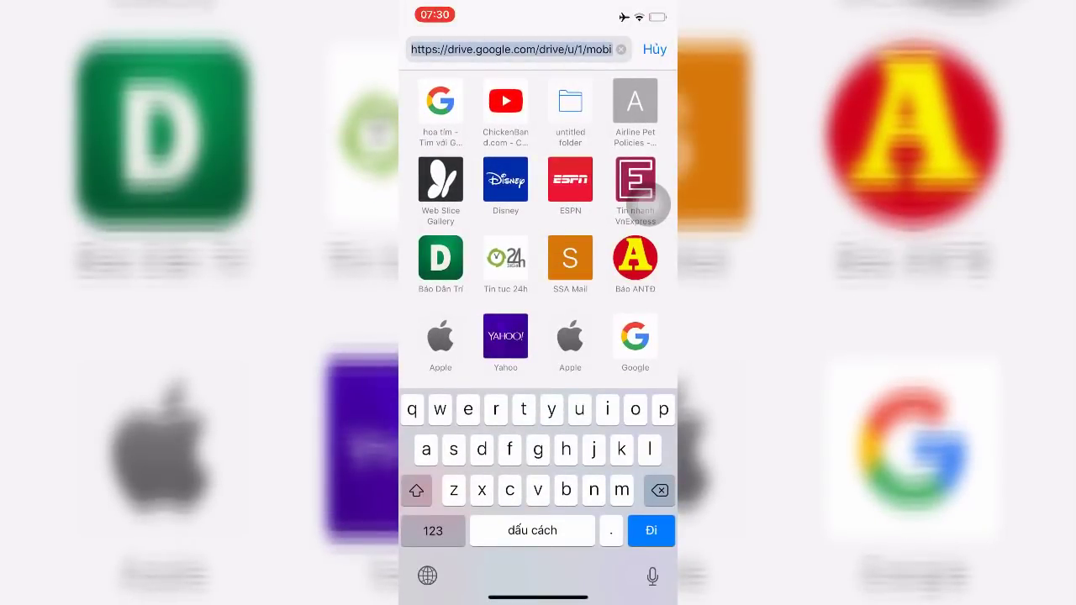
type("han")
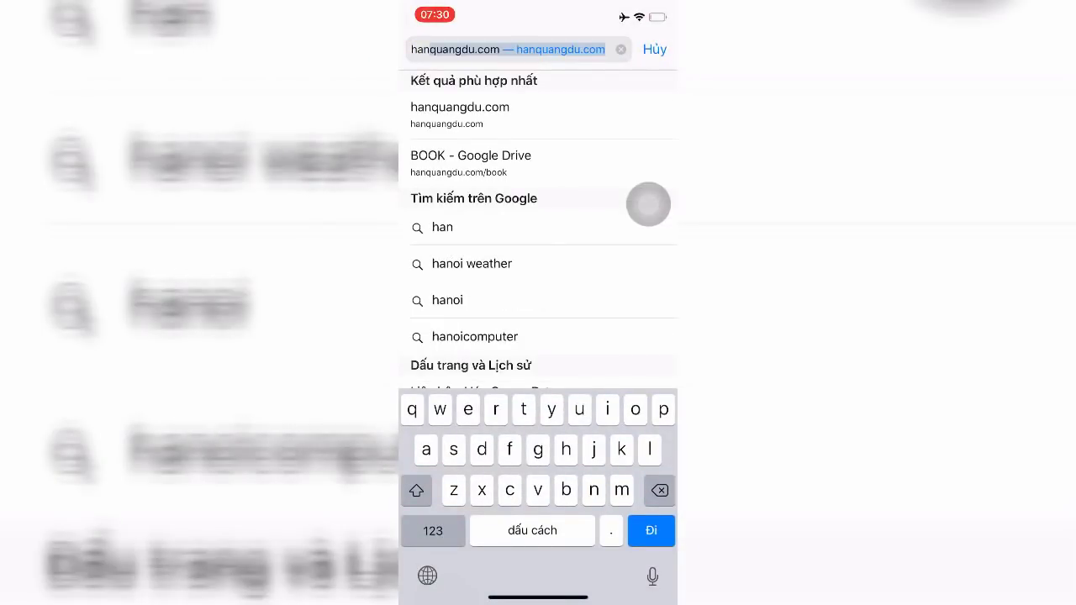
left_click(464, 49)
left_click(501, 49)
Append /book, fix the autocorrected letters, load the BOOK folder, then return home
left_click(433, 530)
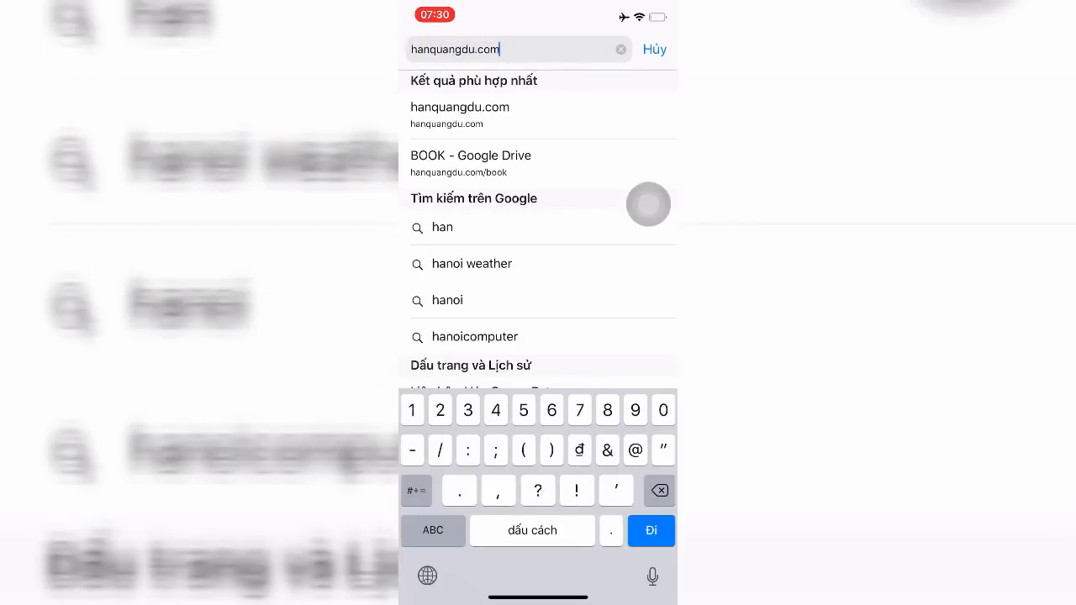
type("/")
left_click(433, 531)
type("b")
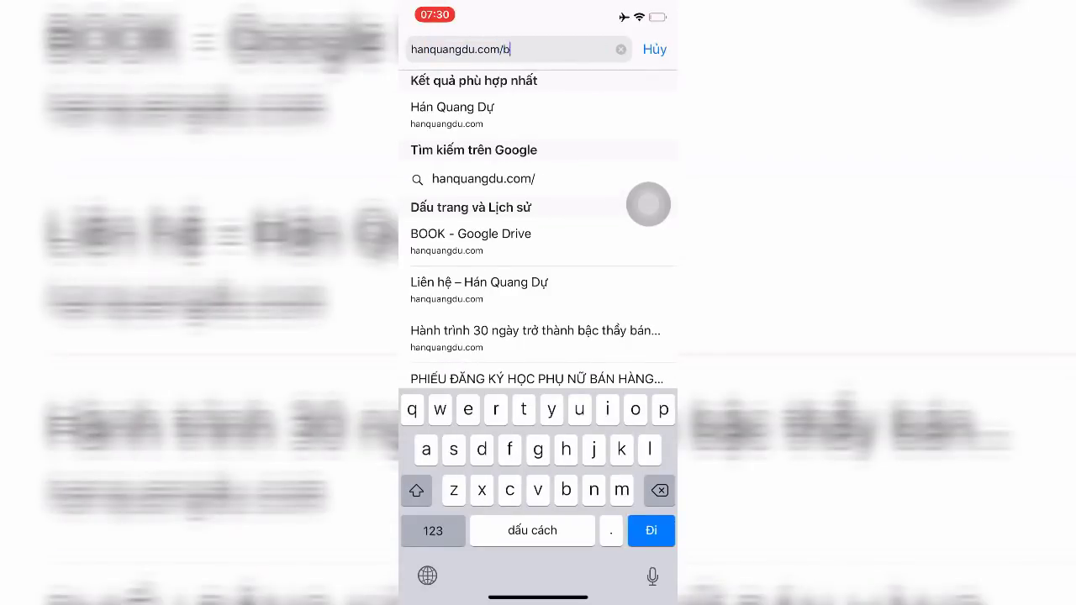
type("ook")
key("BackSpace")
key("BackSpace")
type("ok")
key("BackSpace")
type("o")
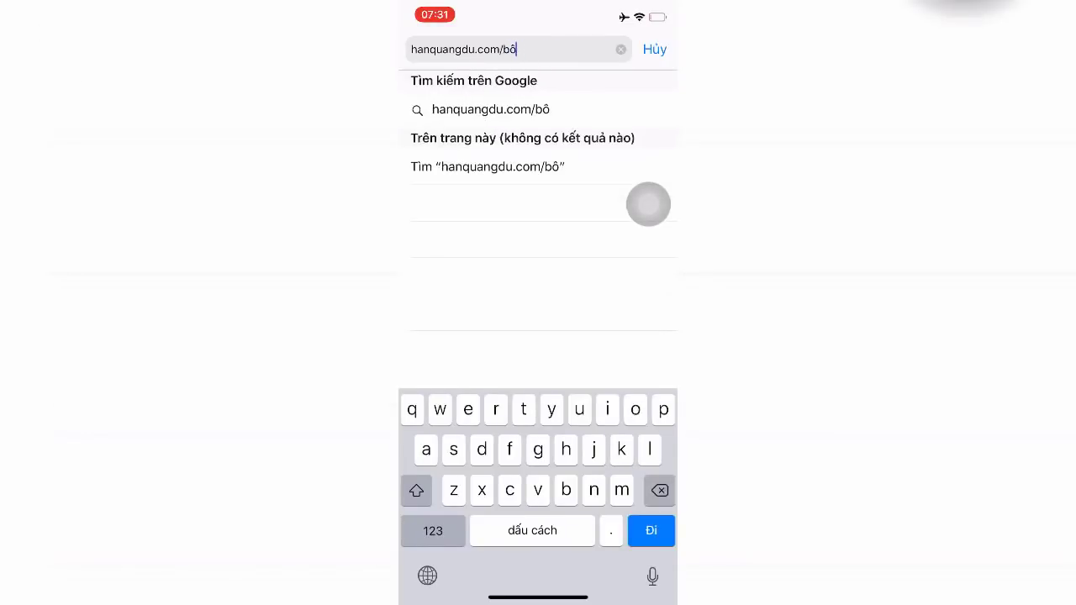
type("ok")
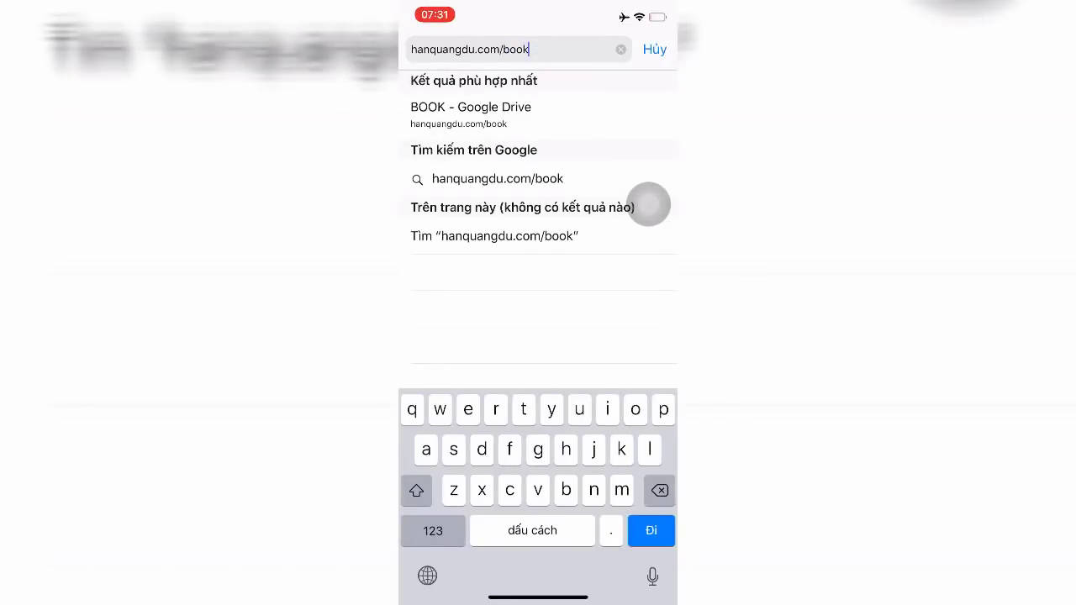
key("Return")
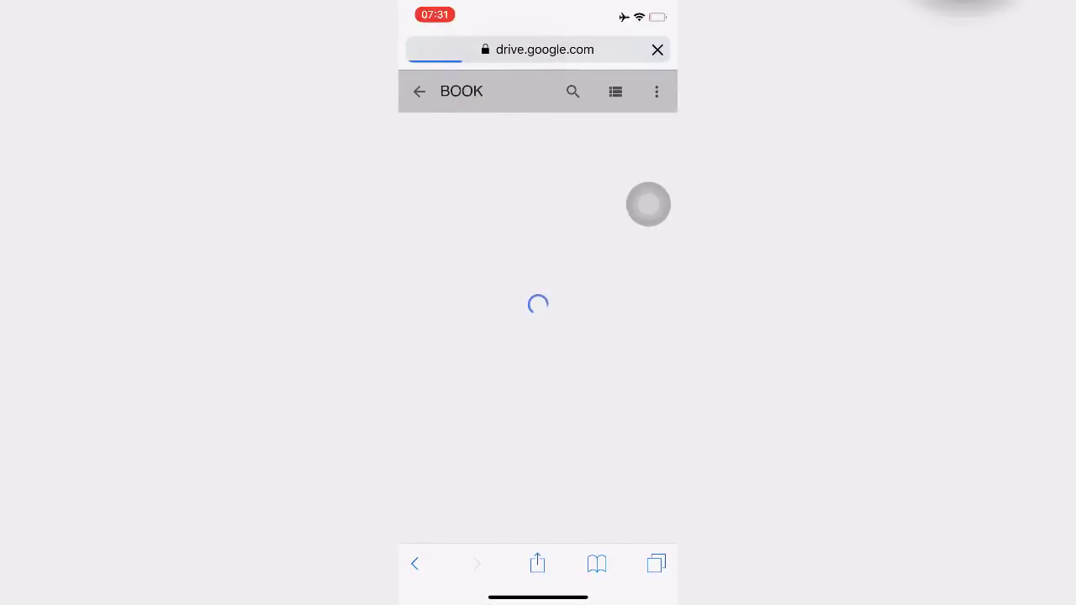
scroll(538, 328, "down", 3)
scroll(538, 336, "down", 5)
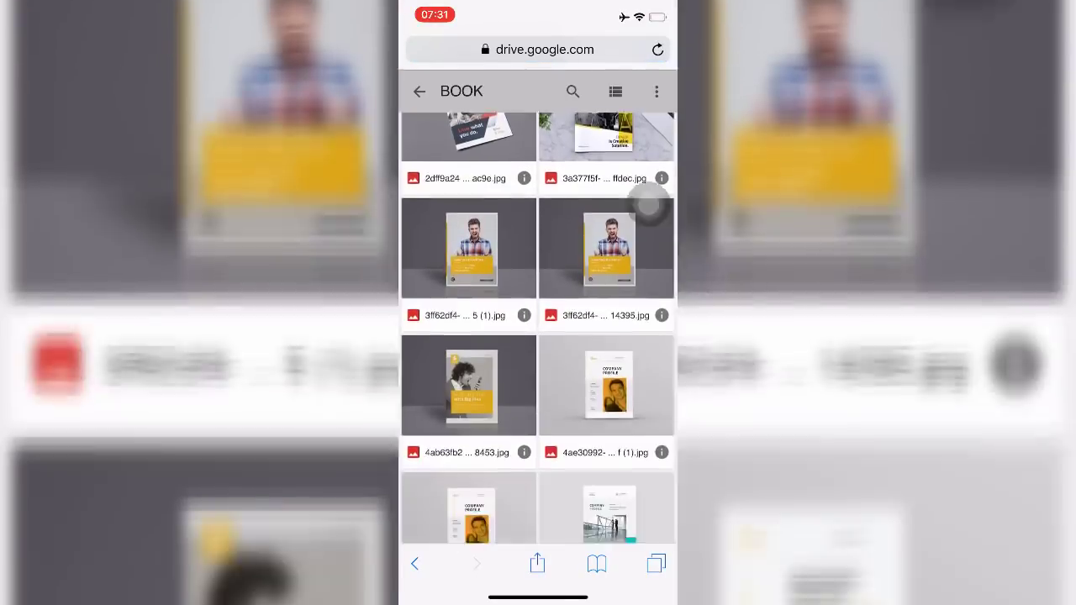
left_click_drag(538, 597, 538, 336)
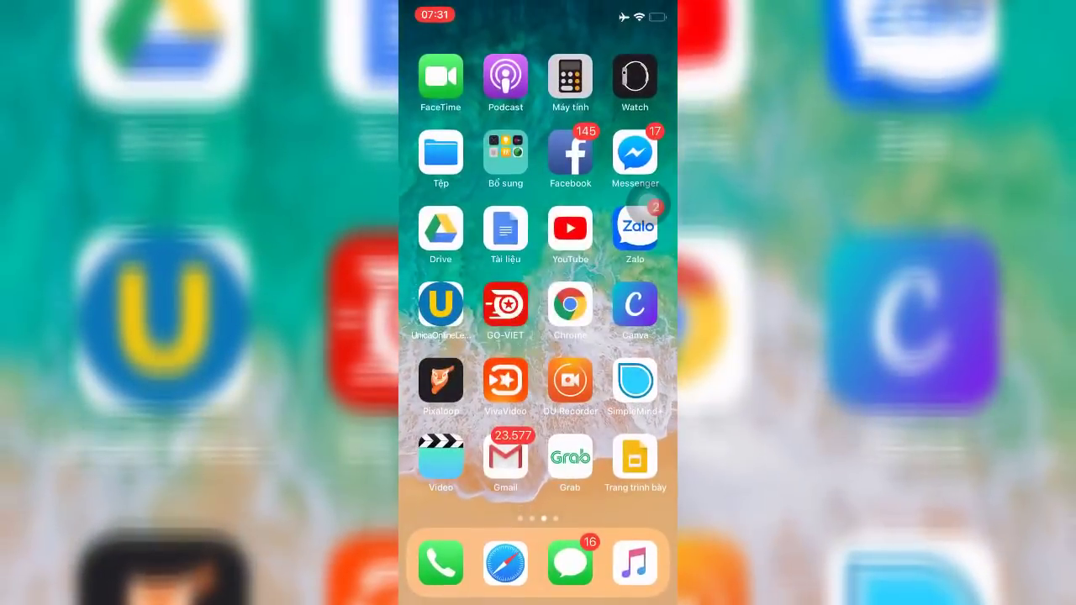
Launch Chrome, dismiss the accounts notice, and go to hanquangdu.com/book
left_click(570, 304)
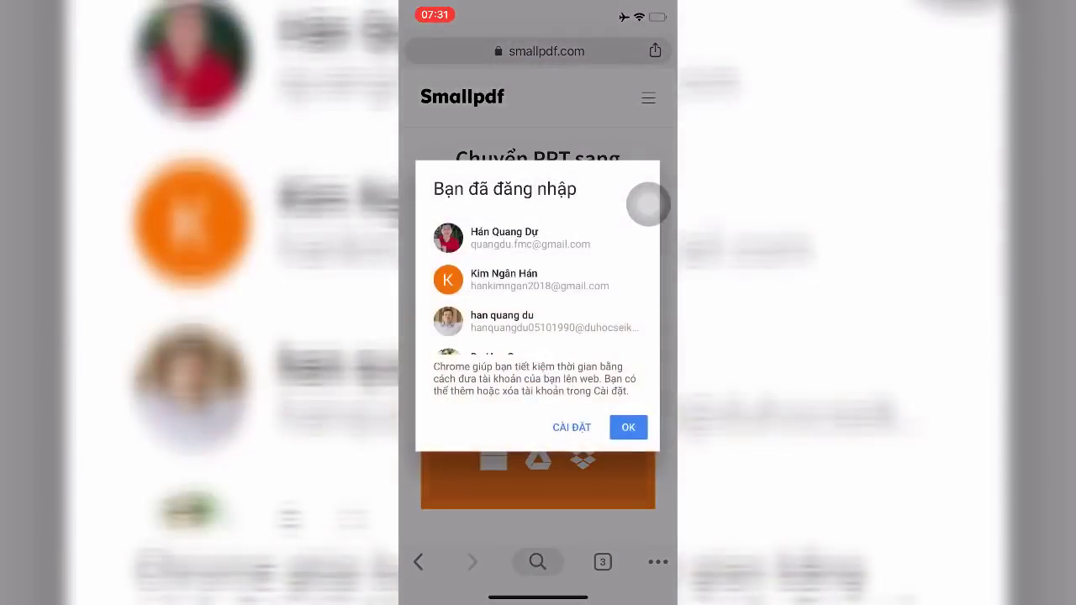
left_click(628, 427)
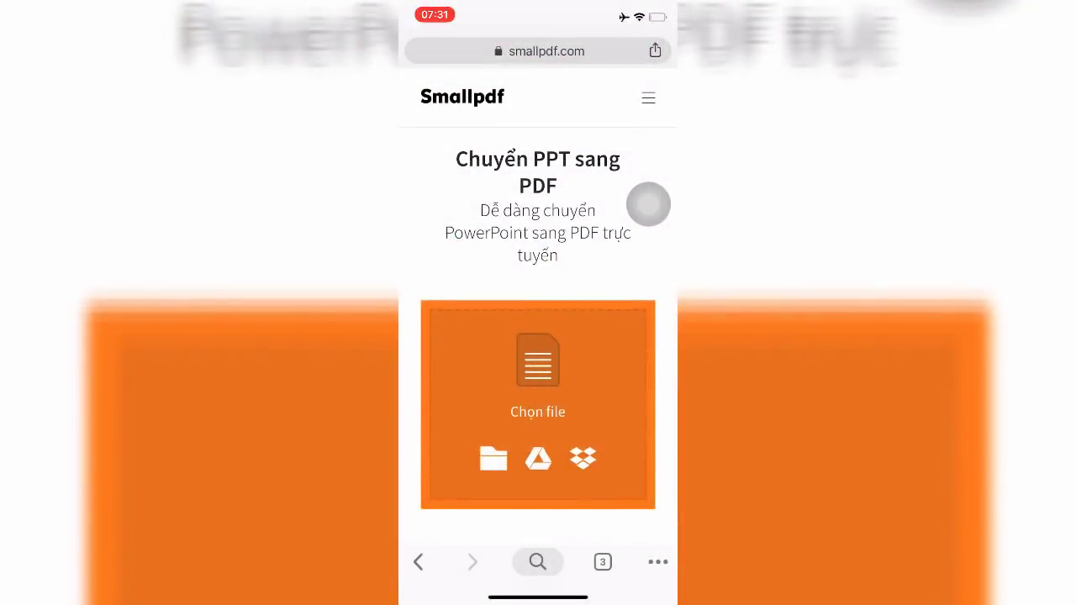
left_click(538, 50)
type("h")
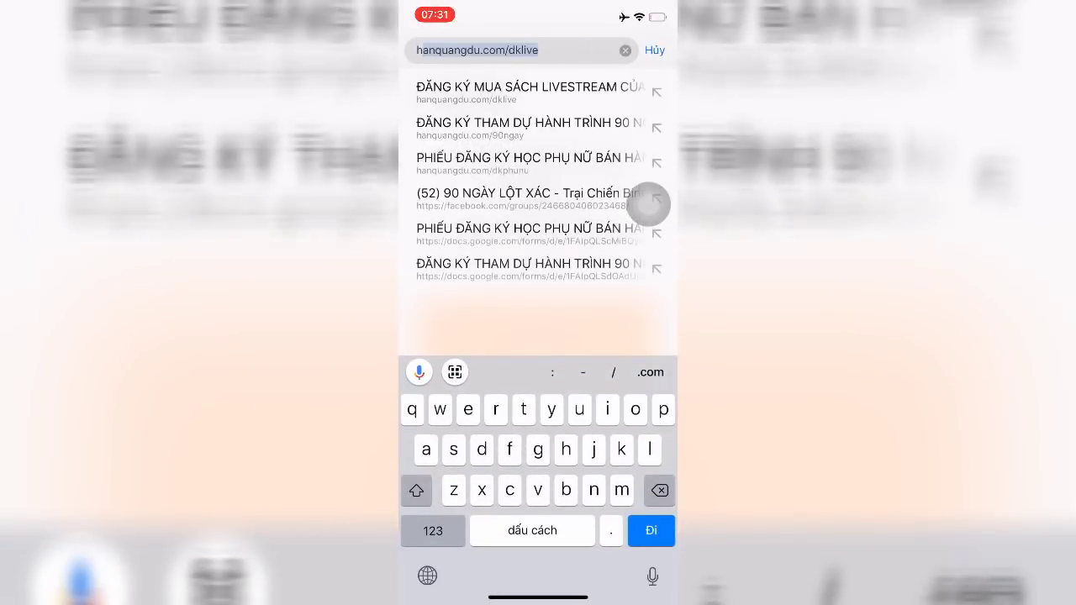
key("BackSpace")
key("BackSpace")
key("BackSpace")
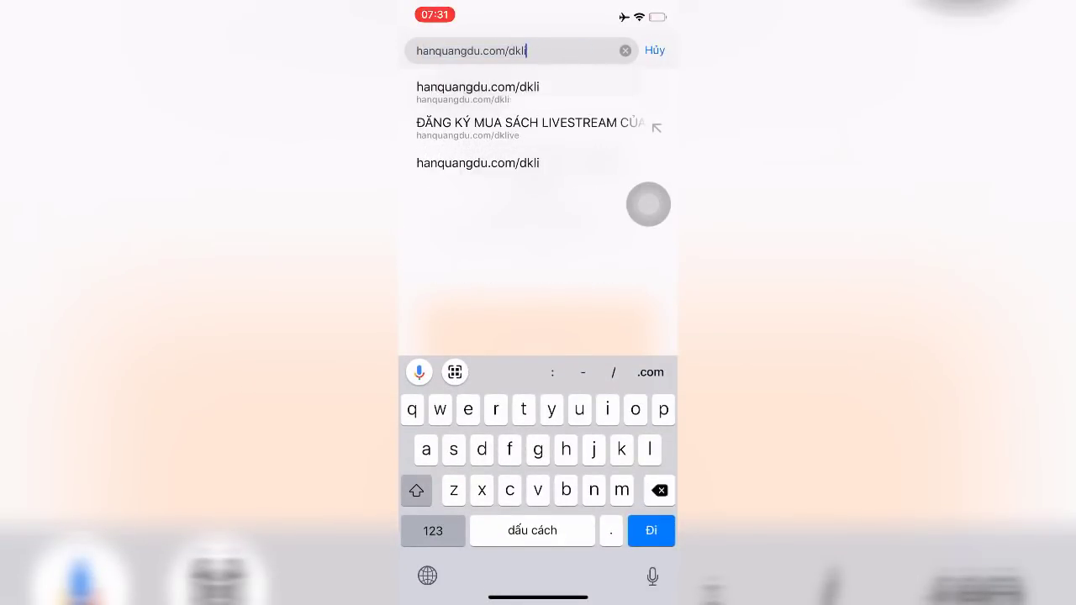
key("BackSpace")
key("BackSpace")
key("BackSpace")
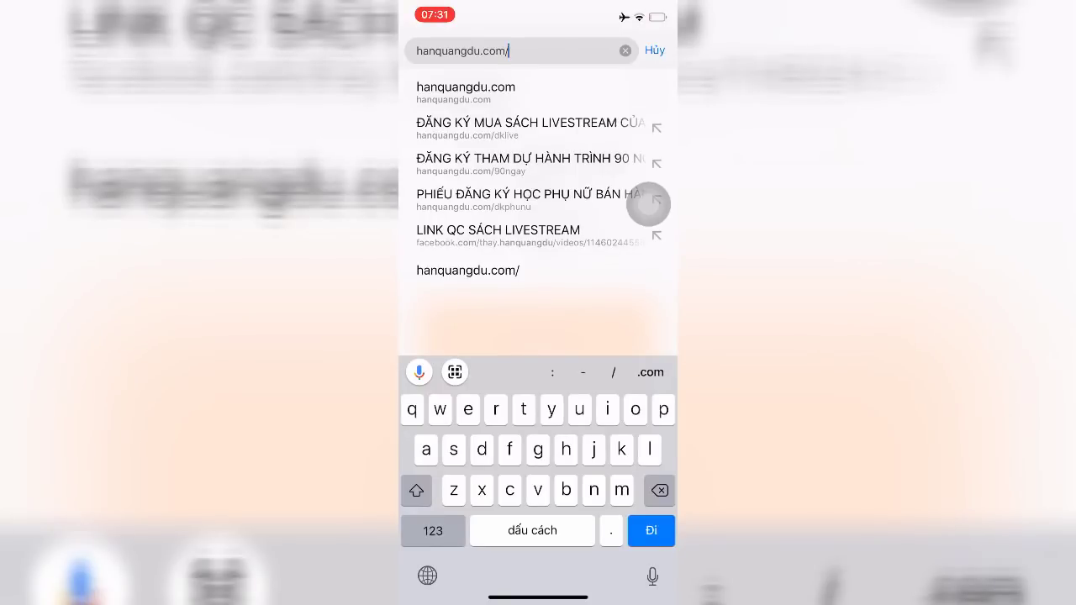
type("book")
key("Return")
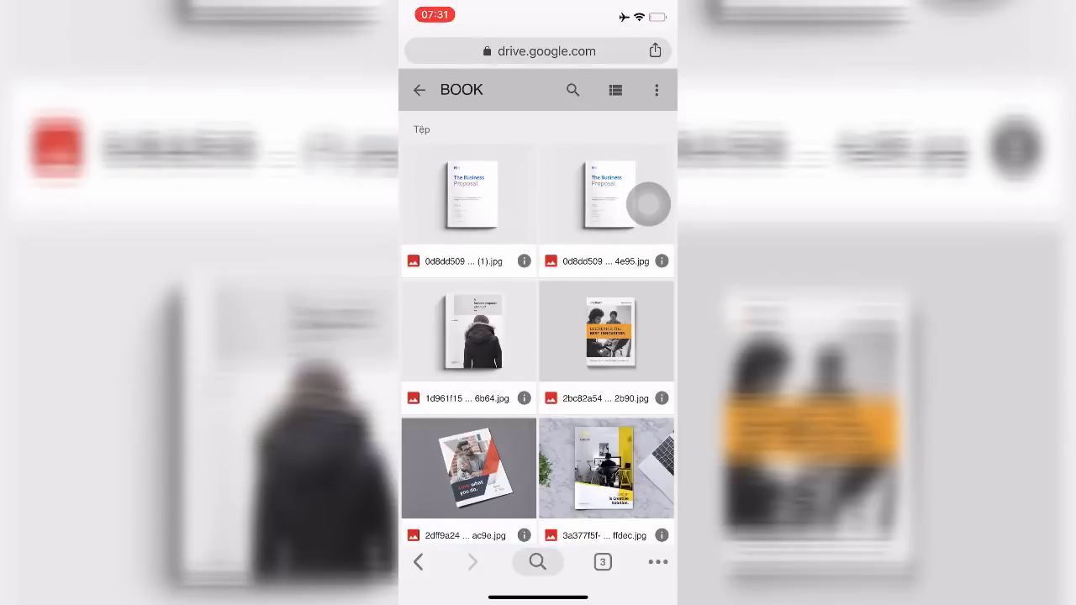
Open the yellow 3ff62df4 brochure mockup of the shouting man and check its share options
scroll(538, 337, "down", 2)
scroll(538, 336, "down", 2)
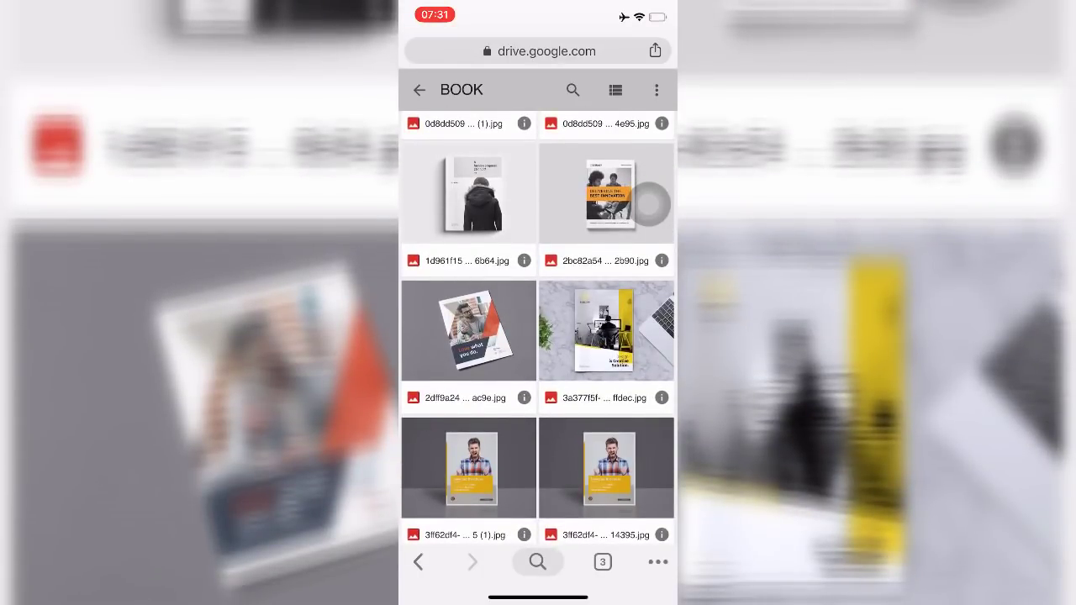
left_click(471, 467)
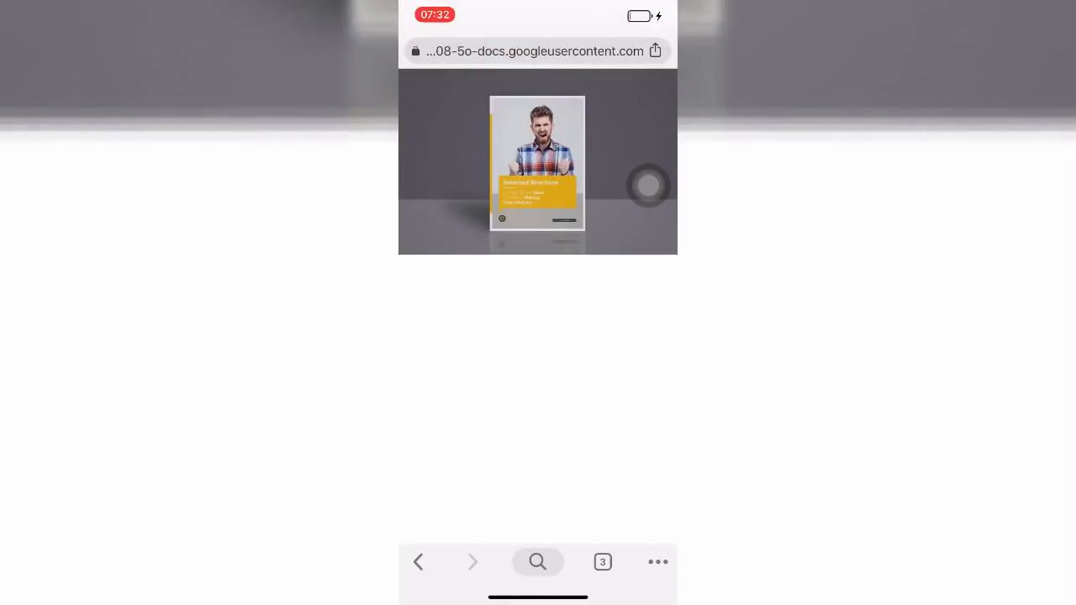
left_click(655, 51)
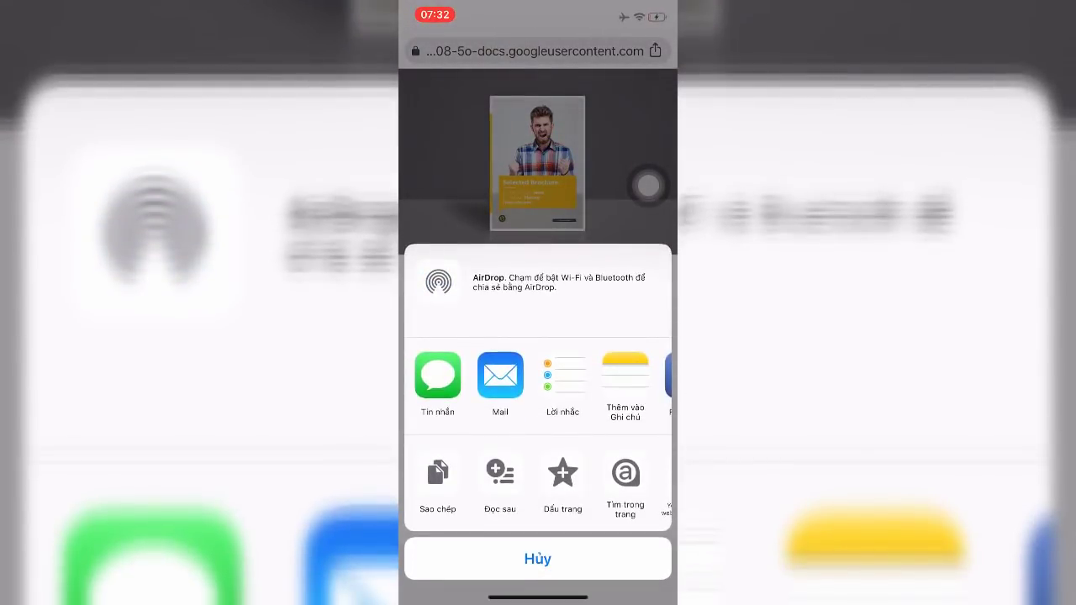
scroll(538, 483, "right", 5)
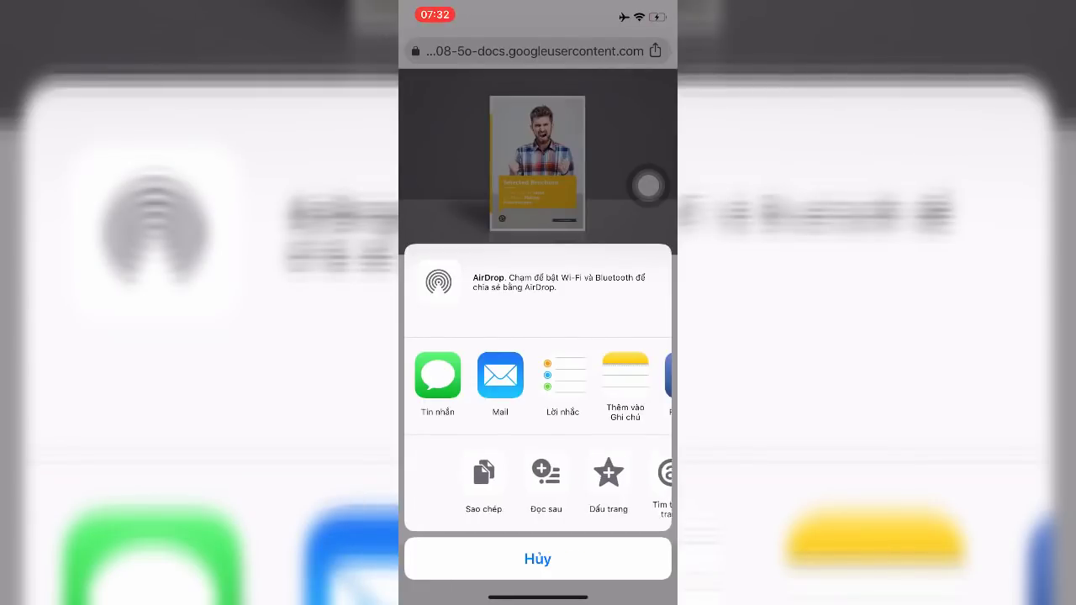
left_click(450, 473)
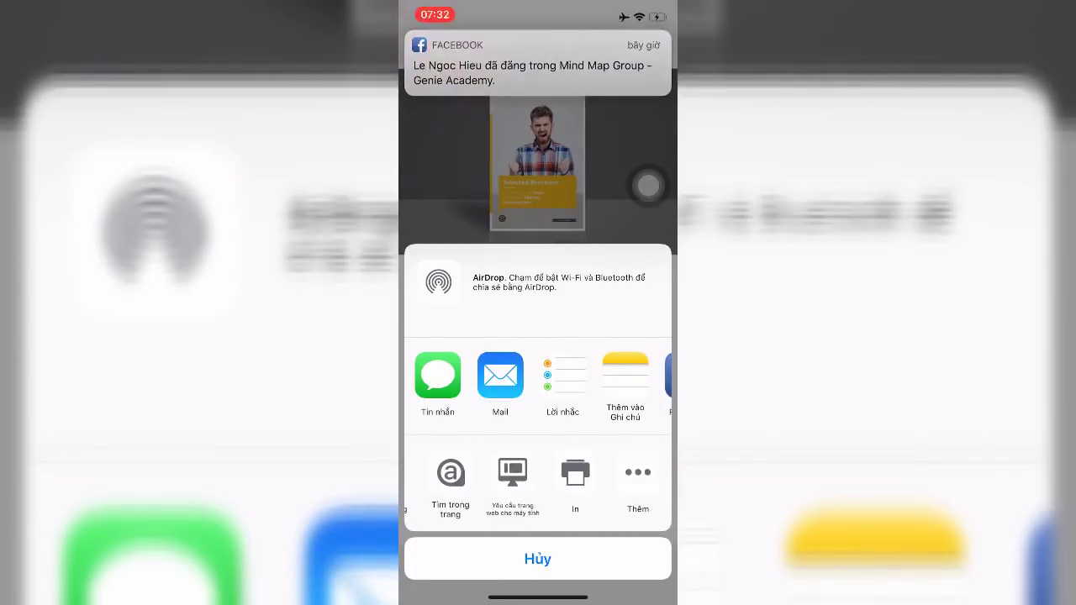
Try Chrome's options menu, tab overview and Request Desktop Site, then go home
left_click(658, 562)
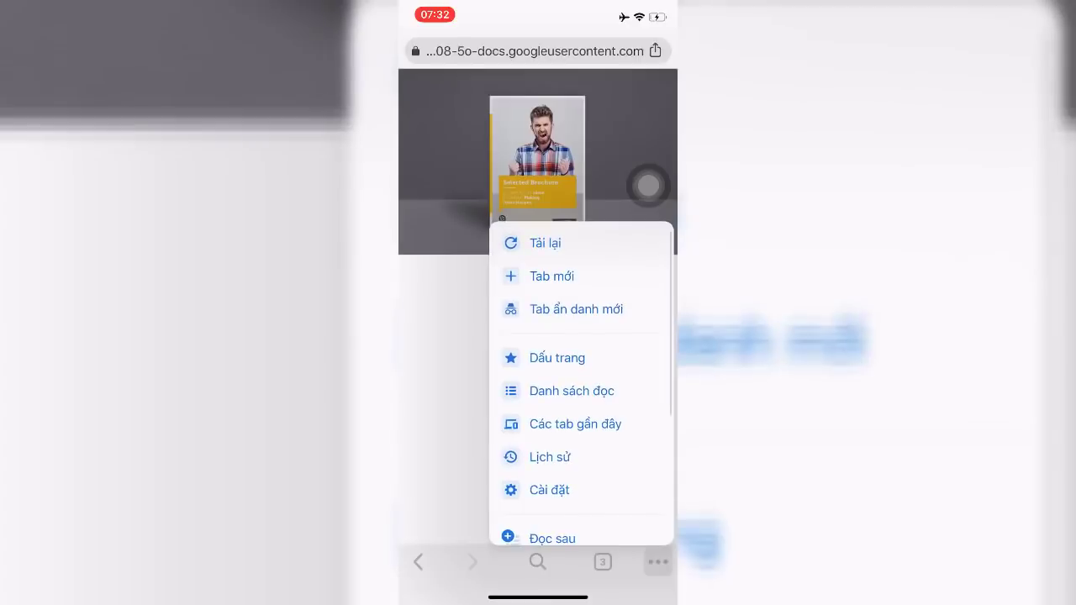
left_click(658, 561)
left_click(602, 562)
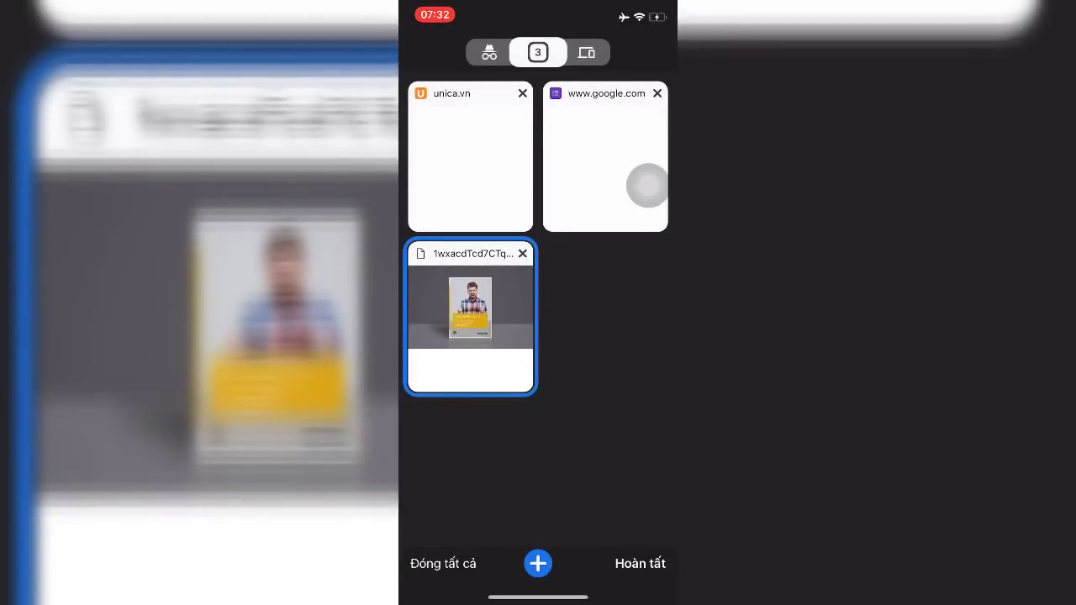
left_click(640, 563)
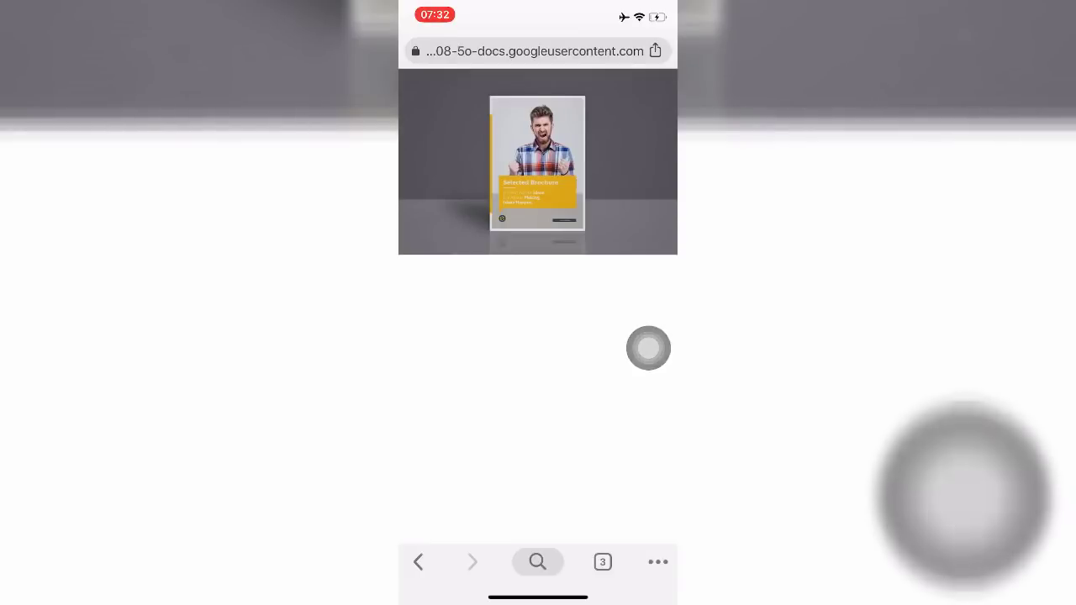
left_click(658, 562)
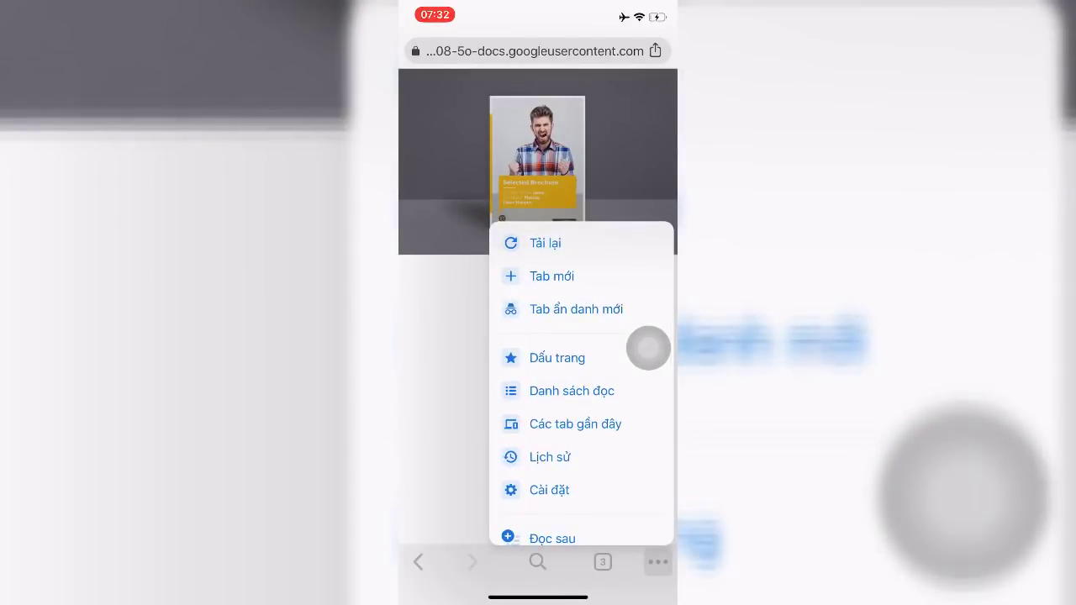
scroll(647, 347, "down", 5)
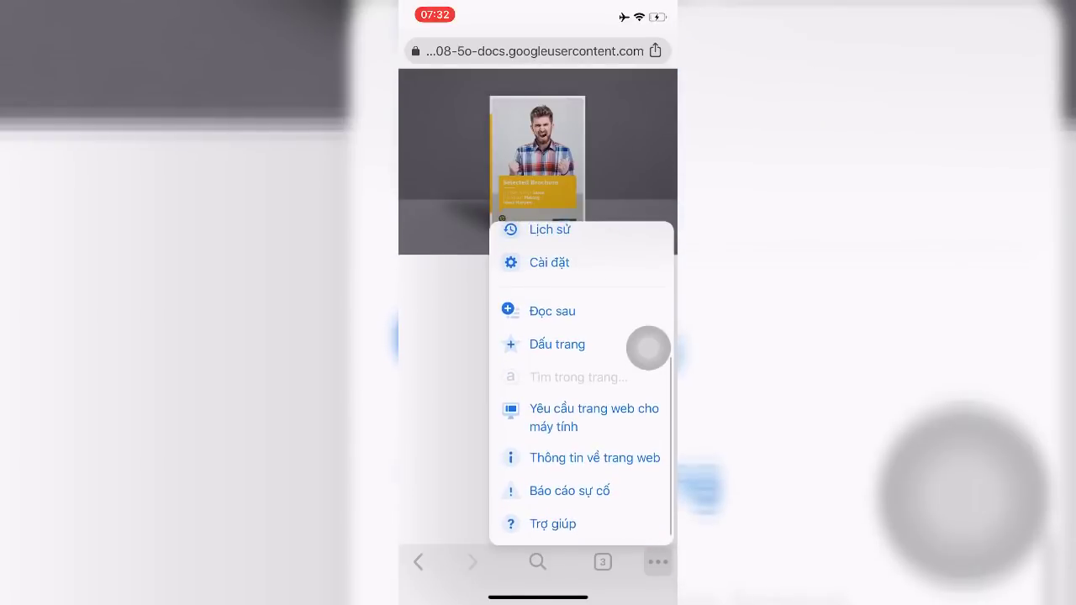
left_click(594, 417)
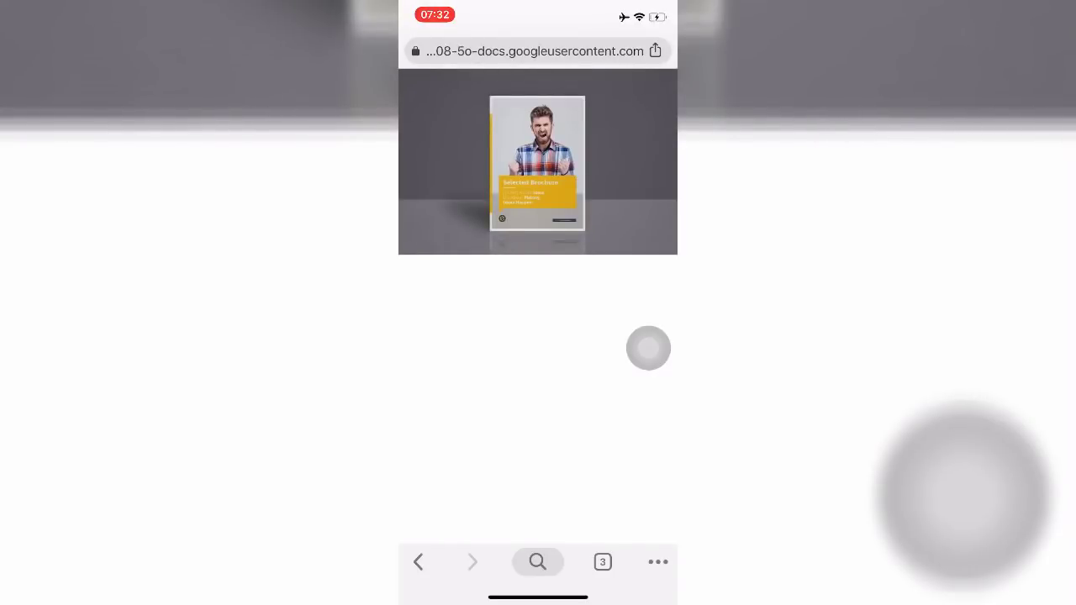
left_click(553, 175)
left_click(538, 378)
left_click_drag(538, 597, 538, 378)
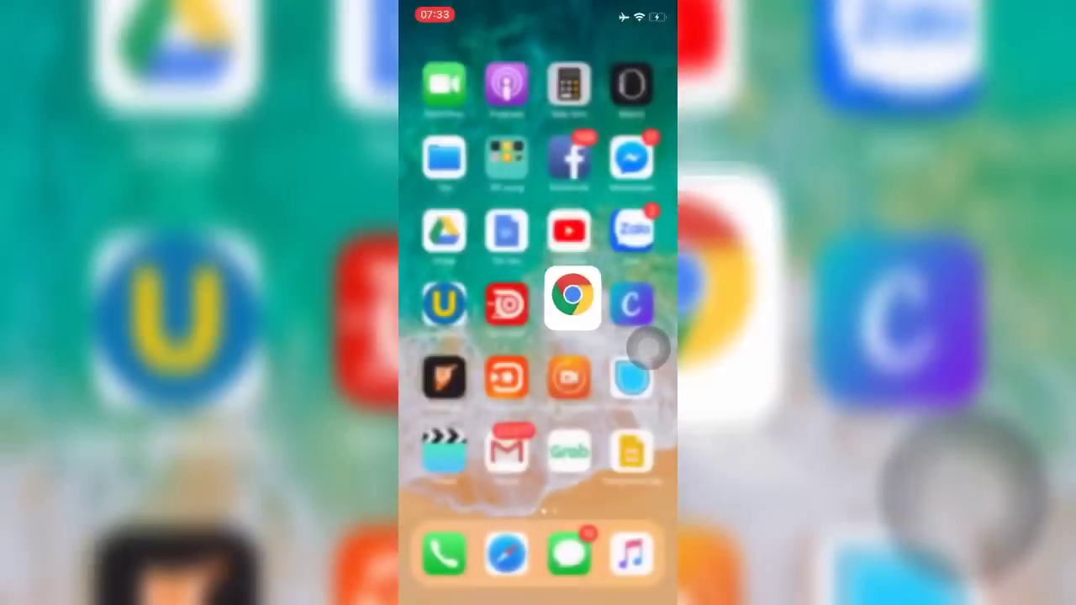
In Safari, save the shouting-man brochure mockup to photos via Share > Lưu hình ảnh
left_click(507, 557)
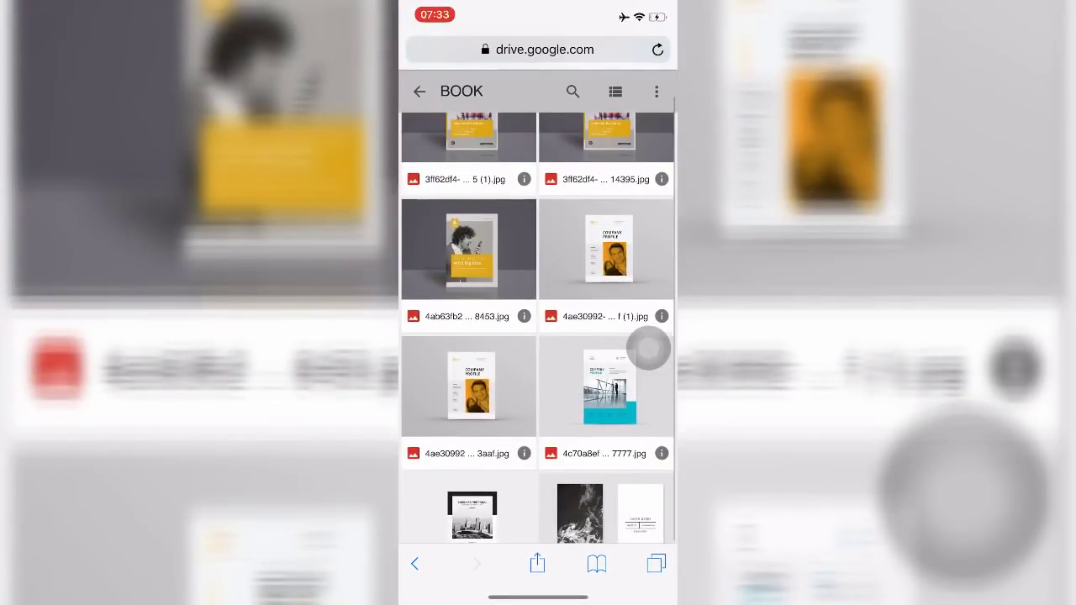
scroll(648, 350, "up", 3)
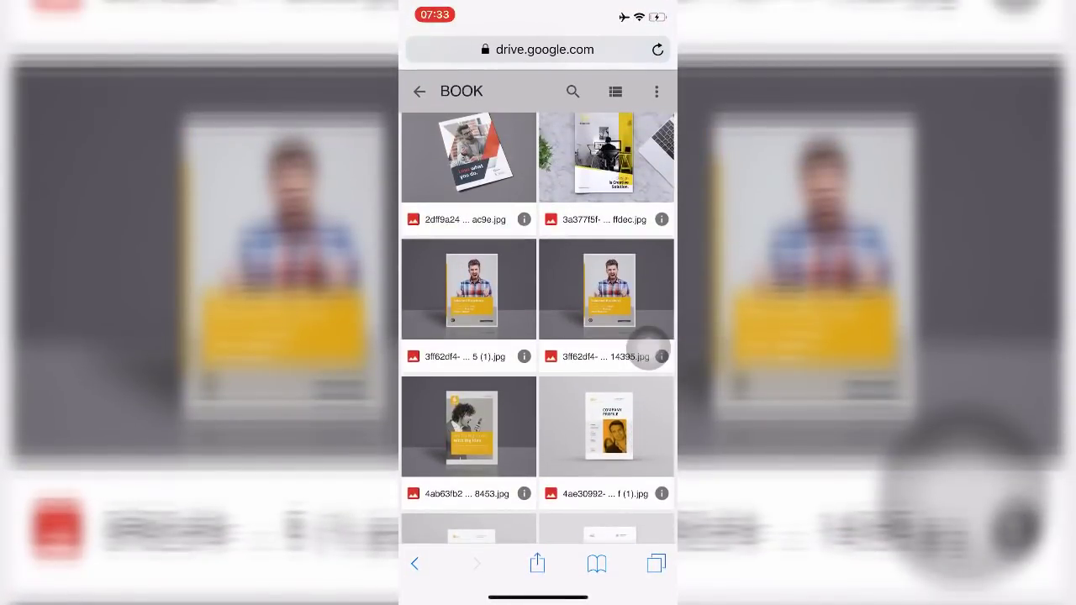
left_click(648, 350)
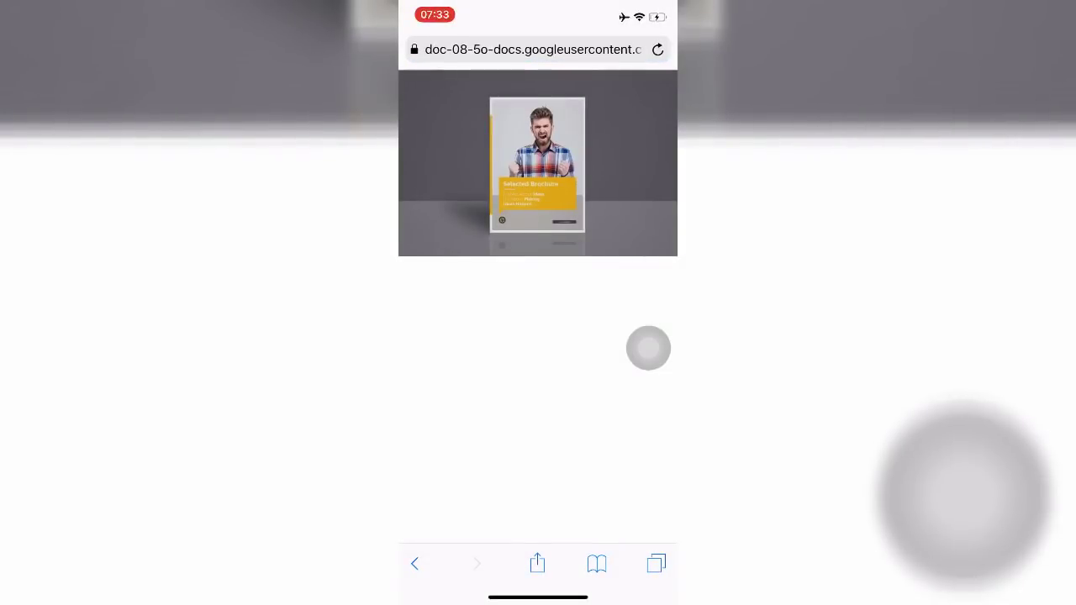
left_click(537, 563)
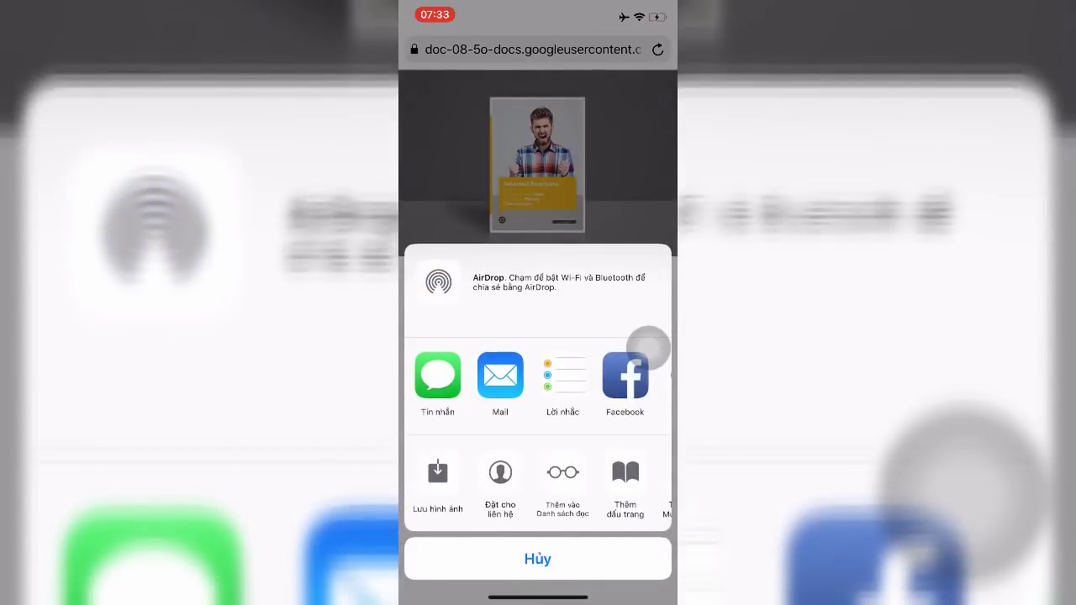
left_click(437, 475)
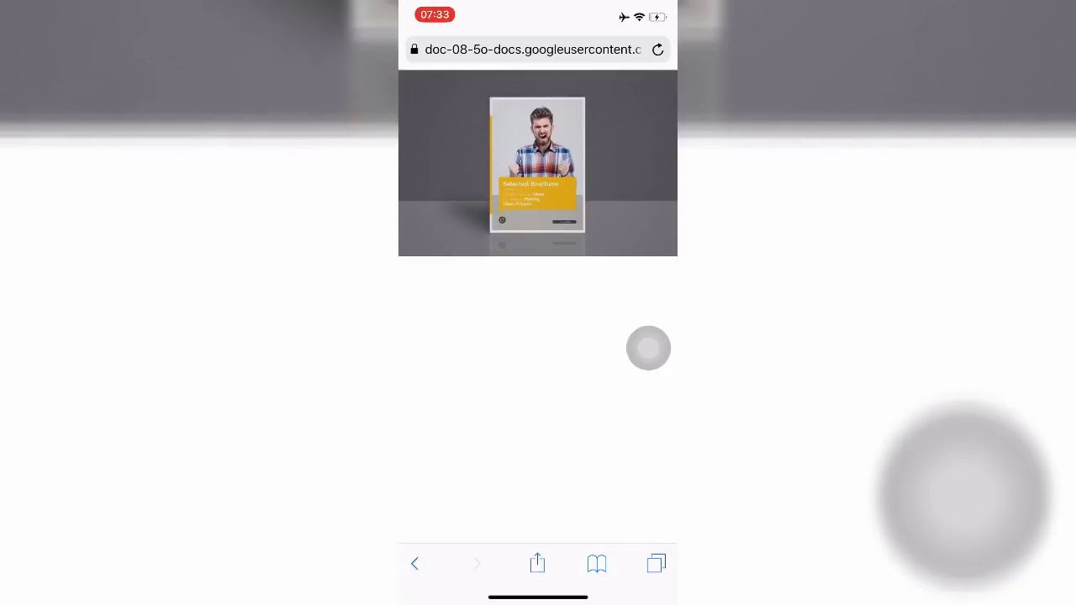
Go back to the home screen, reopen Canva, and return to the Ebook free results
left_click(648, 348)
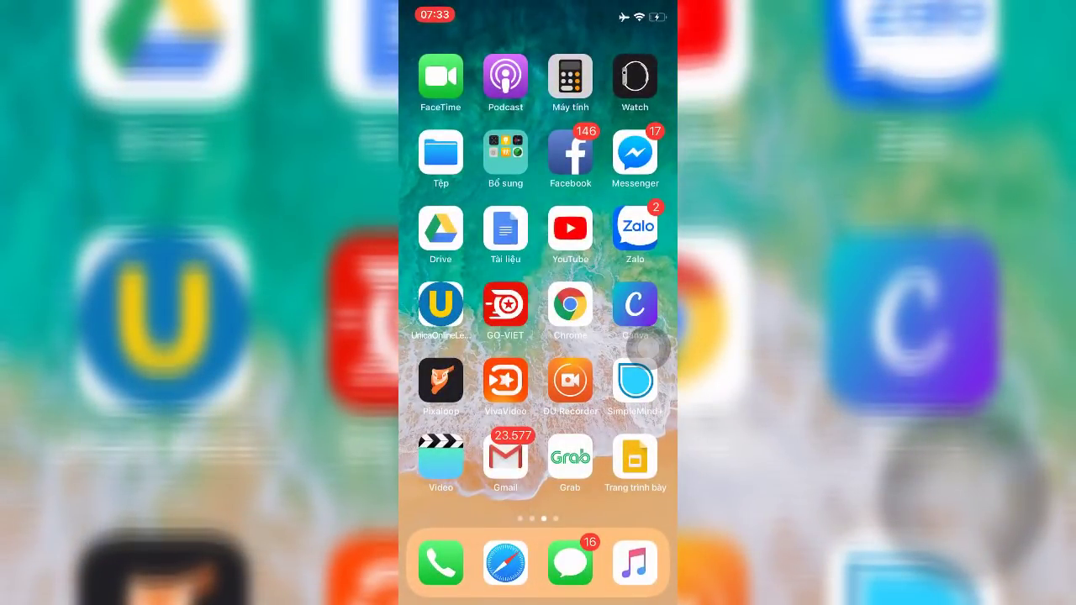
left_click(505, 562)
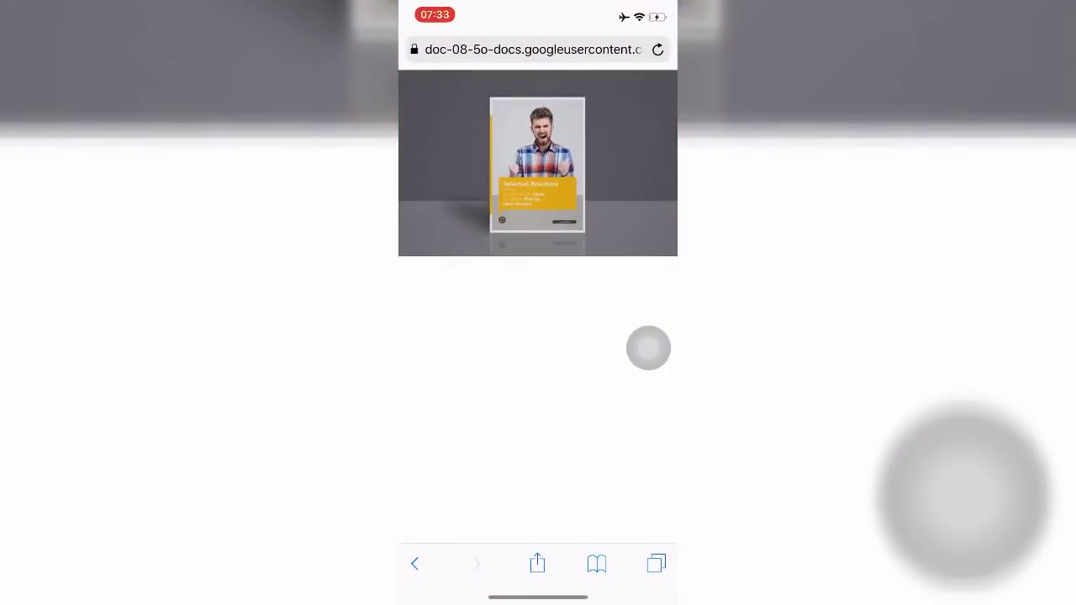
left_click(648, 348)
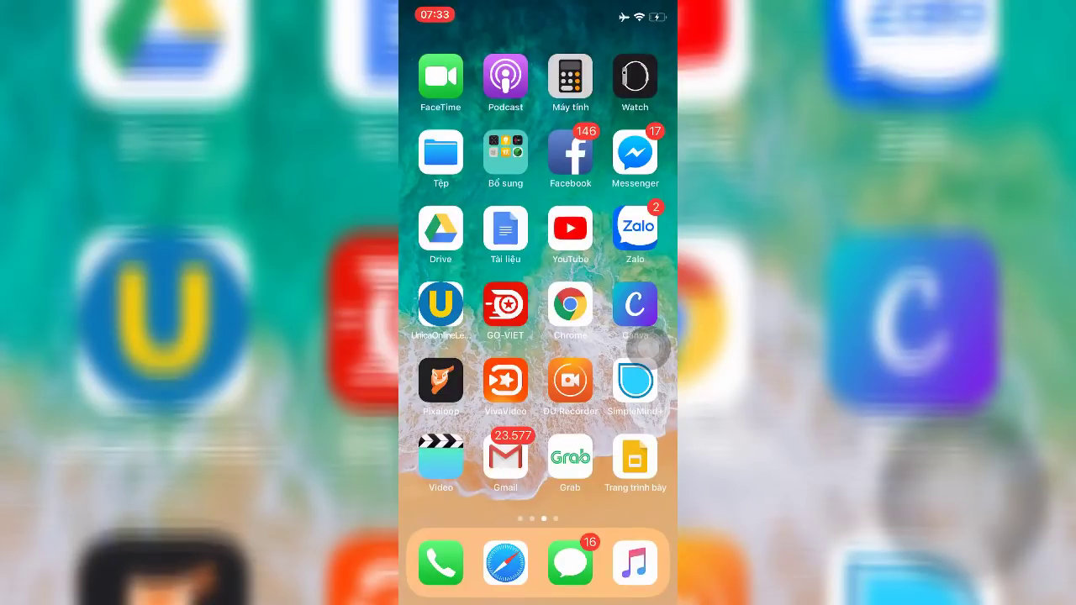
left_click(635, 304)
left_click(413, 49)
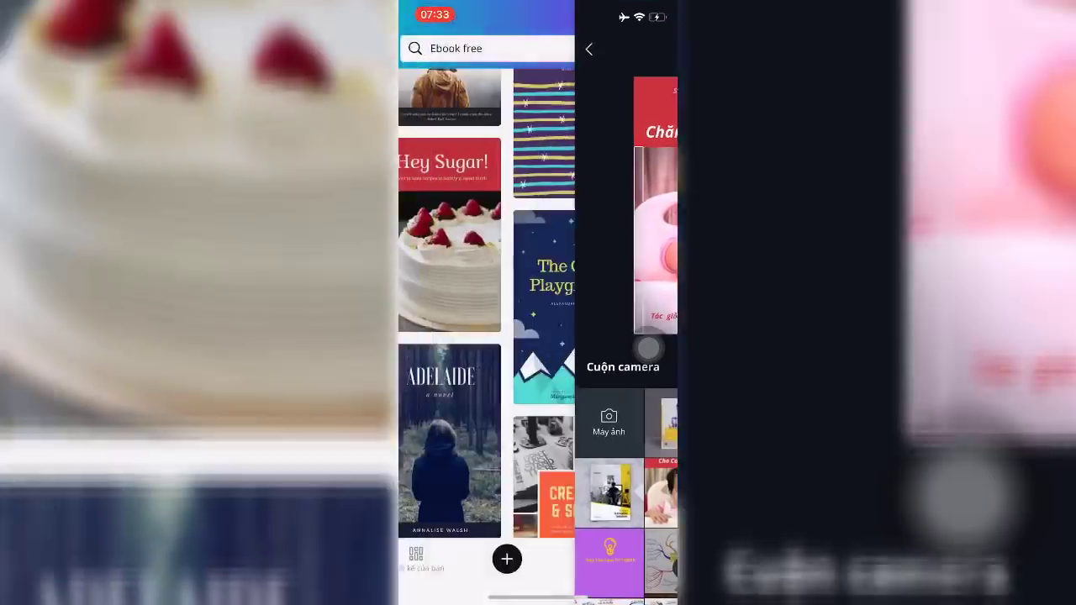
From Thiết kế của bạn, start a Trống design under Bài đăng Facebook > Bán hàng
left_click(415, 48)
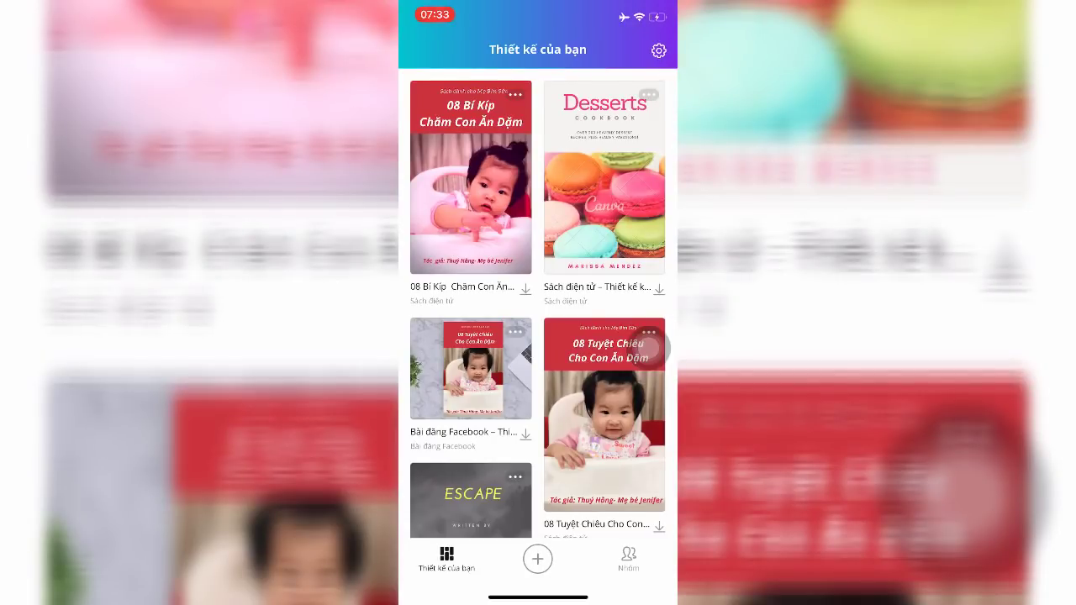
left_click(537, 559)
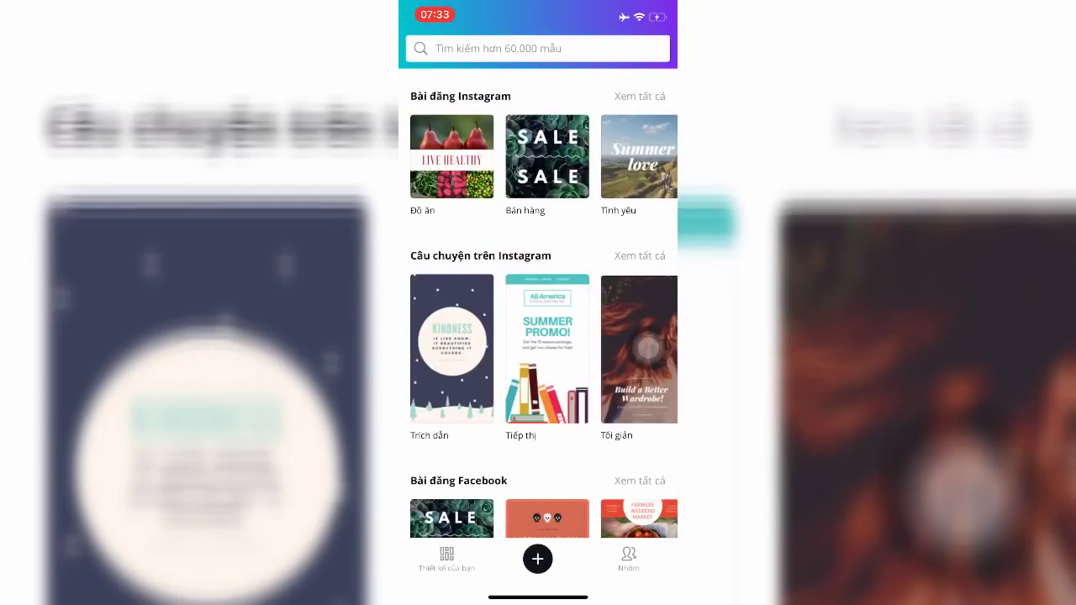
scroll(647, 349, "down", 3)
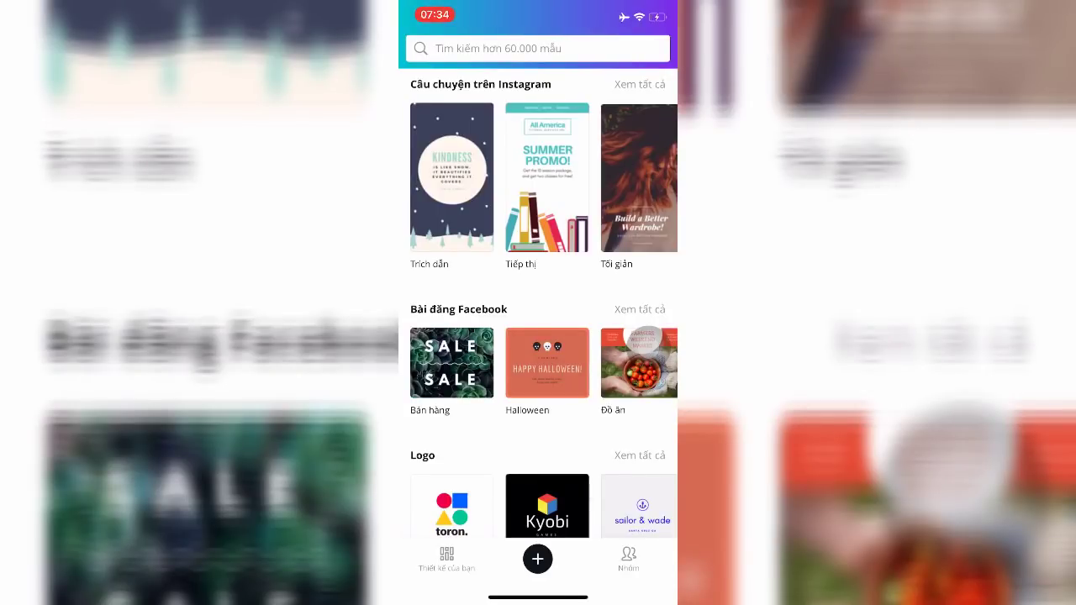
left_click(452, 362)
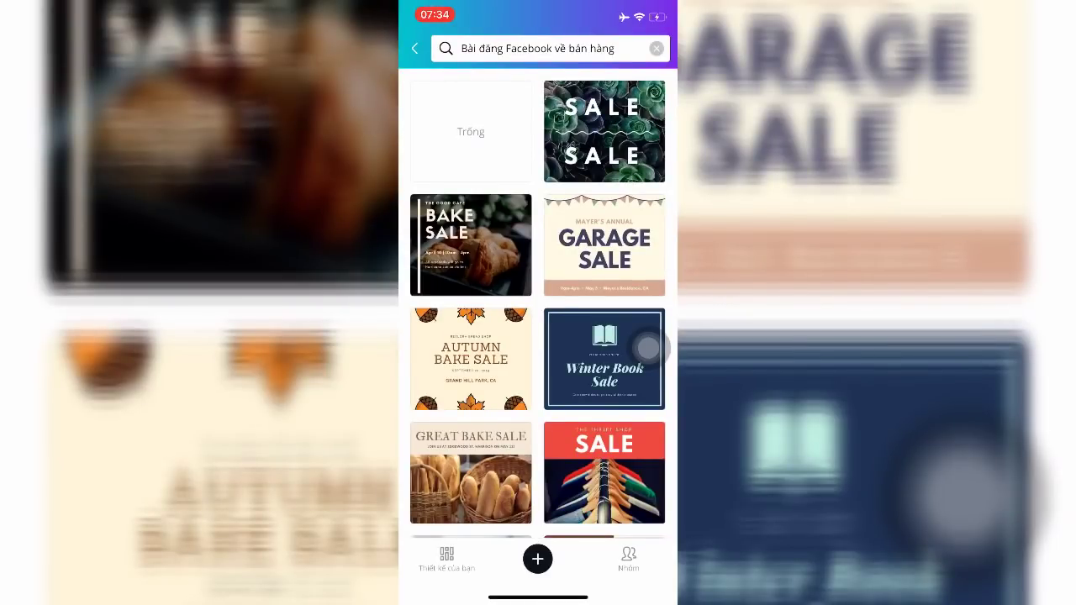
left_click(471, 131)
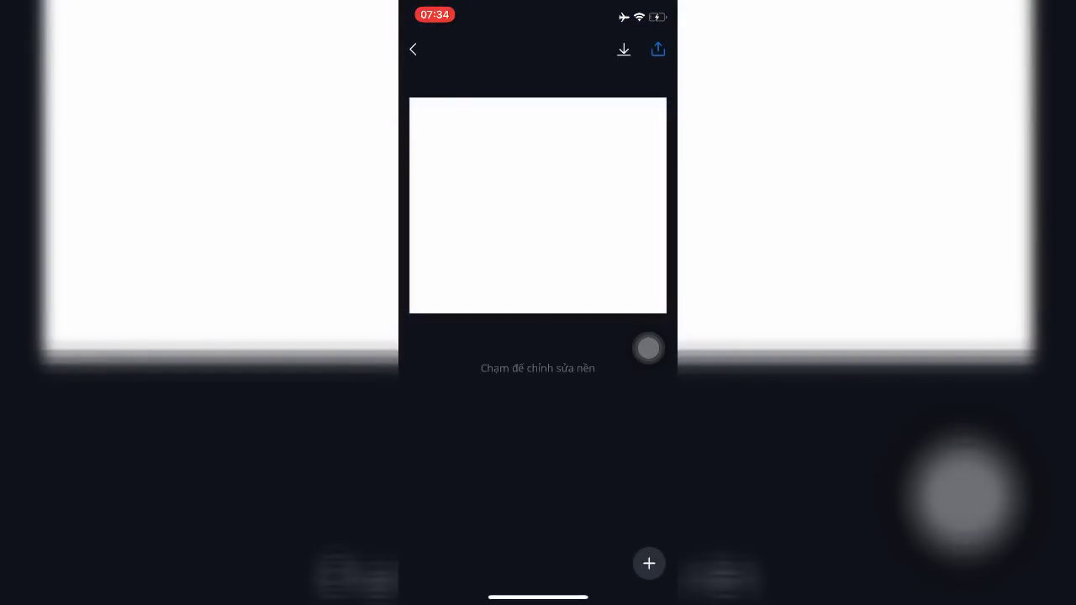
Set the yellow brochure mockup photo from Cuộn camera as the blank Canva post's background
left_click(649, 563)
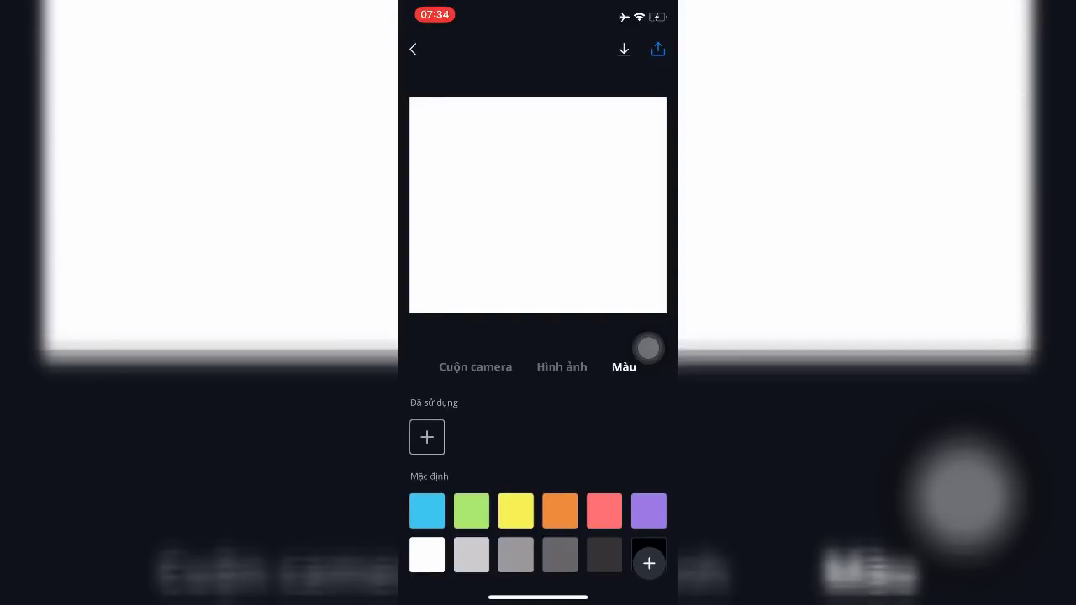
left_click(475, 366)
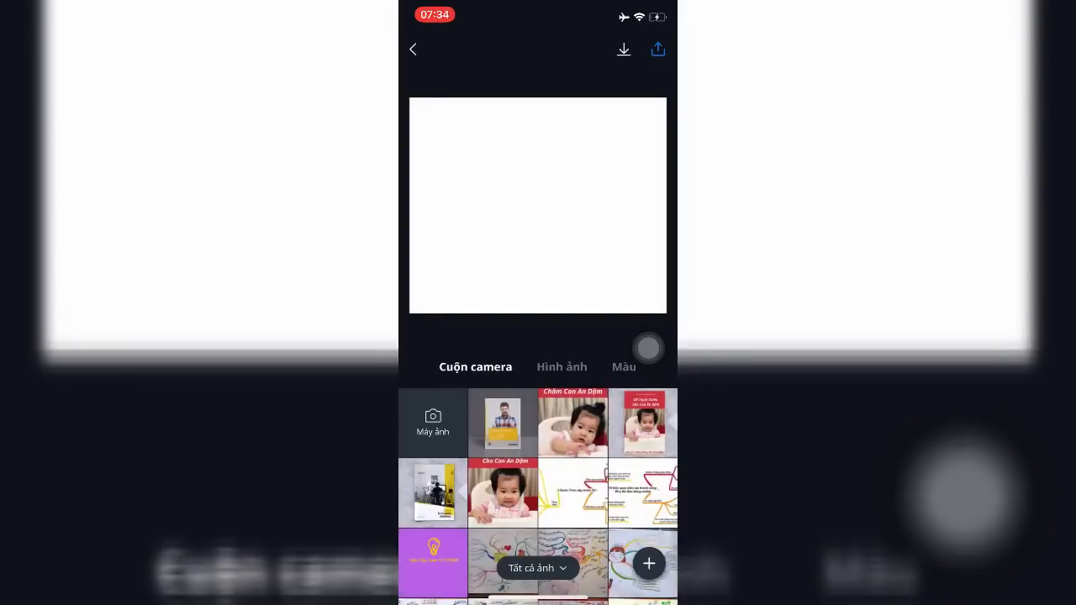
left_click(503, 423)
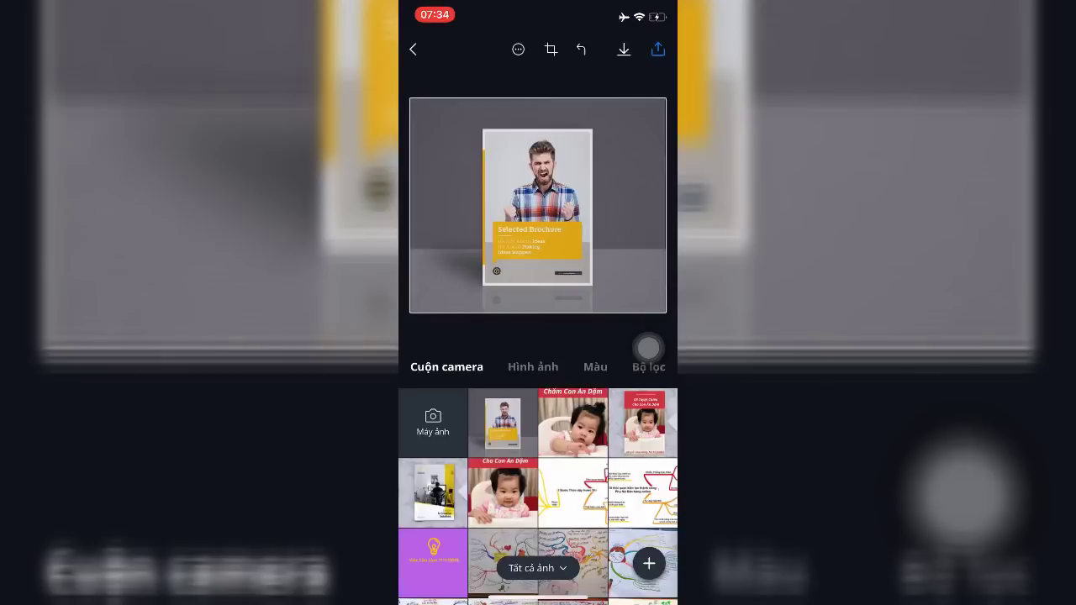
Place the baby 08 Tuyệt Chiêu Cho Con Ăn Dặm cover from Logo onto the brochure mockup
left_click_drag(538, 403, 537, 589)
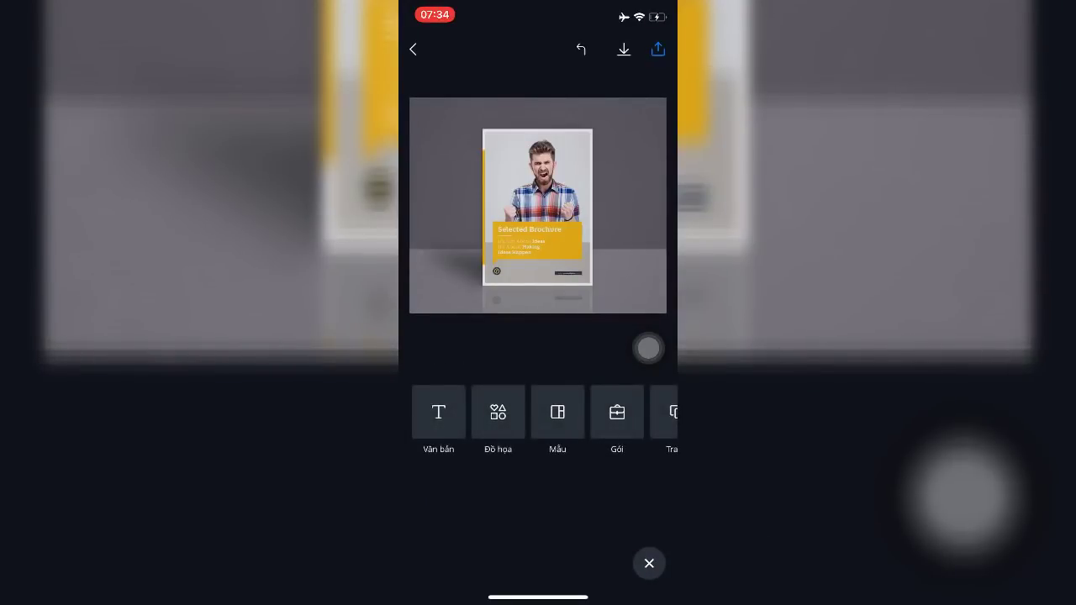
left_click_drag(606, 412, 470, 412)
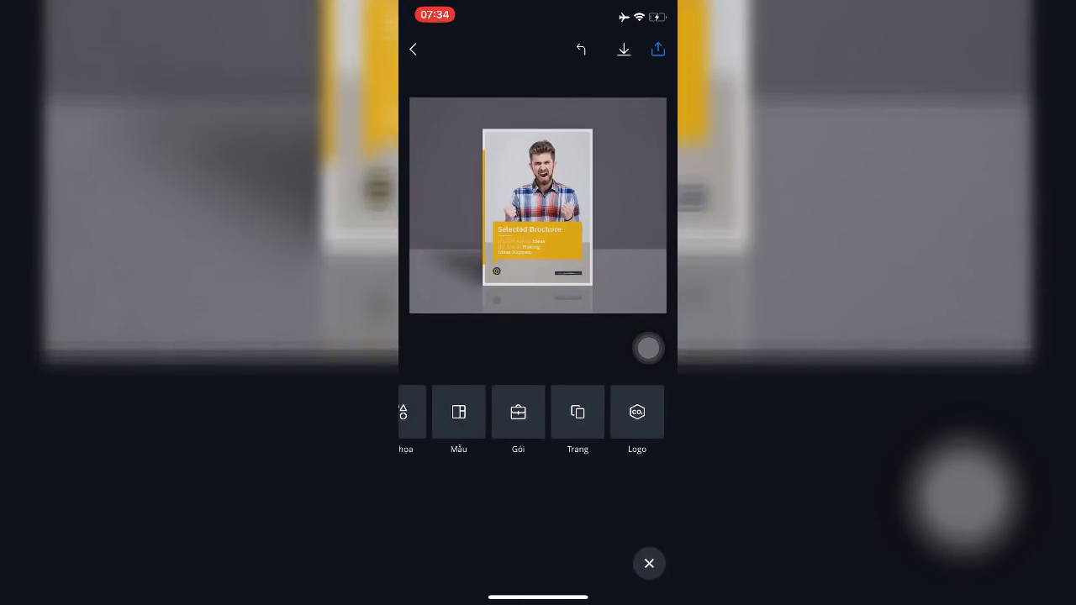
left_click(637, 411)
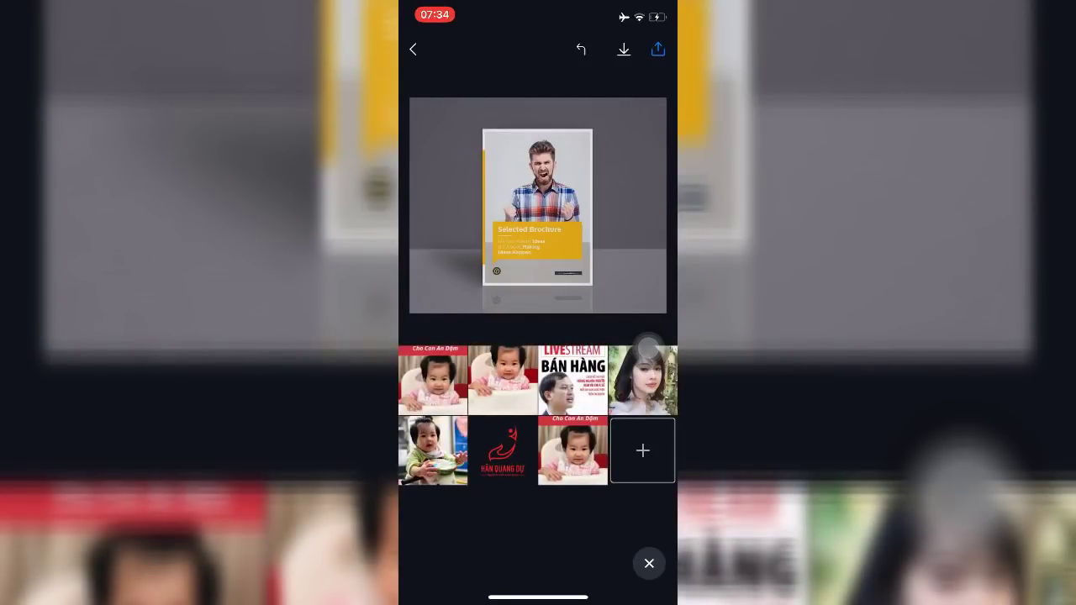
left_click(432, 380)
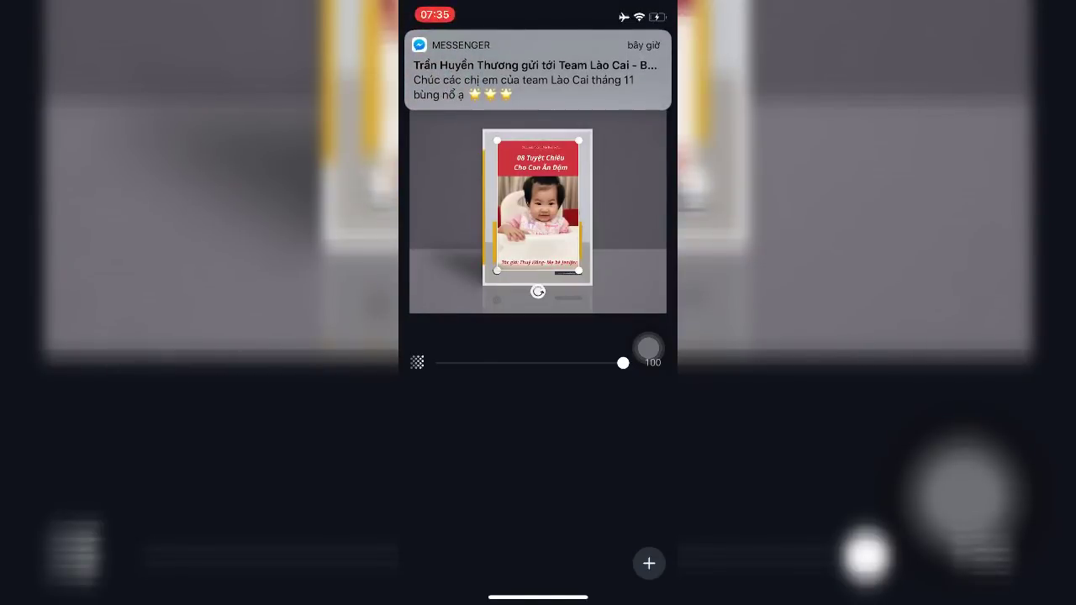
left_click(538, 206)
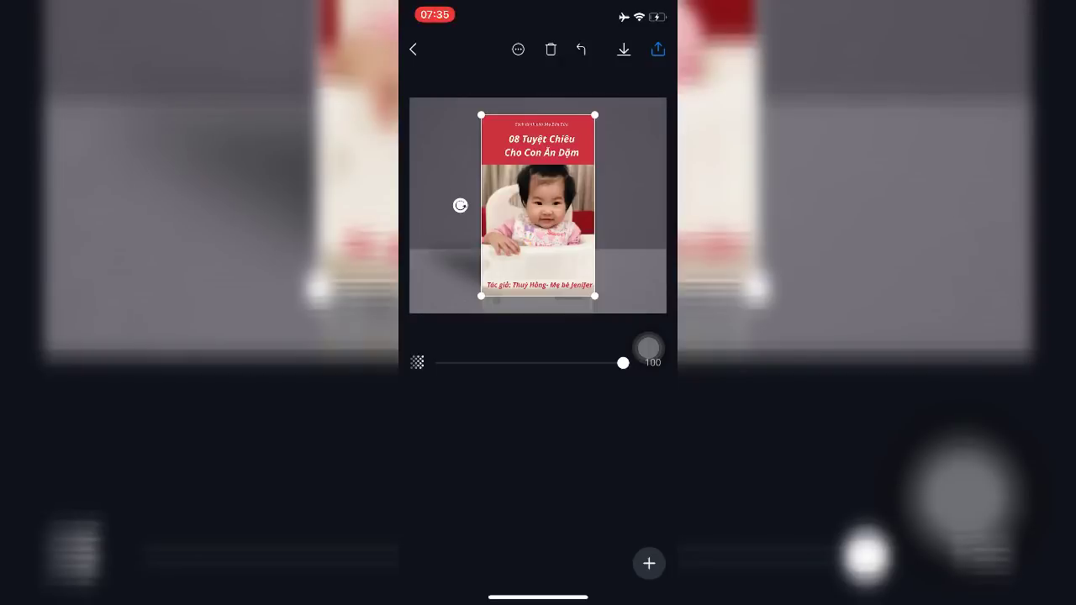
left_click(648, 347)
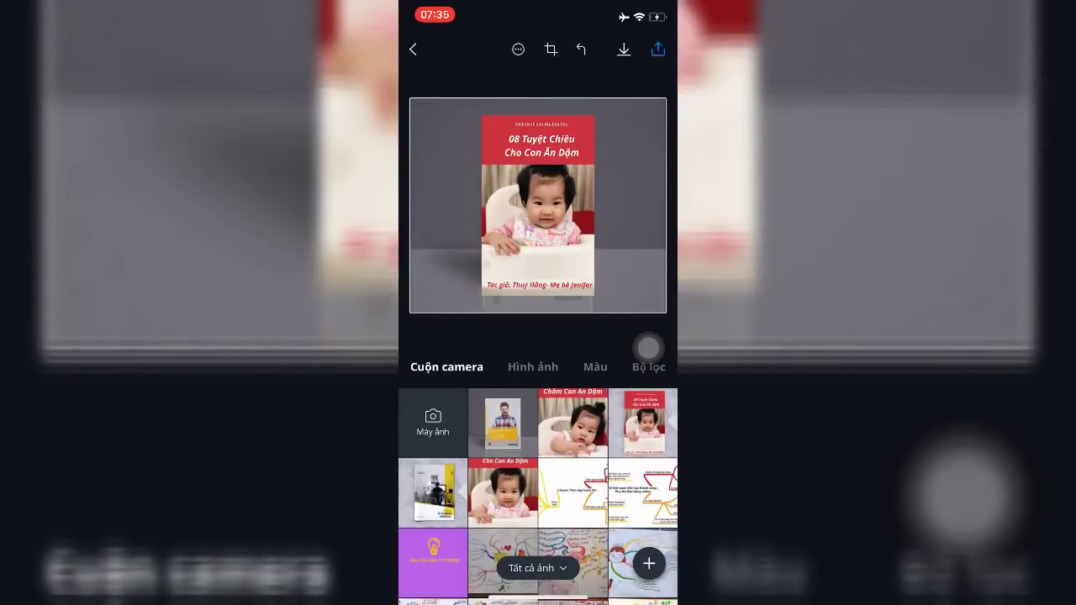
Download the finished mockup to the camera roll and return to the home screen
left_click(623, 48)
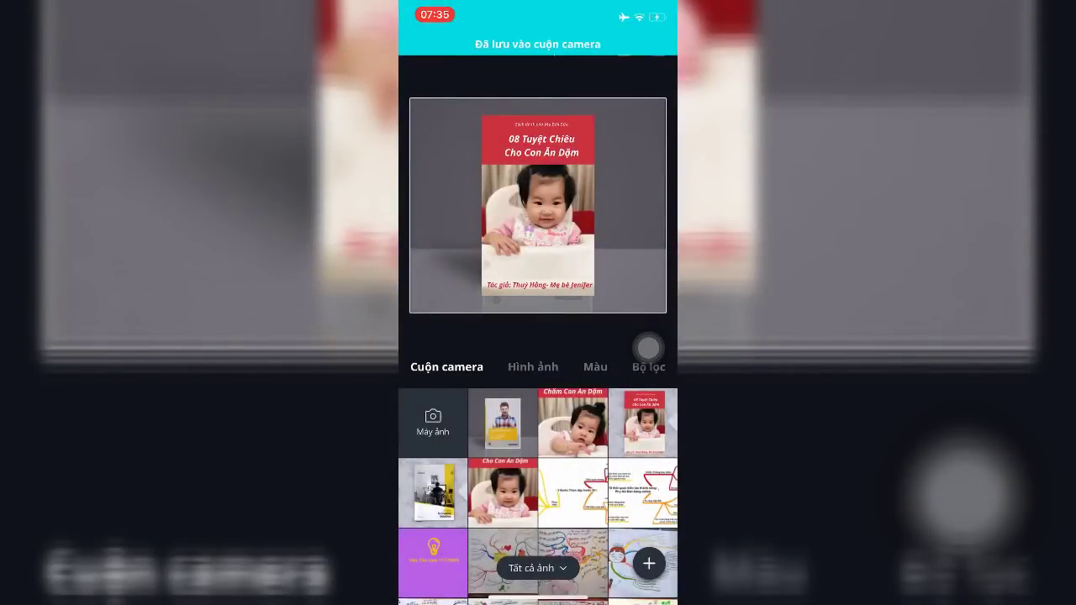
left_click(648, 347)
left_click_drag(470, 379, 639, 378)
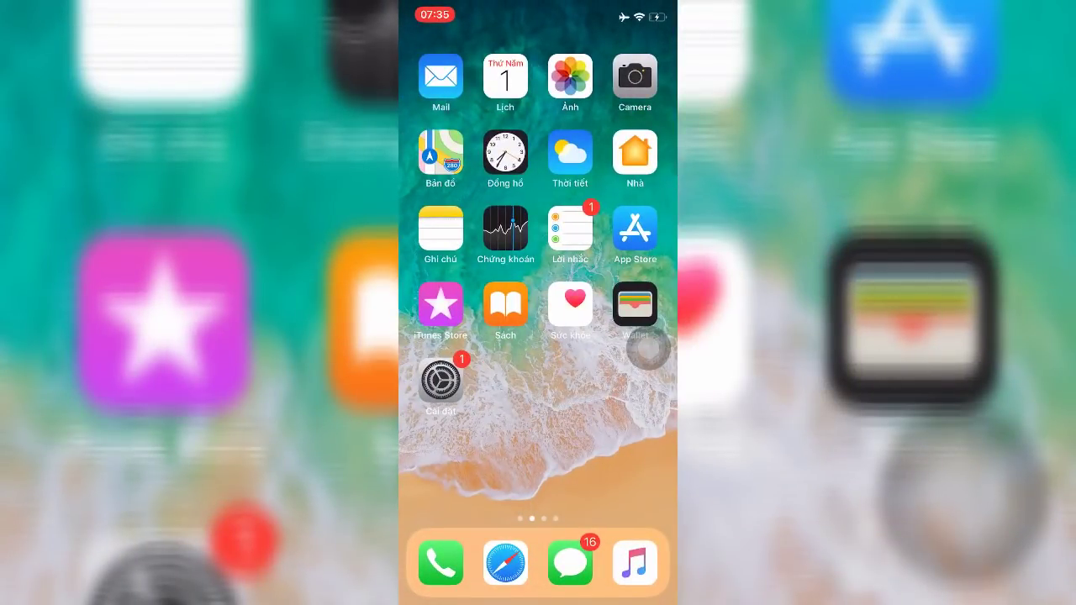
left_click(570, 76)
left_click(473, 210)
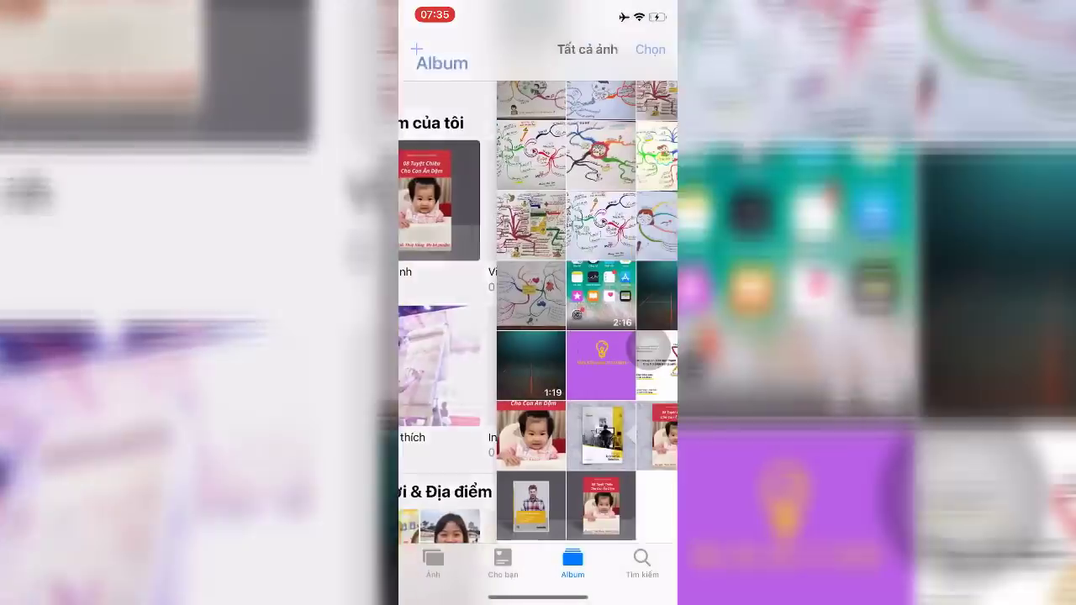
left_click(504, 500)
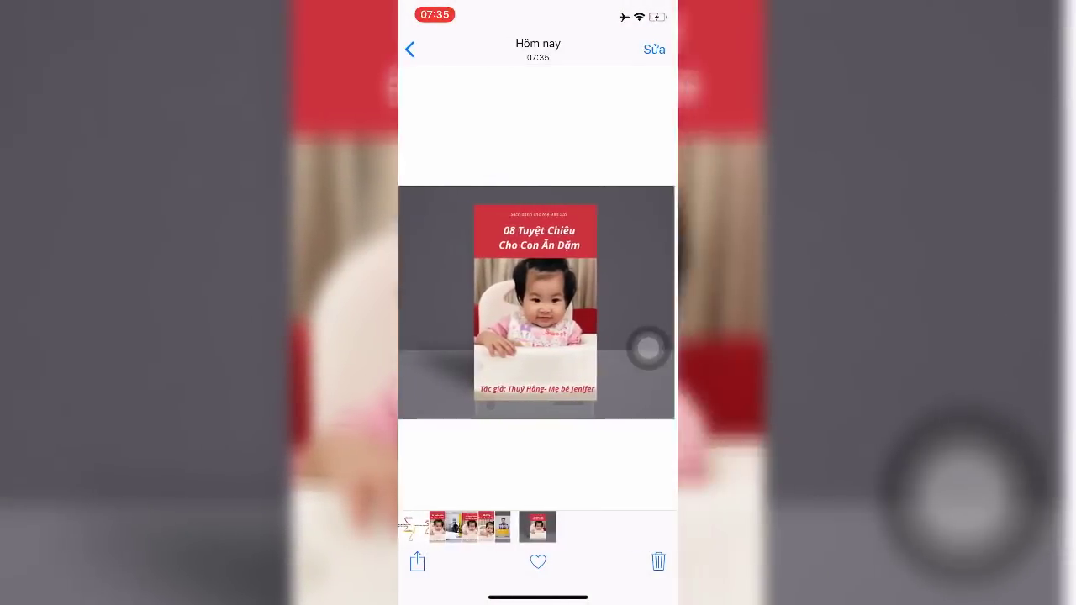
left_click_drag(471, 527, 588, 527)
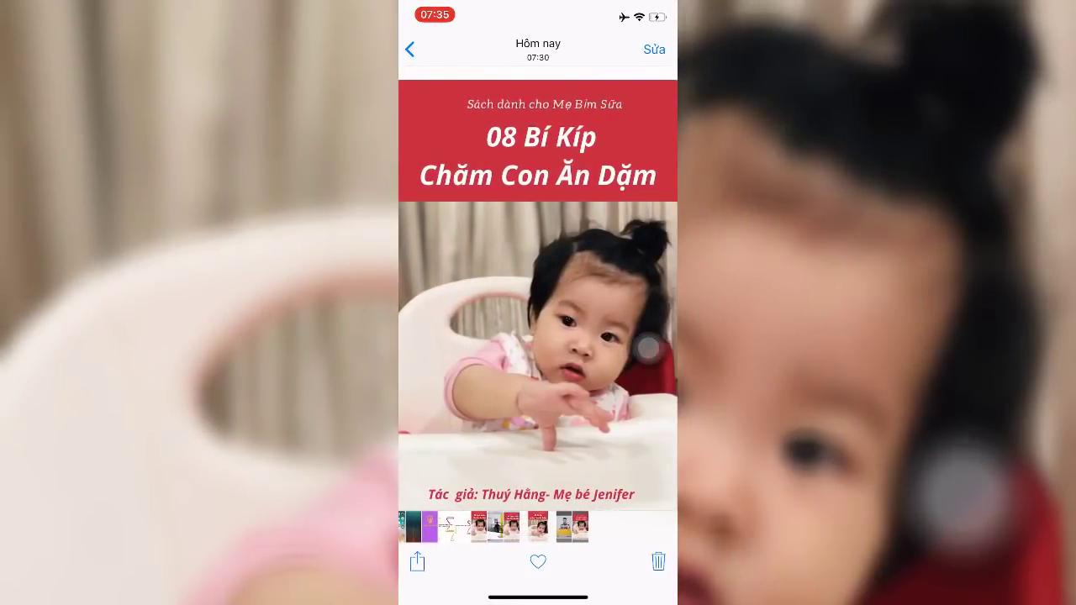
left_click_drag(505, 527, 580, 527)
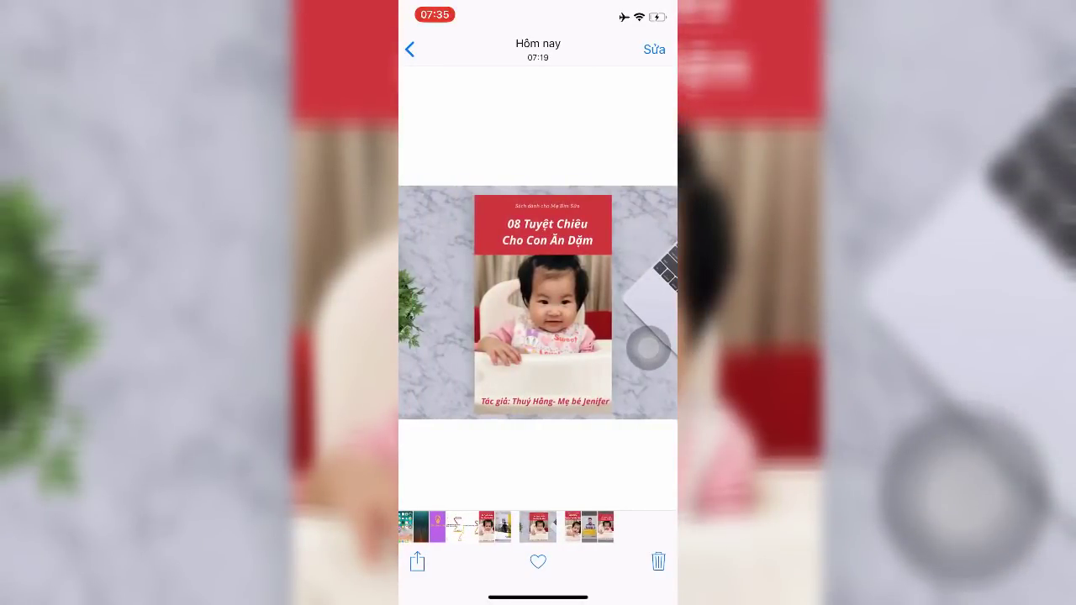
left_click_drag(538, 597, 538, 420)
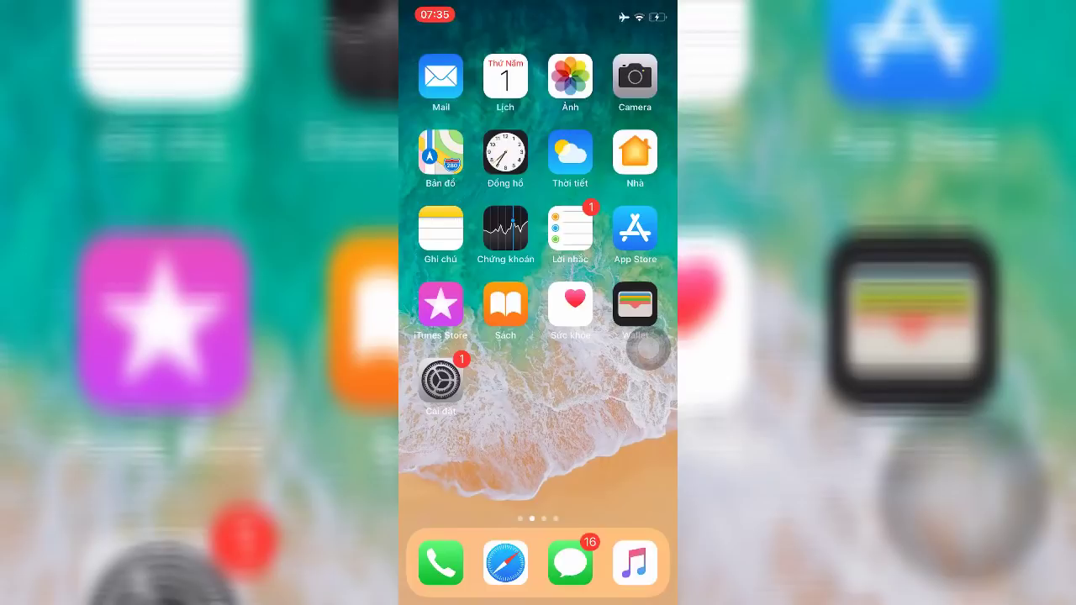
left_click(505, 562)
left_click_drag(538, 598, 538, 420)
left_click(570, 76)
left_click(410, 47)
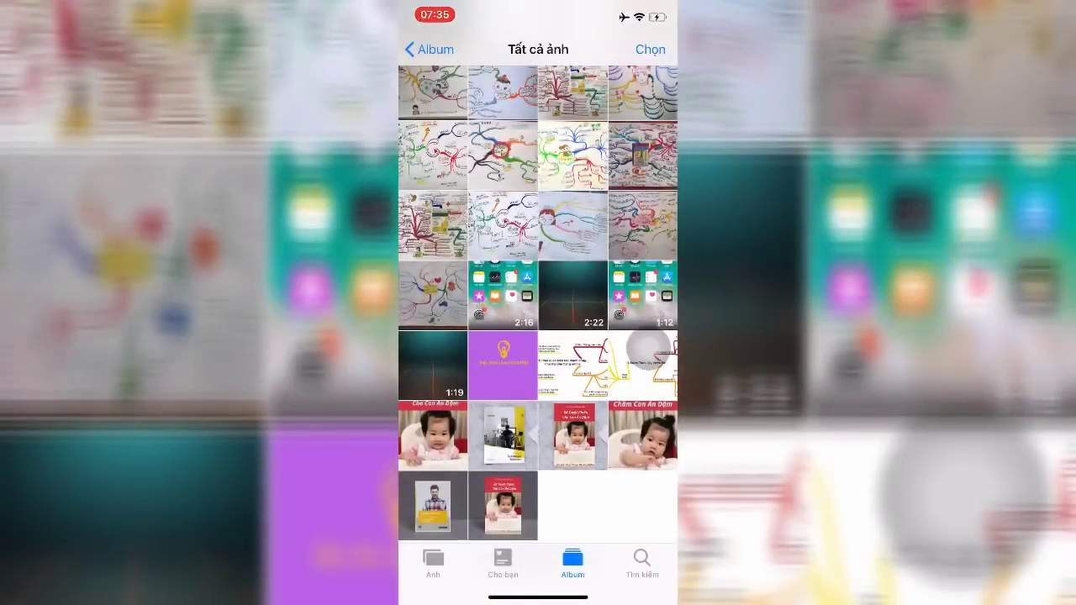
left_click(503, 505)
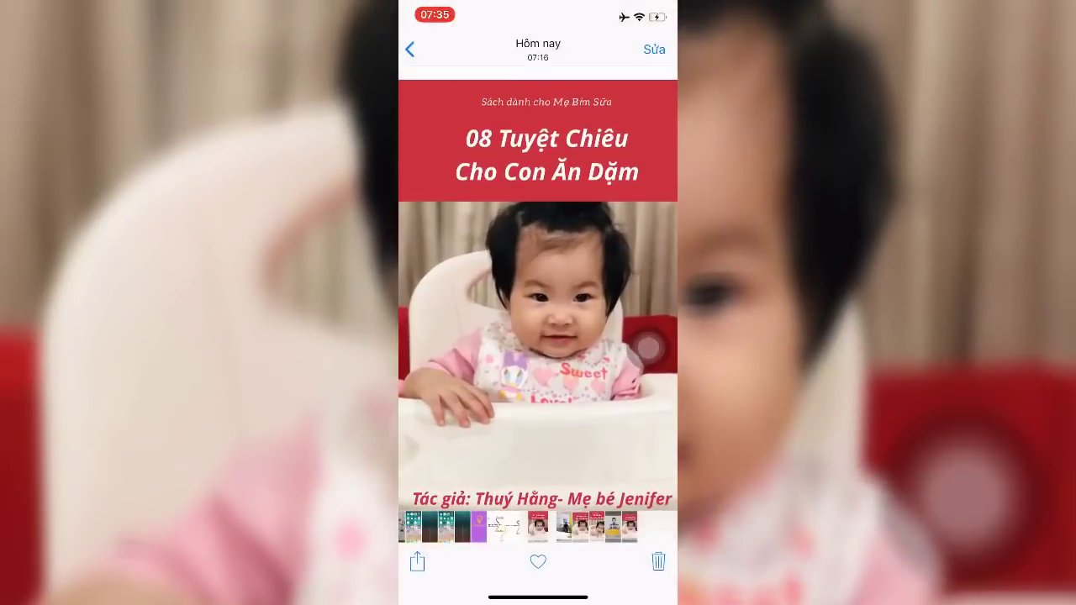
left_click(410, 49)
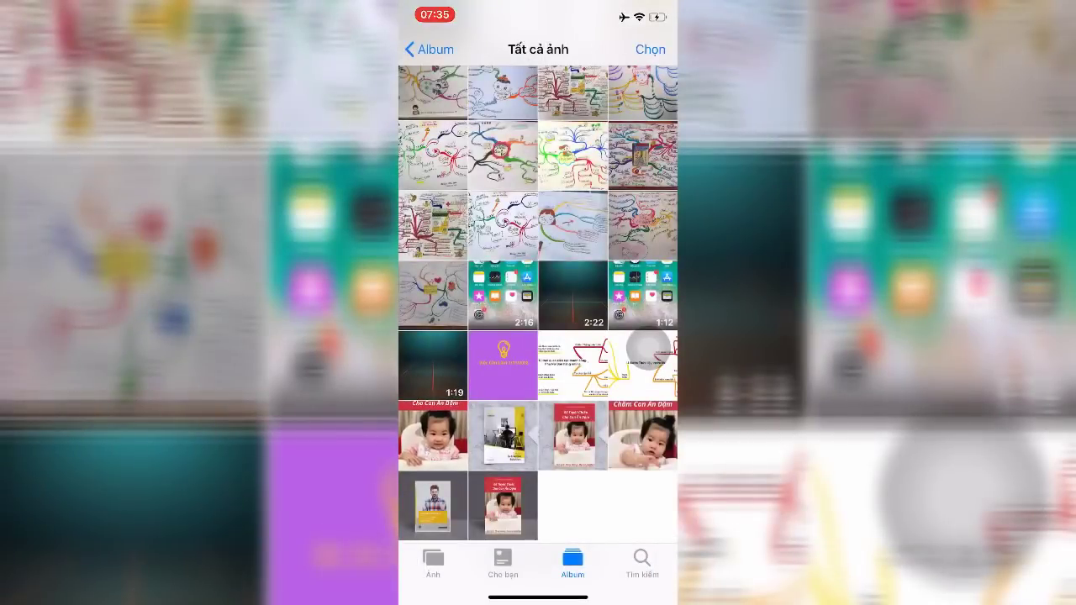
left_click(503, 435)
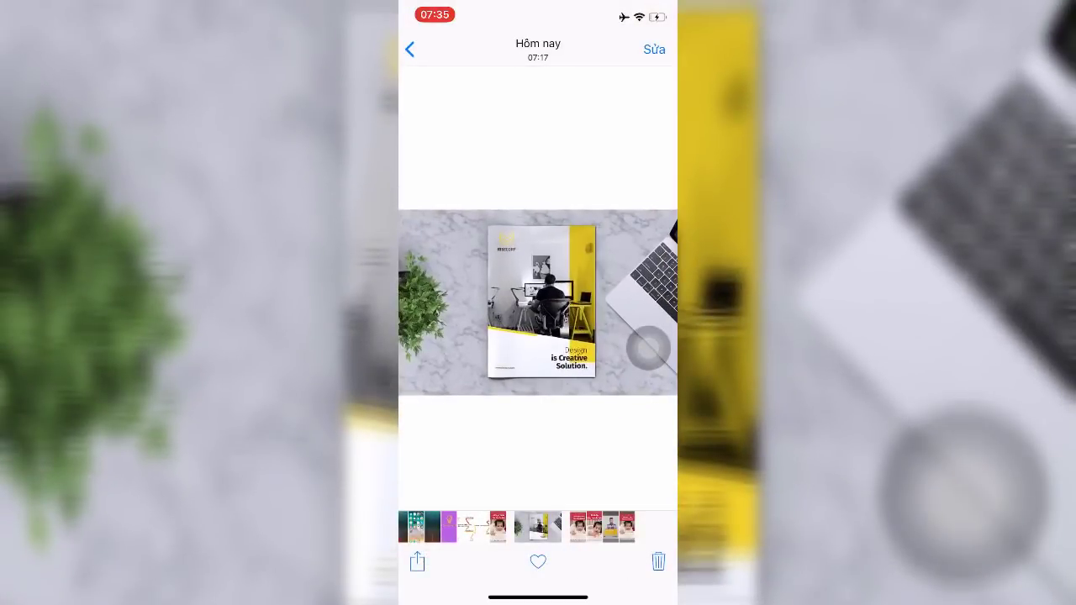
left_click(410, 49)
left_click(433, 504)
left_click_drag(538, 597, 538, 379)
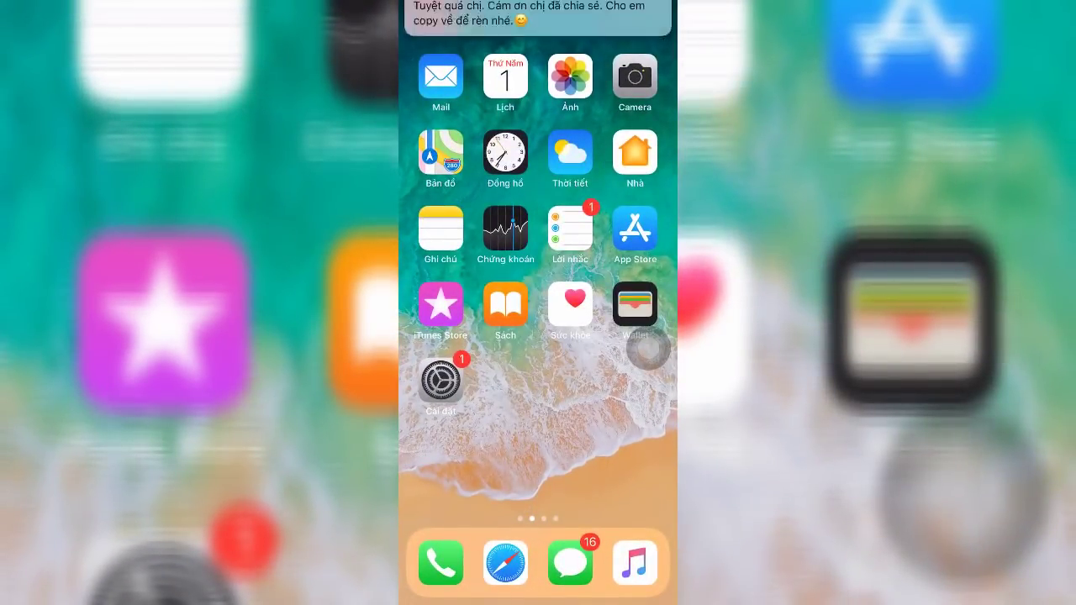
left_click_drag(538, 596, 538, 379)
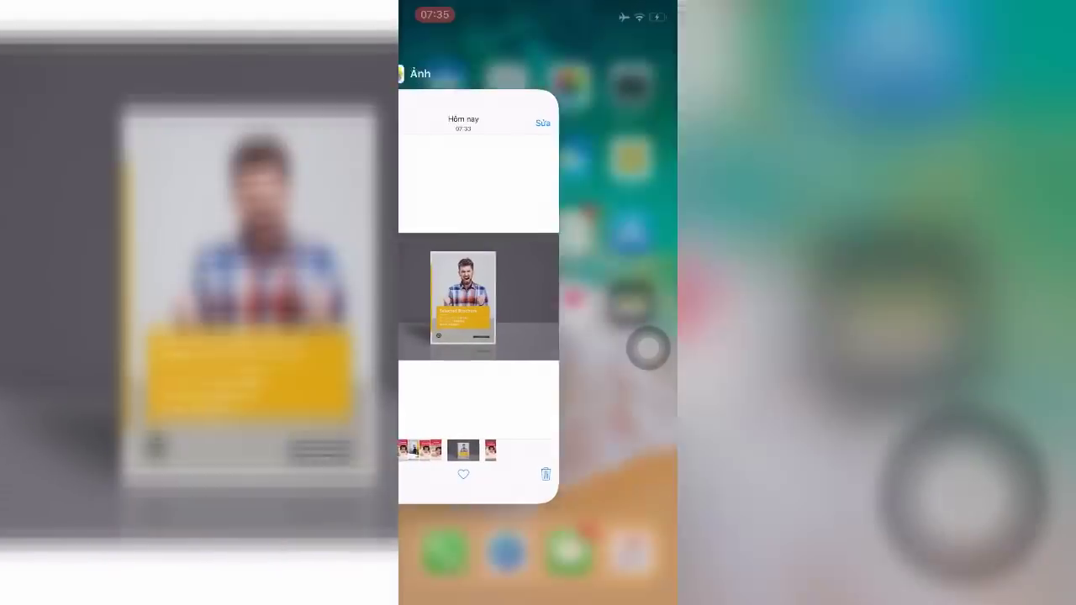
left_click_drag(538, 597, 538, 378)
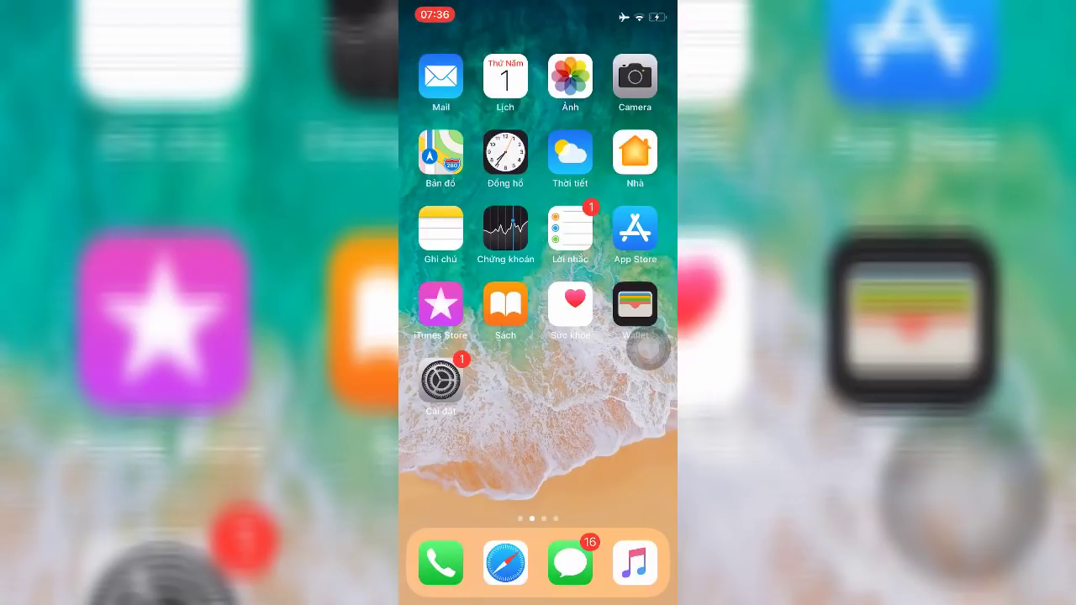
Find the Facebook app on the home screen pages and launch it
left_click_drag(622, 337, 453, 336)
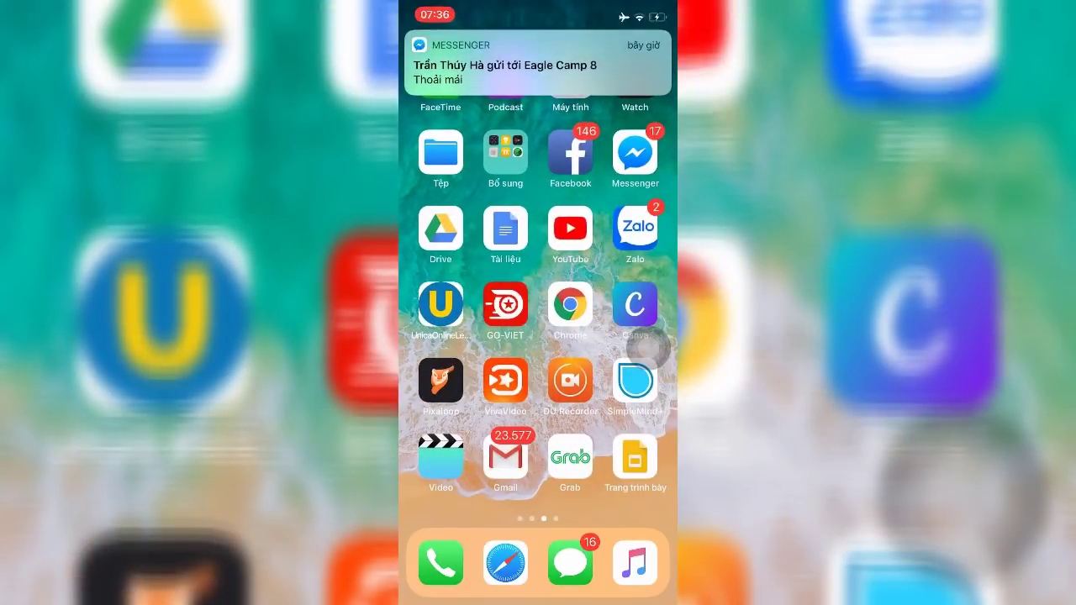
mouse_move(622, 336)
left_mouse_down()
mouse_move(454, 336)
mouse_move(622, 336)
left_mouse_up()
mouse_move(454, 336)
left_mouse_down()
mouse_move(621, 336)
mouse_move(454, 336)
left_mouse_up()
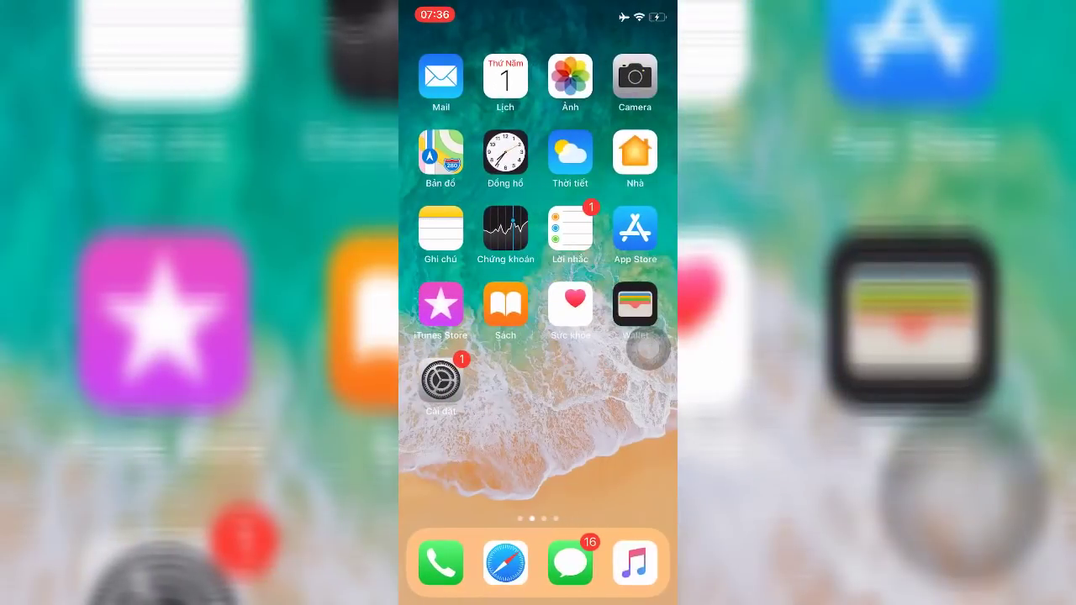
left_click_drag(622, 337, 454, 336)
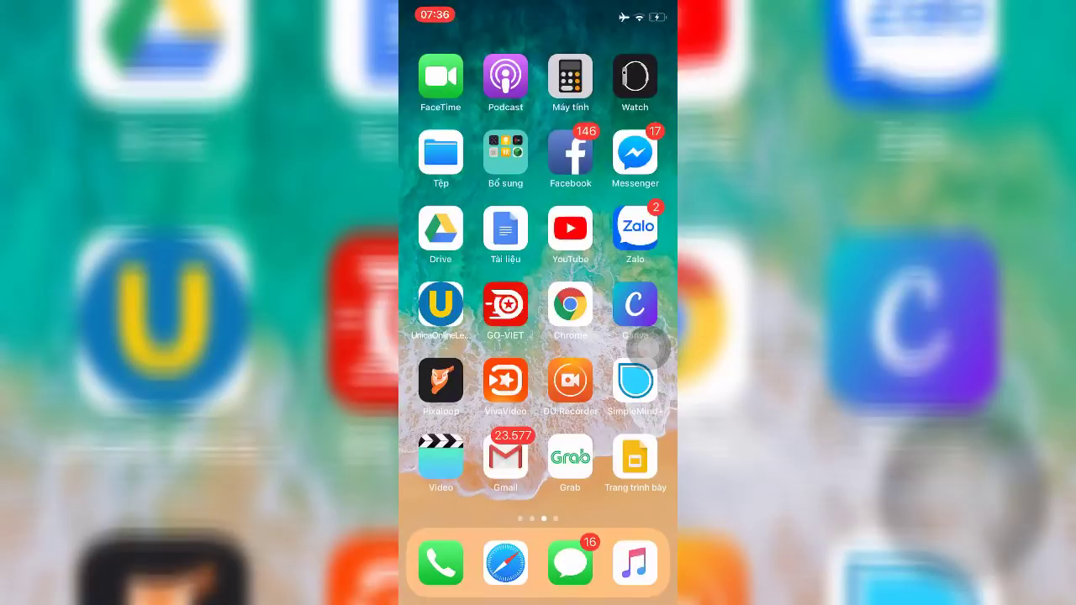
left_click(570, 152)
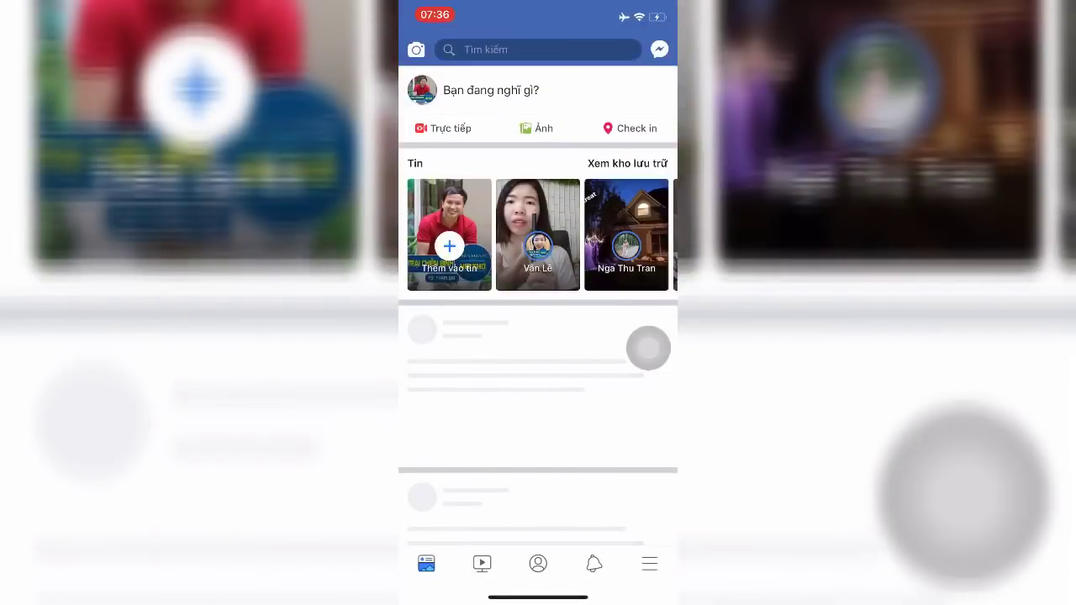
Search Facebook for the teacher's name and open their page's cover photo
left_click(504, 48)
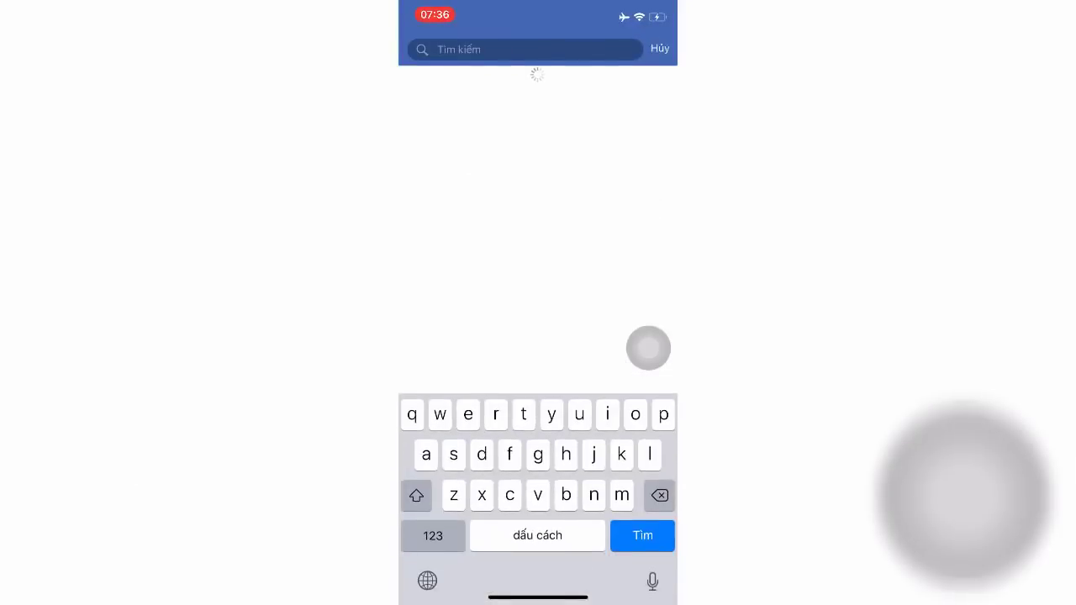
type("thầy hán")
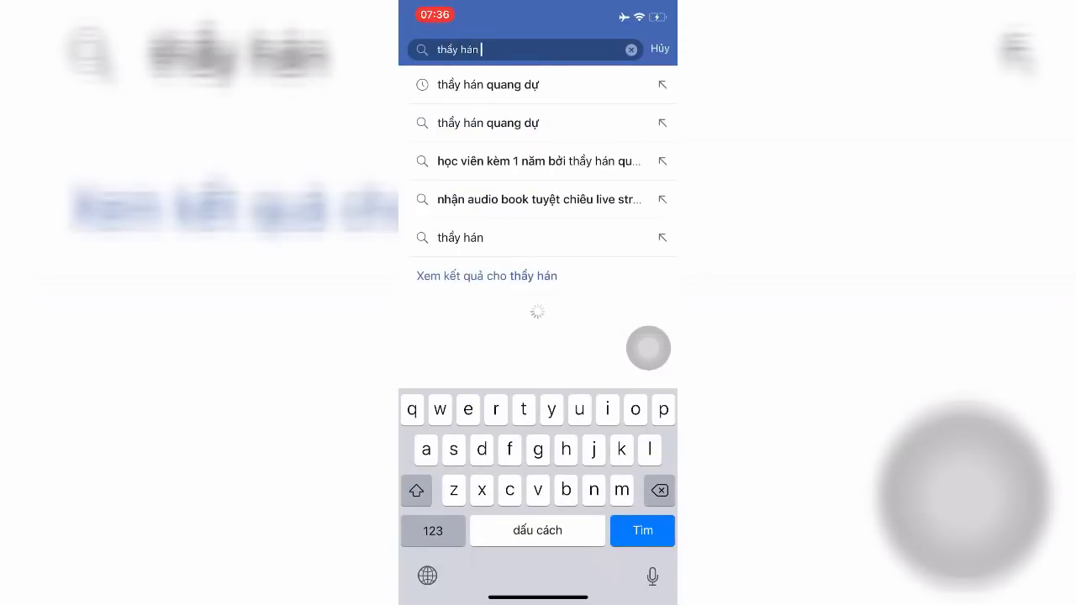
left_click(488, 84)
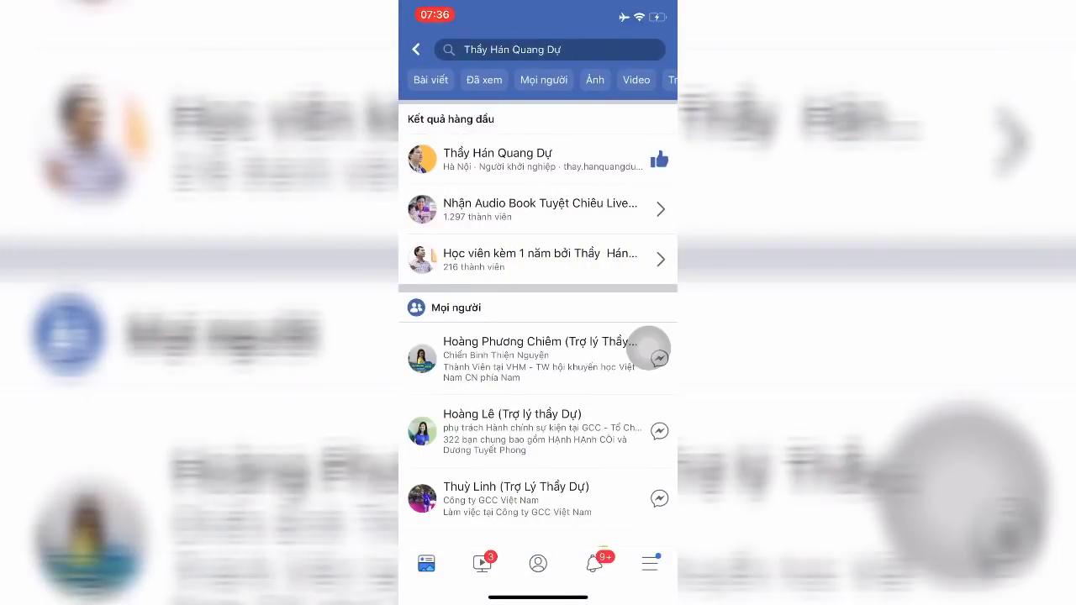
left_click(648, 347)
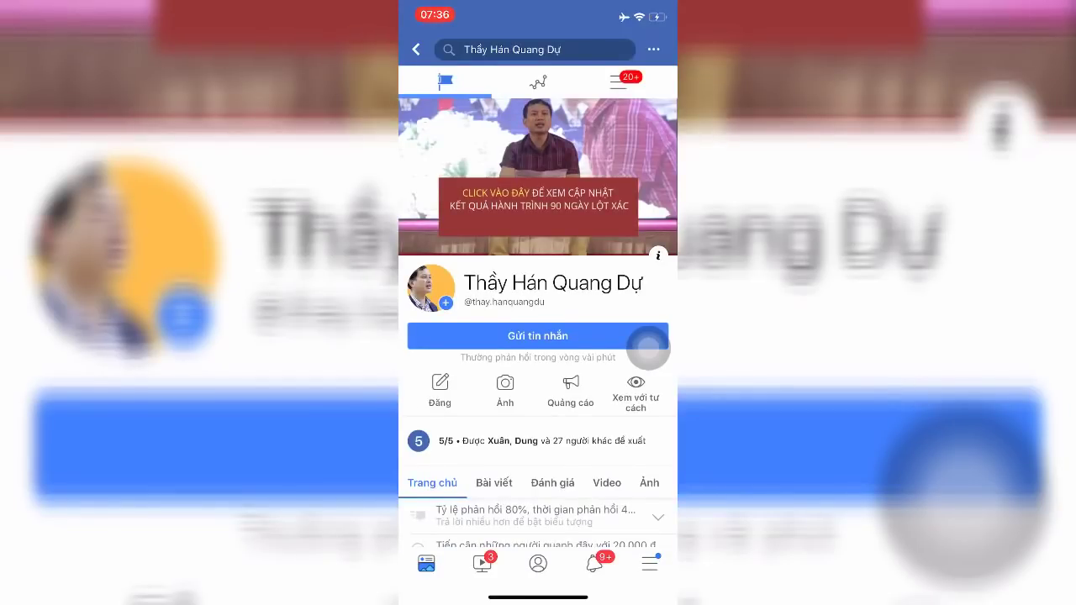
left_click(538, 152)
Expand the cover photo caption and follow the Thành quả số 4 bit.ly link
left_click(537, 424)
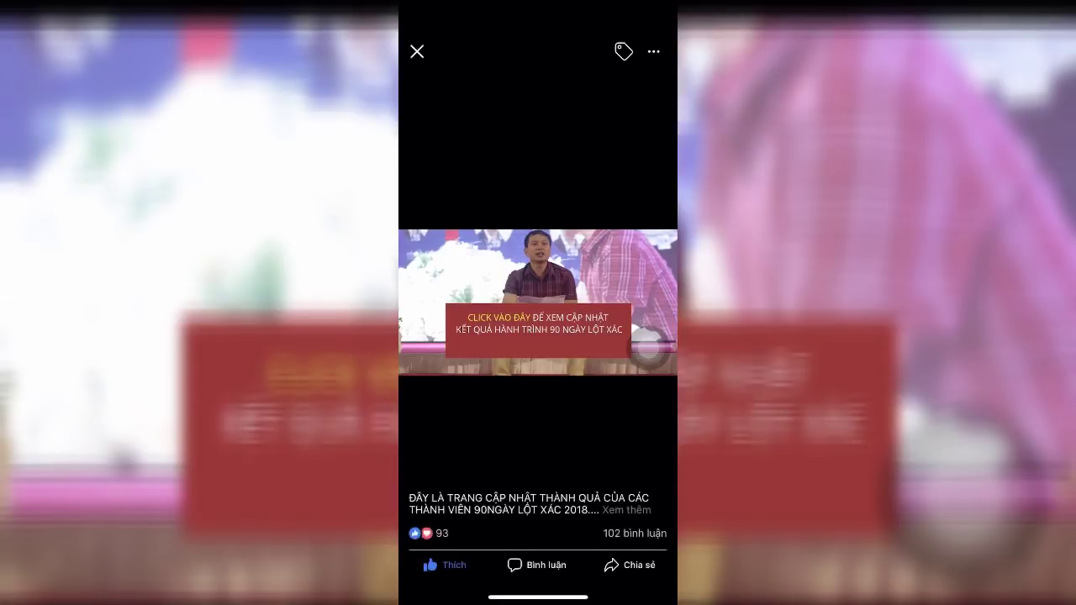
left_click(626, 509)
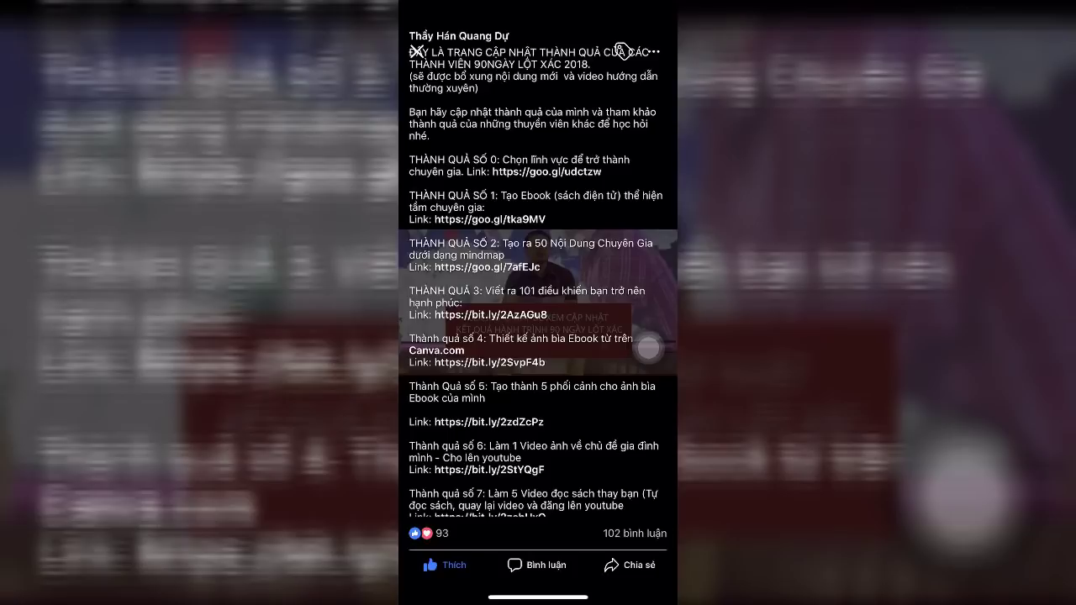
left_click(490, 363)
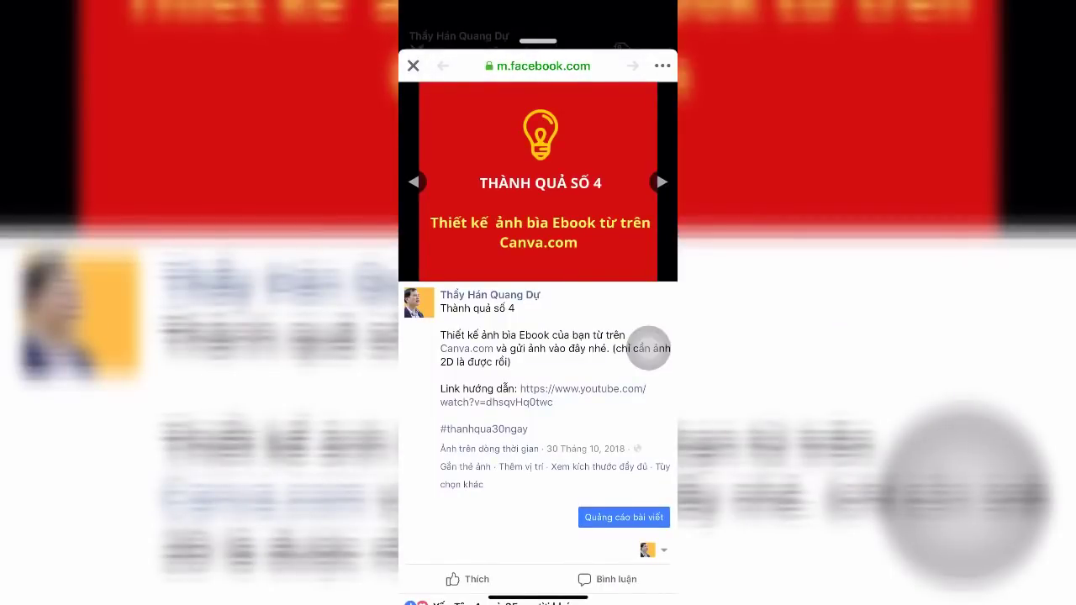
Scroll down to the post's comment box and start a photo comment from Thư viện ảnh
scroll(538, 336, "down", 15)
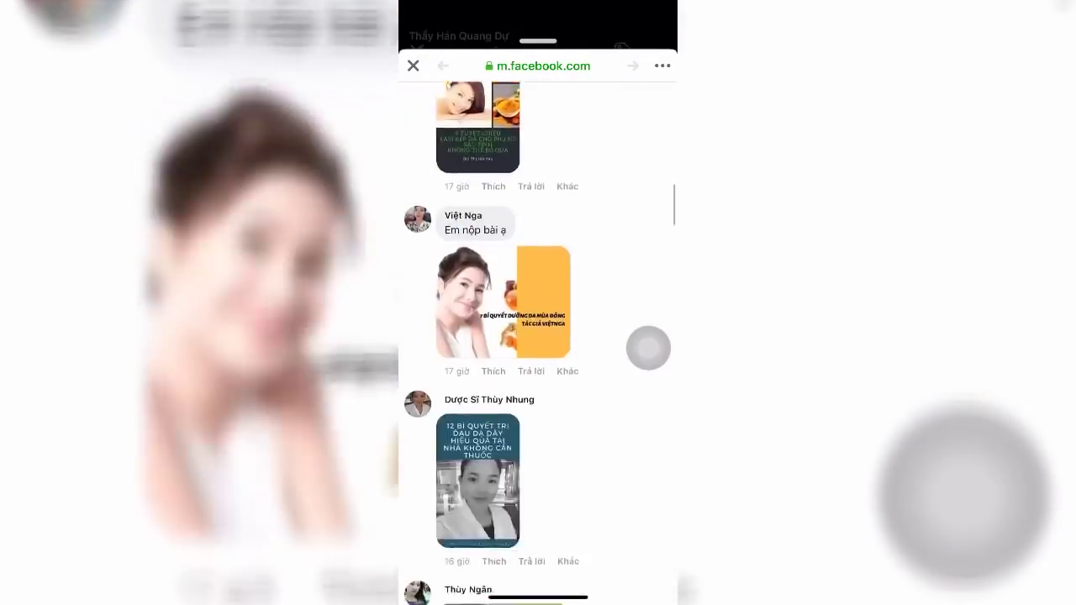
scroll(538, 336, "down", 5)
scroll(538, 336, "down", 5)
scroll(538, 336, "down", 5)
scroll(537, 336, "down", 3)
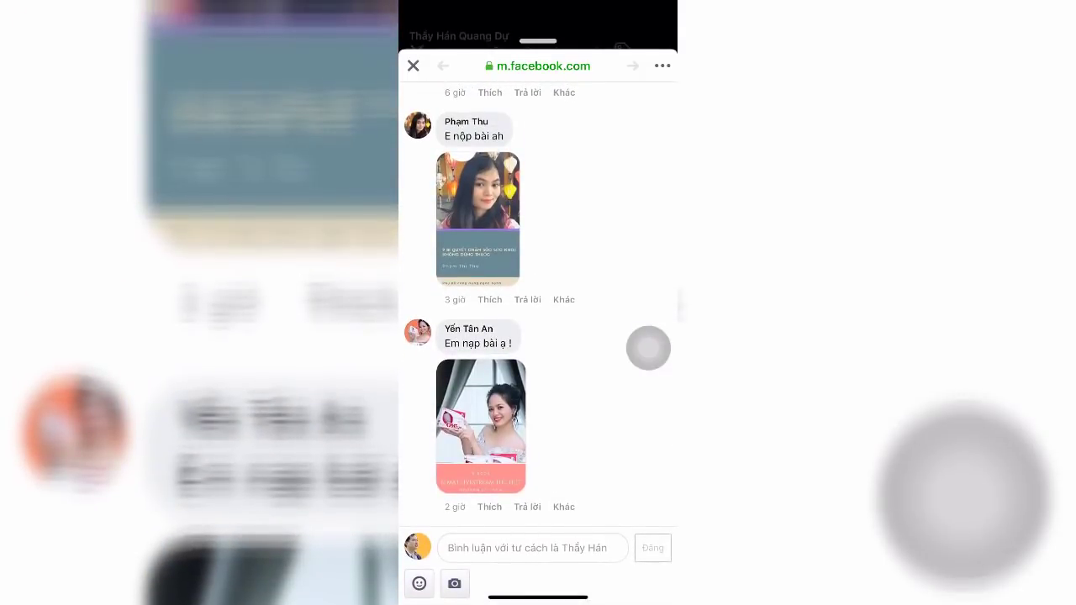
left_click(532, 547)
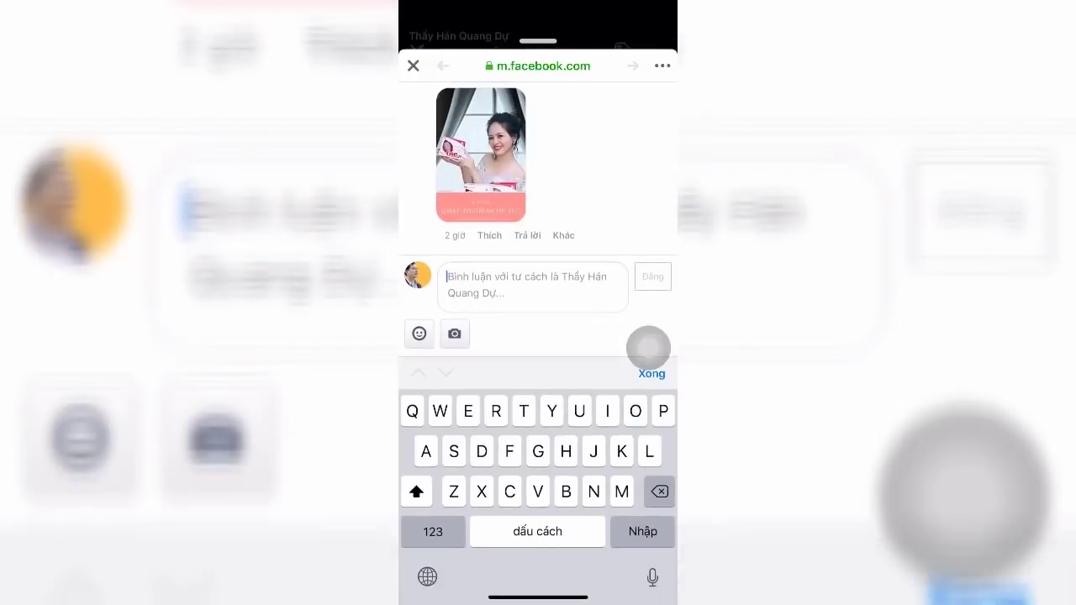
left_click(648, 372)
left_click(454, 583)
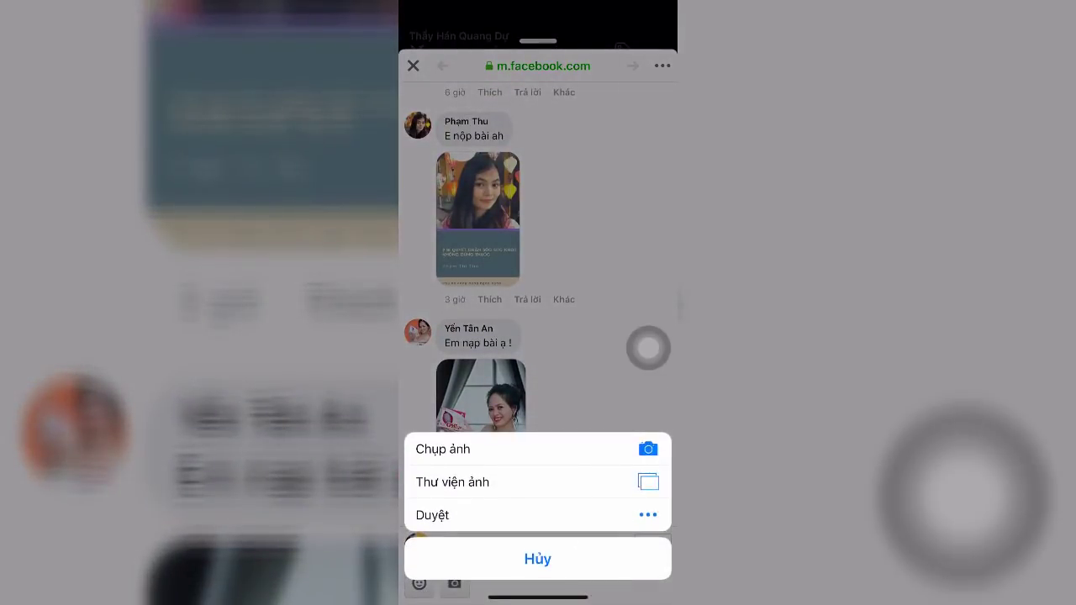
left_click(648, 482)
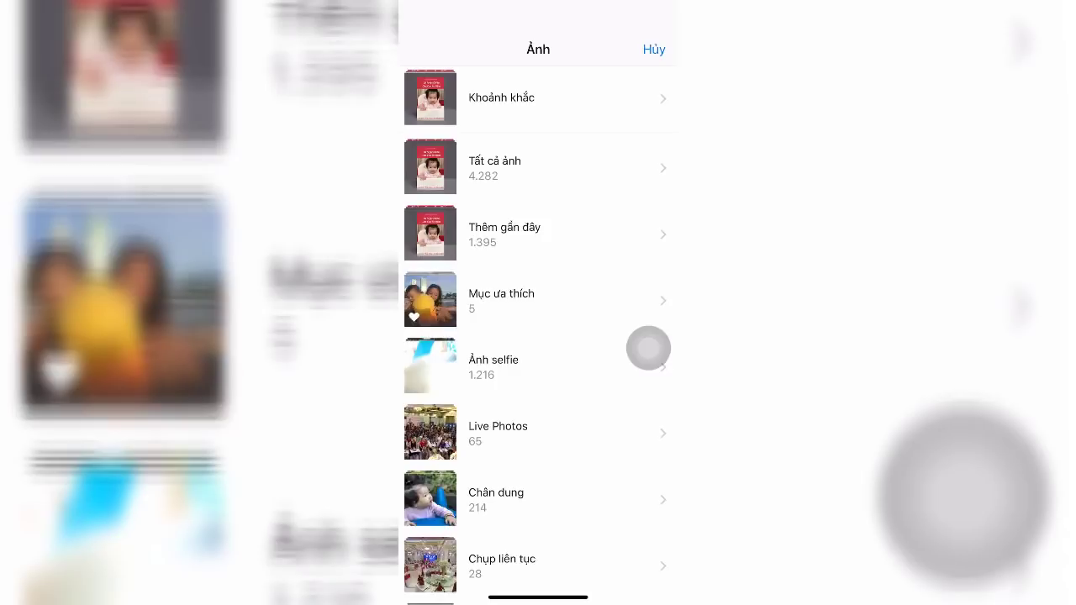
Post the baby ebook cover from Tất cả ảnh as the comment, then close the post
left_click(504, 167)
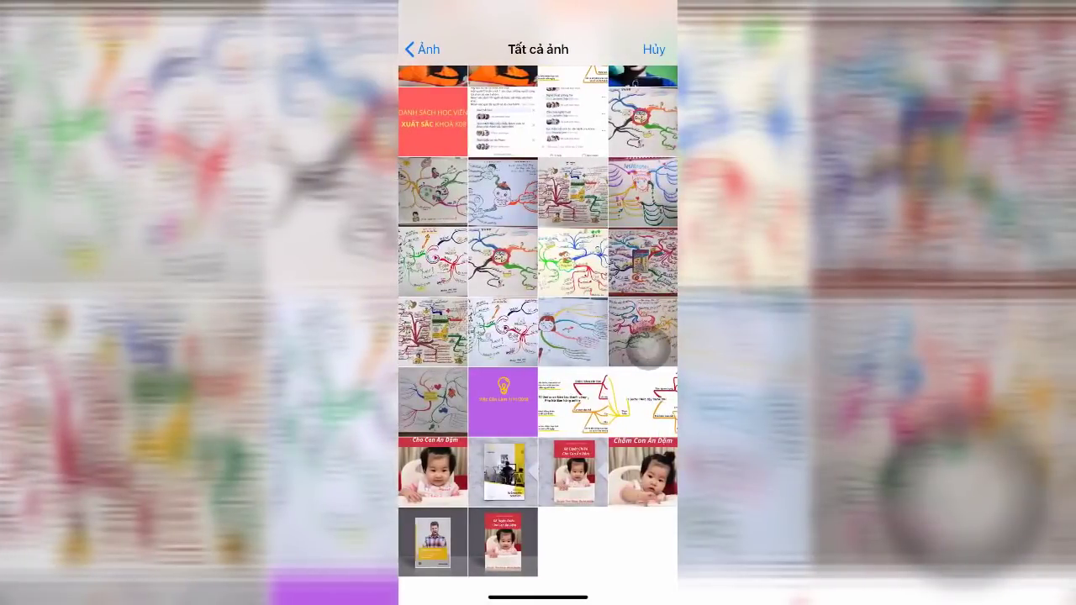
left_click(648, 340)
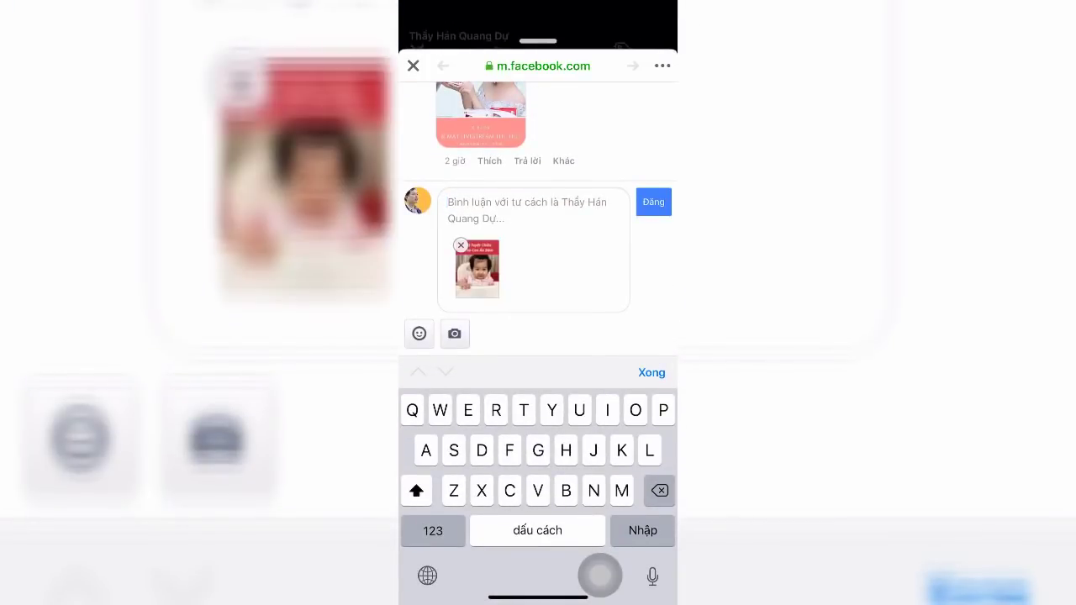
left_click(653, 201)
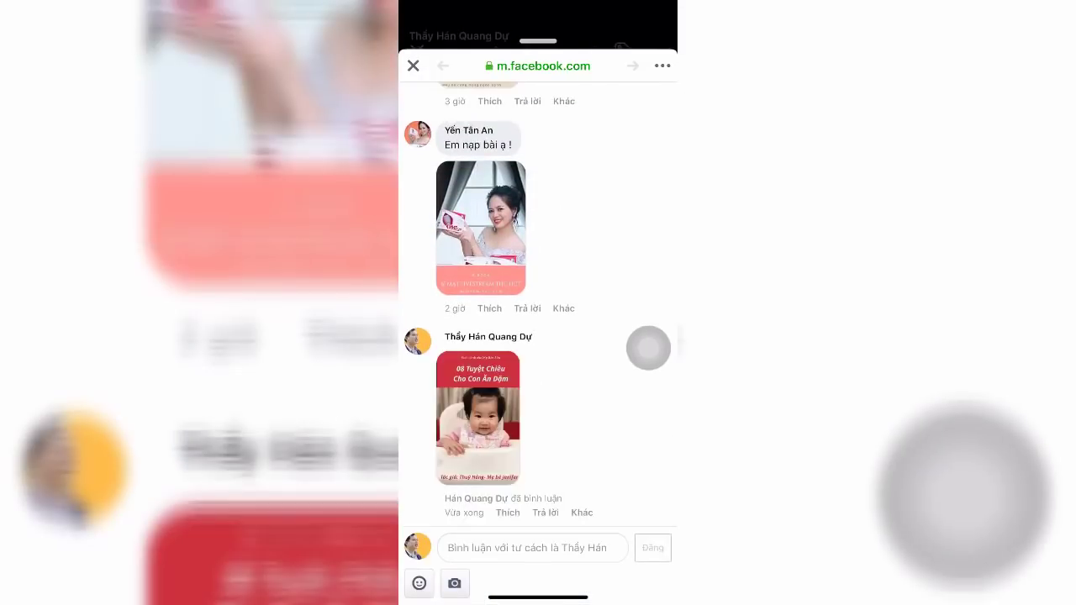
left_click(412, 65)
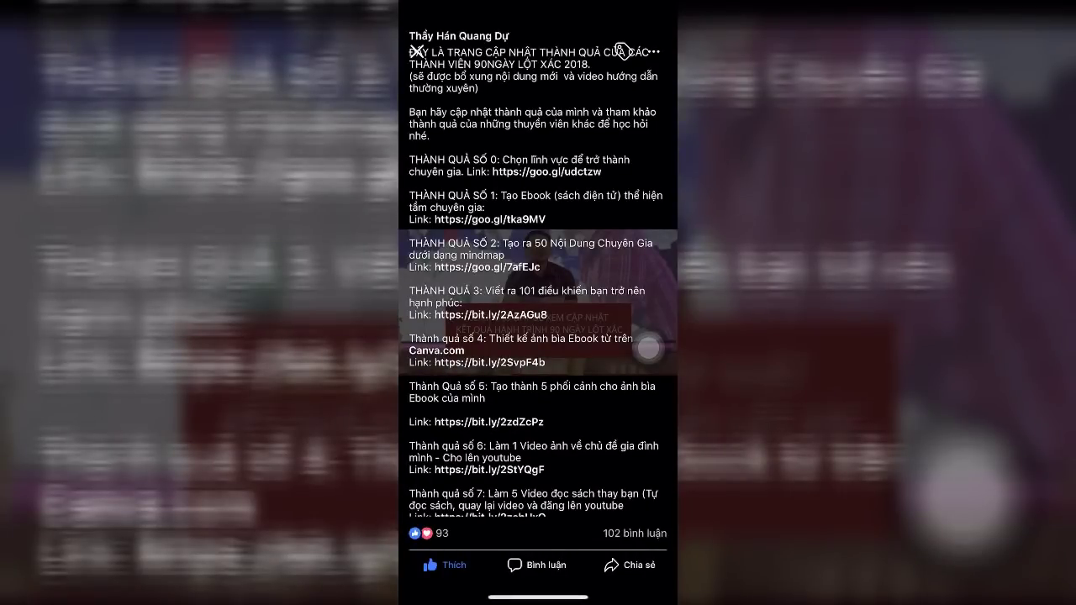
Open the Thành quả số 5 post and scroll through its Drive folder link comments
left_click(490, 421)
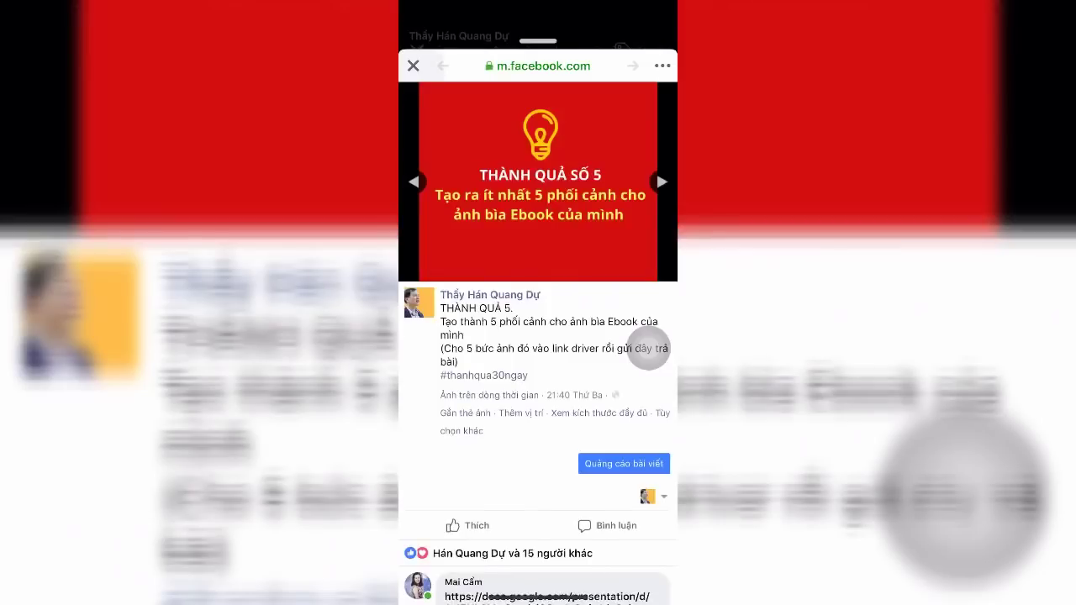
scroll(537, 336, "down", 10)
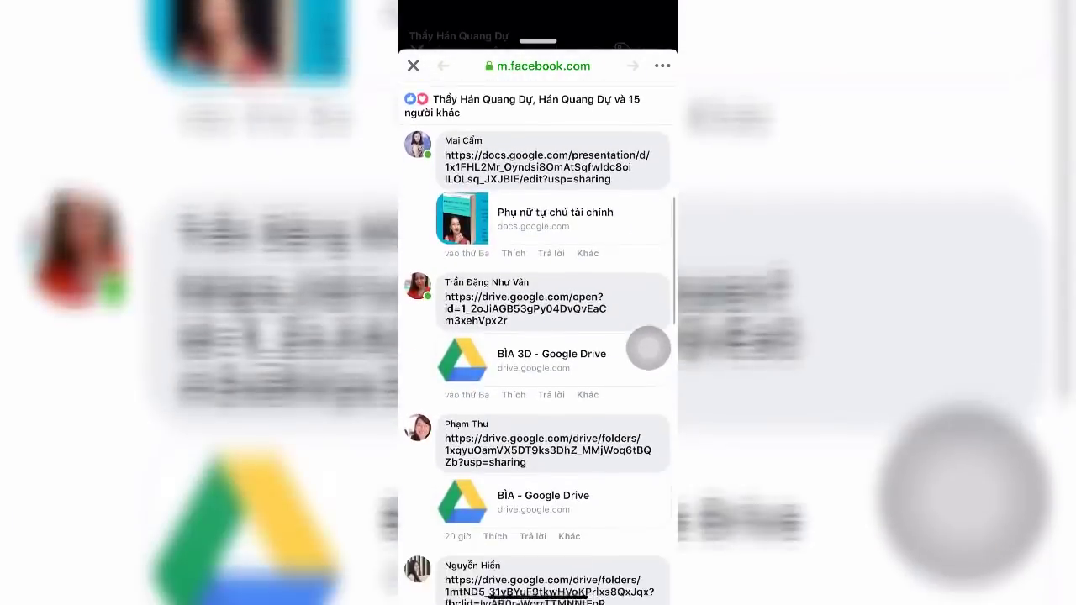
scroll(538, 337, "down", 10)
scroll(648, 347, "up", 2)
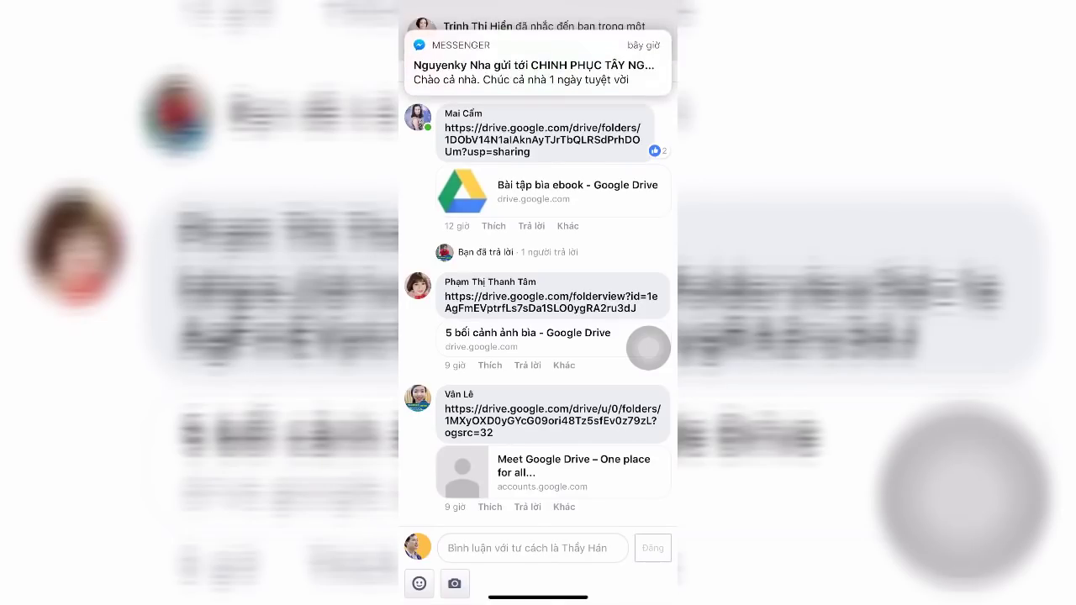
Leave Facebook for the home screen and launch Google Drive
left_click_drag(538, 596, 538, 379)
mouse_move(471, 294)
left_mouse_down()
mouse_move(639, 295)
mouse_move(471, 294)
left_mouse_up()
left_click(441, 228)
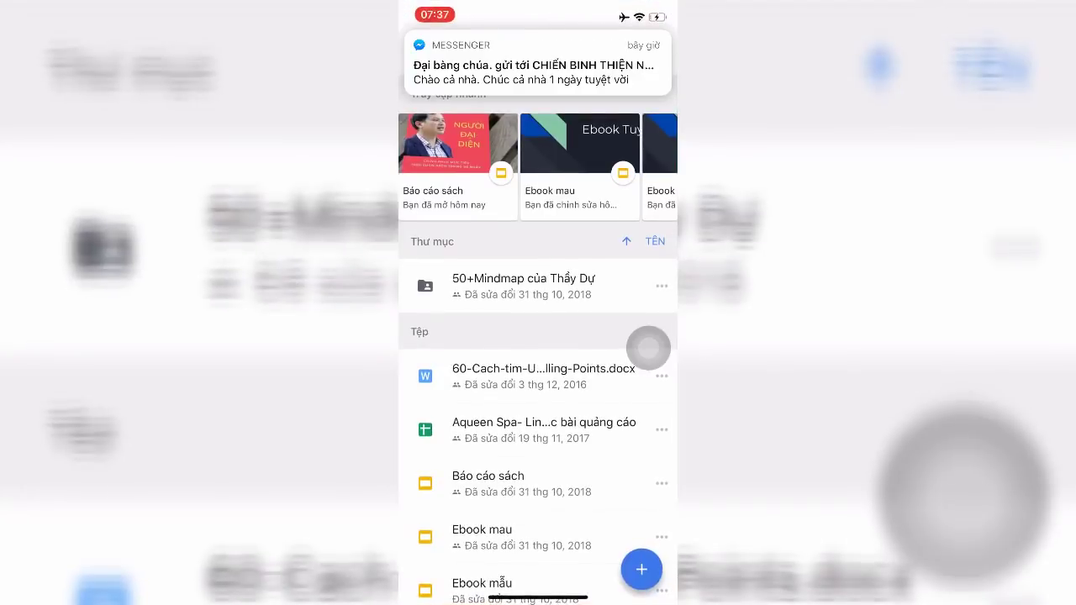
Create a Drive folder named 'Bìa Ebook của' plus the author's name via + > Thư mục
left_click(641, 569)
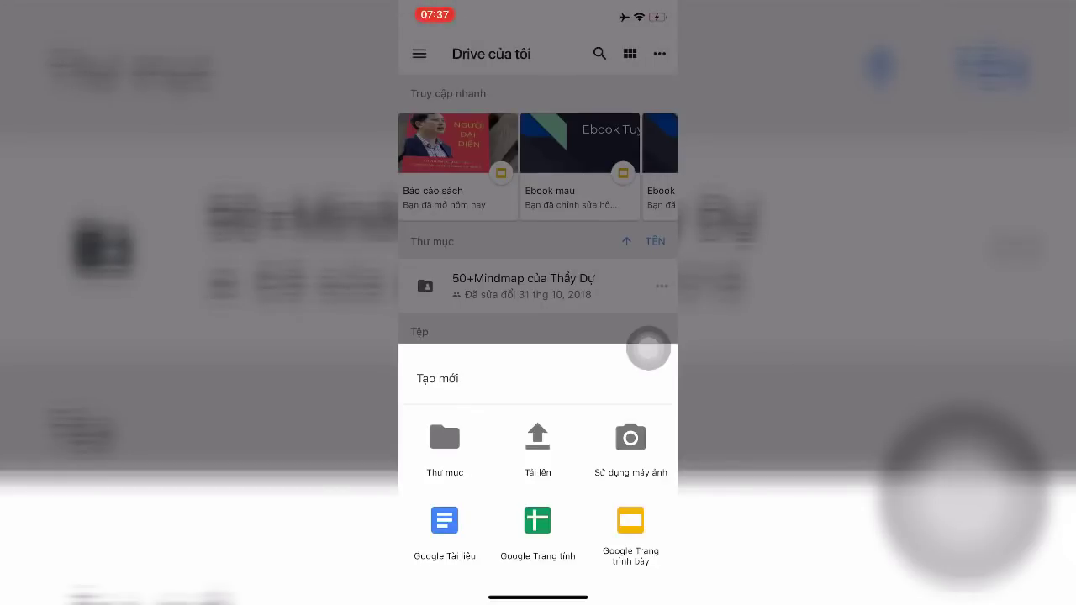
left_click(444, 442)
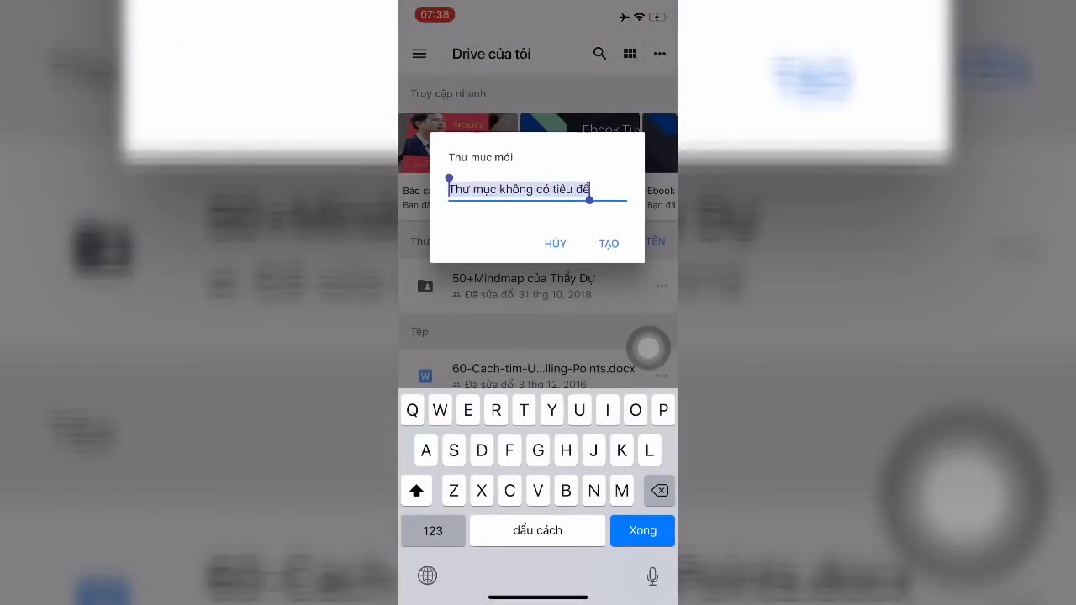
type("Bia")
key("BackSpace")
key("BackSpace")
key("BackSpace")
key("BackSpace")
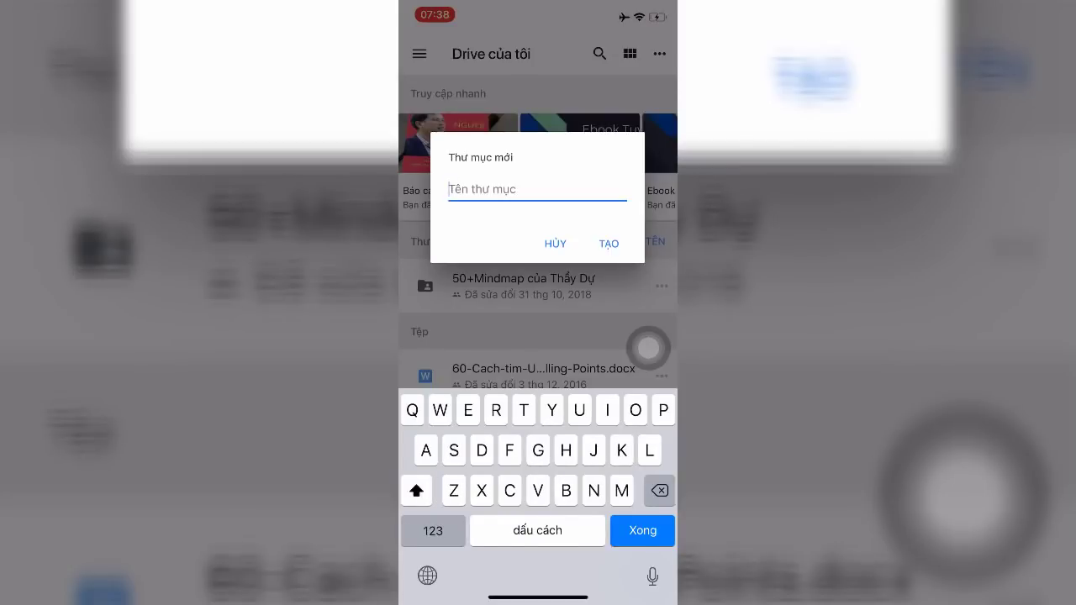
type("Biaf ")
type("Ebook cuar ")
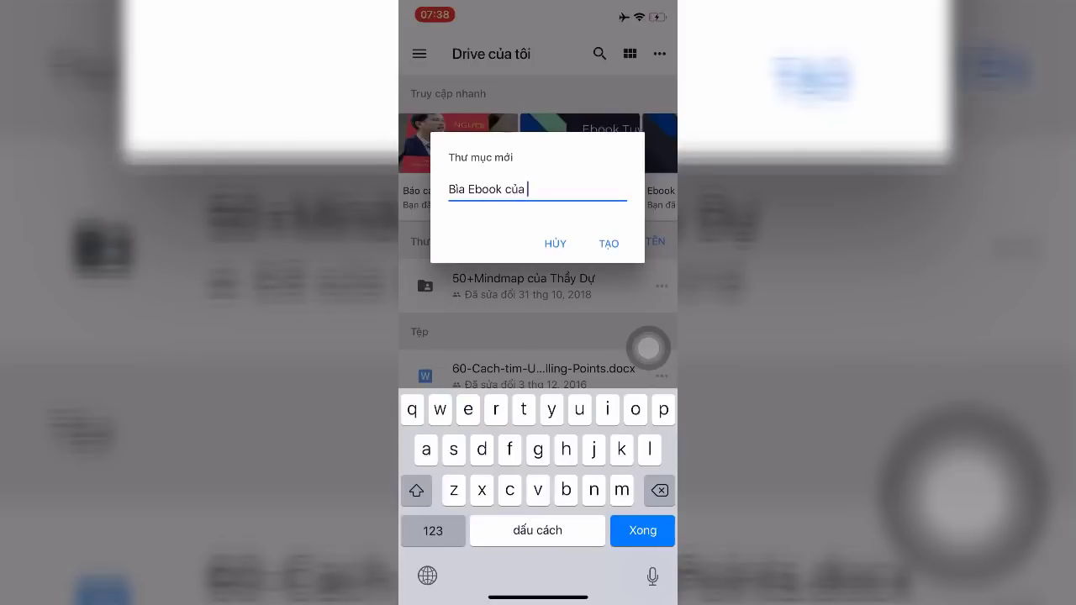
type("Thuys Haeng")
key("BackSpace")
key("BackSpace")
key("BackSpace")
type("wngf")
left_click(609, 242)
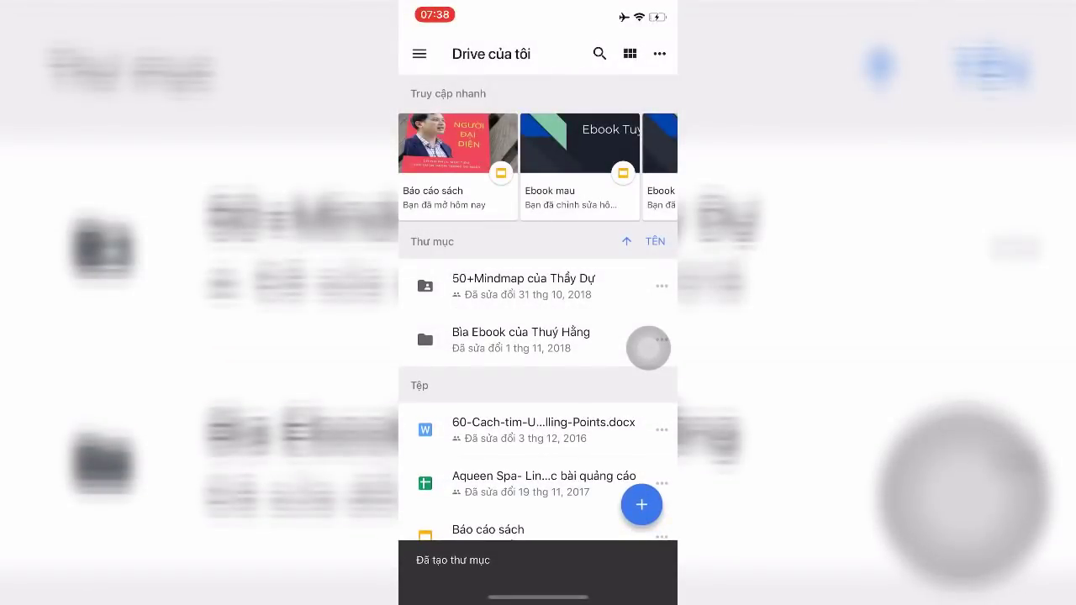
left_click_drag(648, 348, 575, 352)
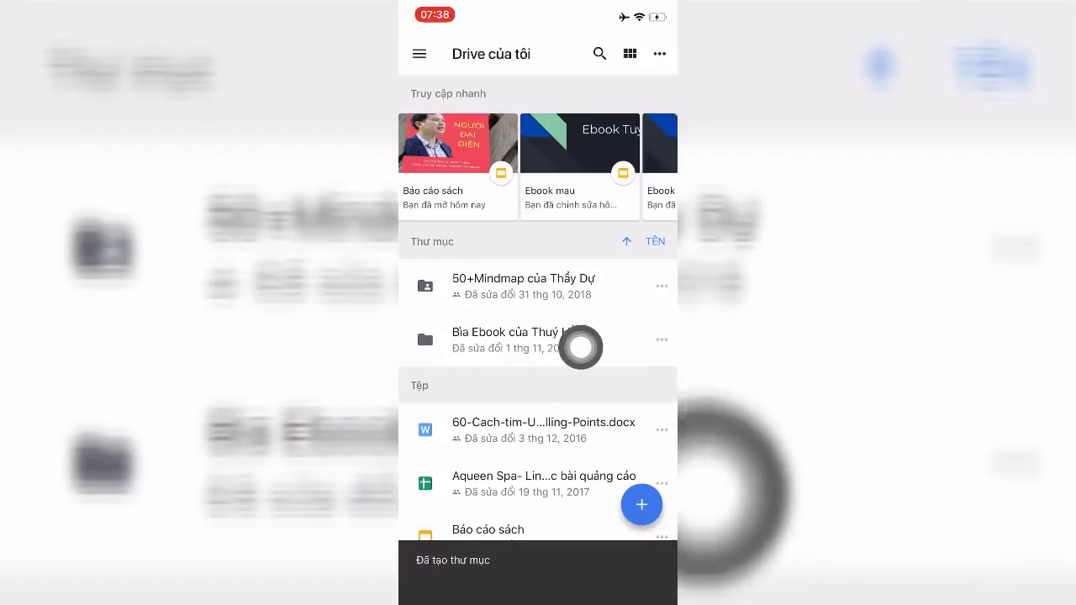
Open the new cover folder and start a photo upload, browsing the burst album first
left_click(575, 352)
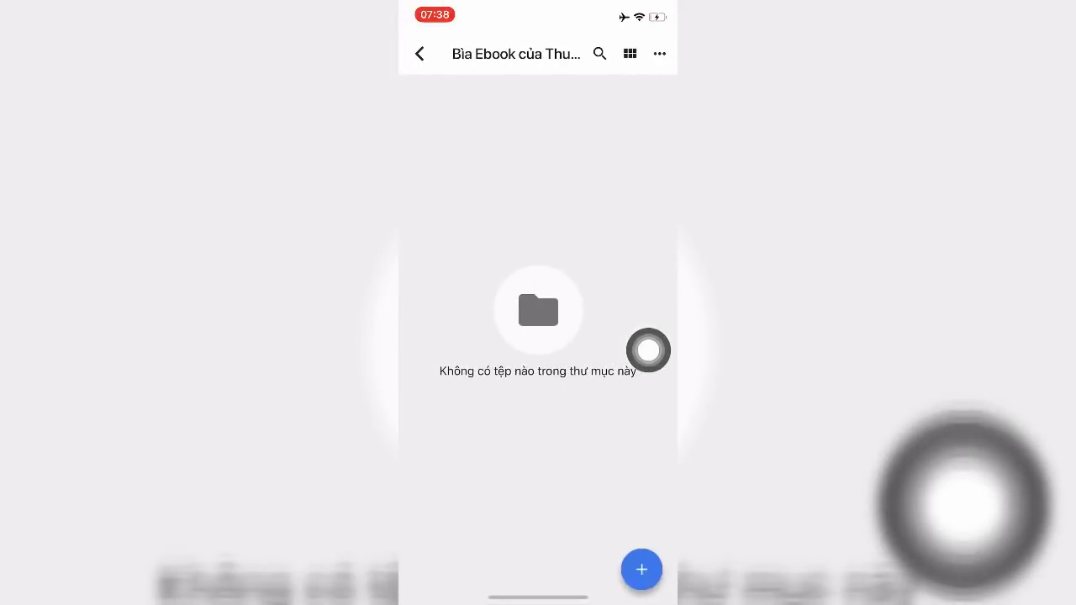
left_click(641, 569)
left_click(537, 210)
left_click(470, 482)
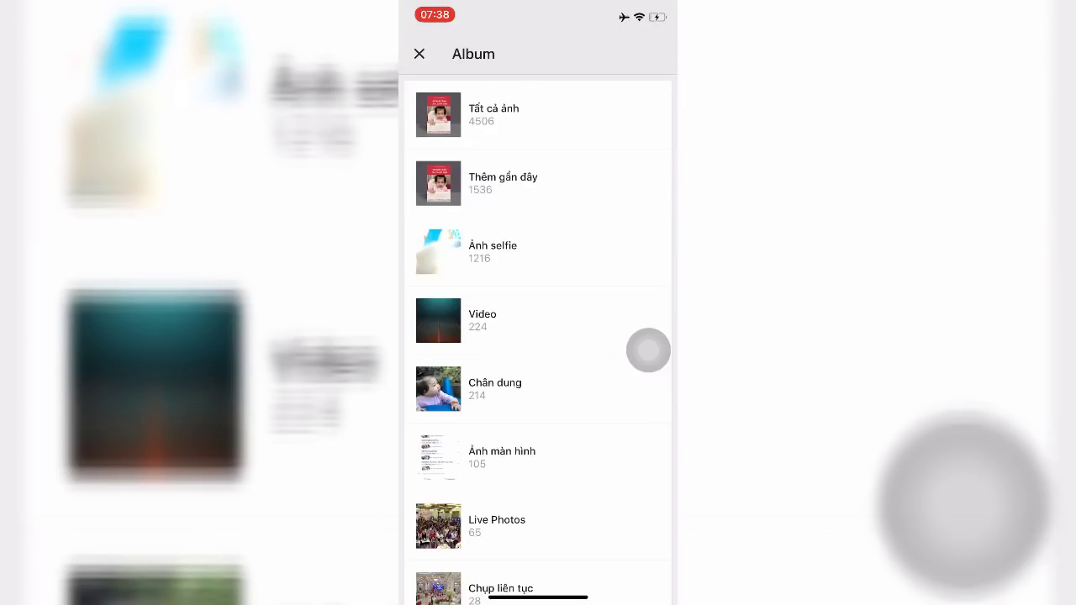
left_click(501, 588)
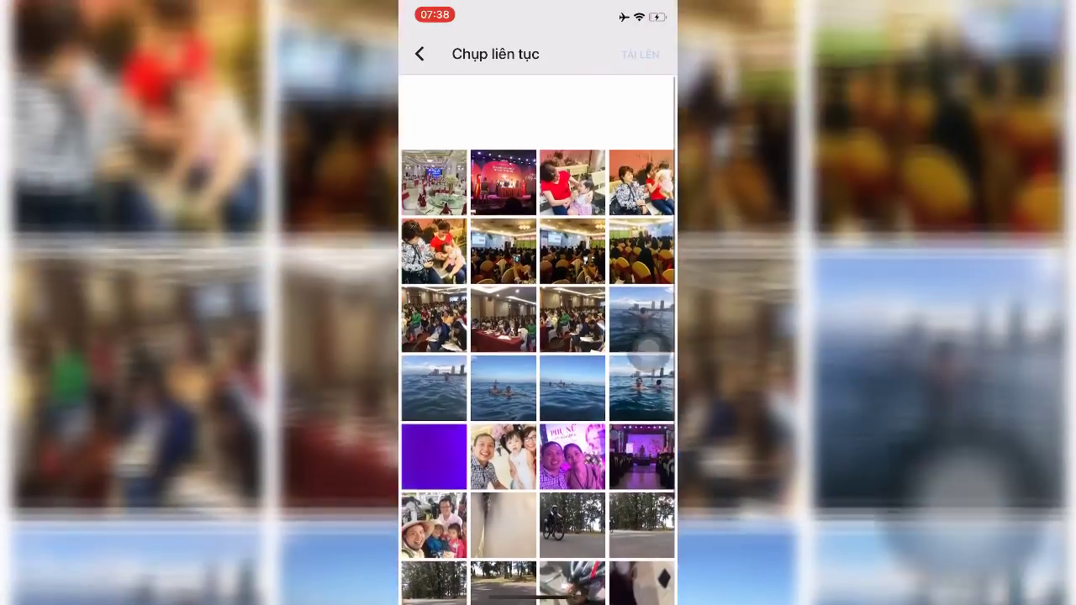
scroll(538, 336, "up", 2)
scroll(538, 337, "down", 2)
scroll(538, 337, "up", 3)
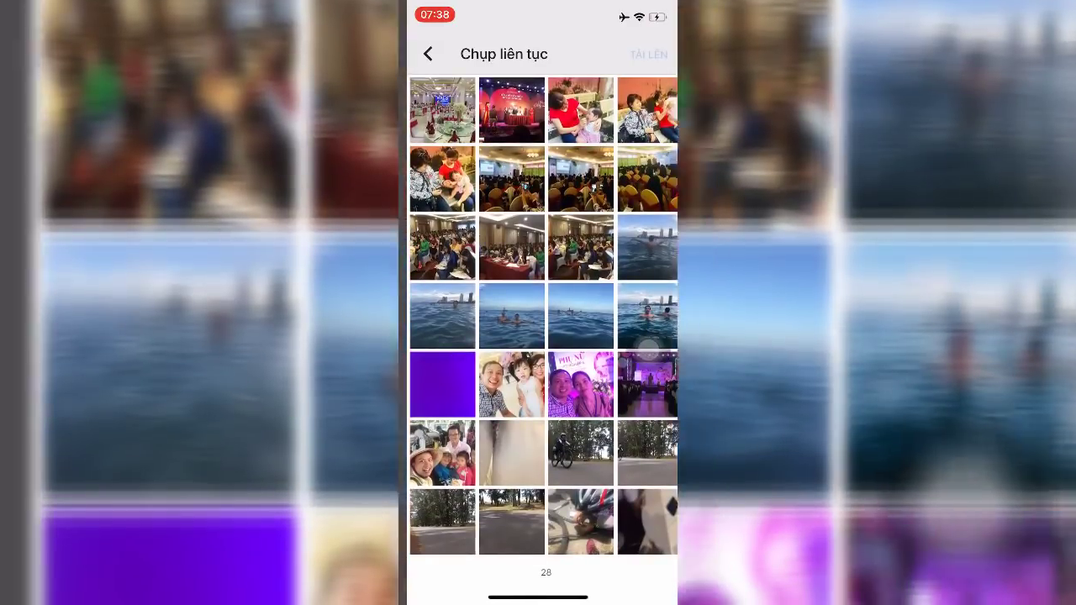
left_click_drag(641, 348, 648, 350)
Upload IMG_1374, IMG_1371 and IMG_1372 from Thêm gần đây into the folder
left_click(502, 182)
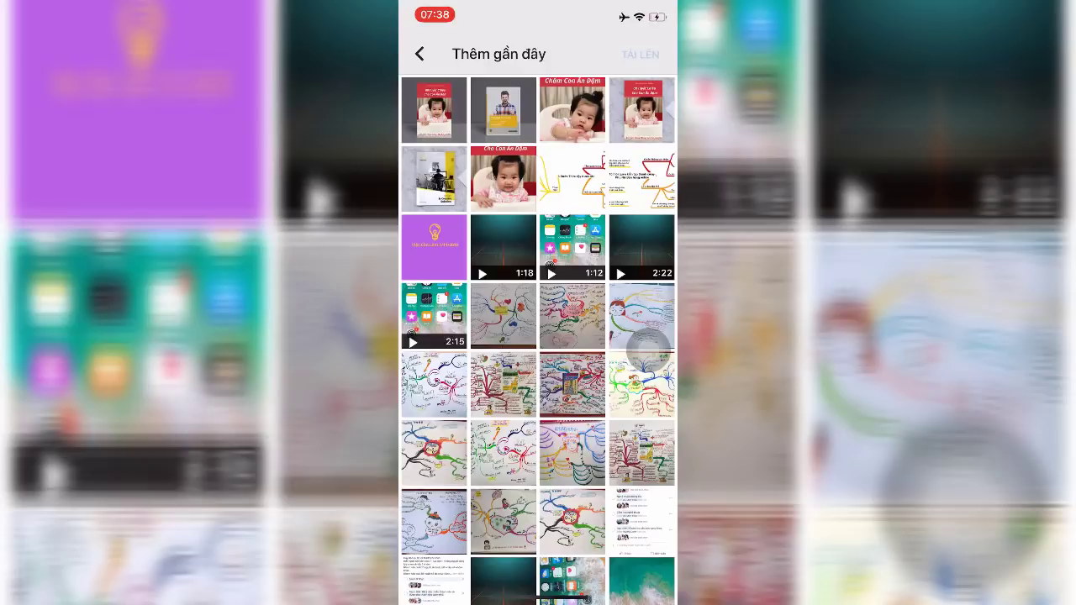
left_click(433, 110)
left_click(572, 110)
left_click(641, 110)
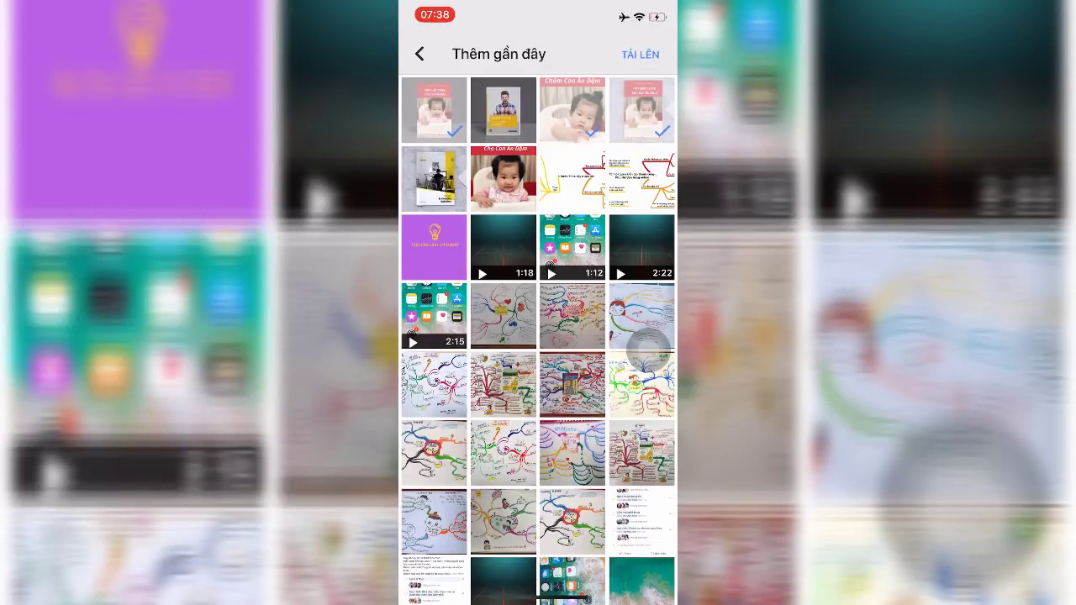
left_click(639, 54)
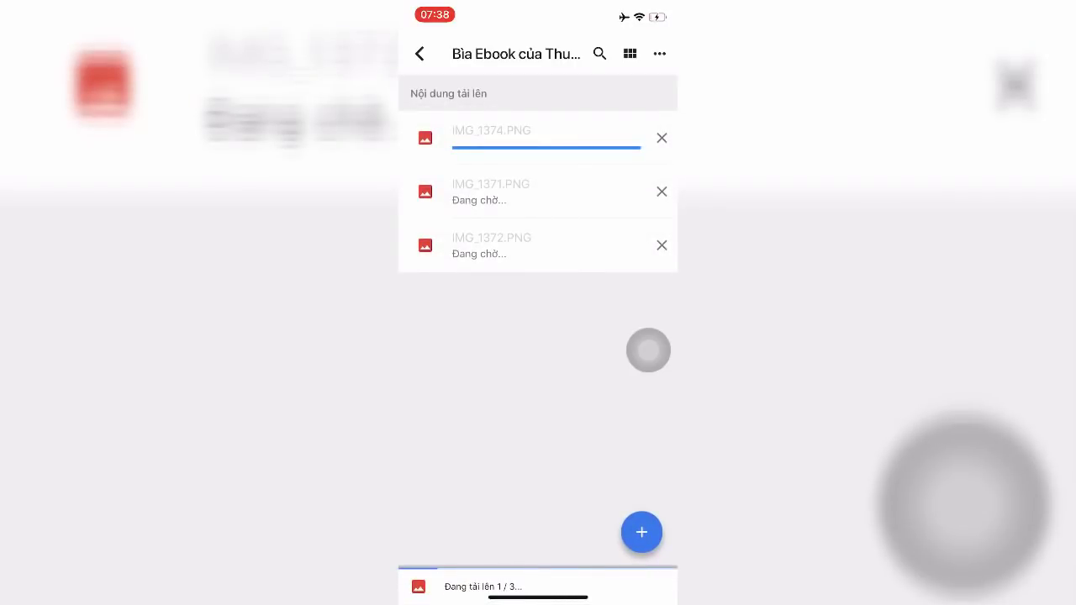
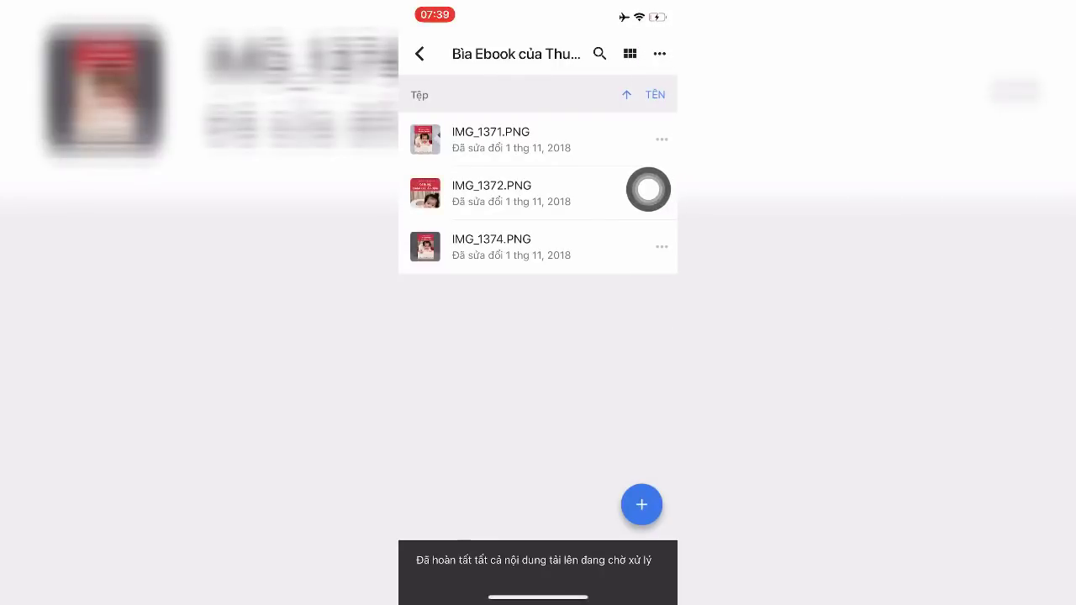
Back in My Drive, turn on link sharing for the ebook covers folder and copy its link
left_click(648, 189)
left_click(648, 189)
left_click(418, 53)
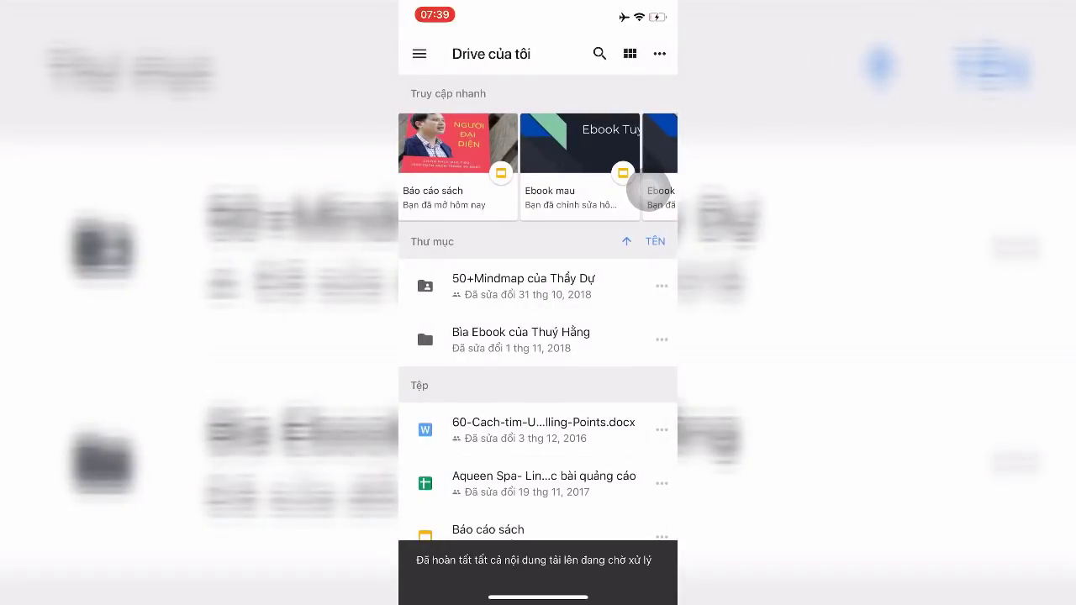
left_click(661, 339)
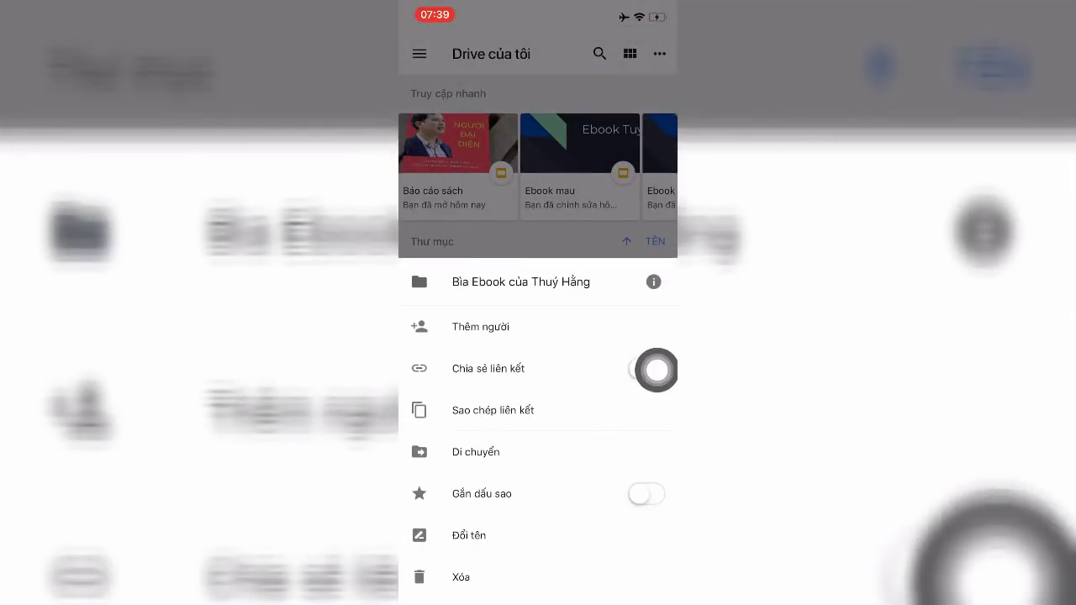
left_click(646, 368)
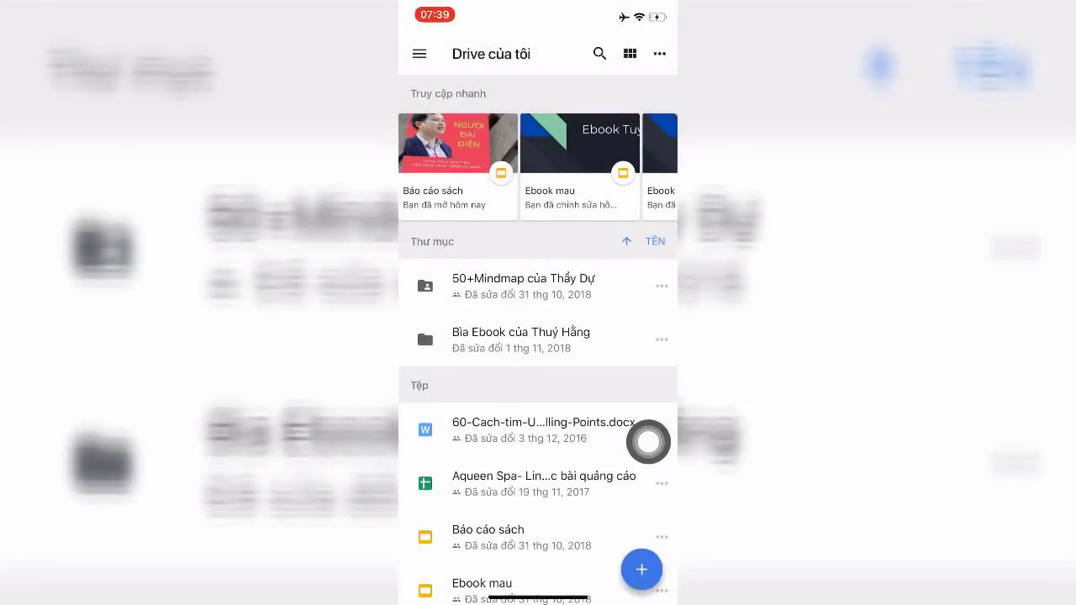
left_click(661, 340)
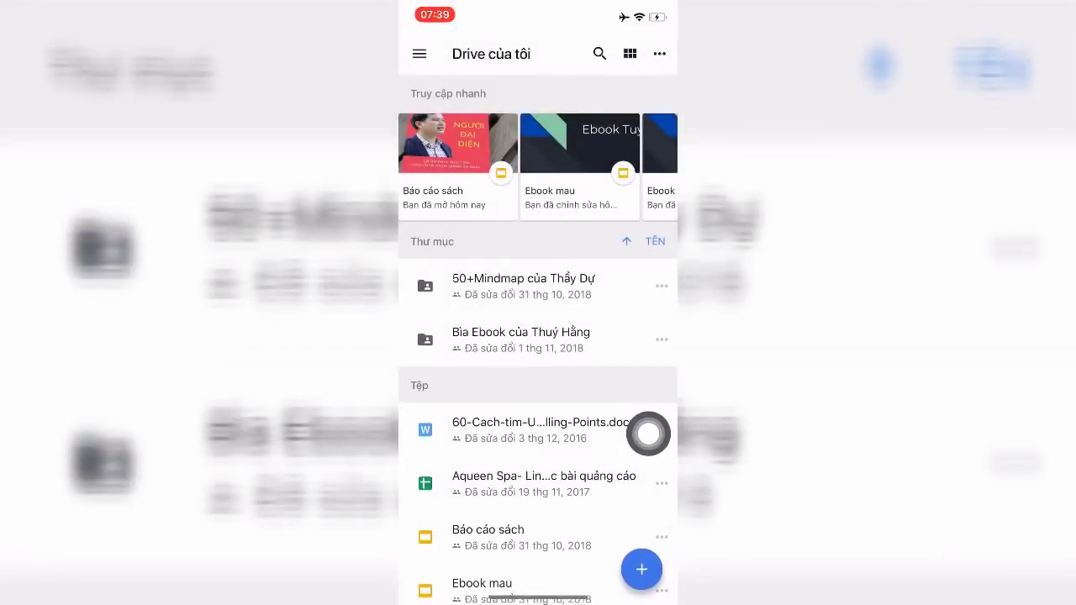
left_click(648, 434)
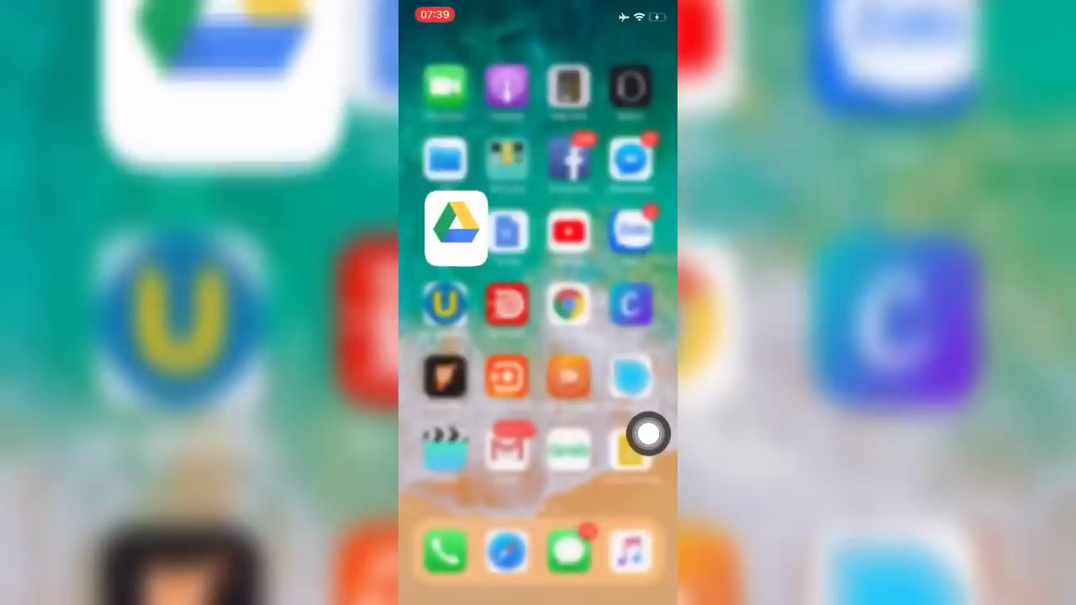
Post a Facebook comment crediting the tagged folder owner, followed by the pasted Drive folder link
left_click(570, 152)
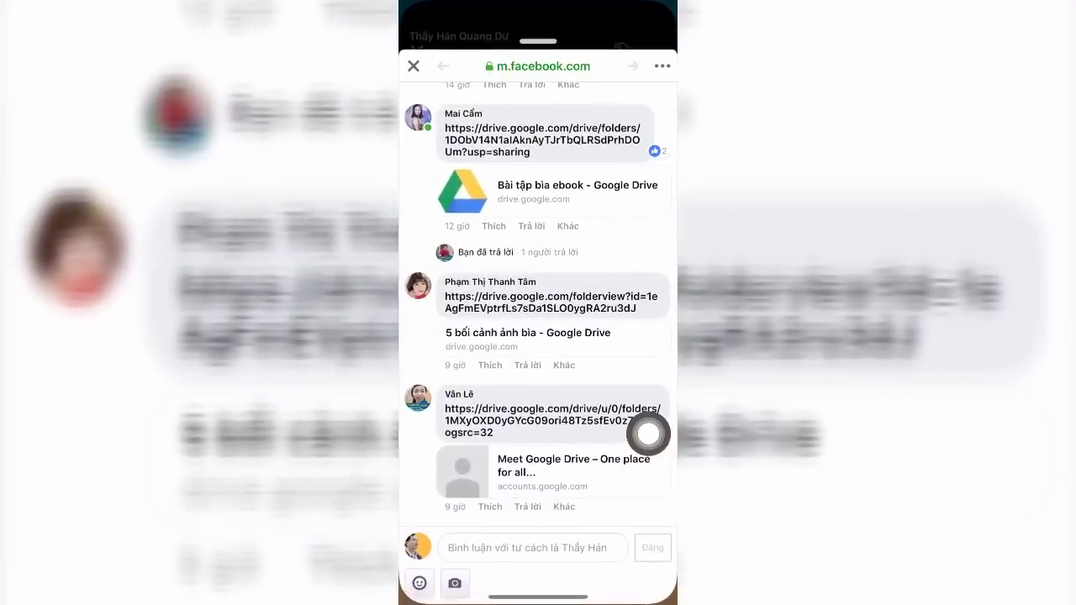
left_click(533, 548)
type("Bài của ")
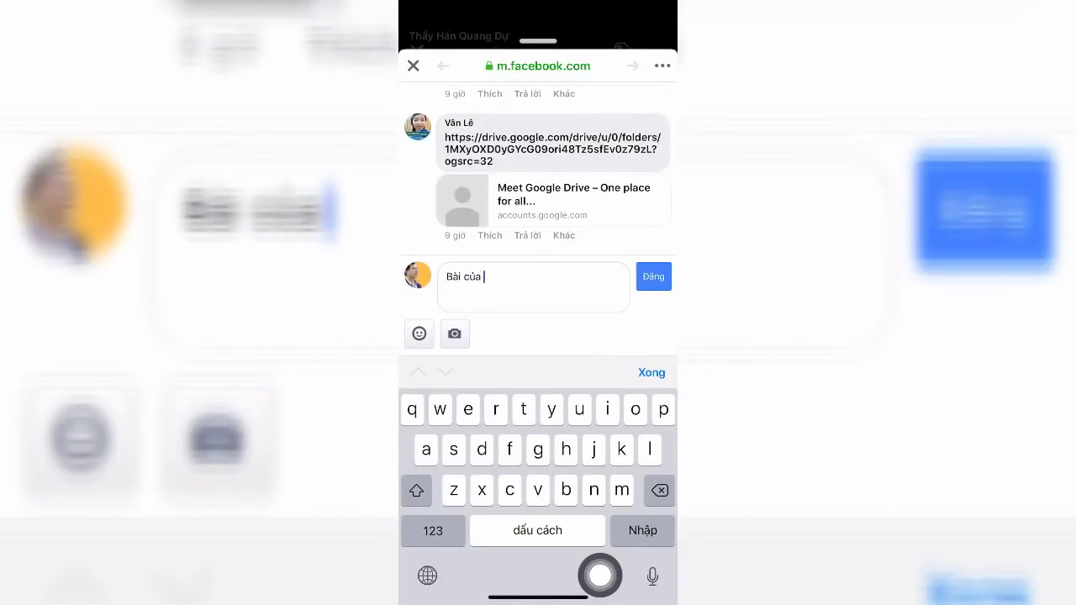
type("@thuys hafng")
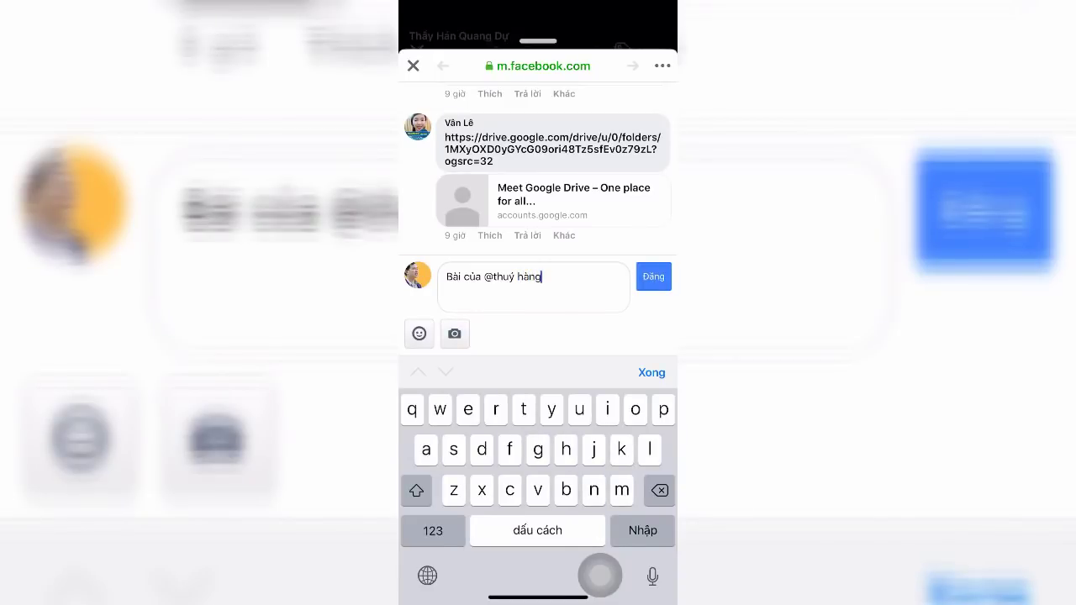
type("w")
left_click(433, 530)
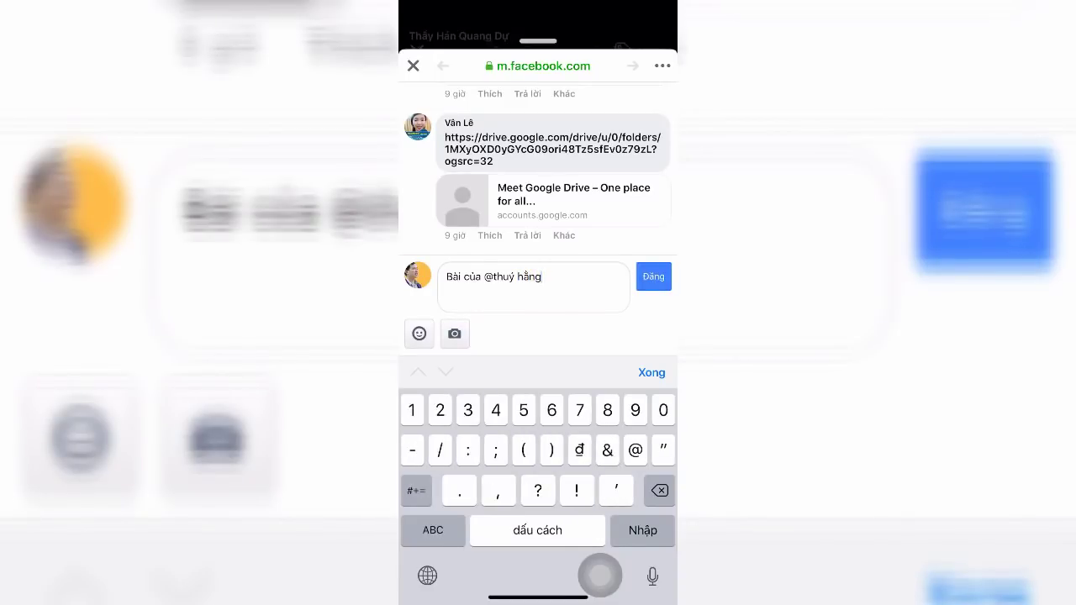
left_click(548, 277)
left_click(613, 243)
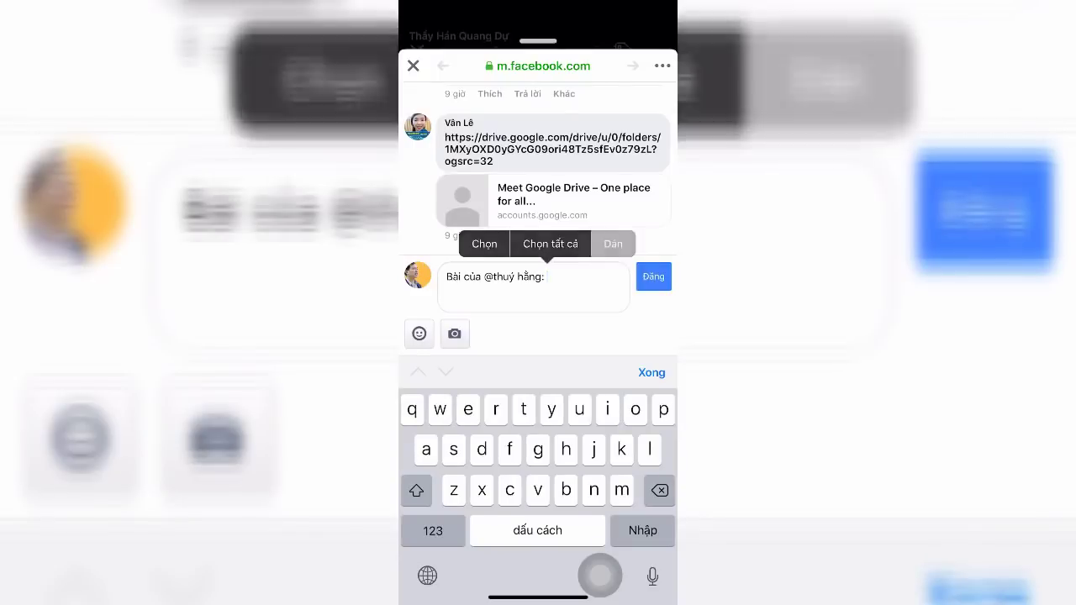
left_click(653, 276)
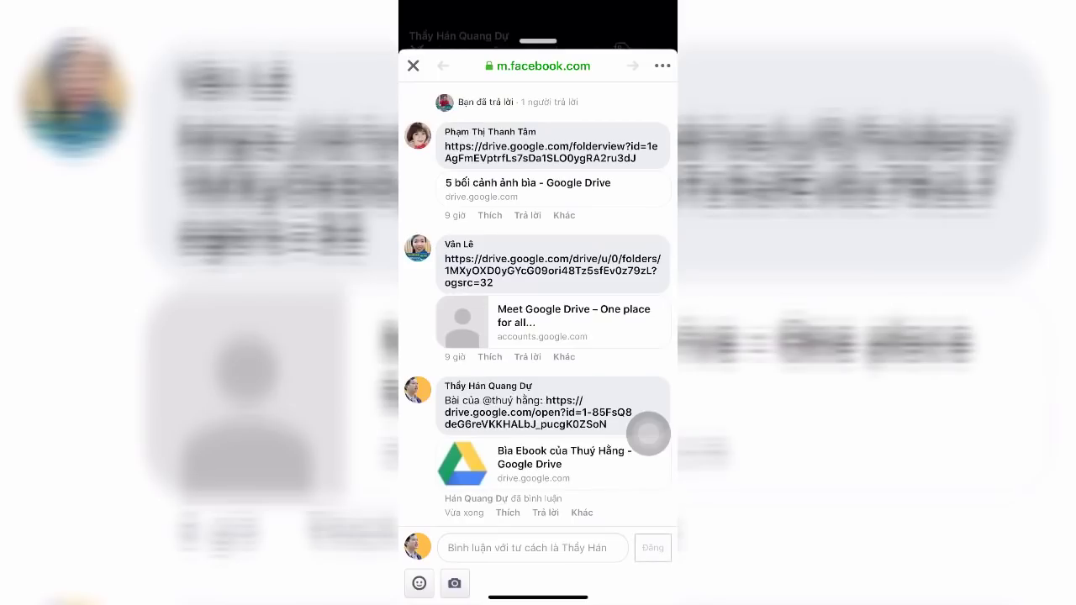
left_click_drag(538, 597, 538, 379)
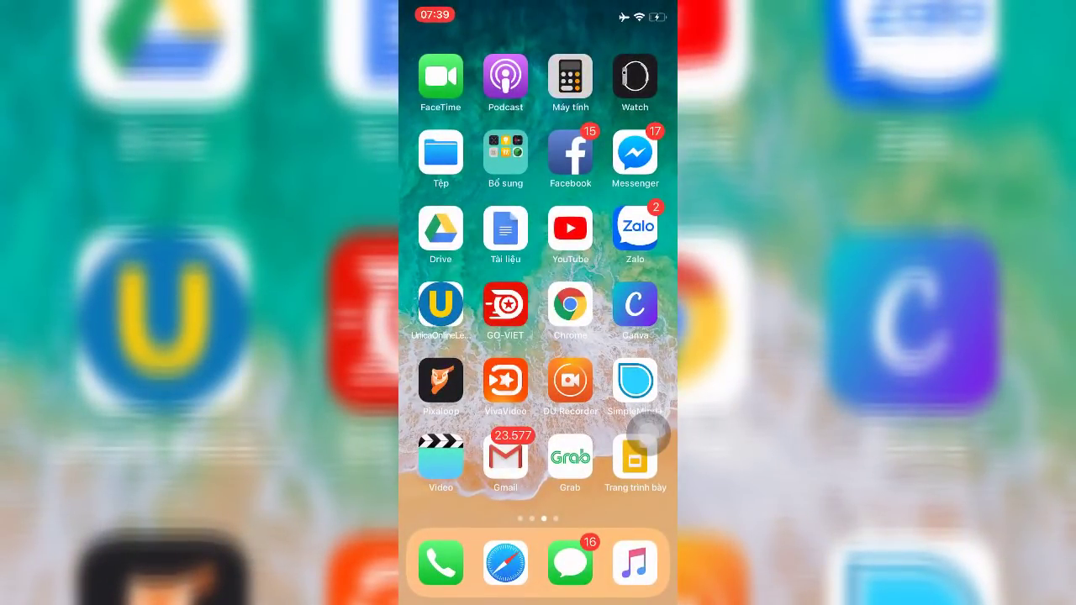
left_click_drag(471, 337, 638, 337)
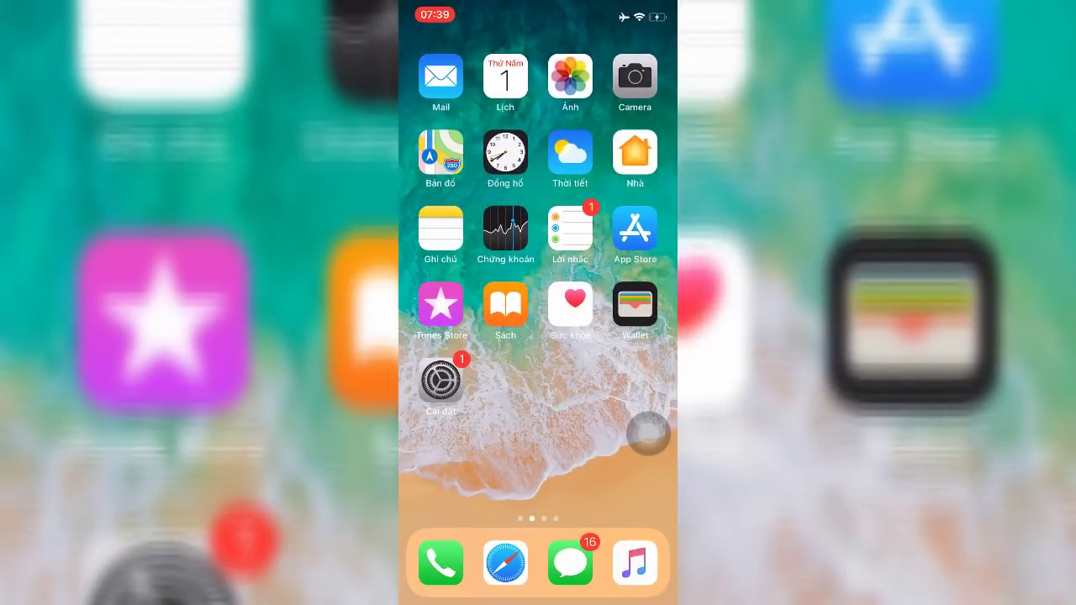
left_click(570, 76)
left_click(410, 48)
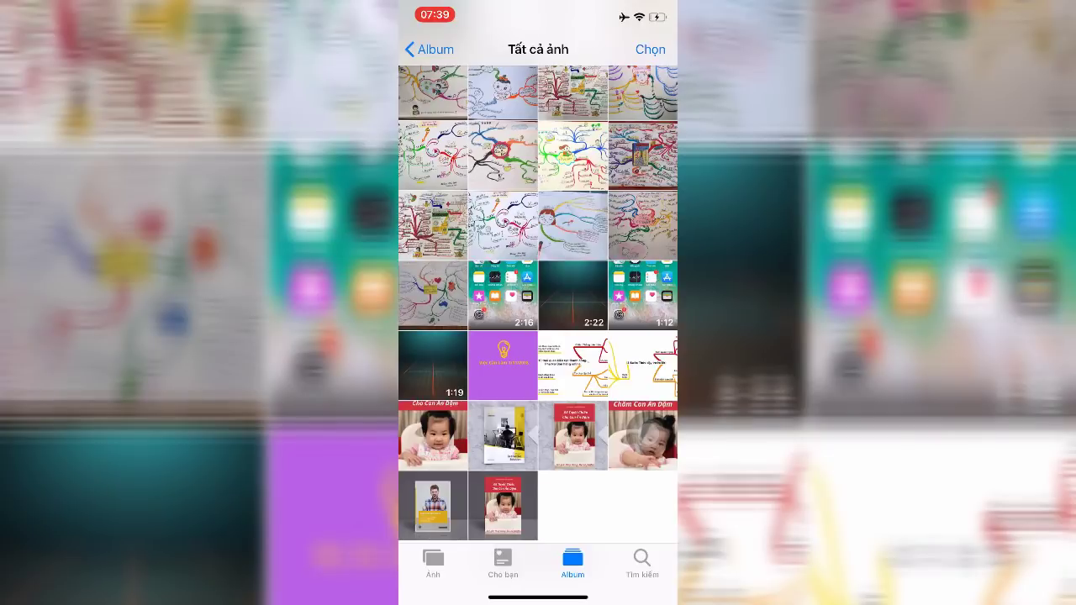
left_click(647, 435)
left_click(538, 210)
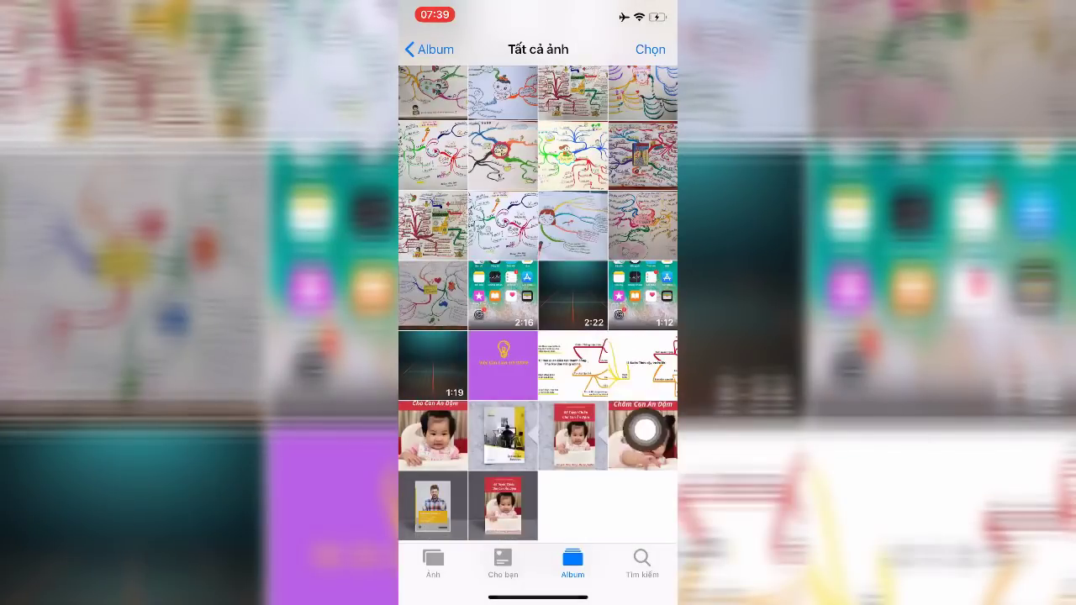
left_click(631, 433)
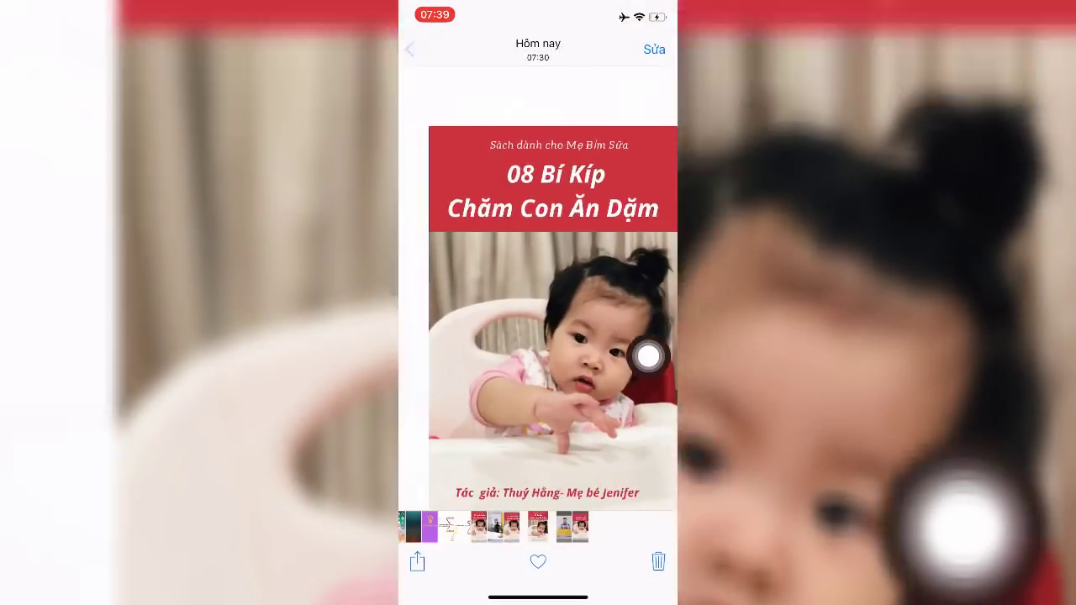
left_click(409, 49)
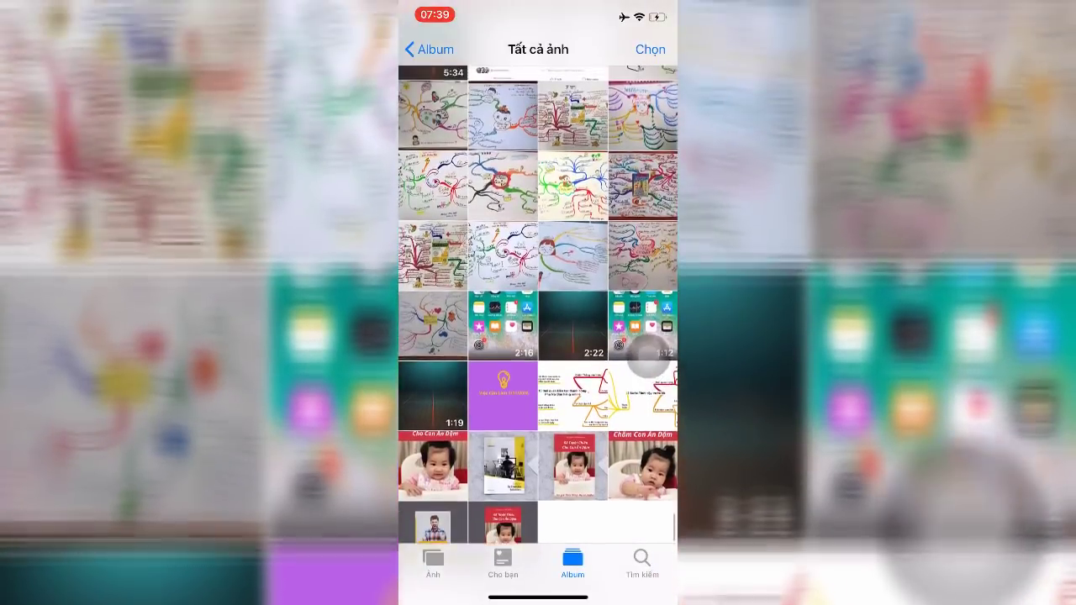
left_click_drag(538, 596, 538, 378)
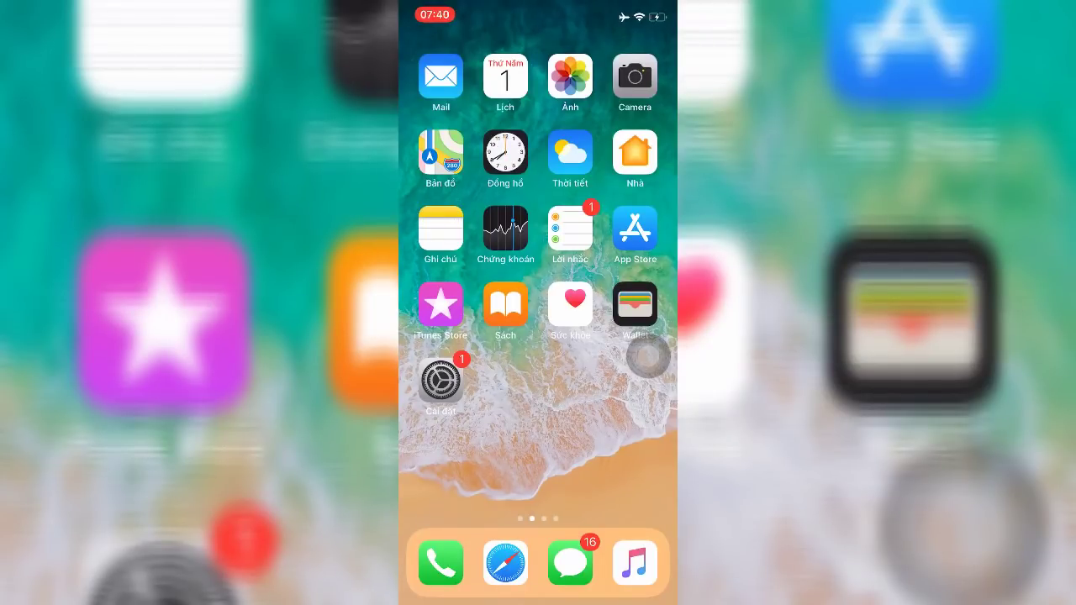
In Safari's address bar, accept the suggested hanquangdu.com address
left_click(505, 563)
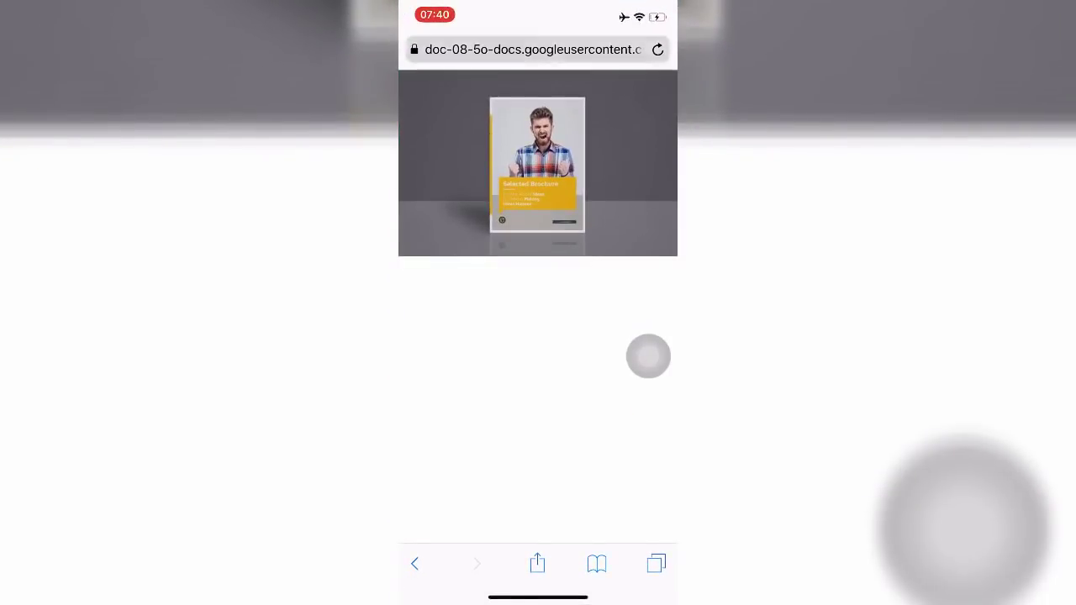
left_click(534, 48)
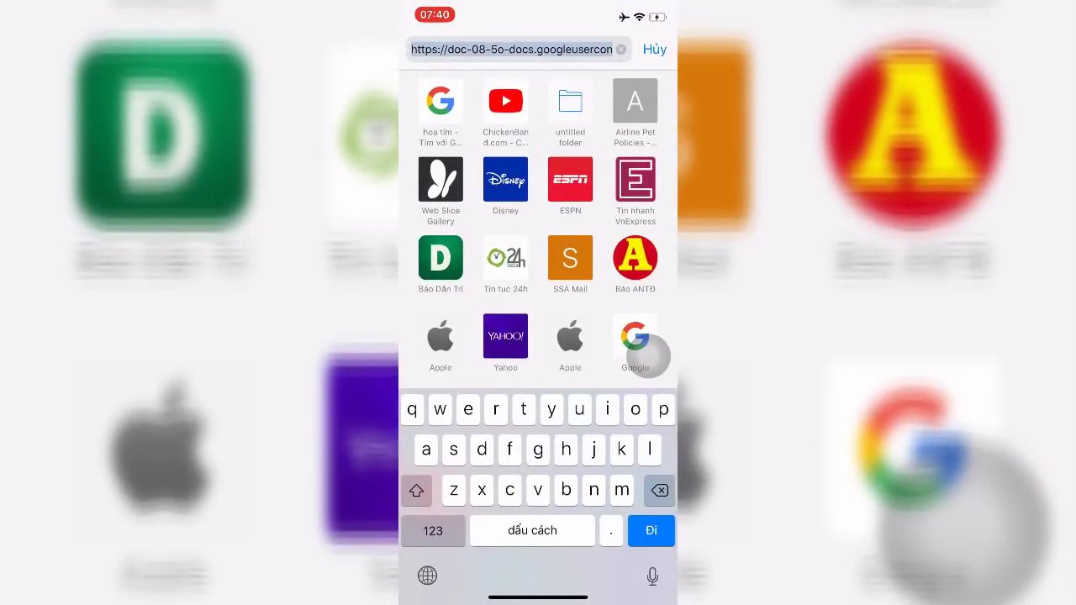
left_click(441, 101)
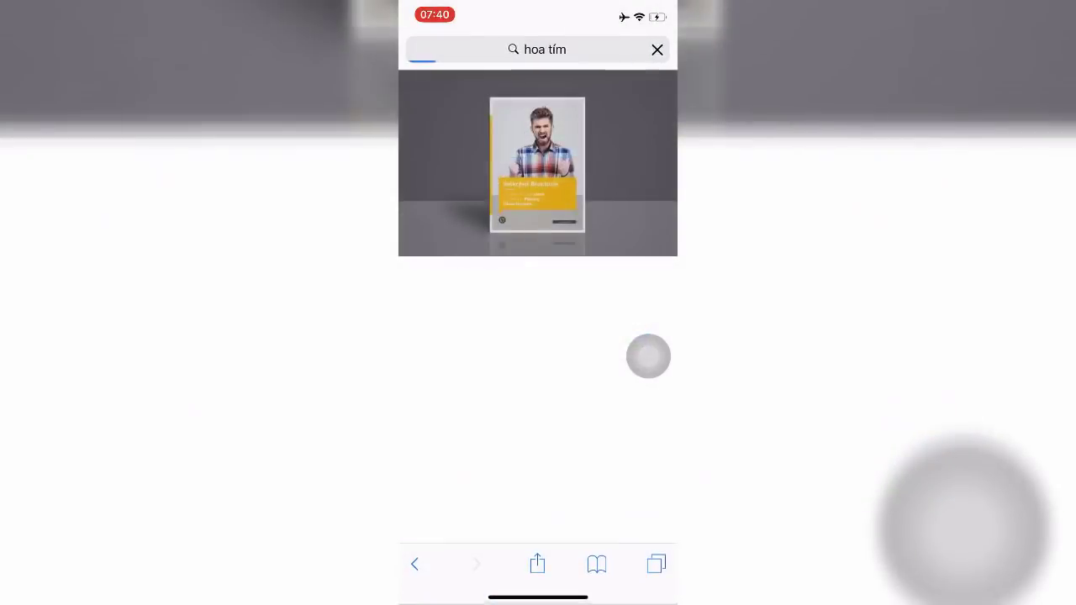
left_click(534, 49)
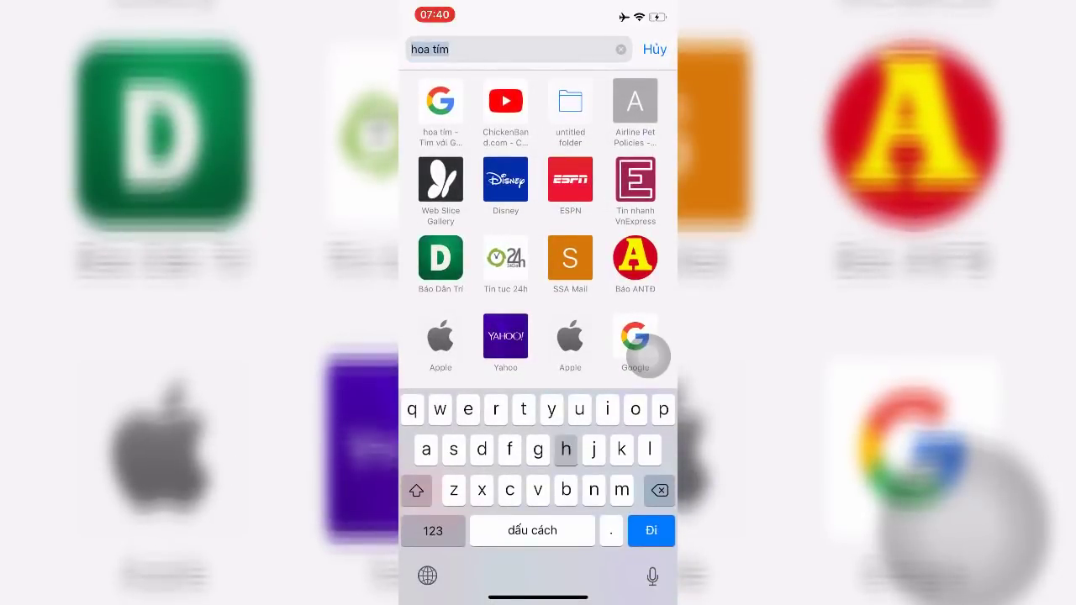
type("ha")
left_click(500, 49)
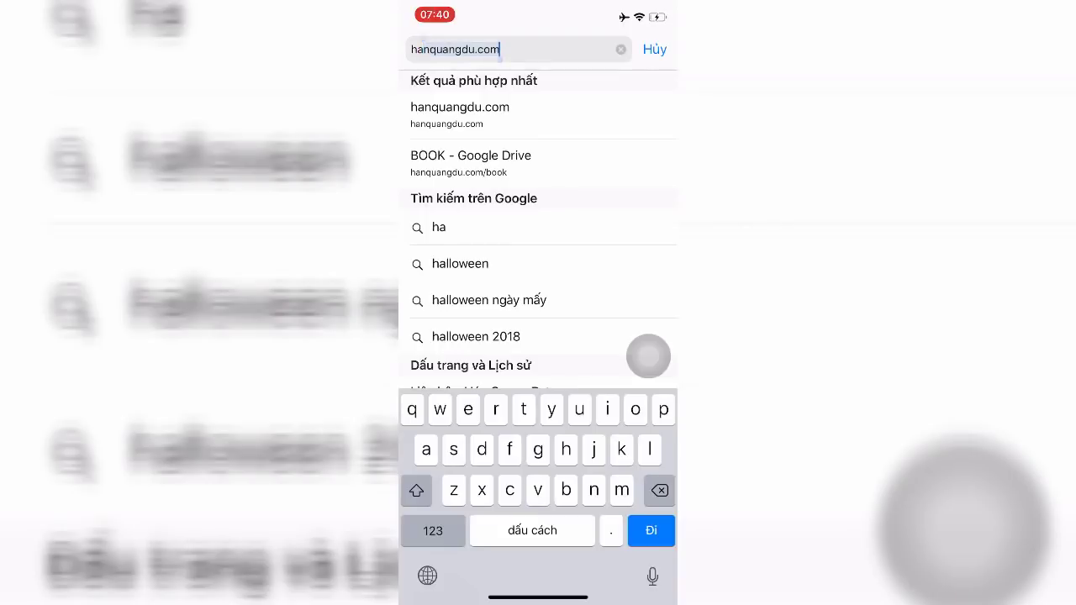
Complete the address as hanquangdu.com/book, fixing typos, and load the BOOK Drive folder
left_click(433, 531)
type("/b")
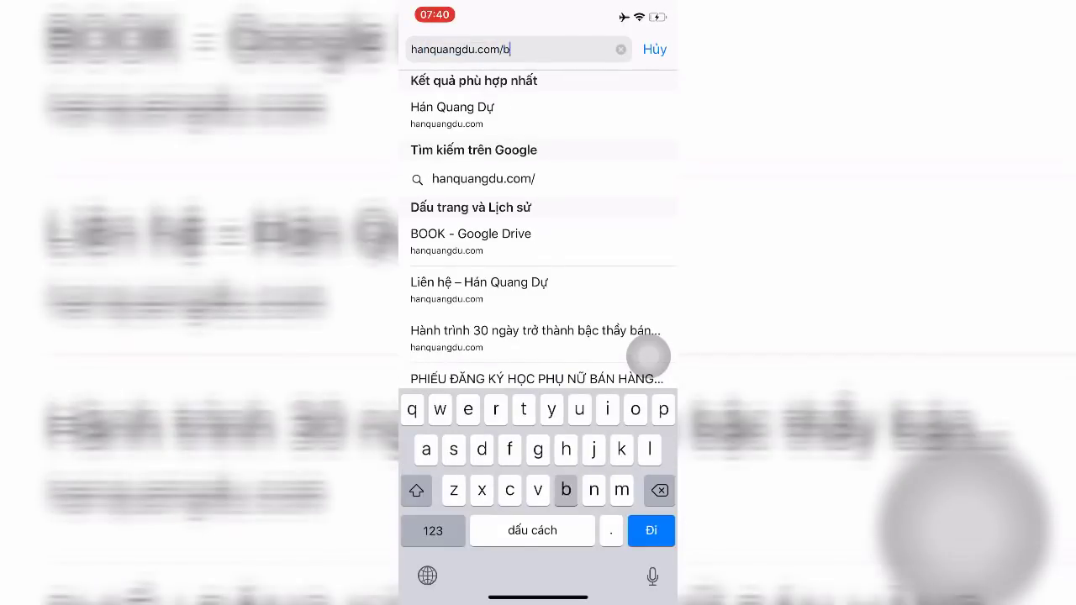
type("ôp")
key("BackSpace")
key("BackSpace")
type("oo")
key("BackSpace")
type("oook")
key("Return")
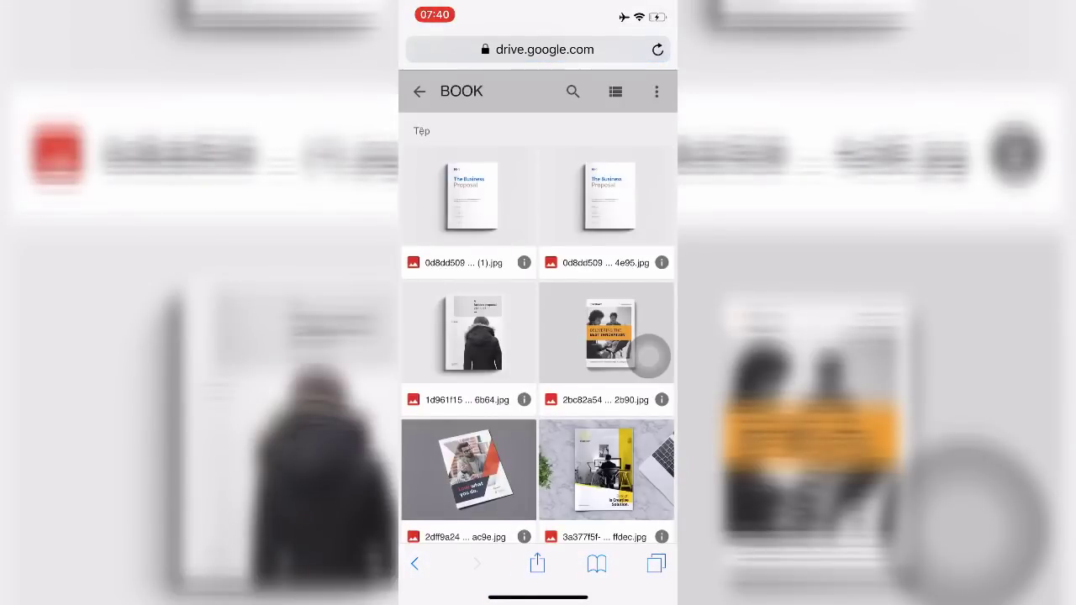
Open the Business Proposal cover mockup and request the desktop version of the page
left_click(471, 198)
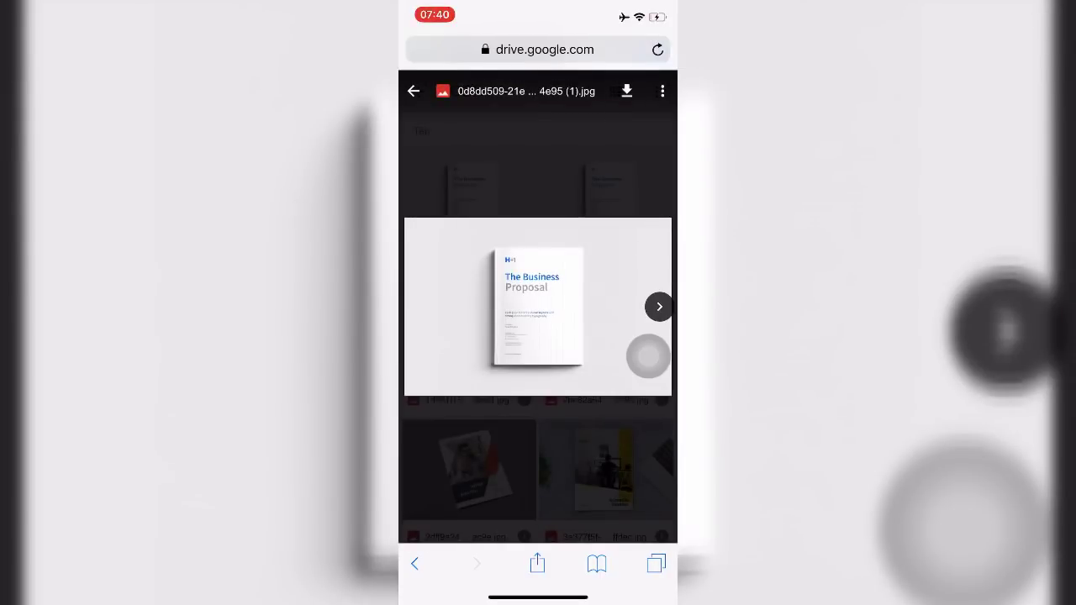
left_click(537, 563)
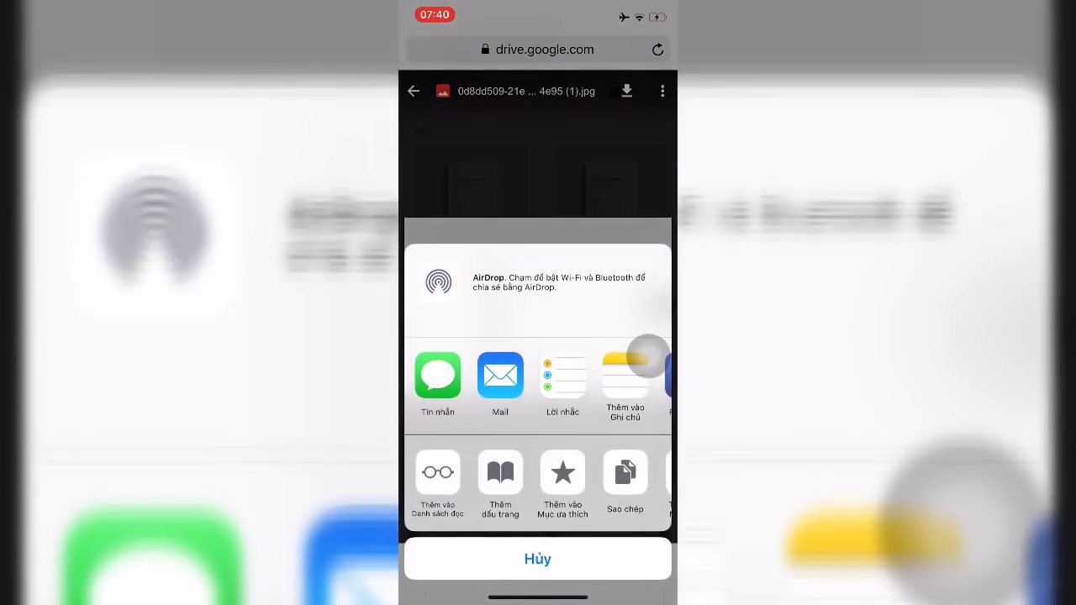
left_click_drag(625, 479, 446, 479)
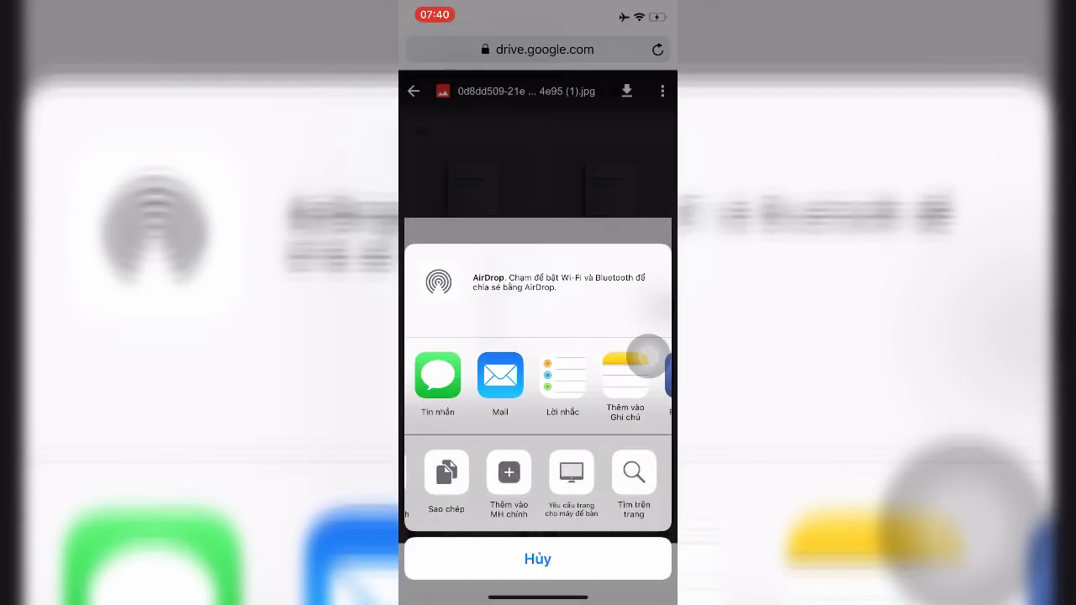
left_click(485, 475)
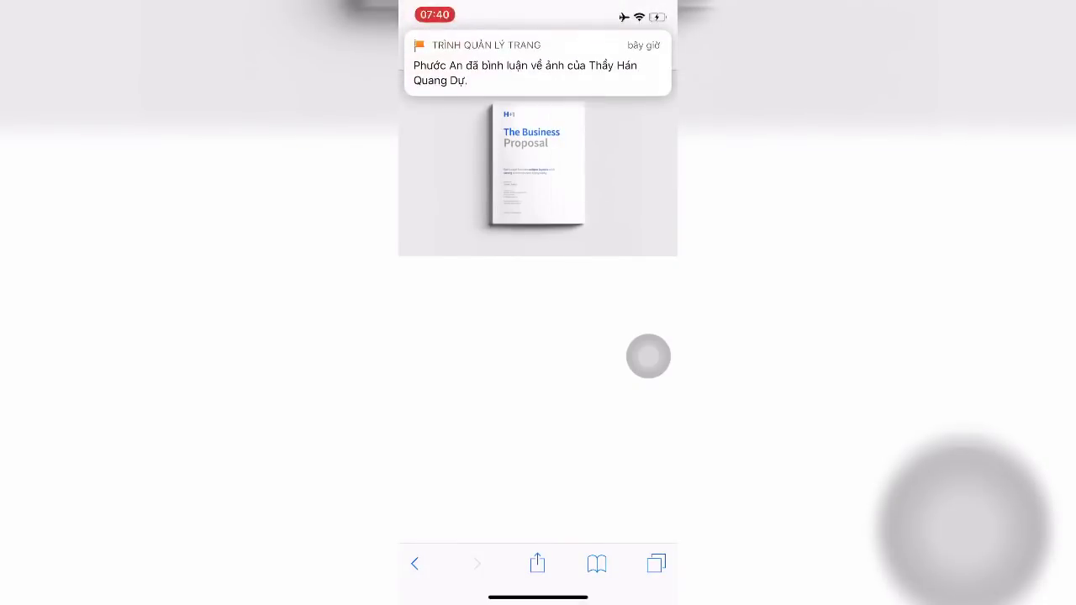
Dismiss the share sheet and leave Safari for the home screen's next app page
left_click(537, 563)
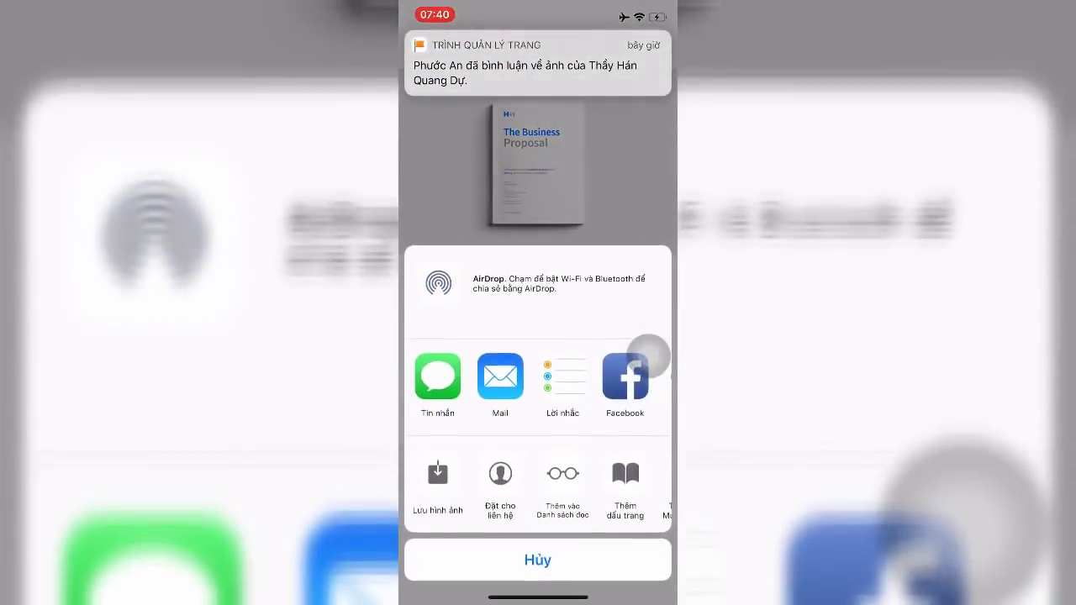
left_click(648, 356)
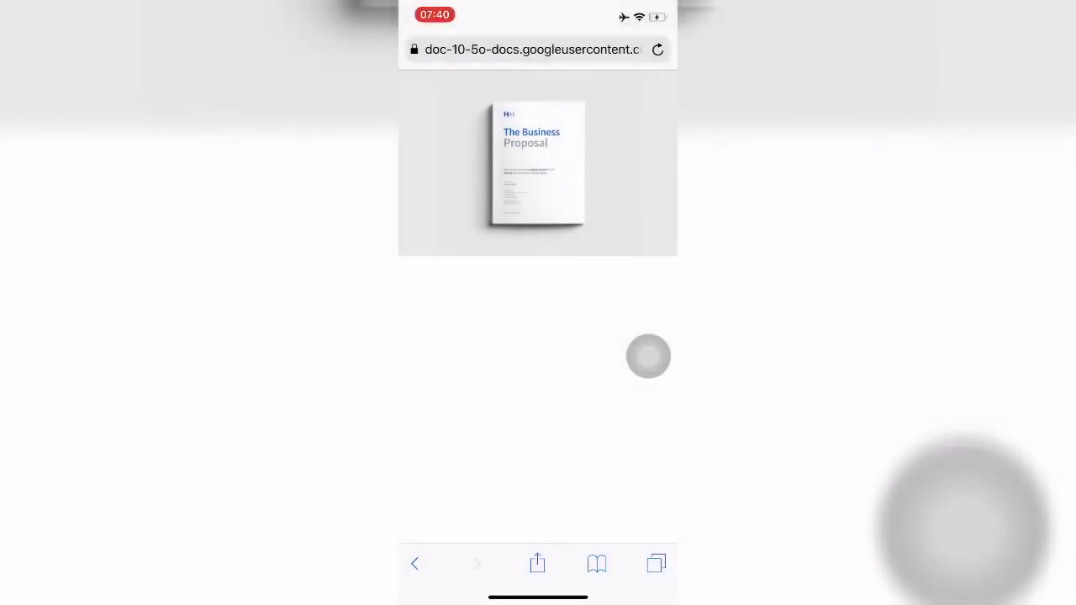
left_click(537, 563)
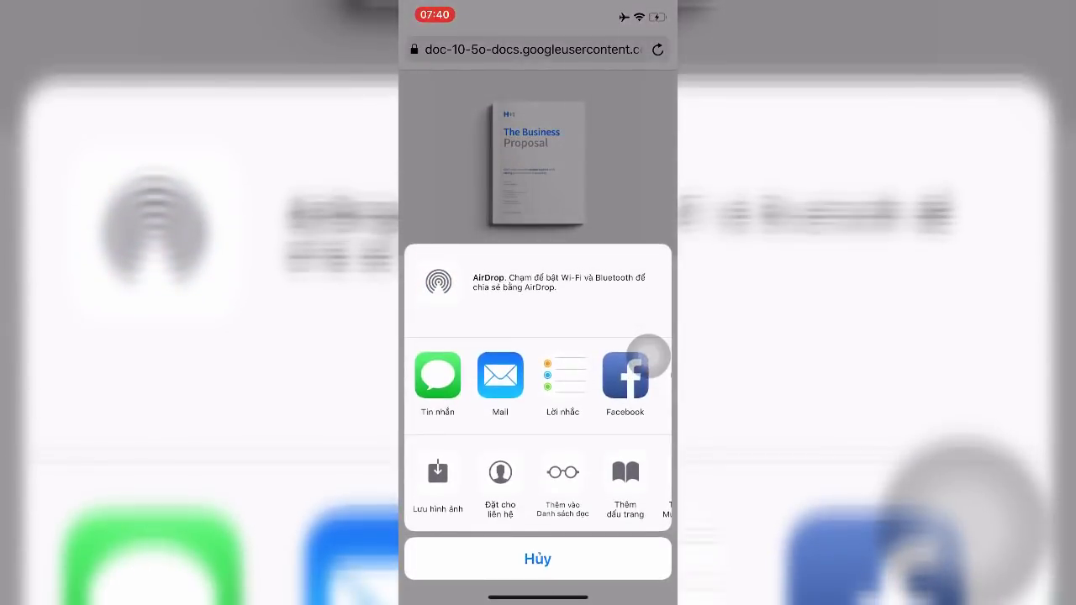
left_click(538, 581)
left_click_drag(538, 598, 538, 378)
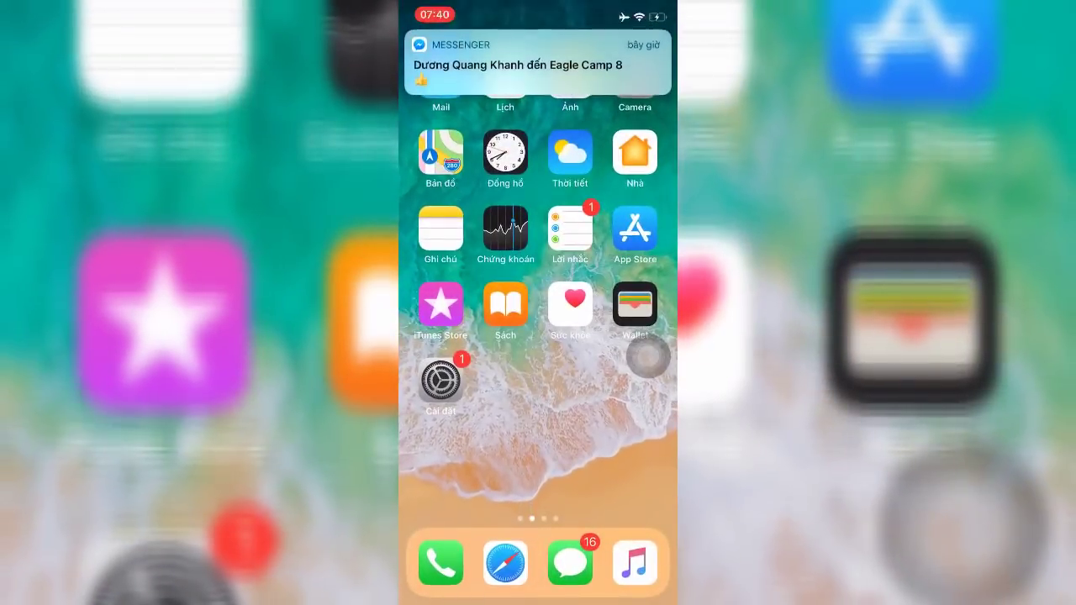
left_click_drag(622, 420, 454, 420)
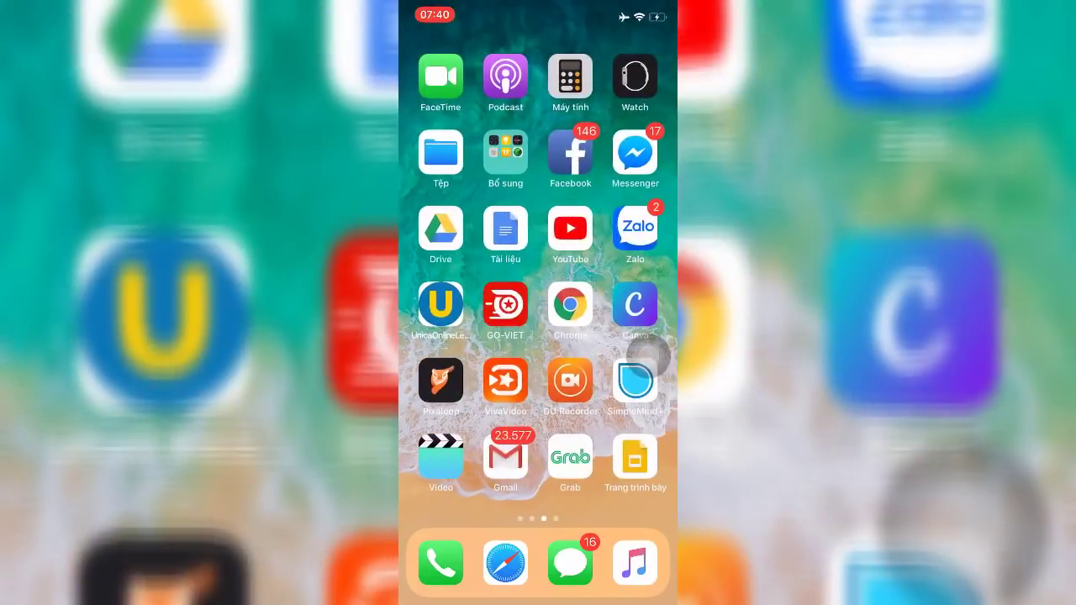
In Canva, create a blank (Trống) design from the Facebook sale post templates
left_click(634, 303)
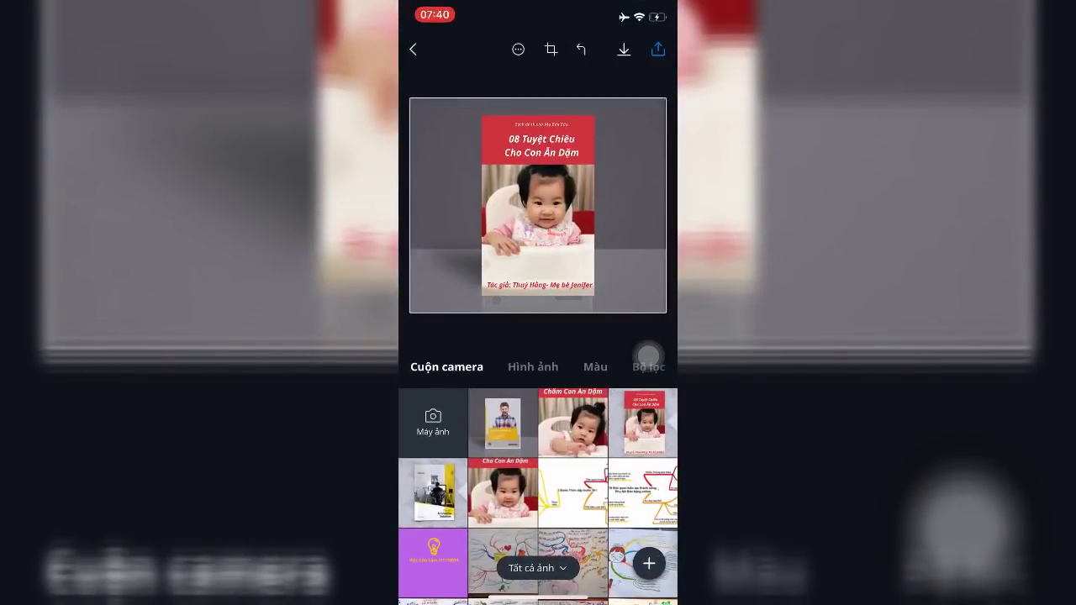
left_click(413, 48)
left_click(414, 48)
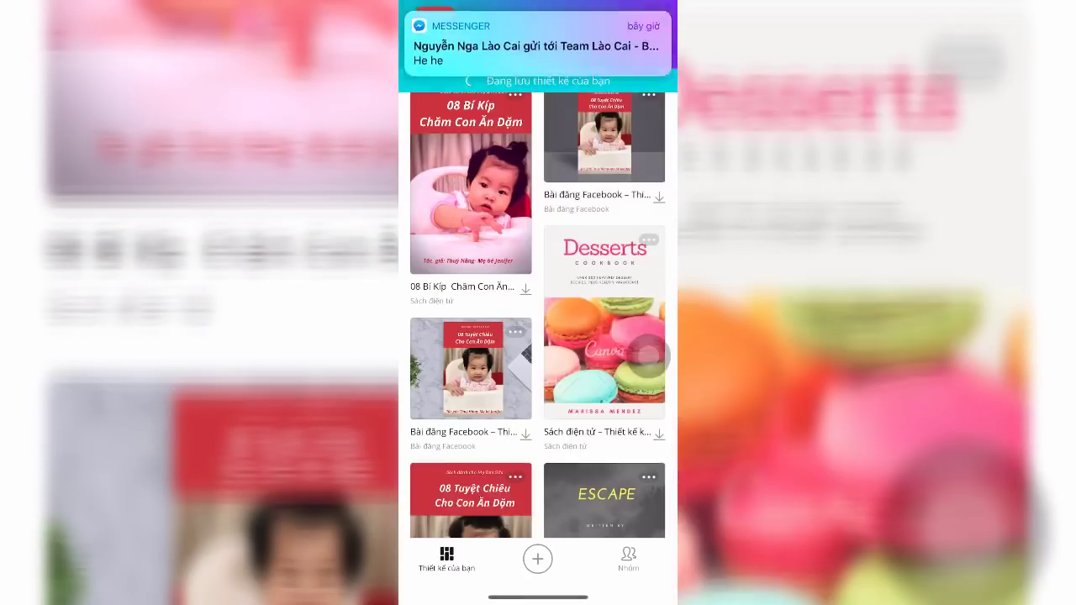
left_click(537, 558)
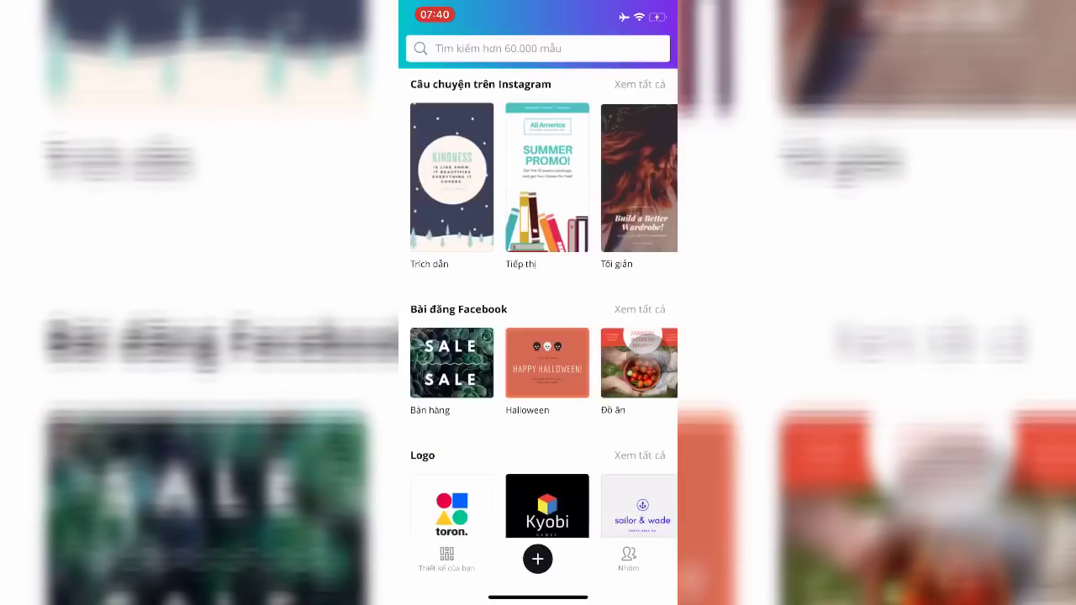
left_click(452, 362)
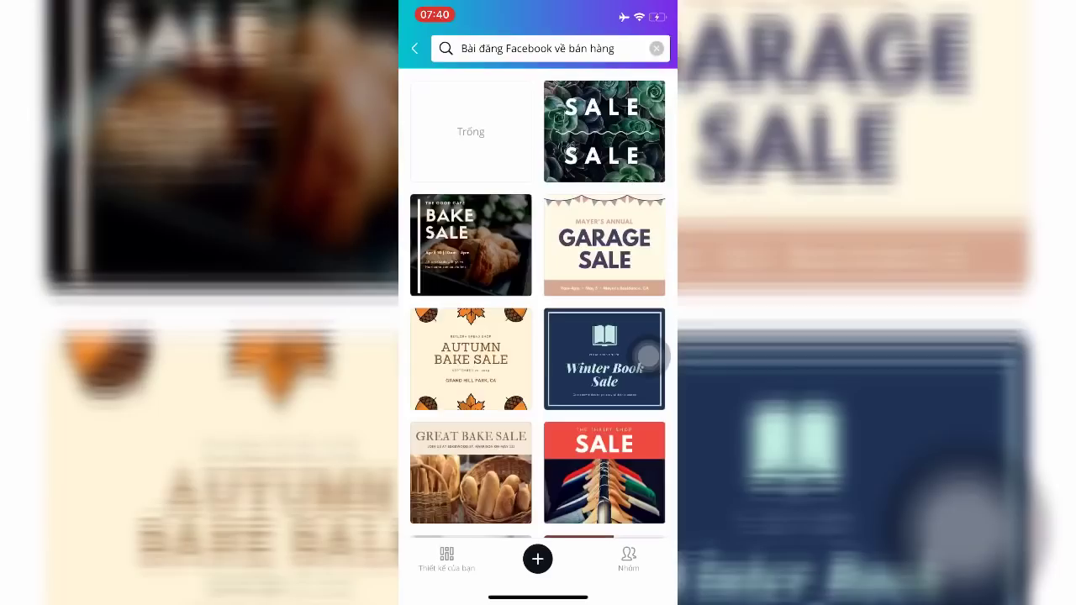
left_click(648, 356)
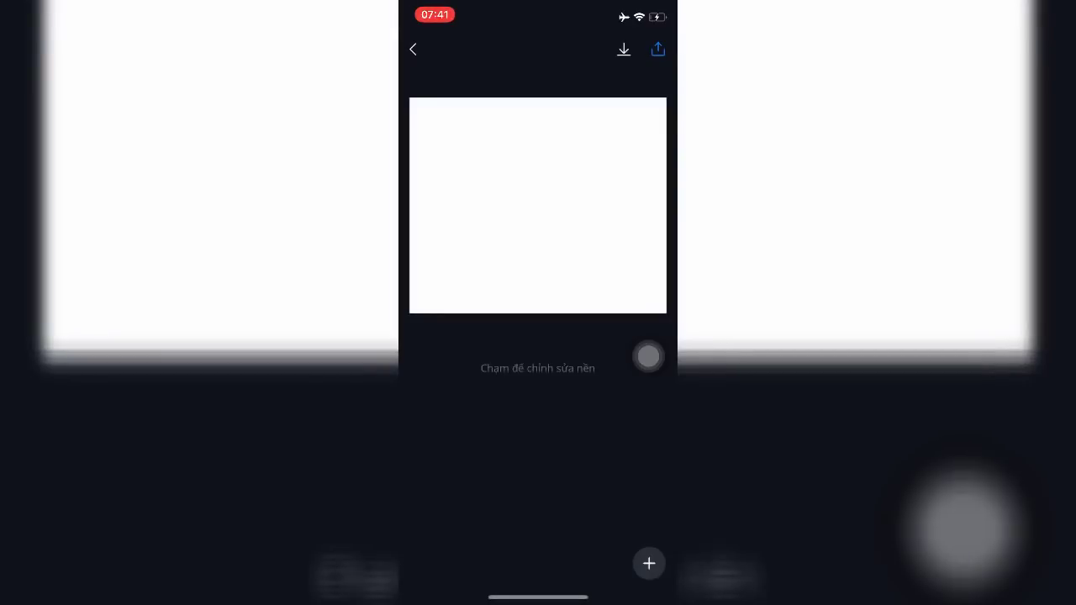
left_click(648, 356)
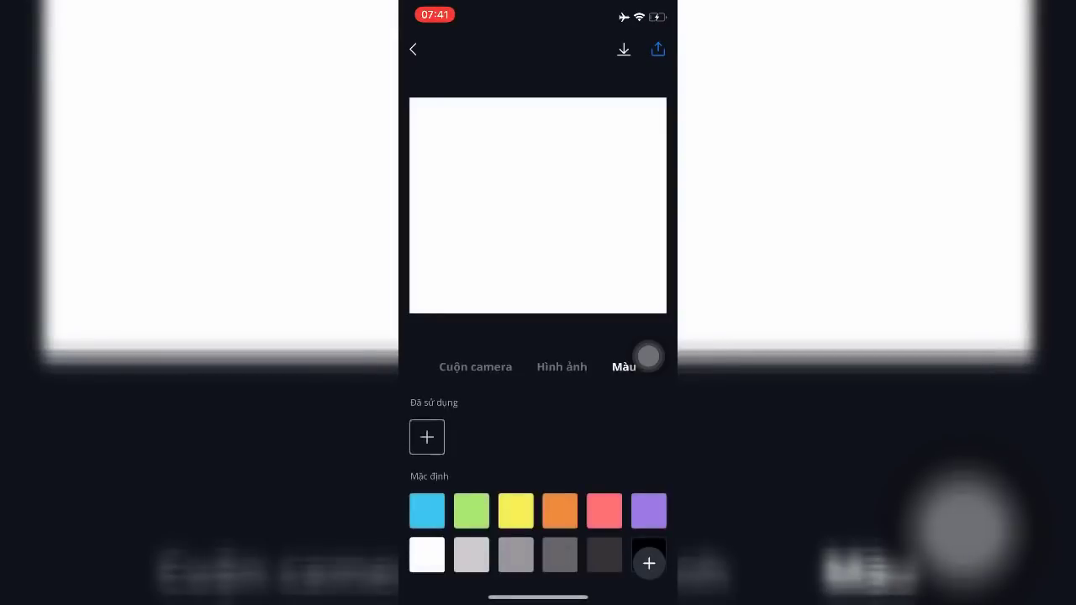
Use the camera-roll brochure mockup as background and place the LIVESTREAM BÁN HÀNG photo on it
left_click(475, 366)
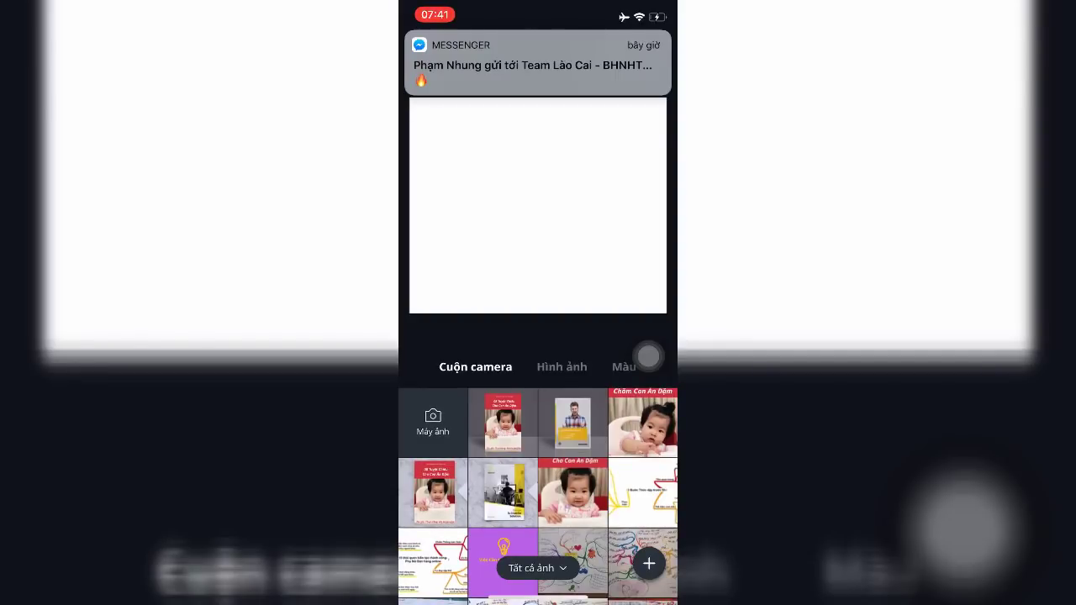
left_click(503, 491)
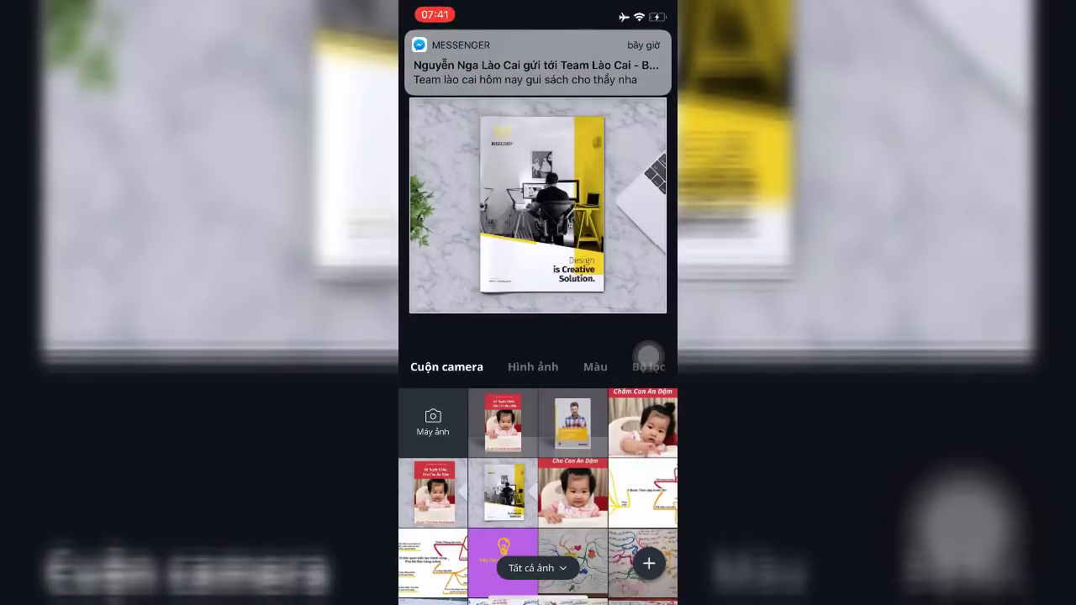
left_click(649, 563)
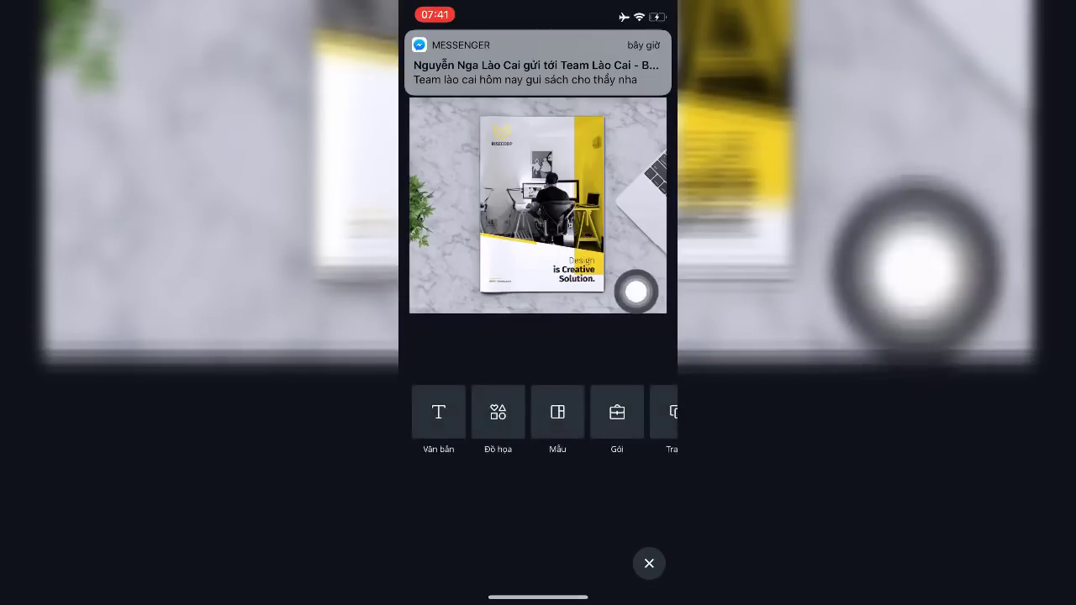
scroll(538, 412, "right", 2)
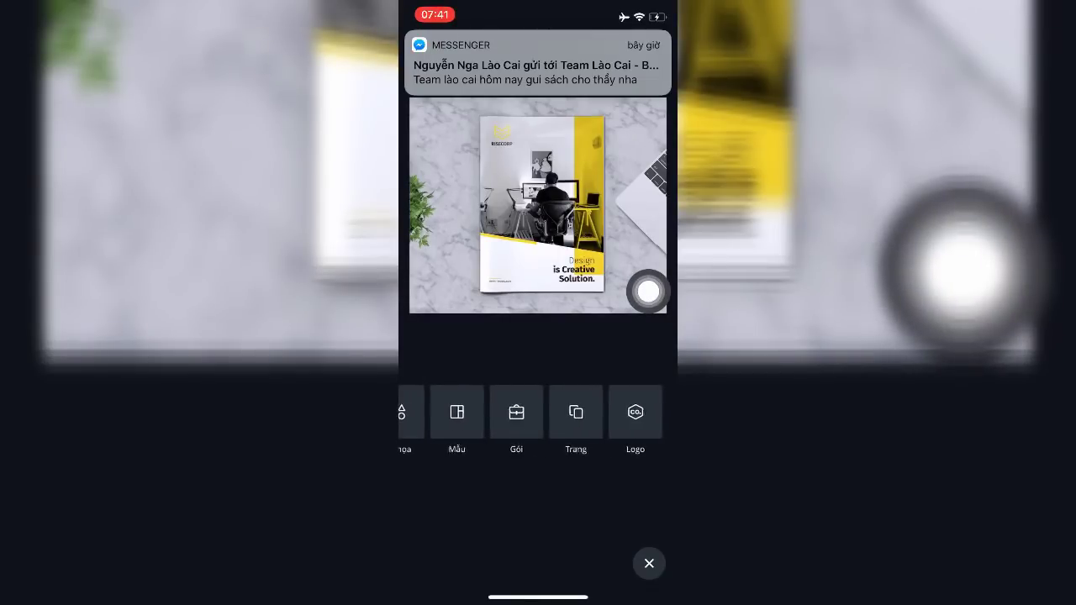
left_click(518, 412)
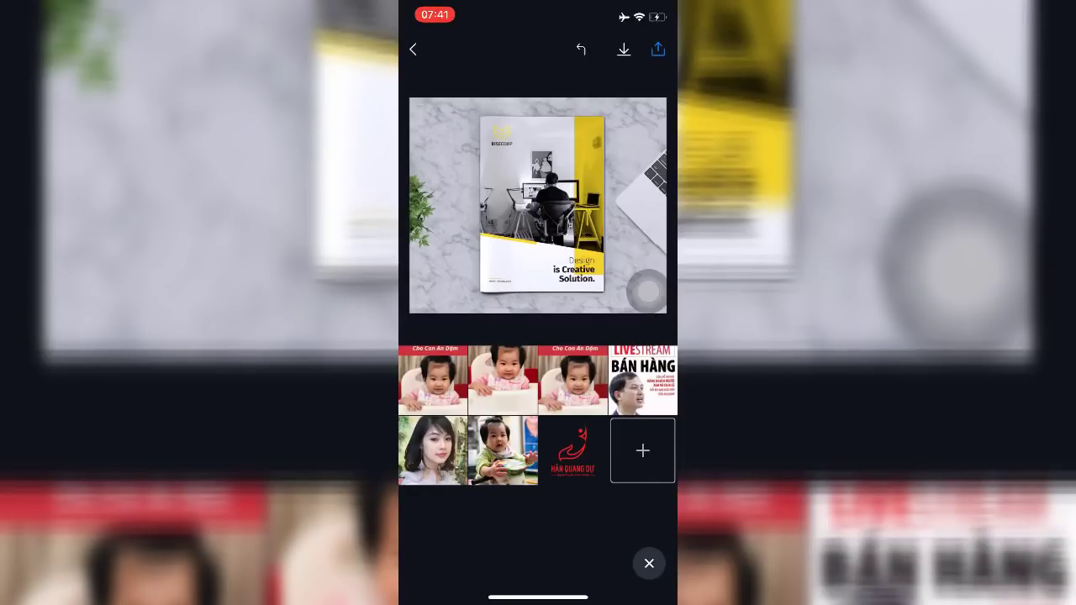
left_click(642, 380)
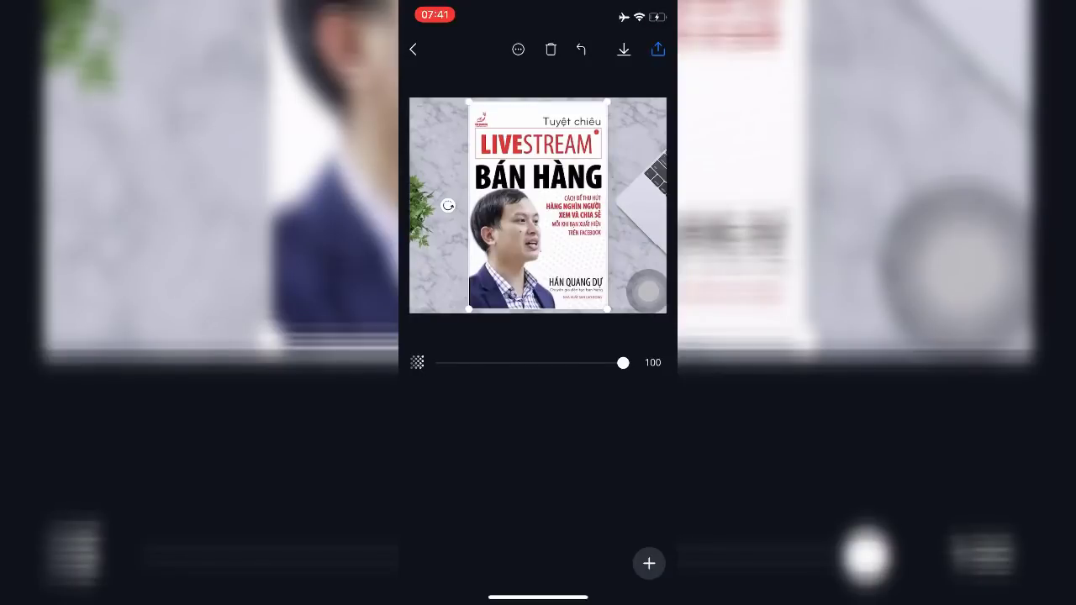
Delete the LIVESTREAM cover photo and browse the phone's Recently Added album for a replacement
left_click(550, 48)
left_click(648, 563)
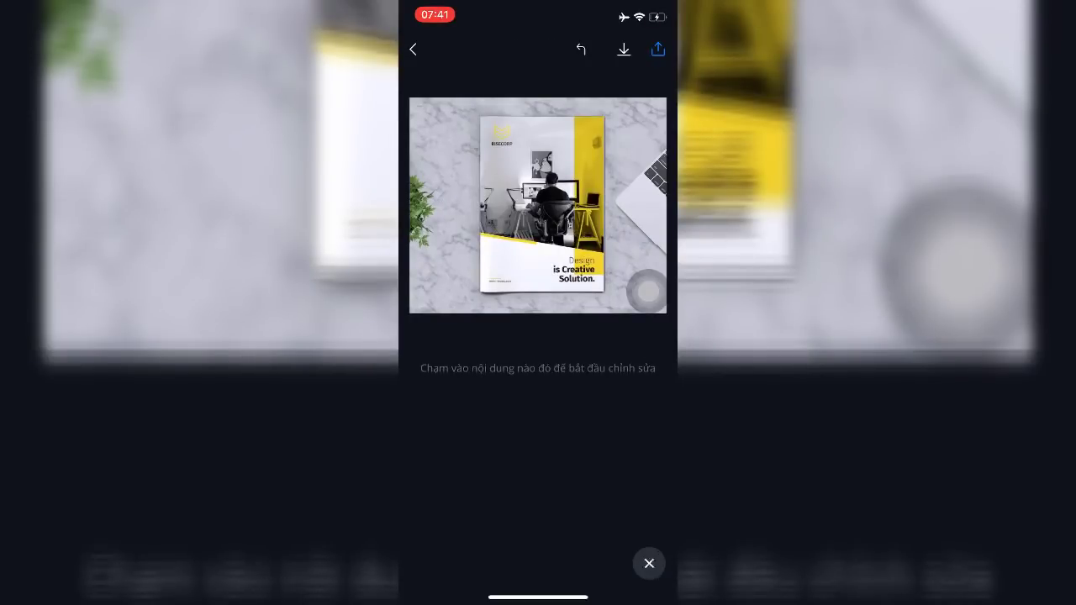
left_click_drag(622, 412, 512, 412)
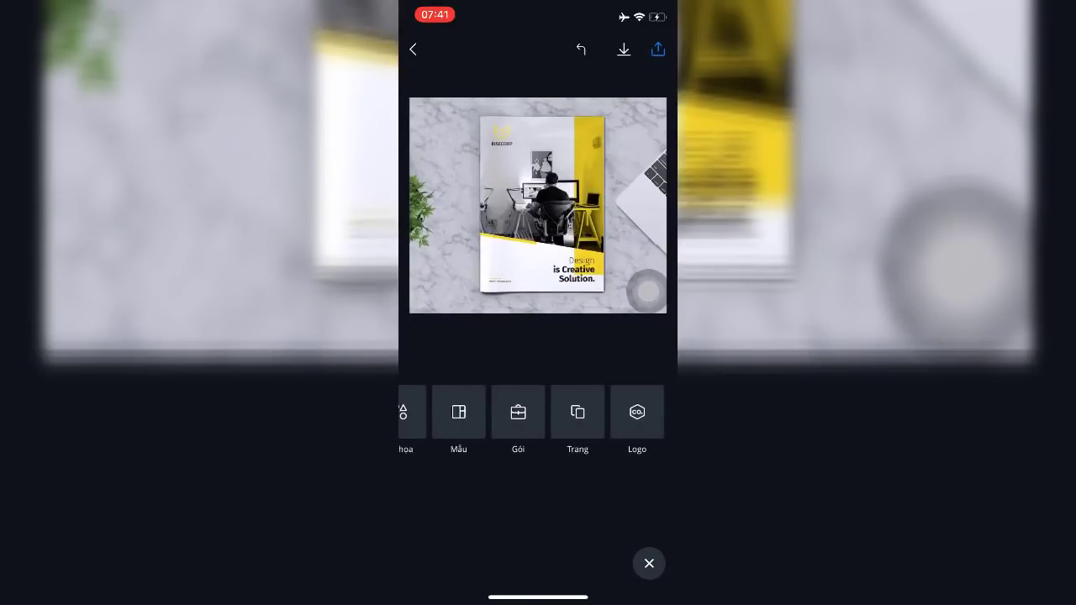
left_click(637, 411)
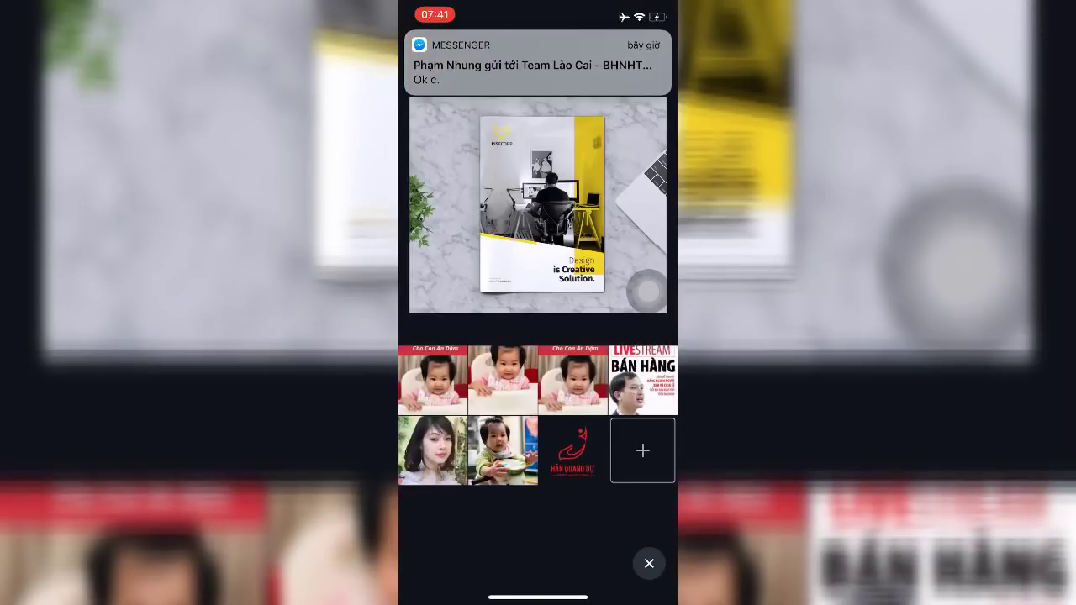
left_click(642, 451)
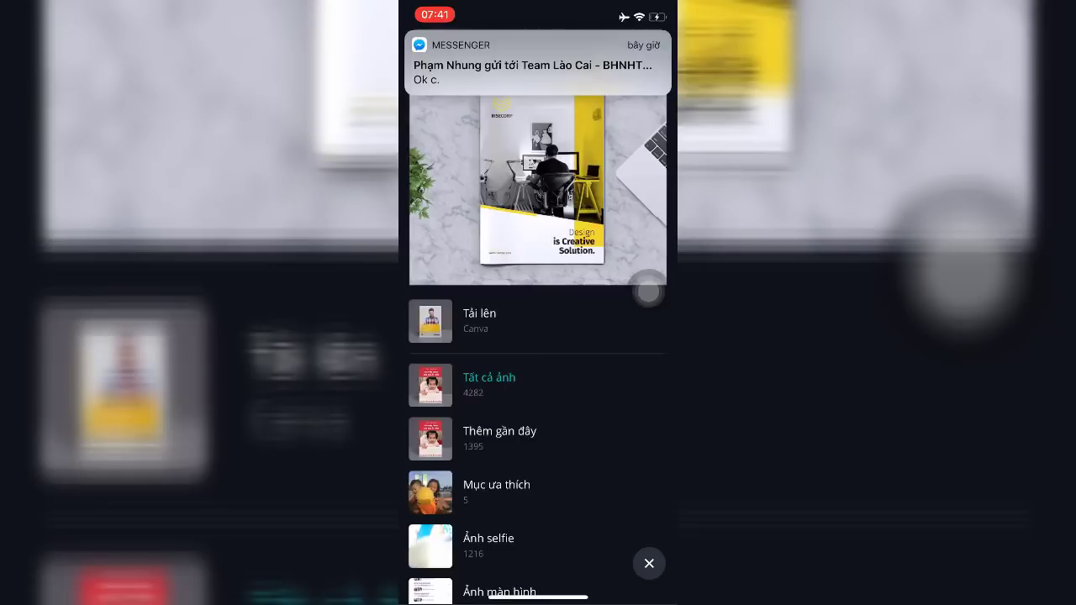
left_click(499, 437)
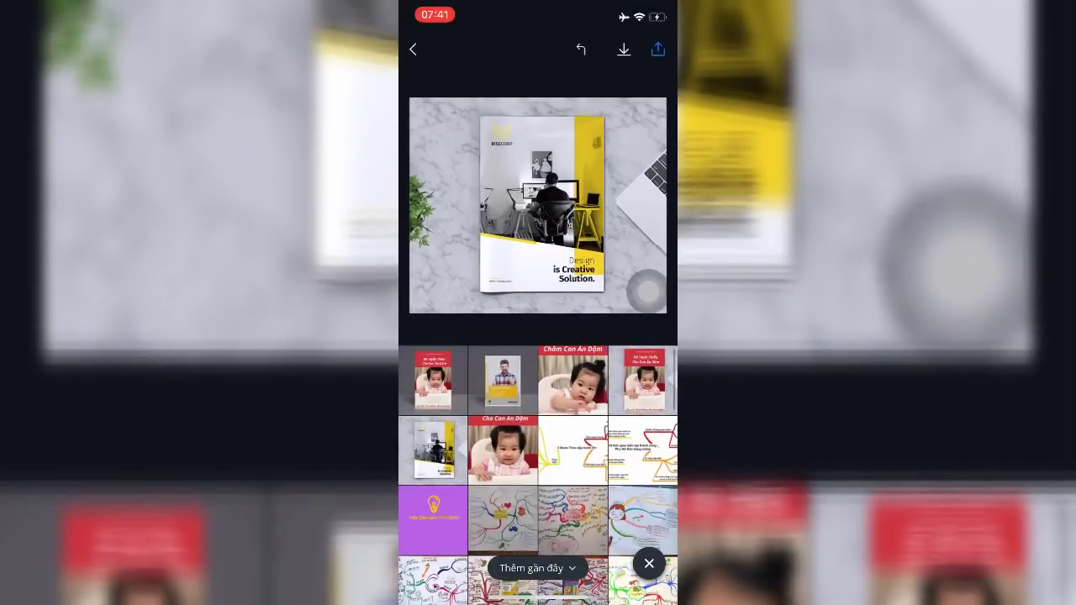
Insert the yellow-framed mother-and-baby collage from Recently Added and position it over the book
scroll(538, 475, "down", 10)
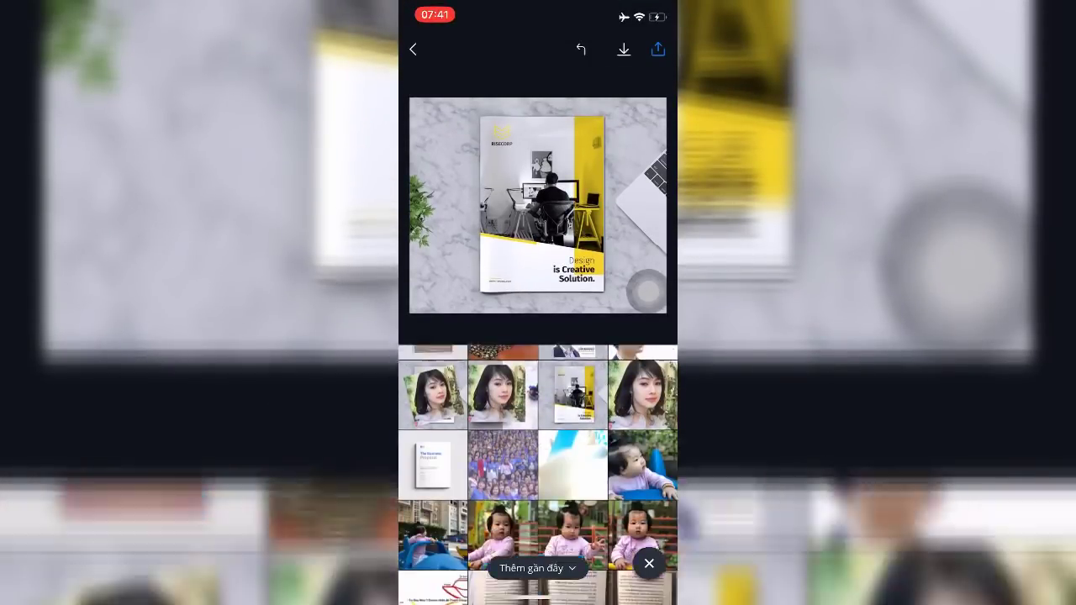
scroll(538, 474, "down", 10)
scroll(538, 475, "down", 10)
scroll(537, 474, "down", 10)
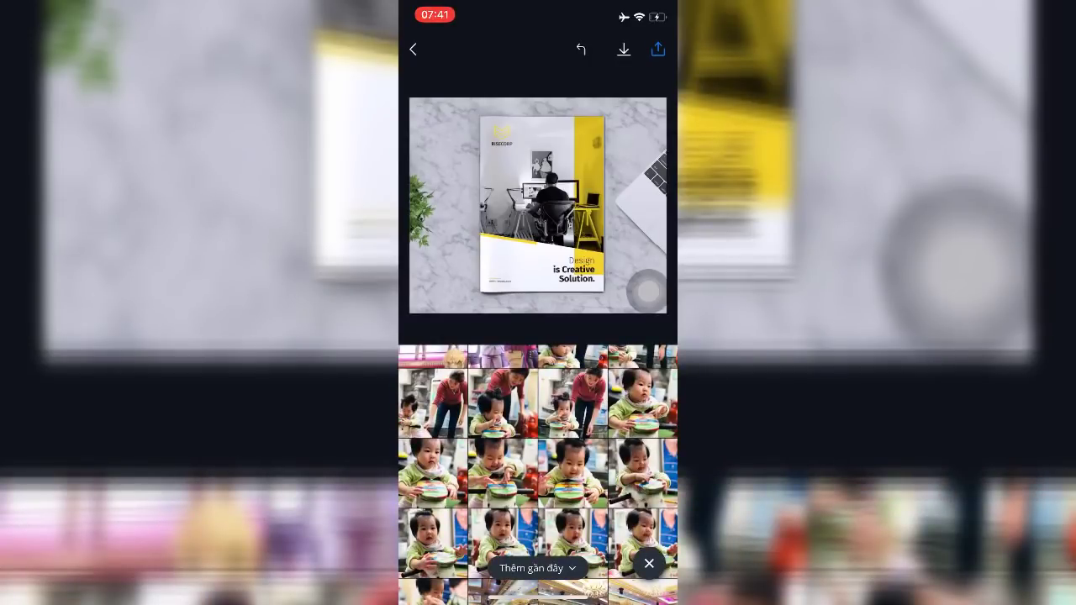
scroll(538, 475, "down", 10)
scroll(538, 475, "down", 10)
scroll(538, 475, "down", 10)
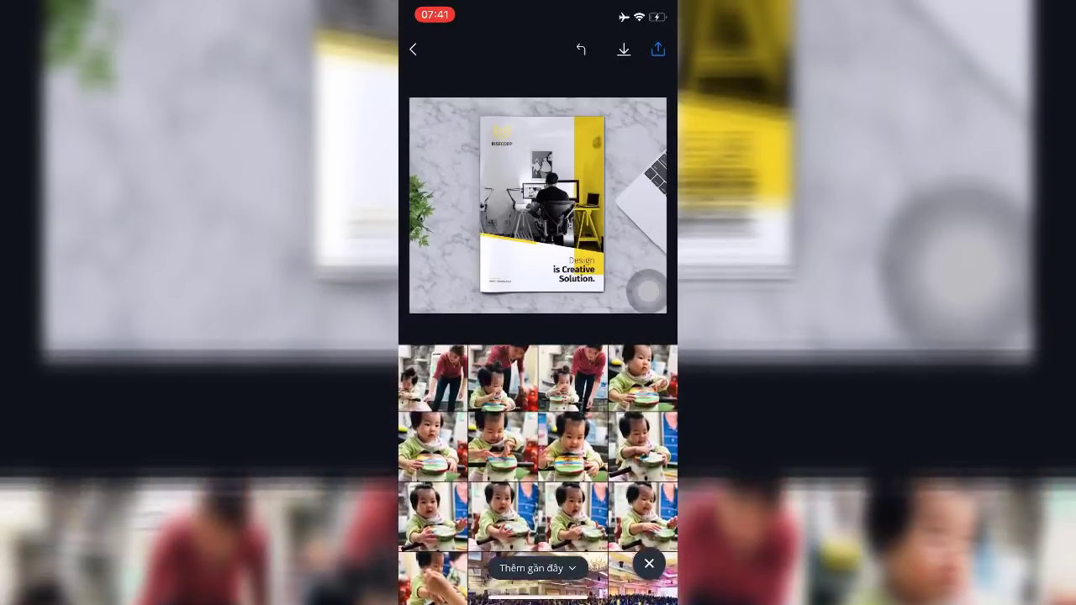
scroll(538, 474, "down", 10)
scroll(538, 475, "down", 10)
scroll(538, 474, "down", 10)
scroll(538, 474, "down", 10)
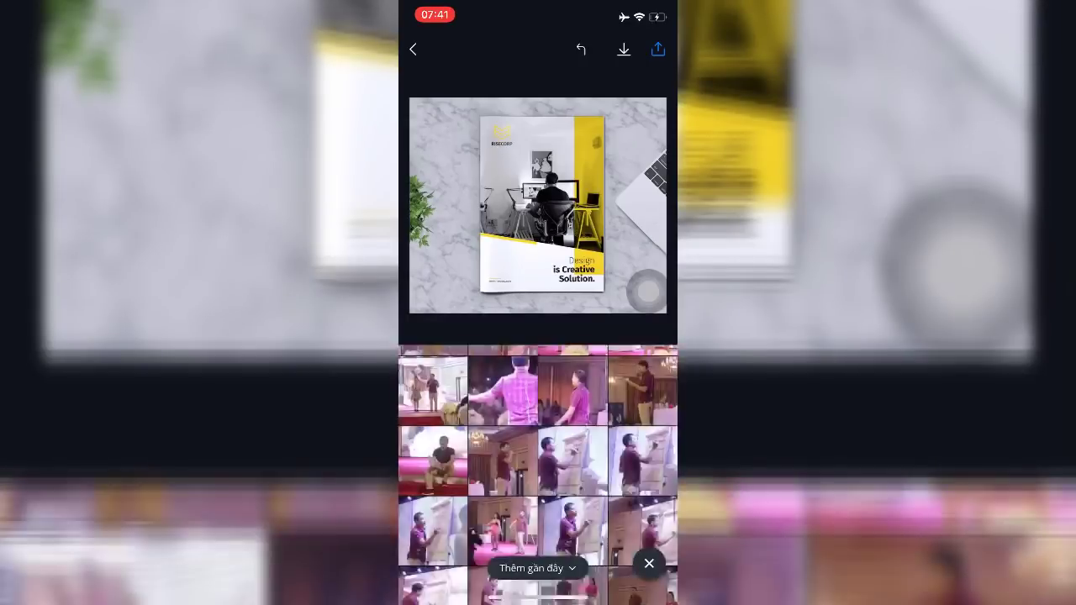
scroll(537, 475, "down", 10)
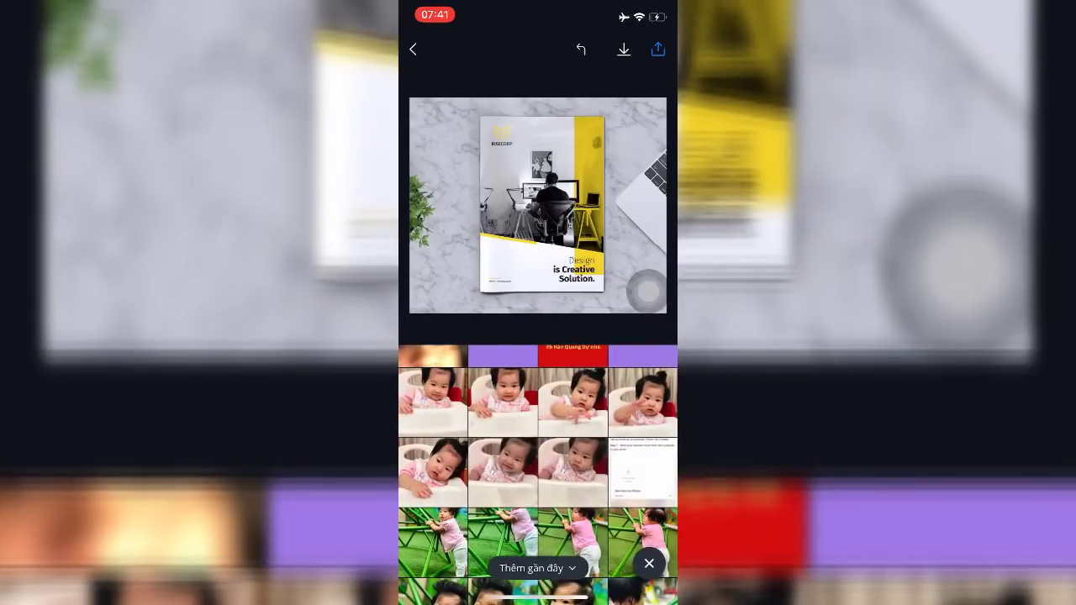
scroll(538, 475, "down", 10)
scroll(538, 475, "down", 10)
scroll(538, 475, "down", 10)
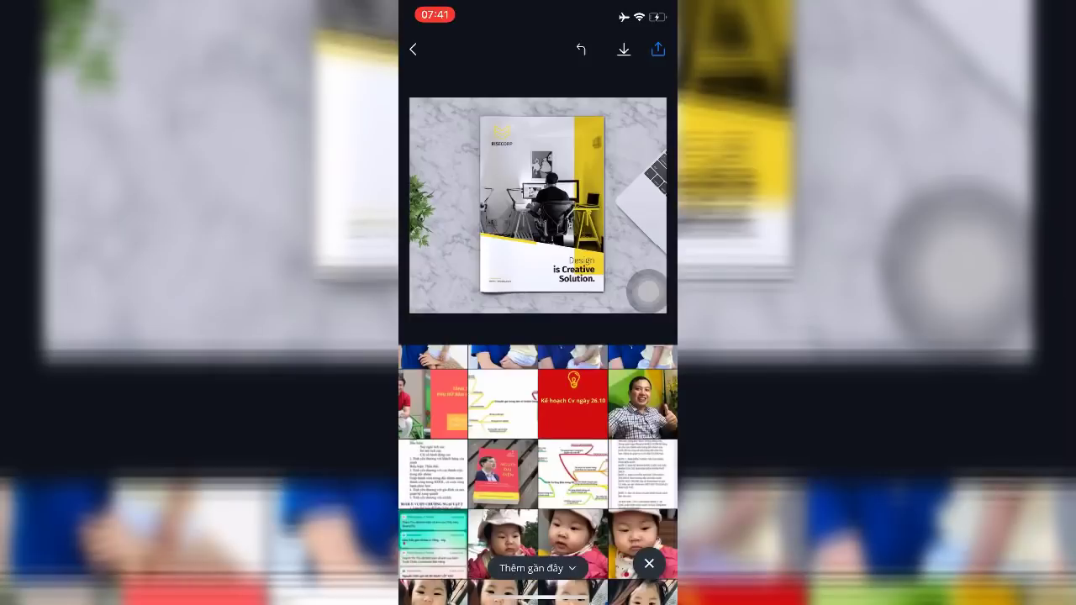
scroll(538, 475, "down", 10)
scroll(538, 475, "down", 5)
scroll(537, 475, "down", 10)
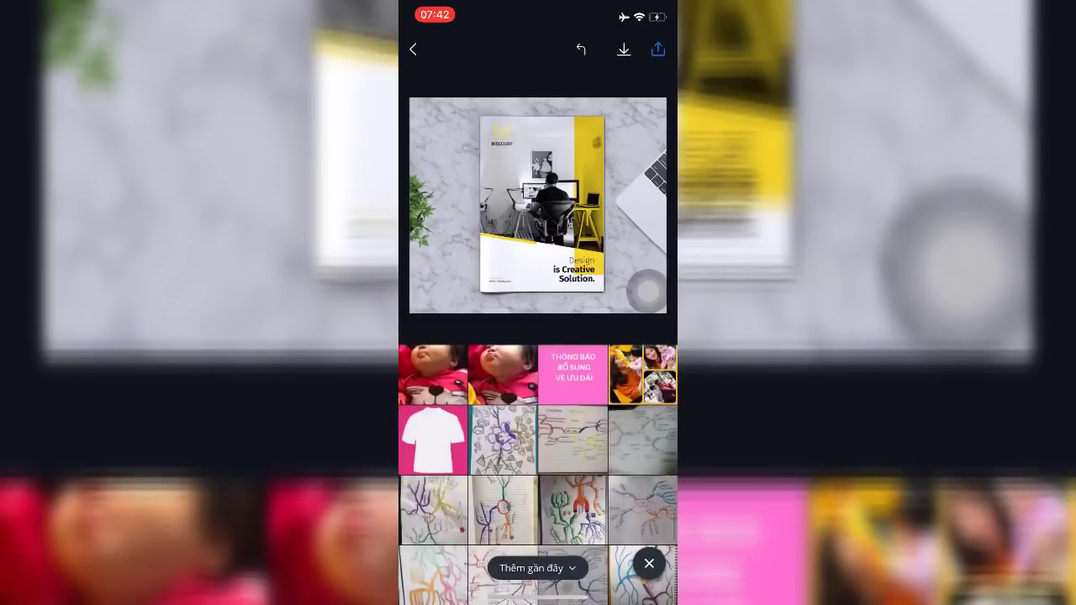
scroll(538, 475, "down", 5)
scroll(538, 475, "down", 5)
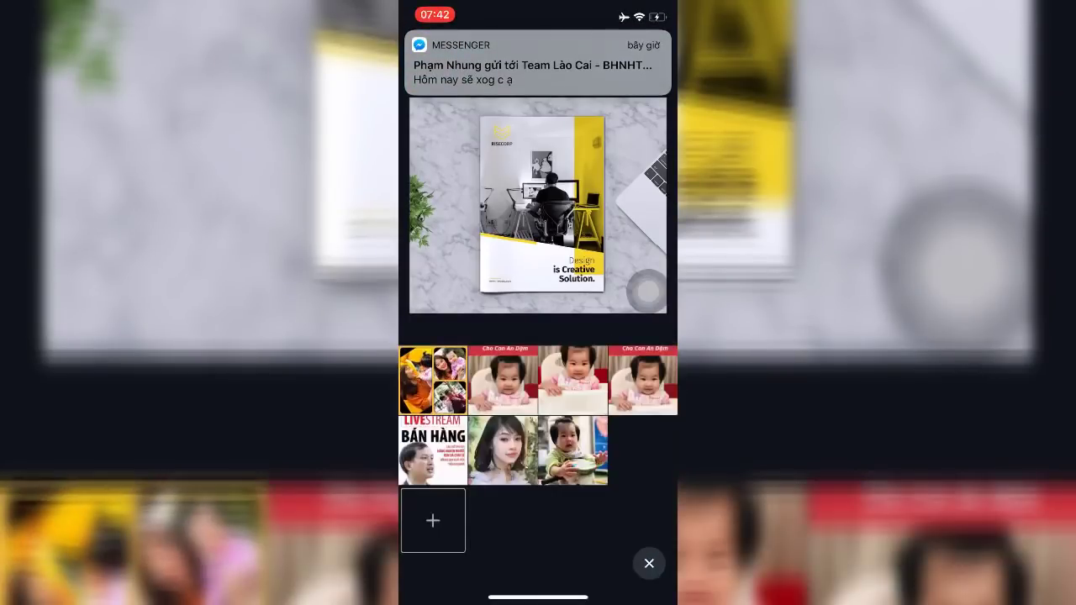
left_click(649, 563)
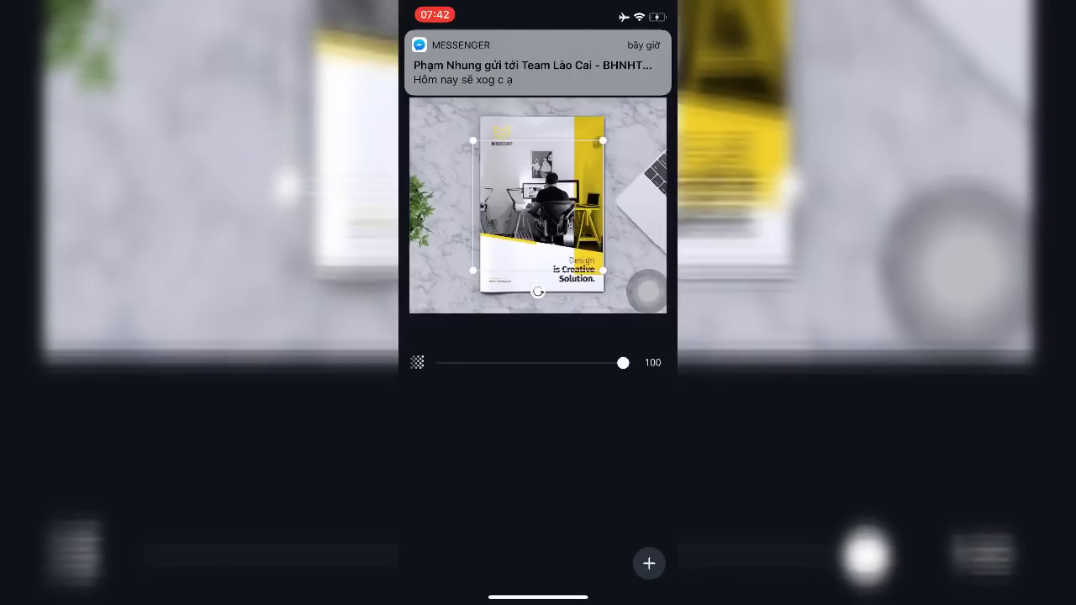
left_click_drag(537, 205, 506, 229)
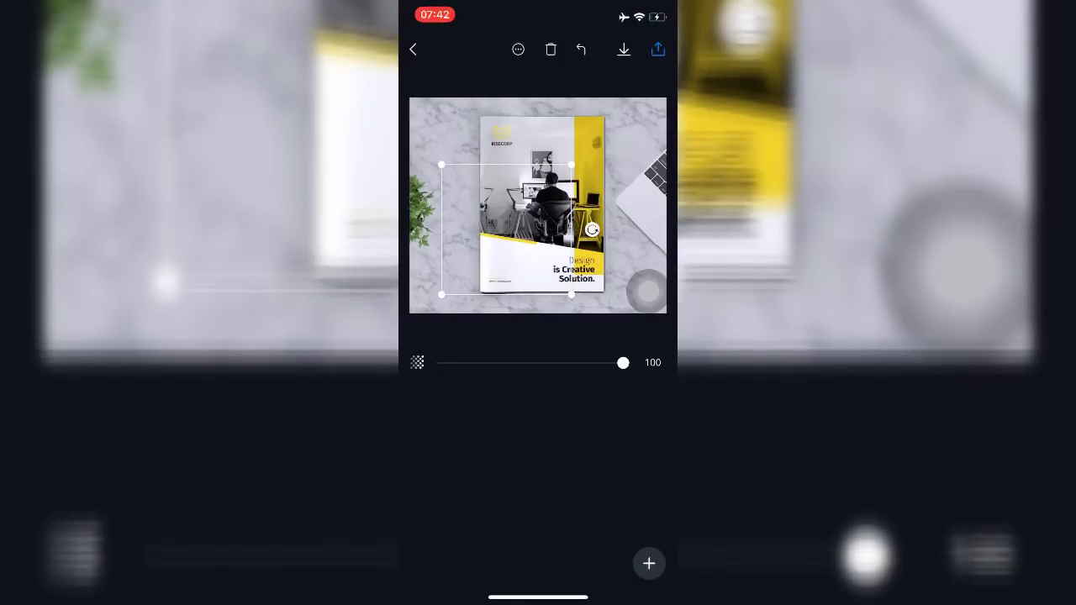
left_click(649, 563)
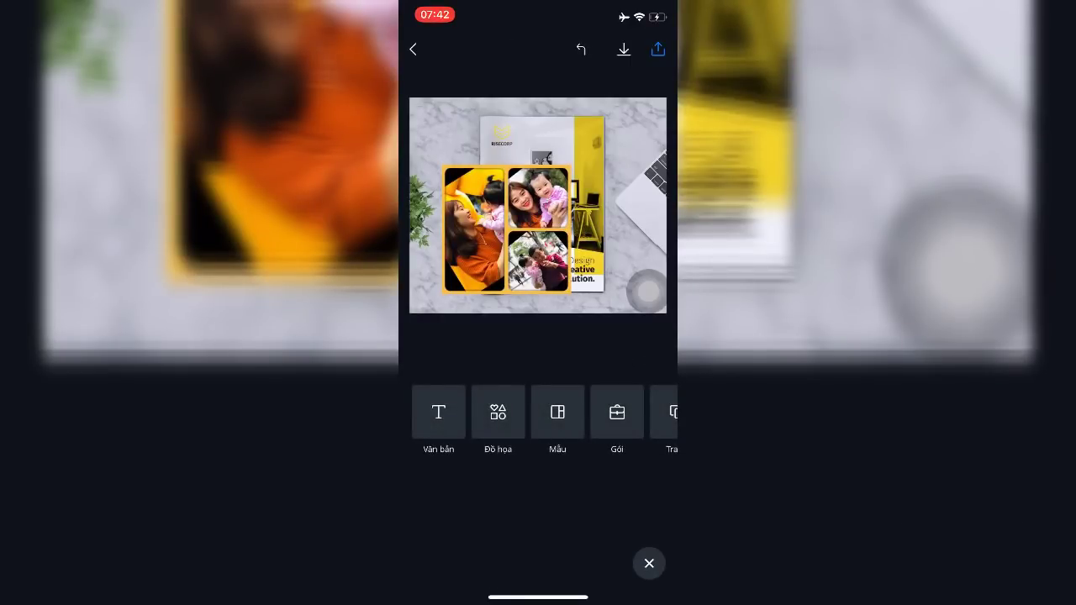
Enlarge the collage over the mockup, save the design to the camera roll, and close Canva
left_click(648, 564)
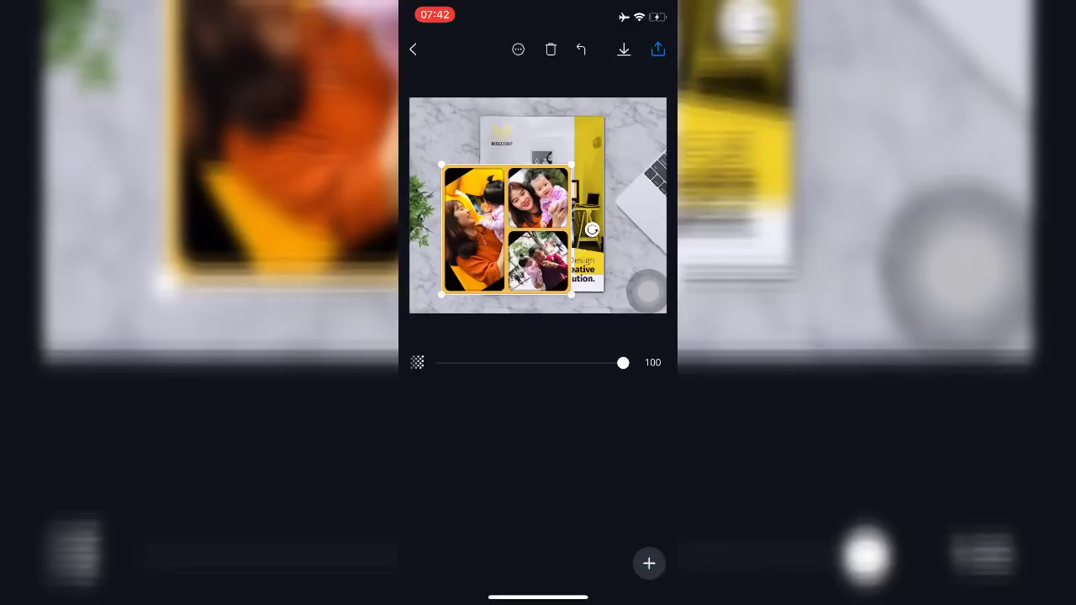
left_click_drag(506, 230, 517, 203)
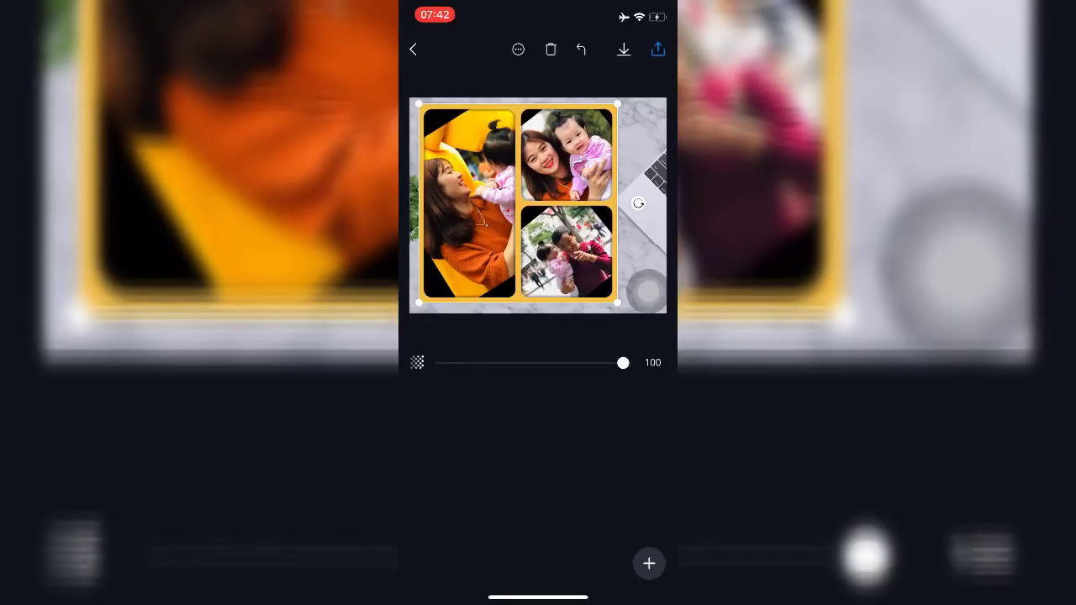
left_click(623, 49)
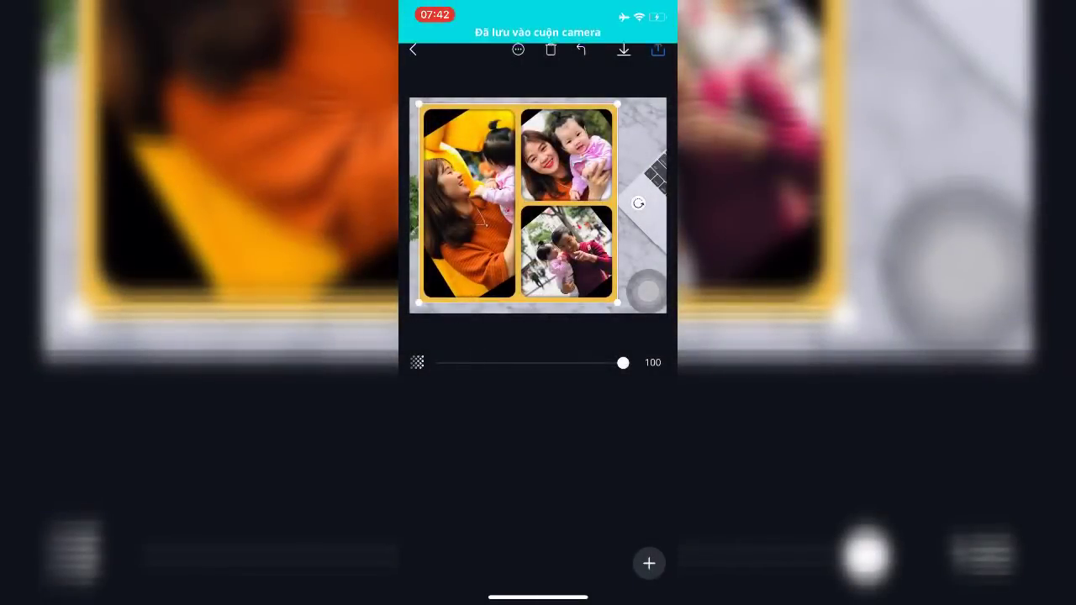
left_click_drag(538, 597, 538, 336)
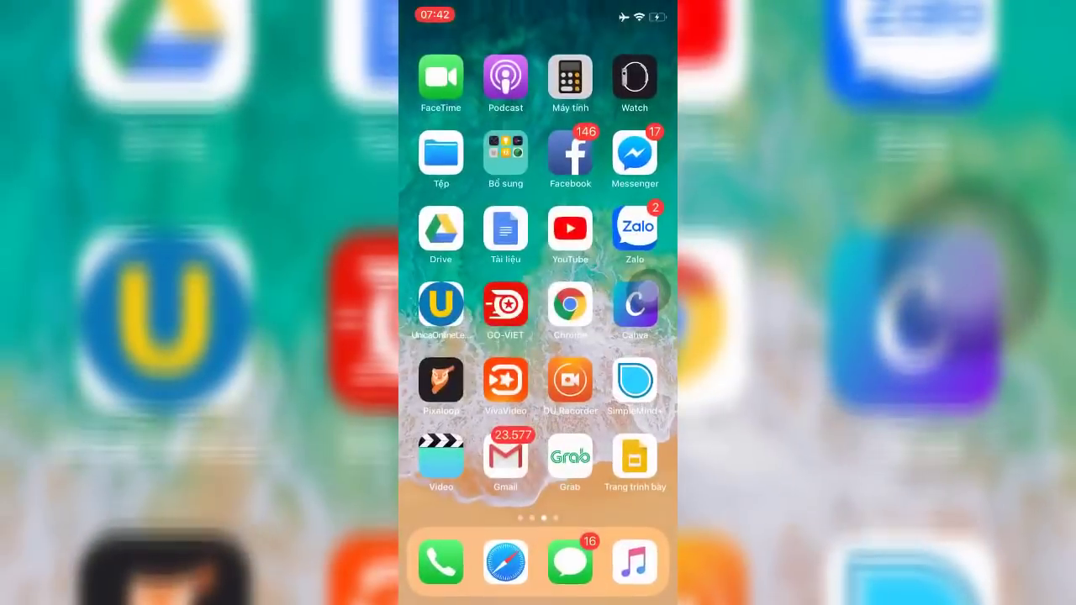
left_click_drag(647, 292, 648, 355)
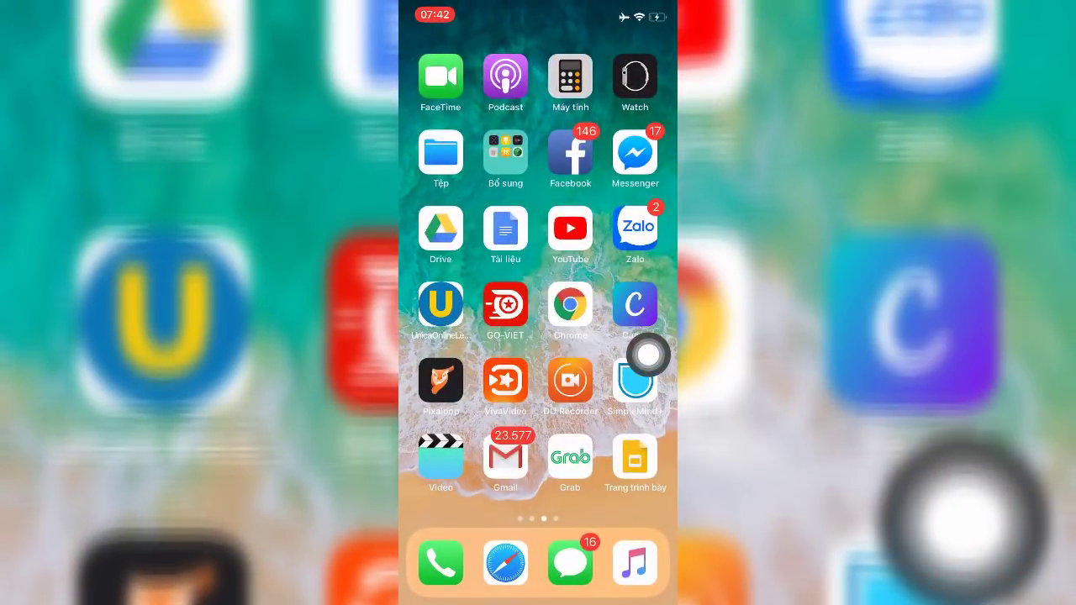